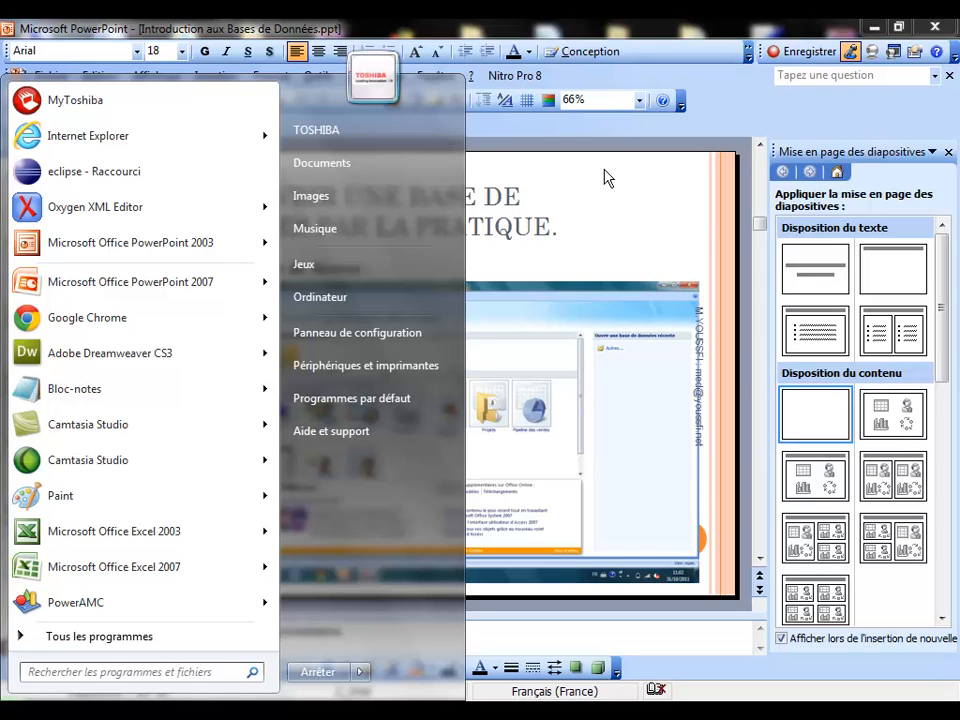
Step: Expand the Microsoft Office folder under All Programs (Tous les programmes) in the Start menu
click(129, 636)
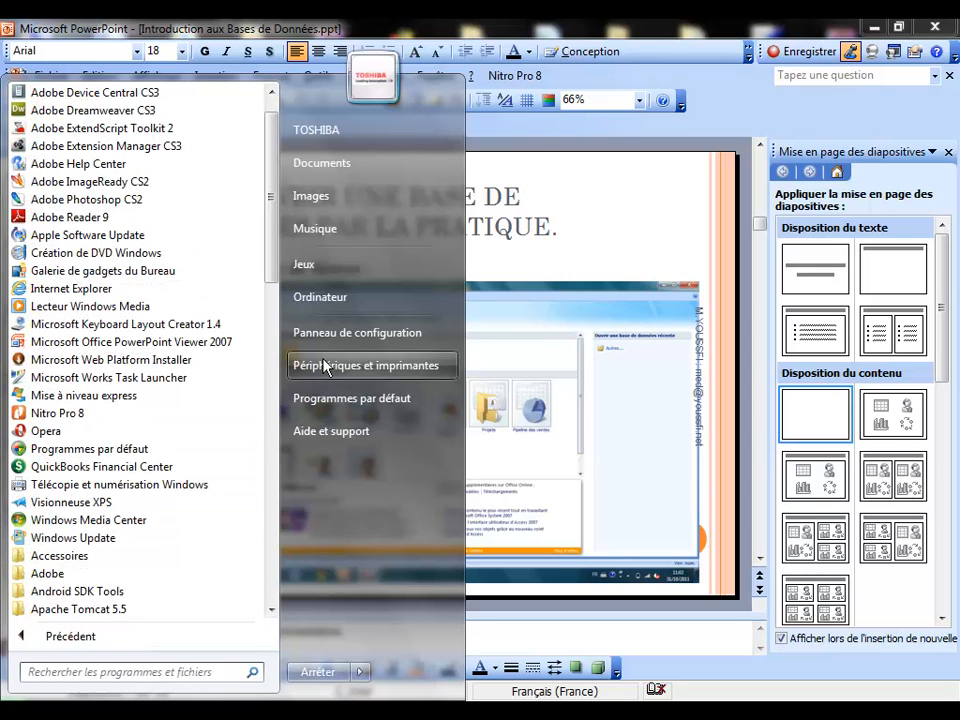
drag(274, 257, 287, 400)
scroll(214, 365, down, 6)
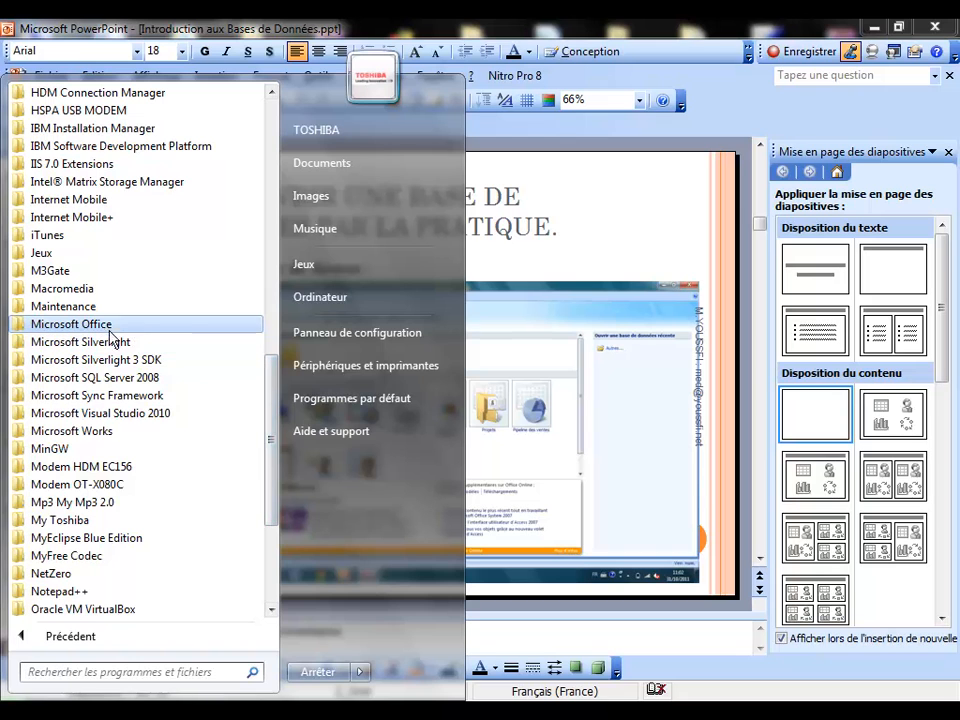
click(106, 327)
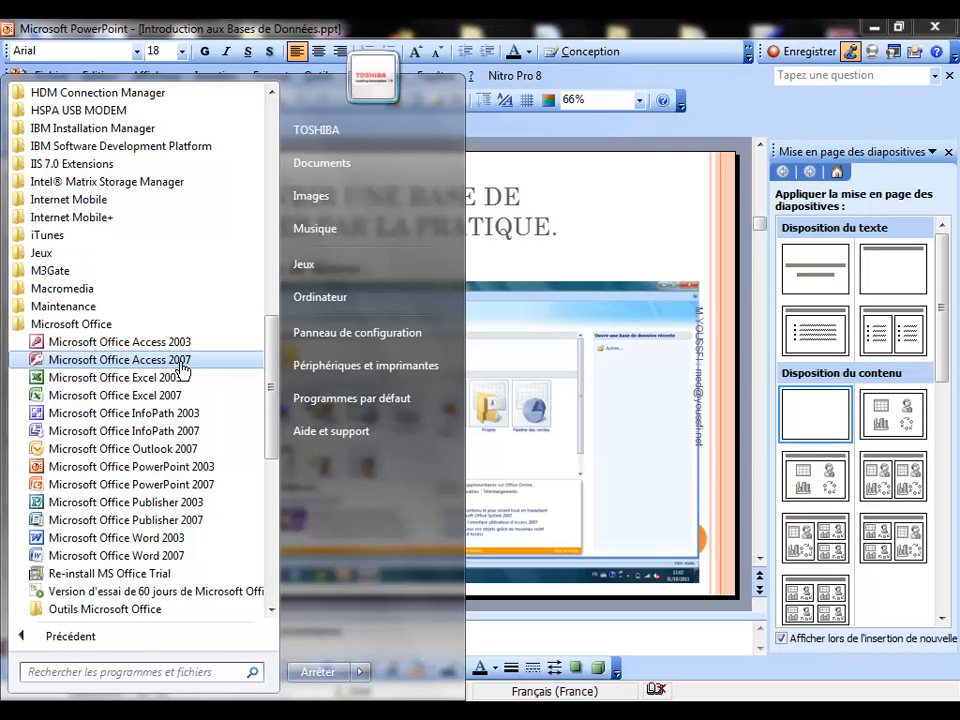
Step: Launch Microsoft Office Access 2007 from the Microsoft Office folder
click(183, 364)
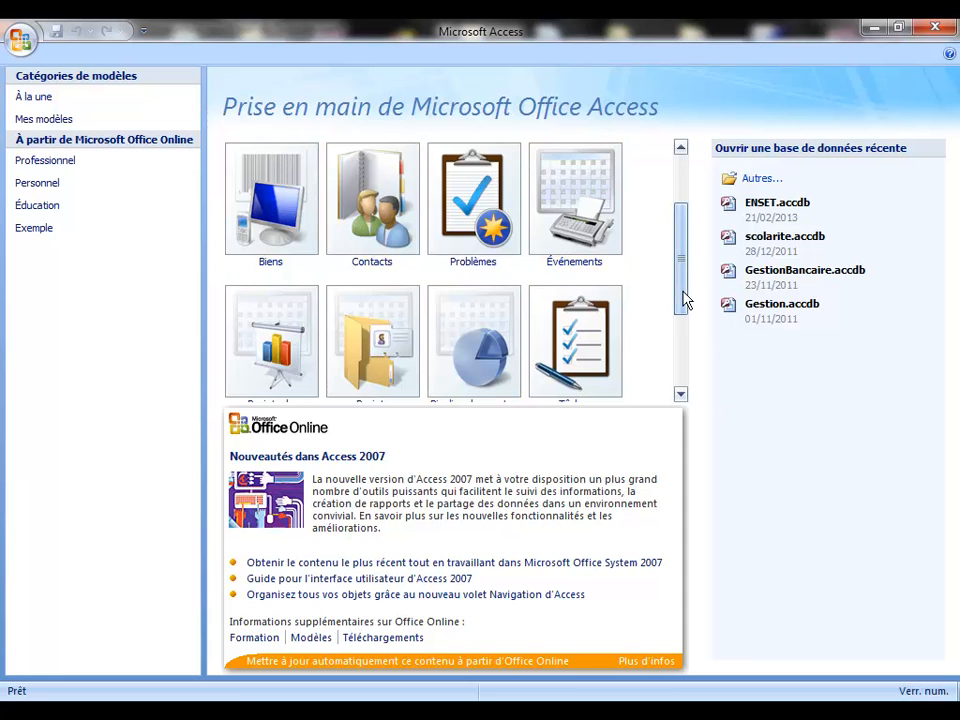
Step: Choose Base de données vide and select the default file name 'Base de données1'
drag(686, 300, 684, 195)
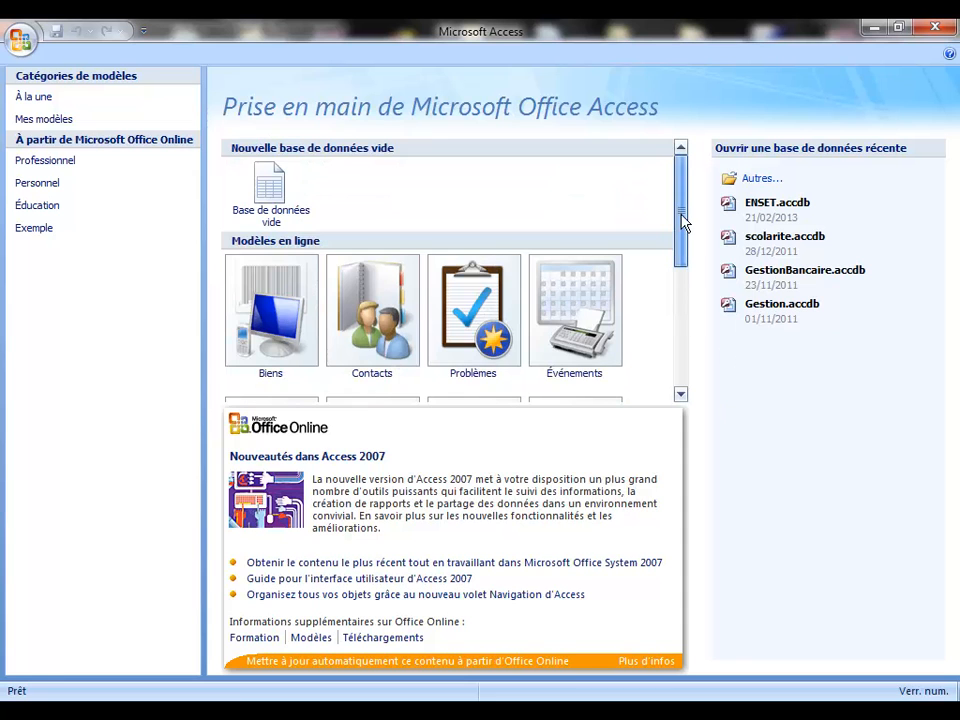
click(271, 192)
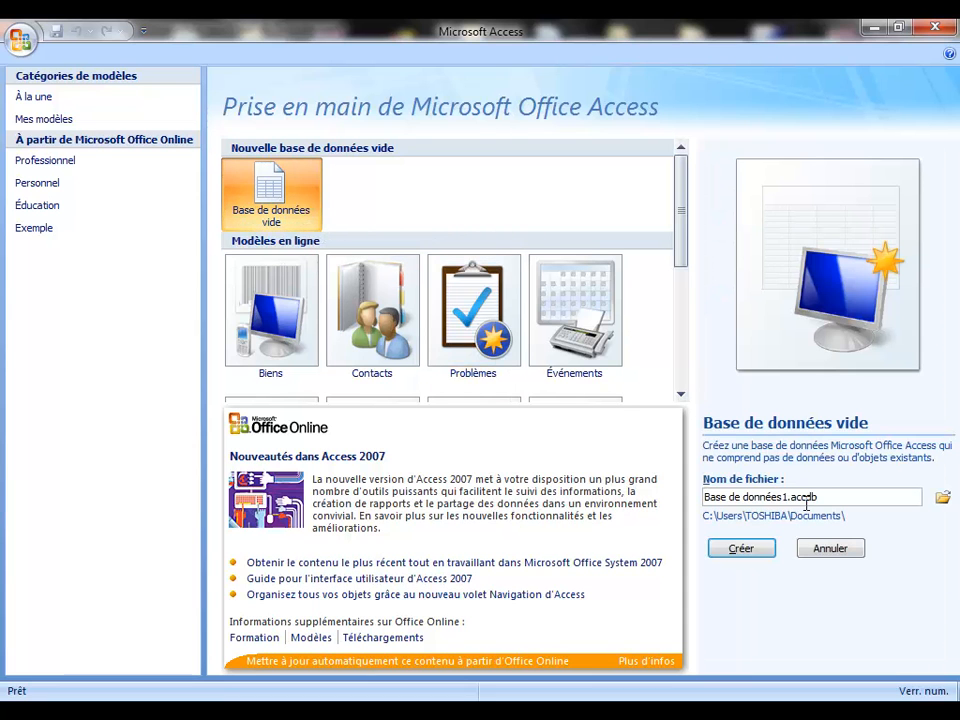
drag(838, 499, 663, 505)
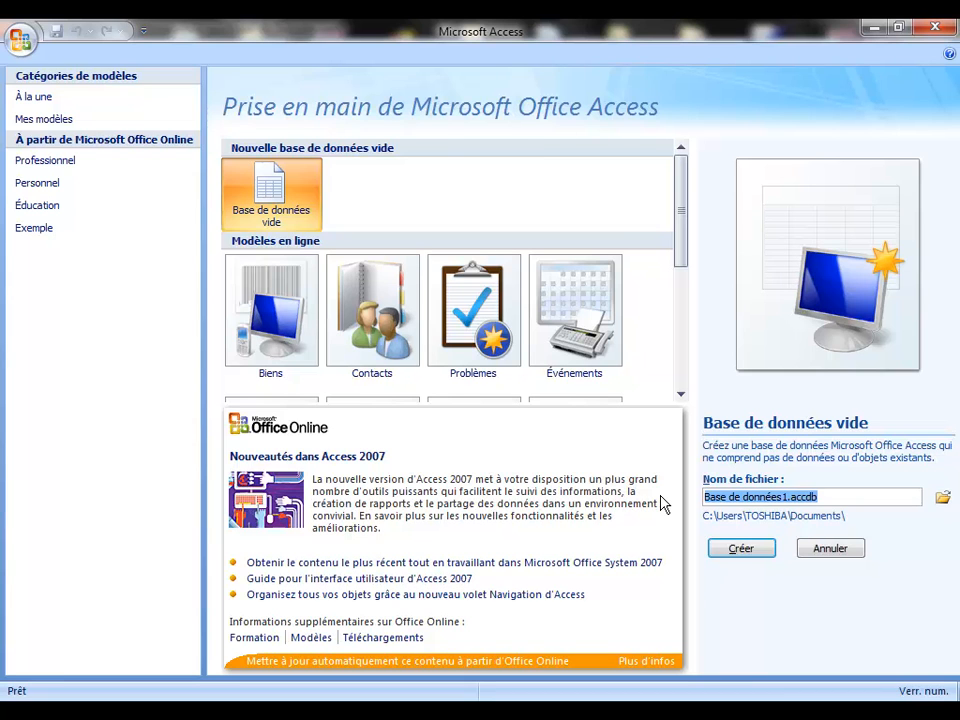
Step: Replace the default file name with ENSET_MLI, correcting typos and keeping the .accdb extension
click(787, 497)
key(BackSpace)
key(BackSpace)
key(BackSpace)
key(BackSpace)
key(BackSpace)
key(BackSpace)
key(BackSpace)
key(BackSpace)
key(BackSpace)
key(BackSpace)
key(BackSpace)
key(BackSpace)
key(BackSpace)
key(BackSpace)
key(BackSpace)
key(BackSpace)
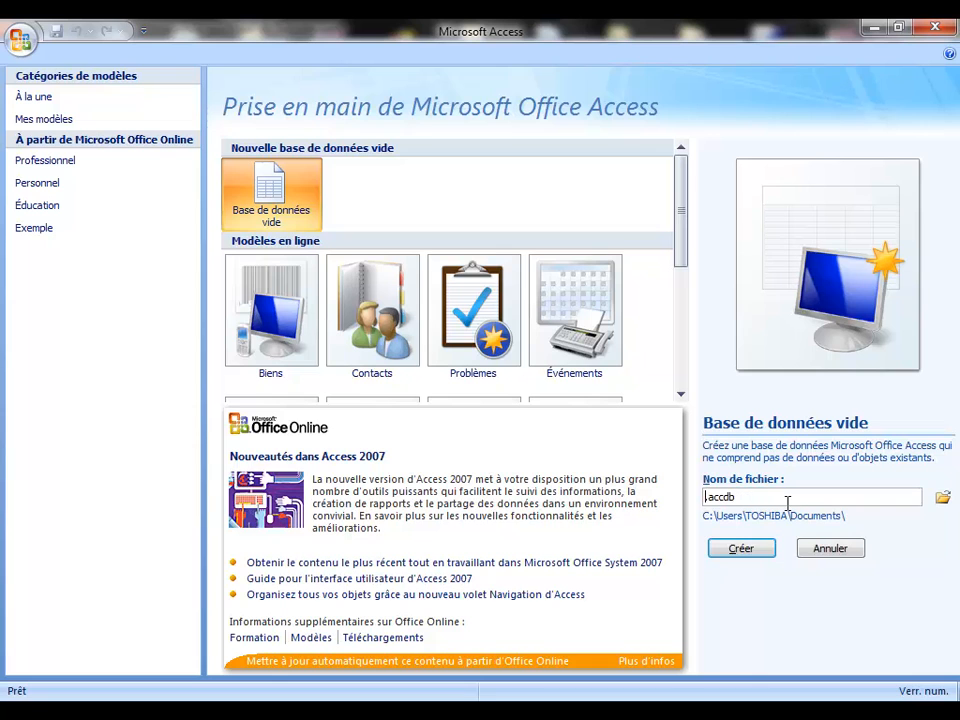
text(ENETML1)
key(Left)
key(Left)
key(Left)
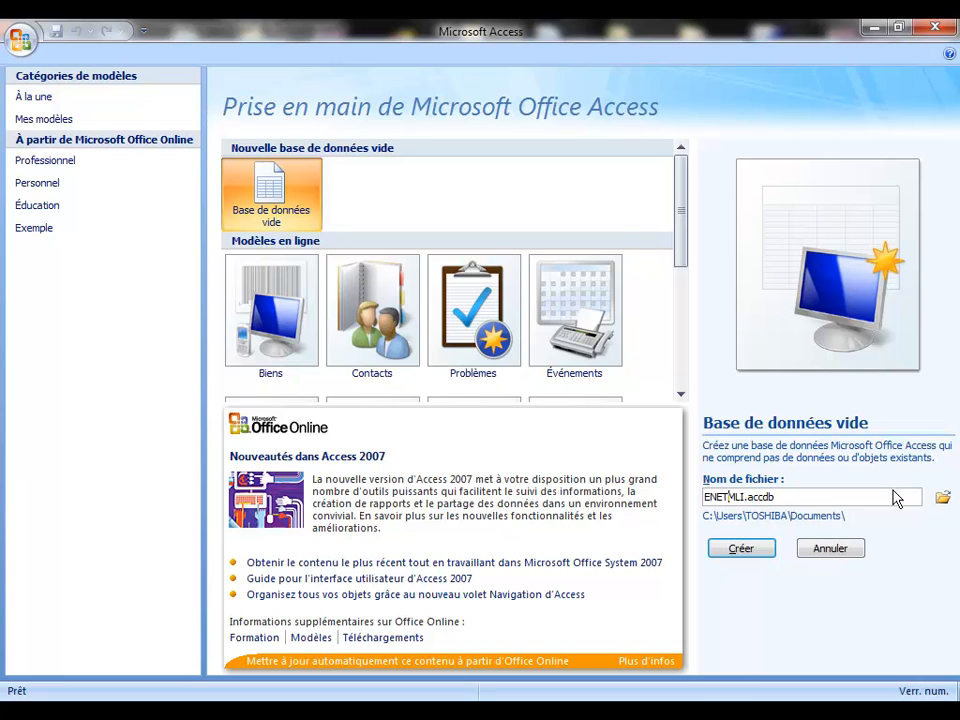
text(_)
key(Left)
key(Left)
key(Left)
text(S)
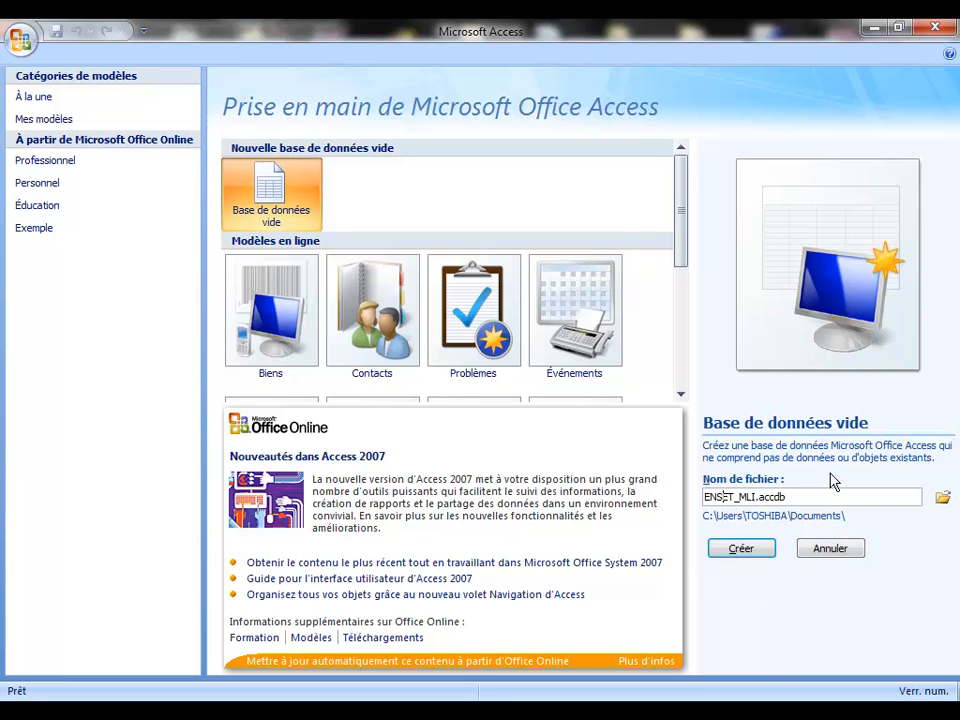
click(798, 497)
drag(798, 497, 760, 498)
Step: Create the ENSET_MLI.accdb database, opening an empty Table1 in datasheet view
click(793, 498)
click(754, 550)
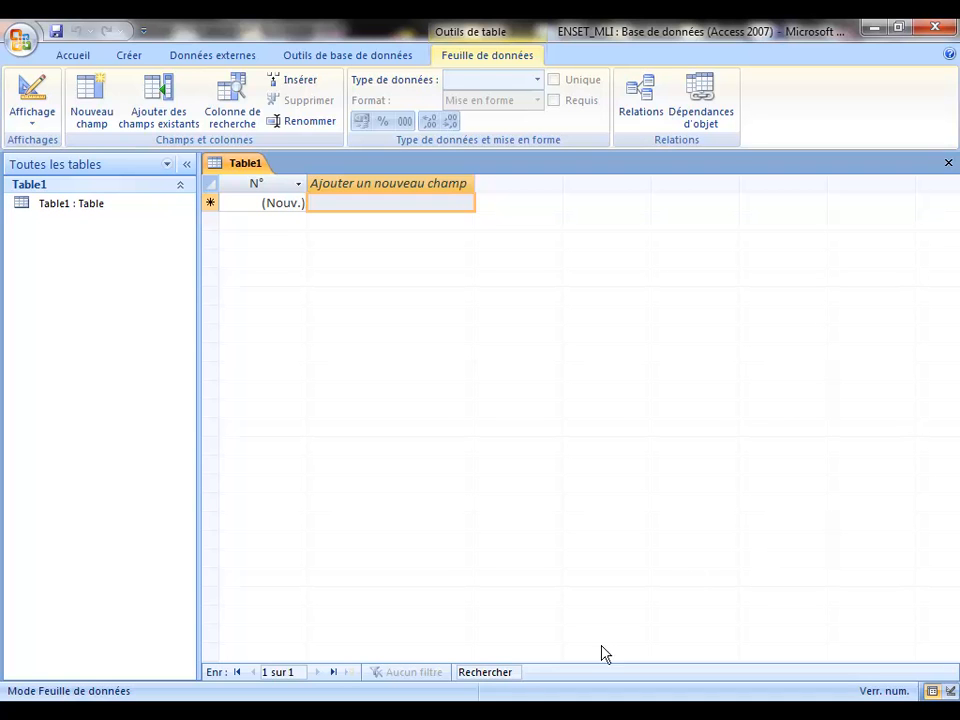
Step: Run the 'Introduction aux Bases de Données' slideshow forward two slides to the table-creation slide
mouse_move(528, 712)
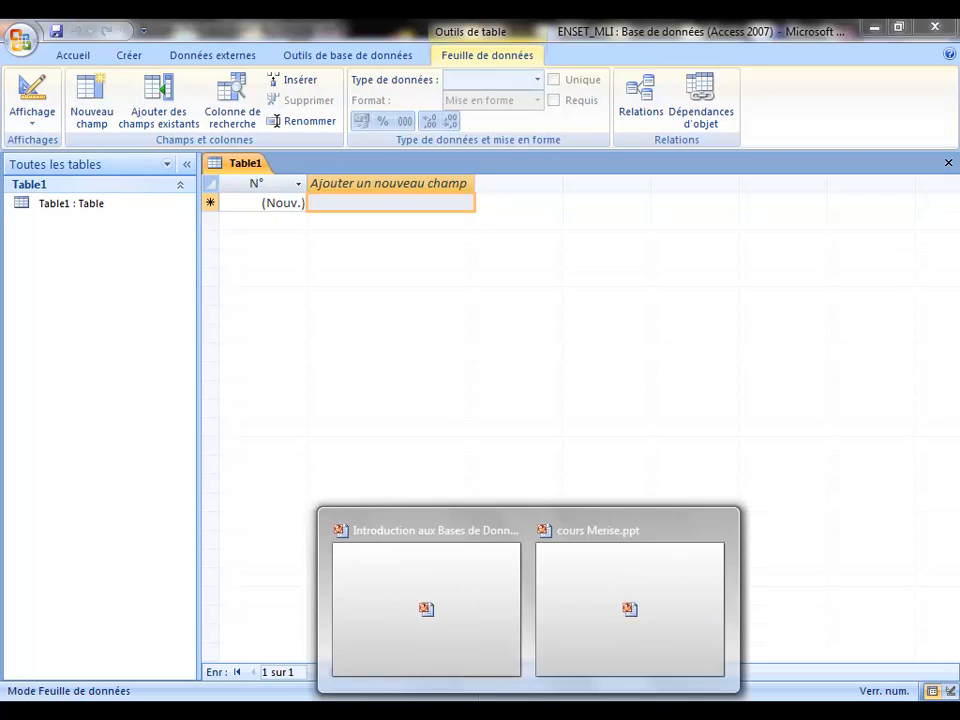
click(458, 620)
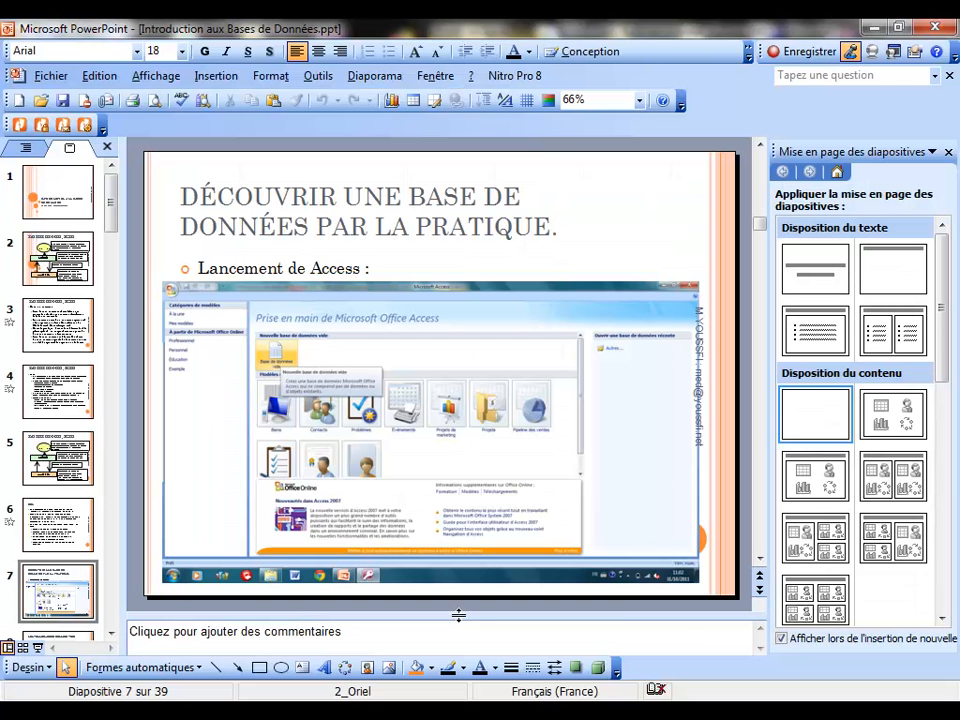
click(37, 647)
key(Right)
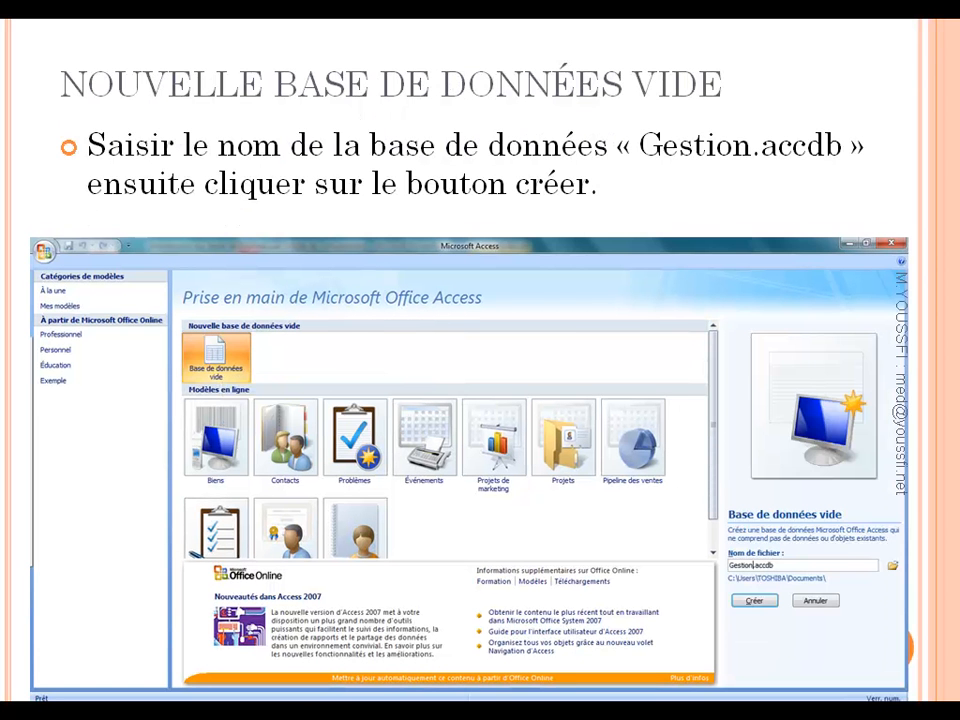
key(Right)
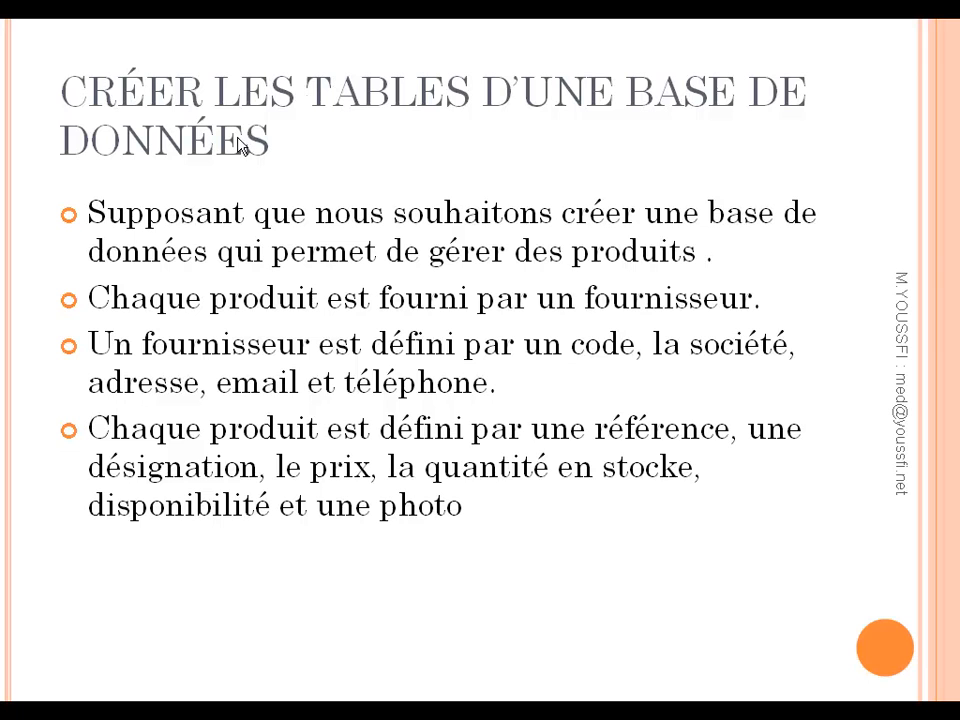
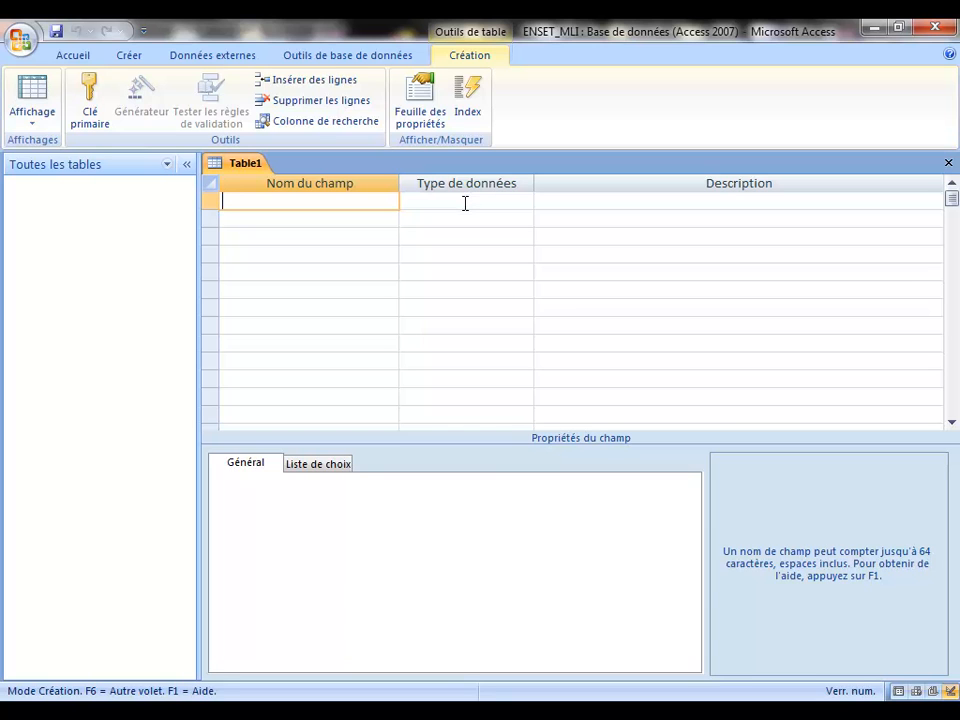
Step: Name the first field CODE in uppercase and keep Texte as its data type
text(code)
key(BackSpace)
key(BackSpace)
key(BackSpace)
key(BackSpace)
key(Caps_Lock)
text(CODE)
click(463, 203)
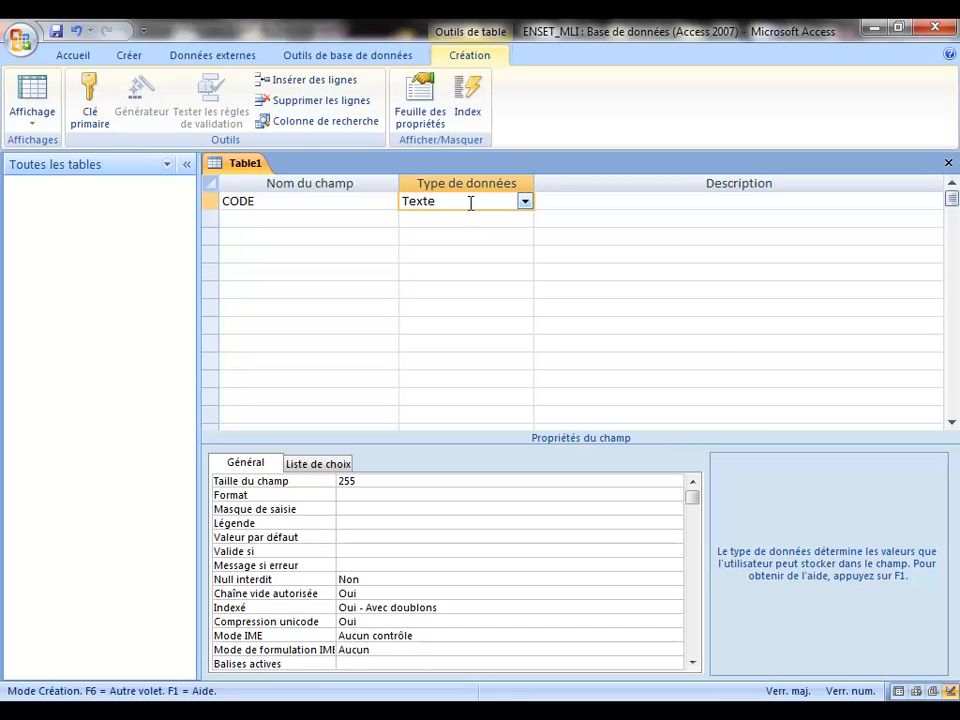
click(524, 202)
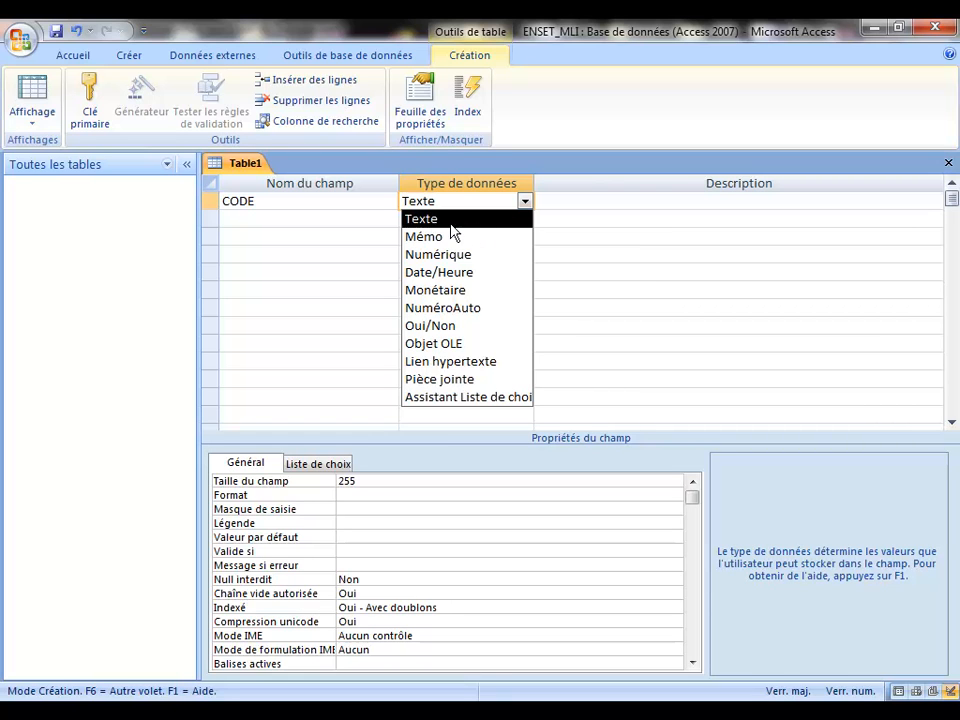
click(436, 222)
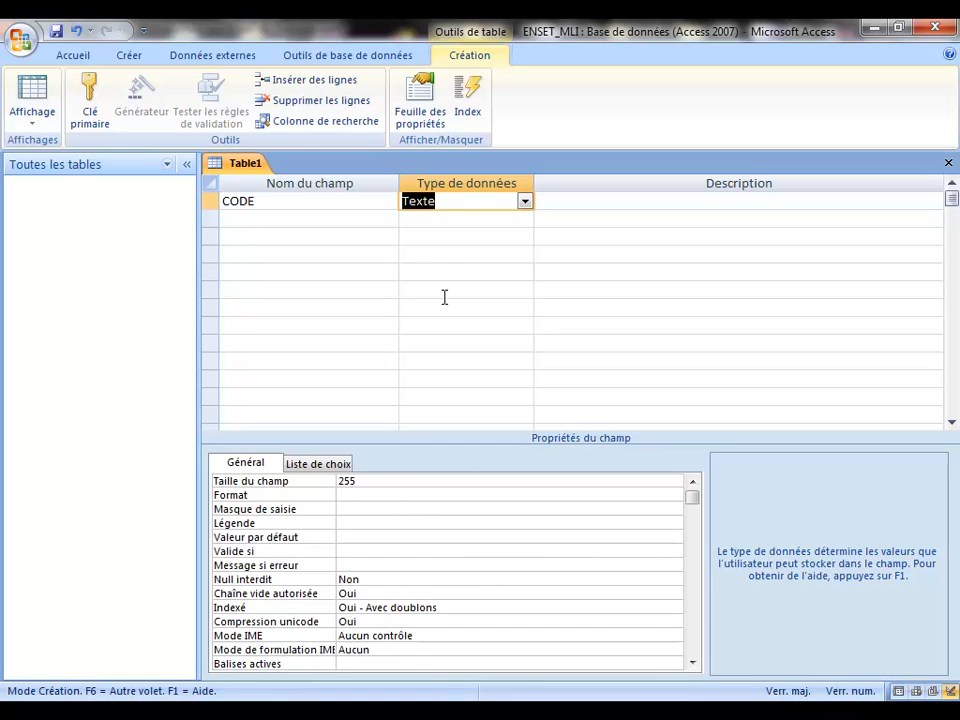
Step: Reduce the CODE field size from 255 to 12
click(316, 484)
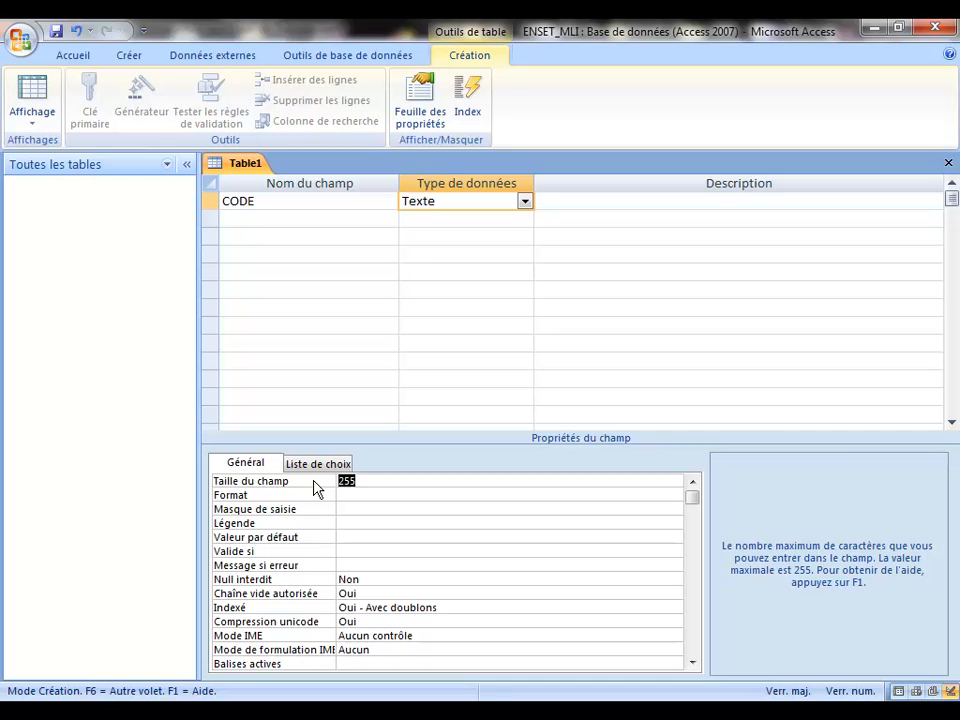
text(&é)
key(BackSpace)
key(BackSpace)
text(12)
click(524, 202)
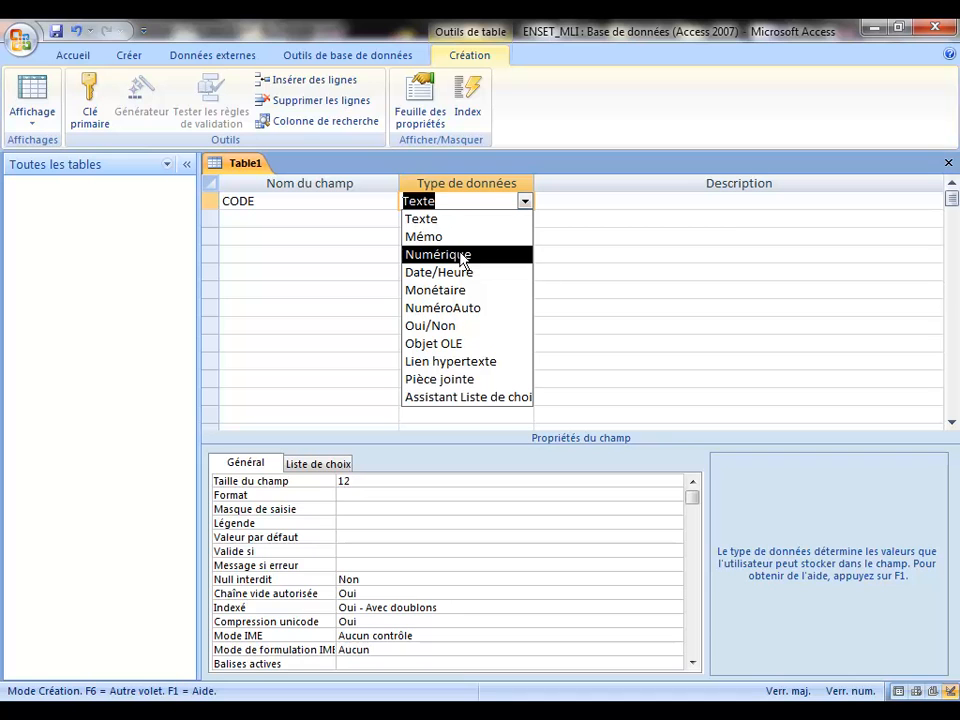
Step: Change CODE to a Numérique field with Octet field size
click(462, 256)
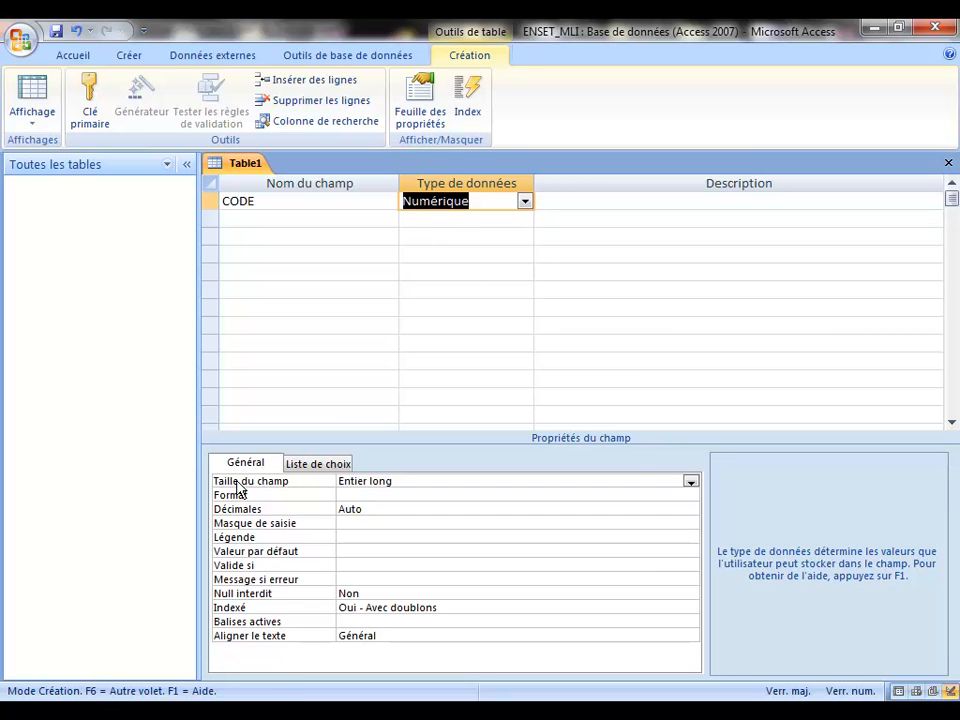
click(690, 482)
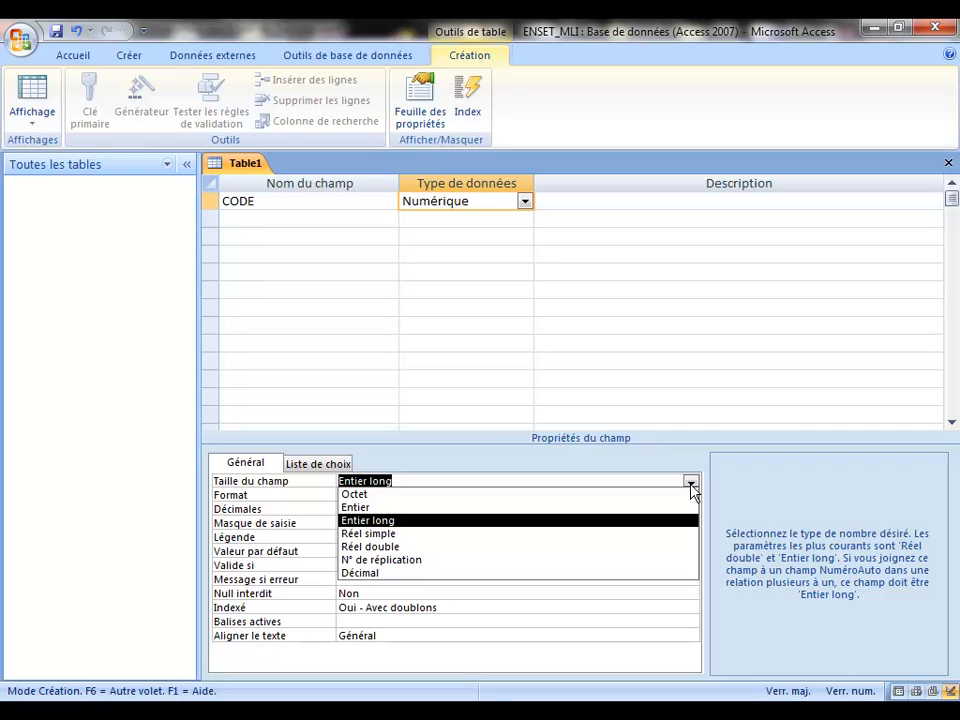
click(427, 497)
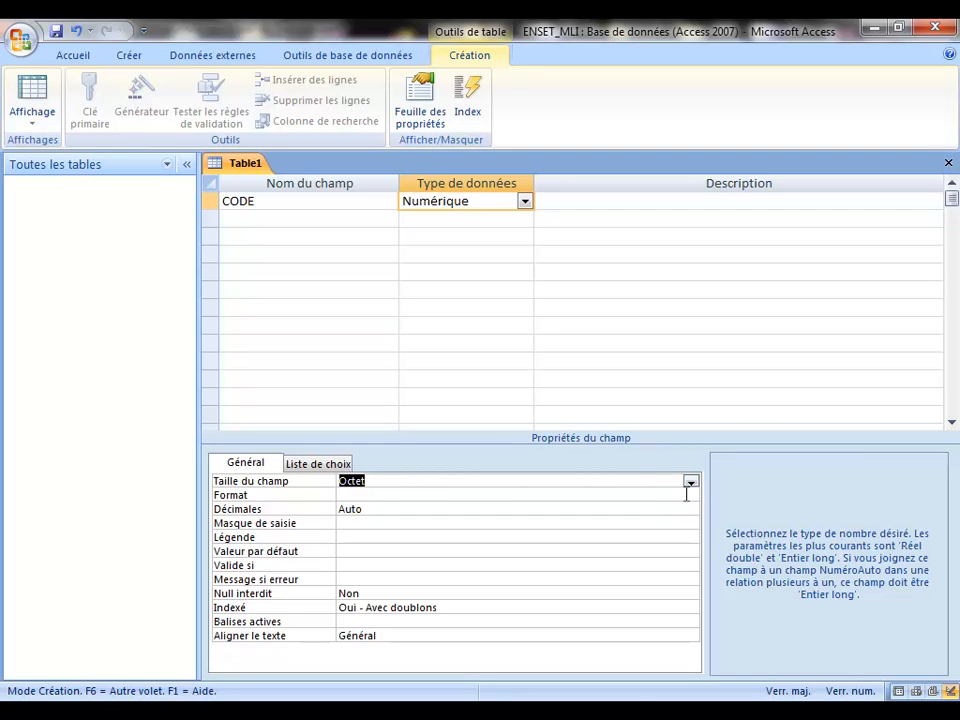
Step: Try Entier, then settle on Entier long as CODE's numeric field size
click(690, 482)
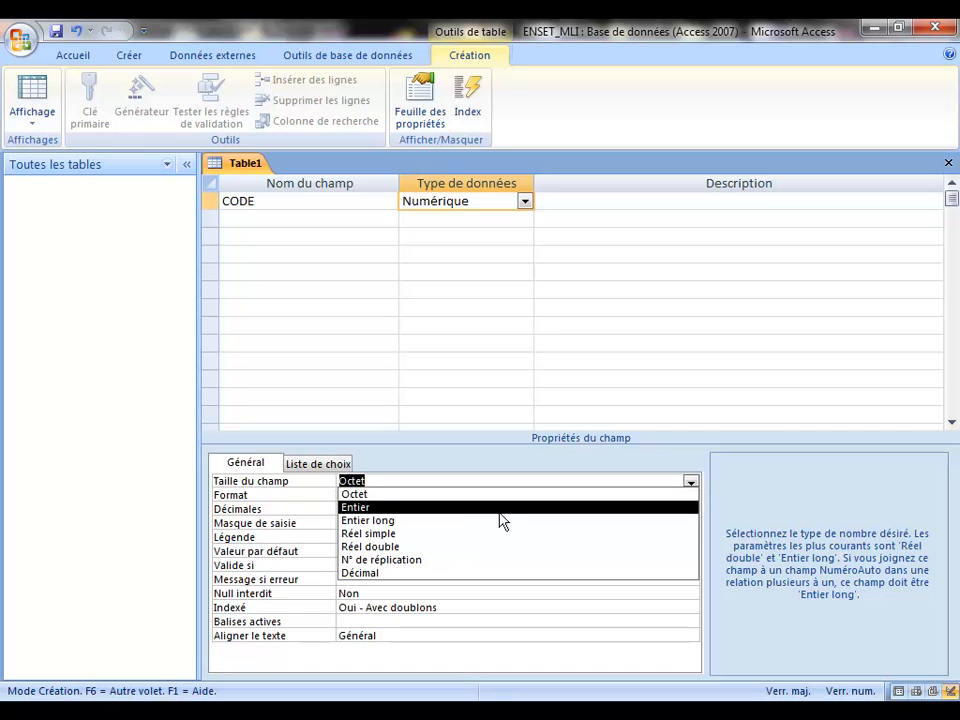
click(463, 509)
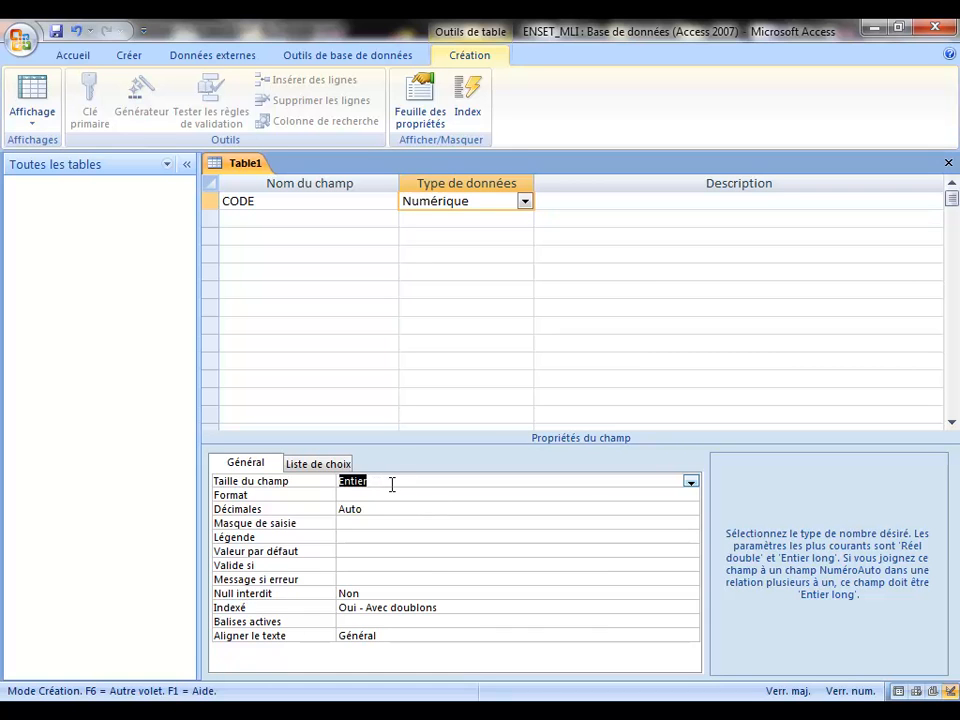
click(690, 482)
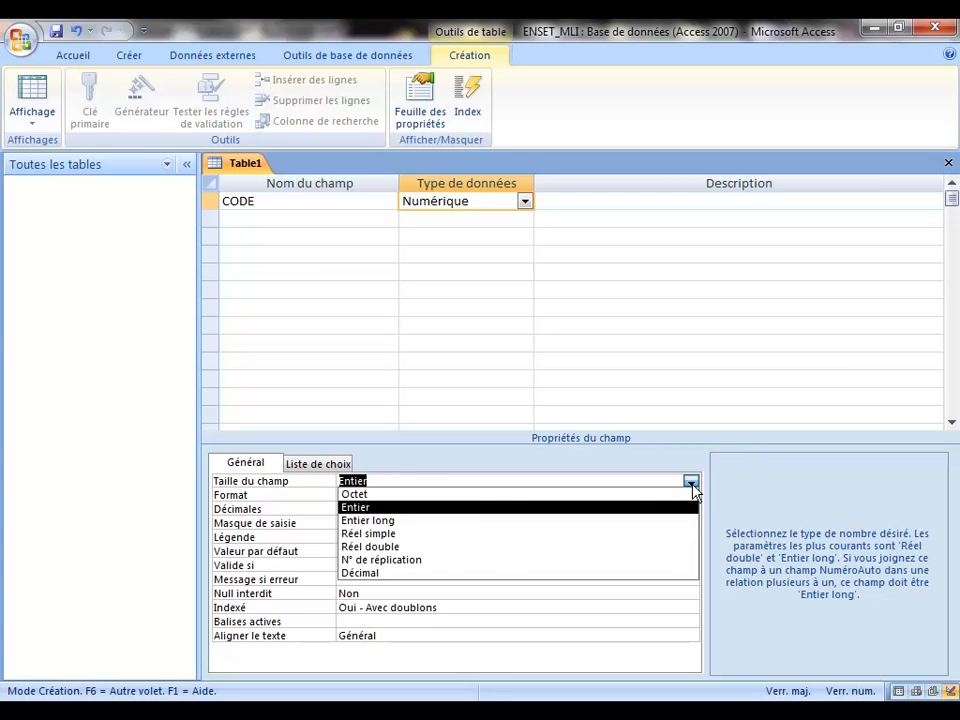
click(472, 520)
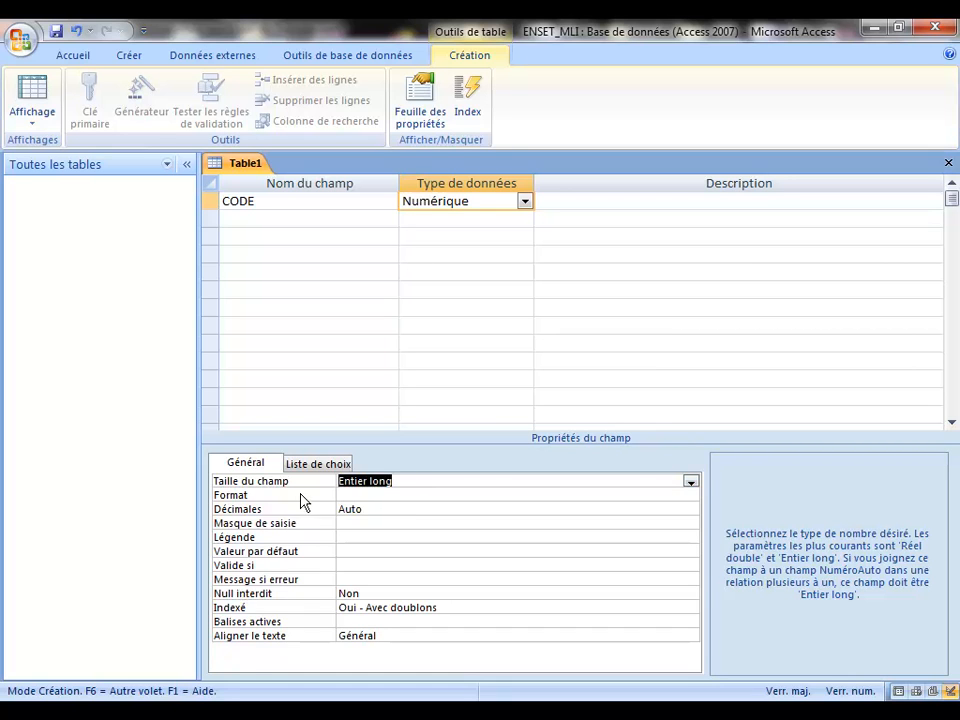
click(690, 482)
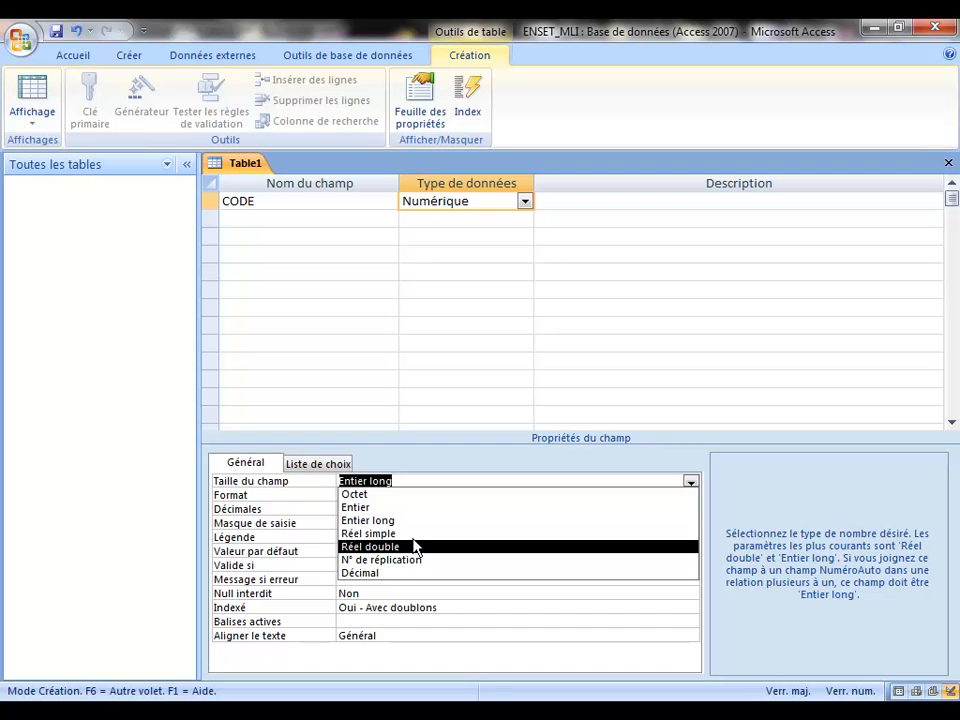
Step: Switch CODE to NuméroAuto with Incrément new values, ready for a second field
click(524, 202)
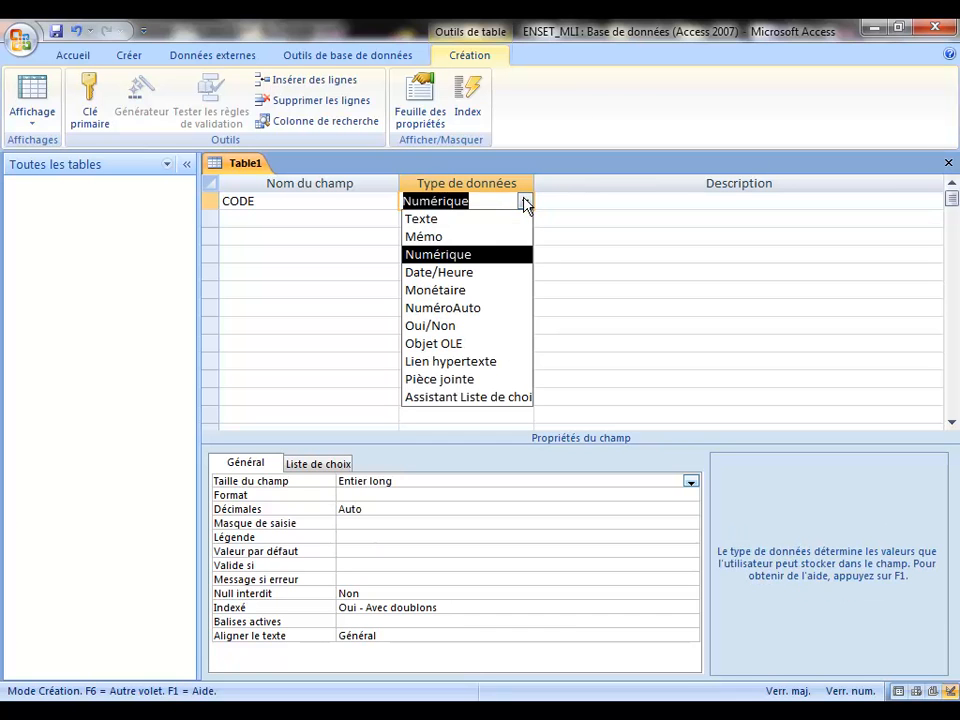
click(462, 310)
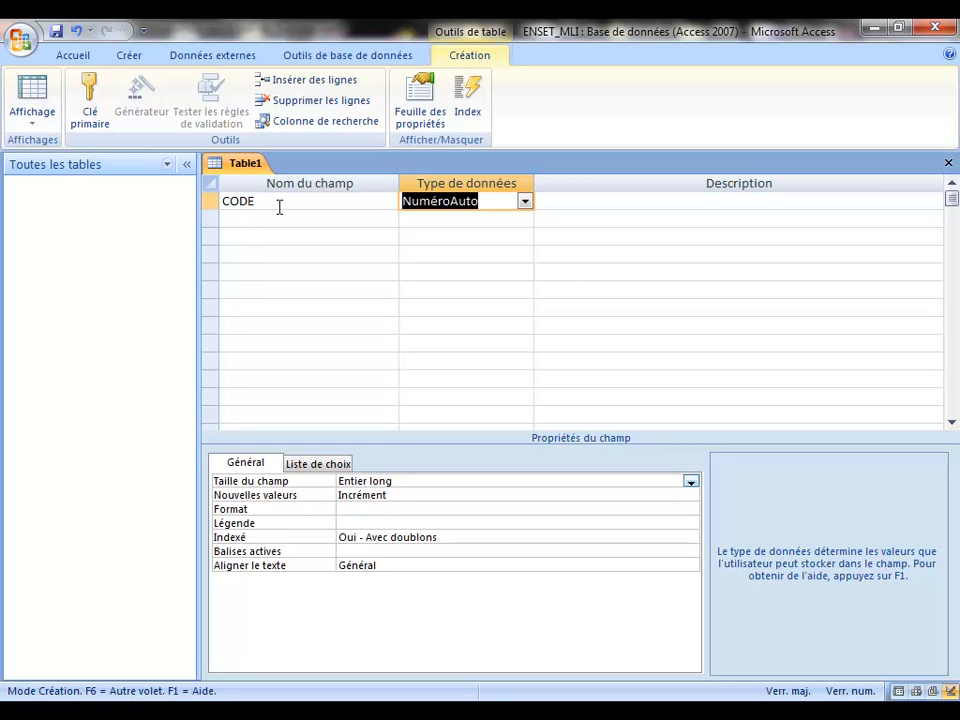
click(257, 221)
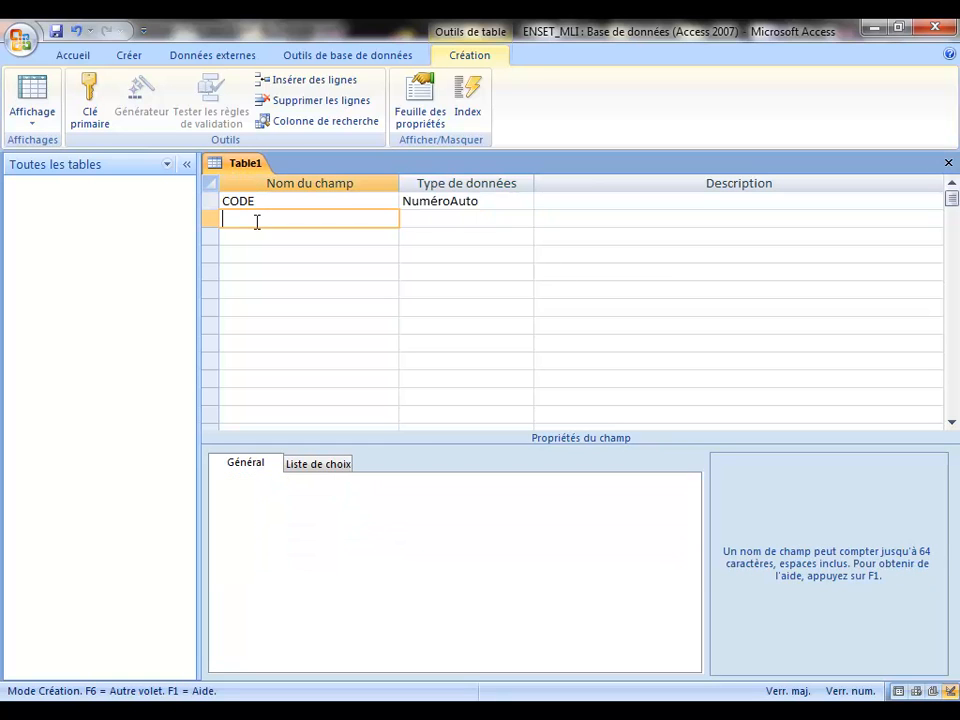
Step: Add a SOCIETE Texte field with field size 30
text(SOCIETE)
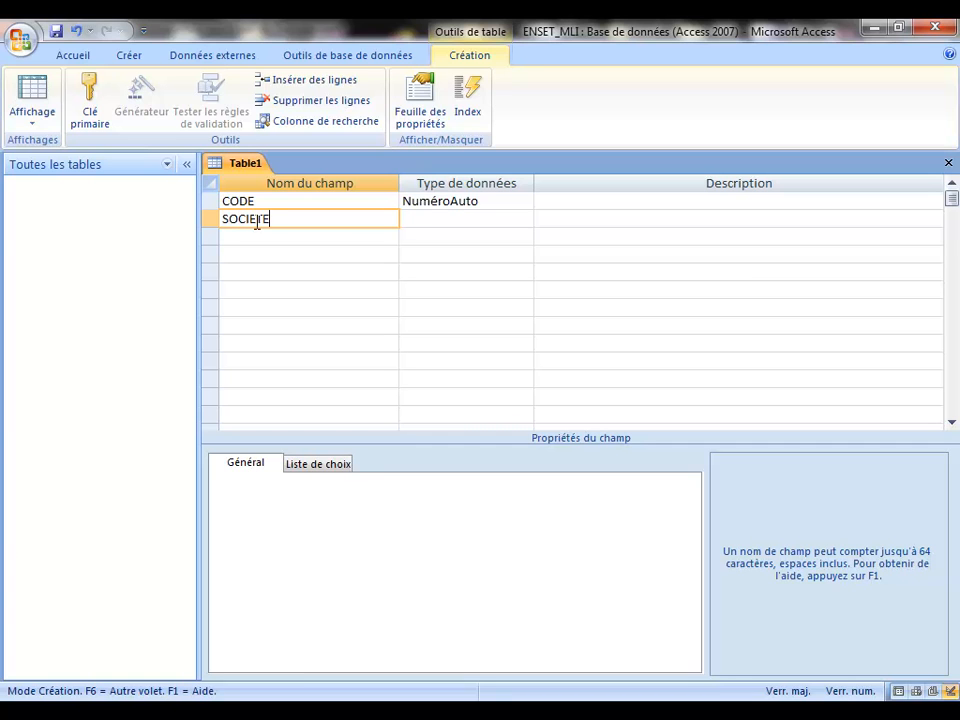
click(470, 222)
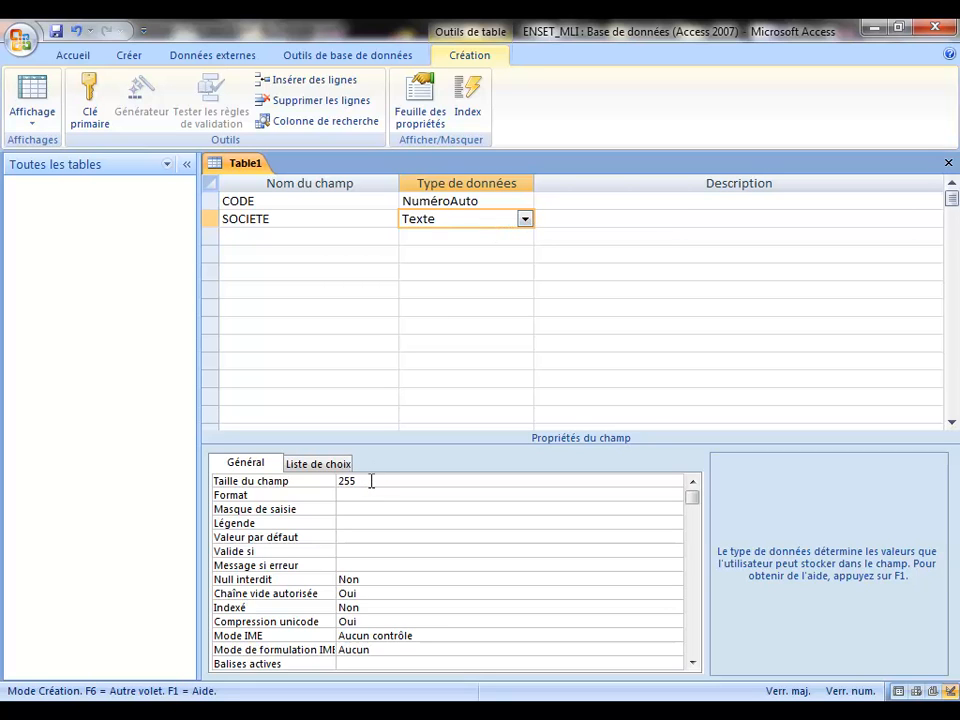
click(311, 487)
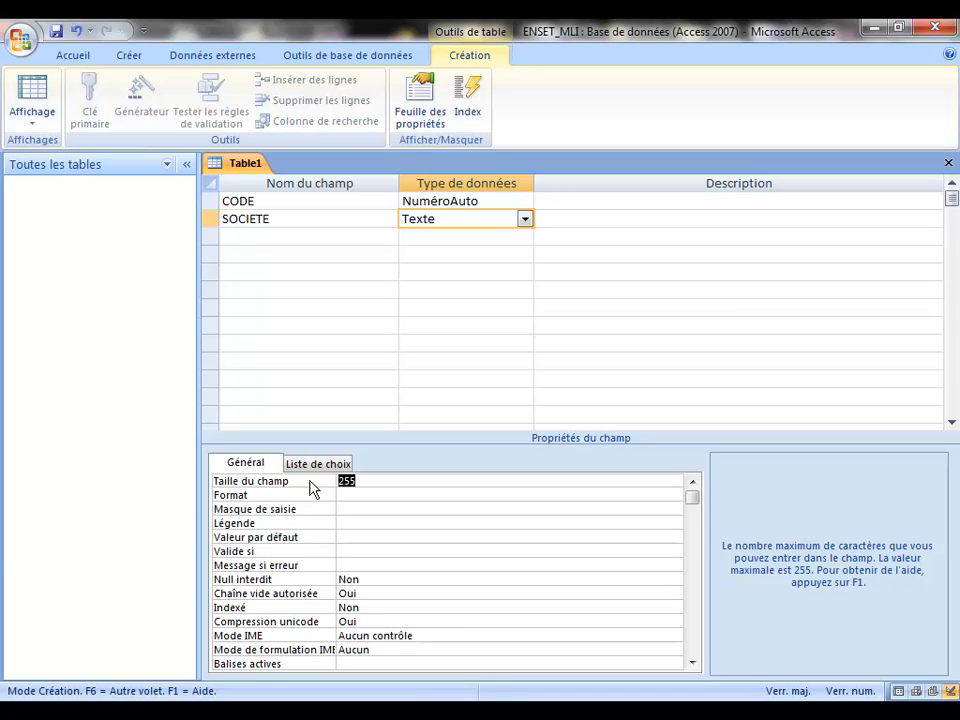
text(30)
click(261, 236)
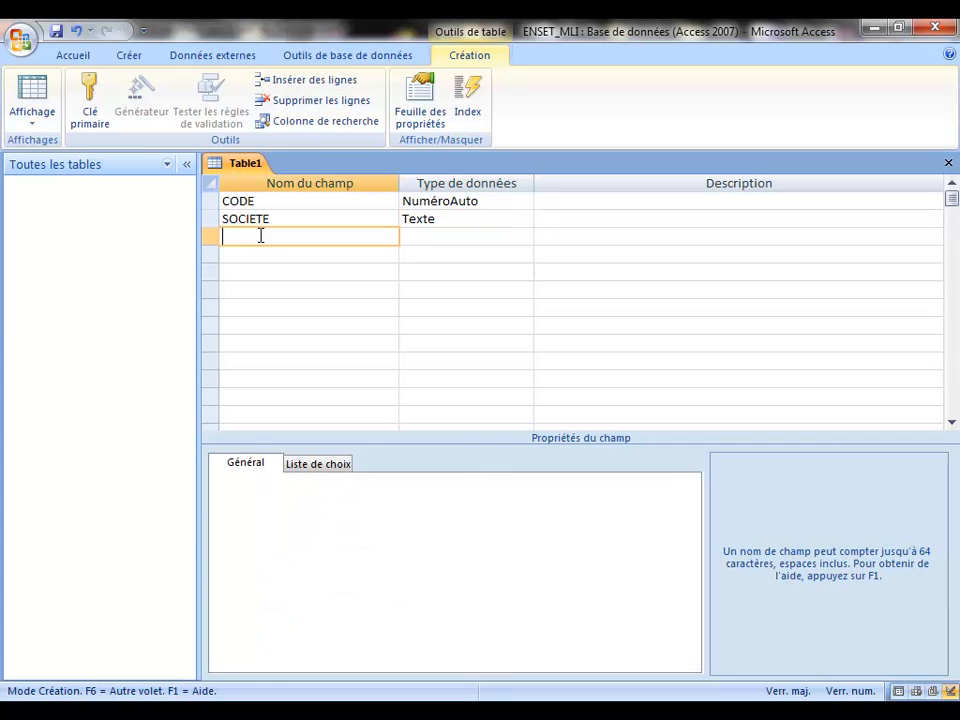
Step: Dismiss the Start menu and add an ADRESSE Texte field sized 100
key(super)
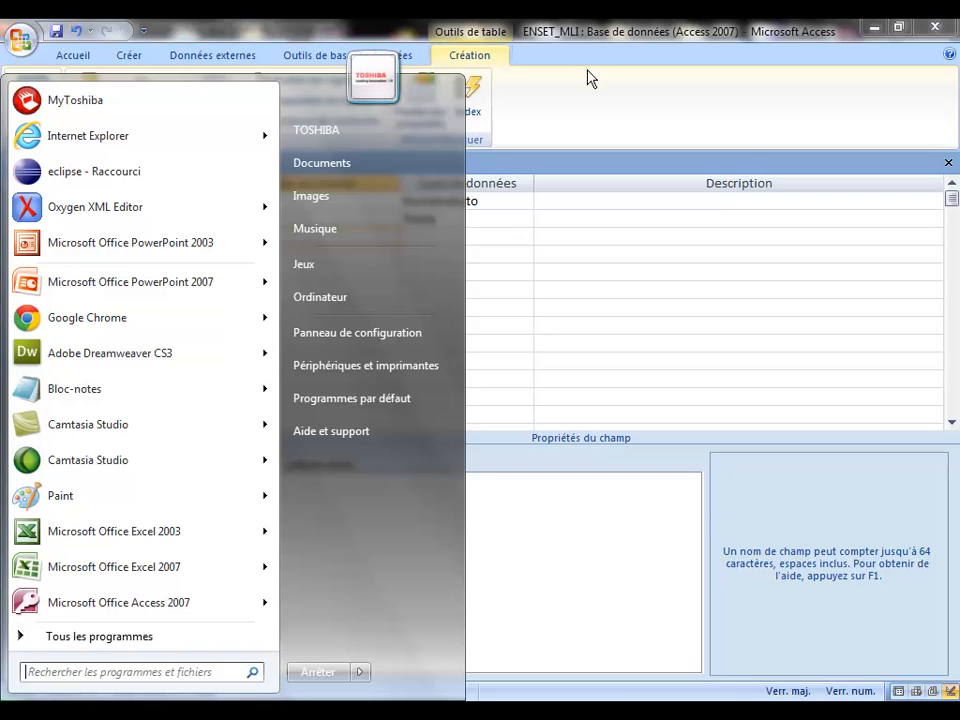
click(554, 55)
text(ADRESSE)
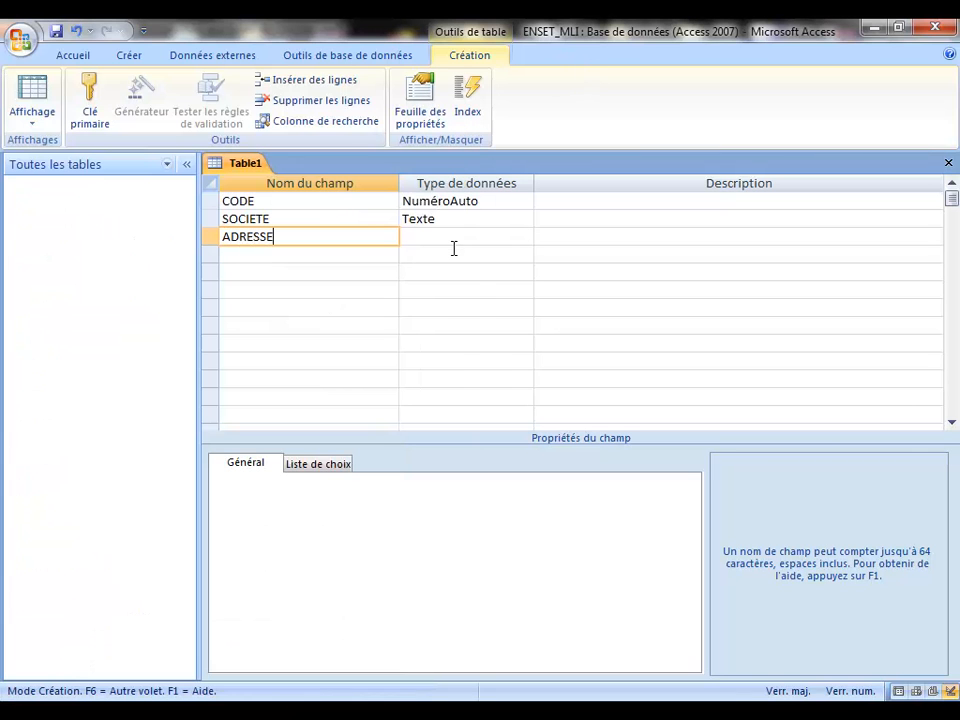
click(452, 238)
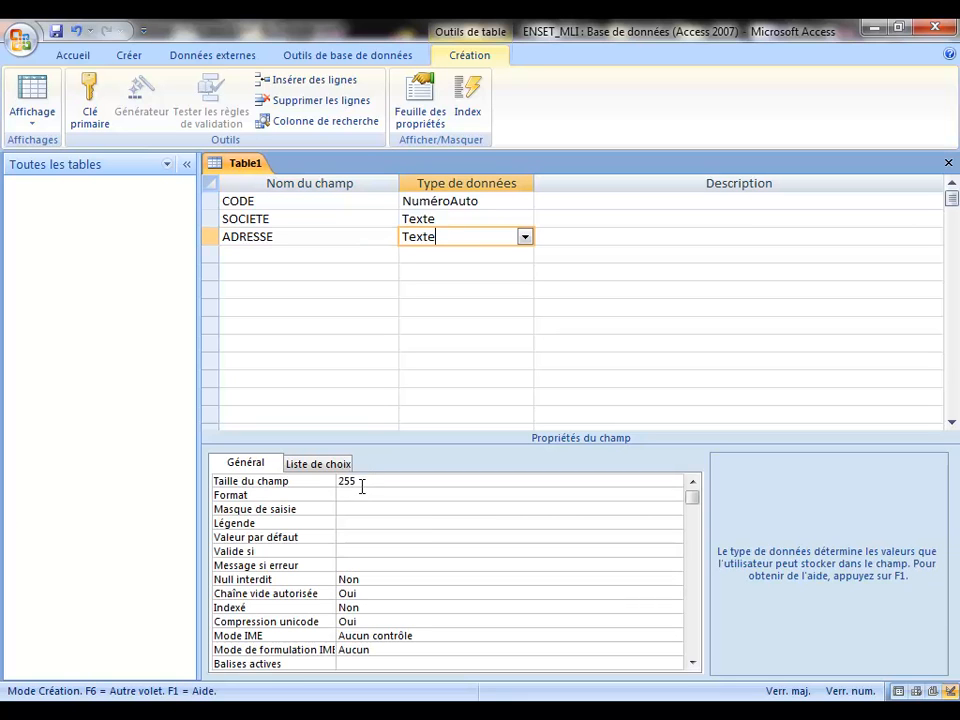
click(323, 483)
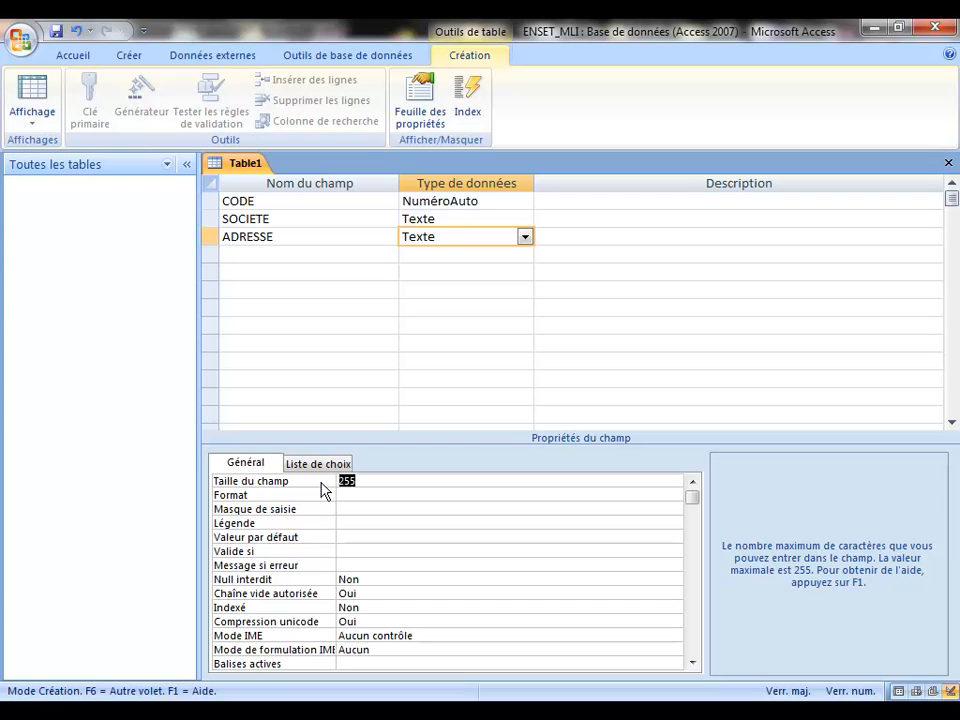
text(100)
click(358, 494)
click(373, 480)
click(255, 256)
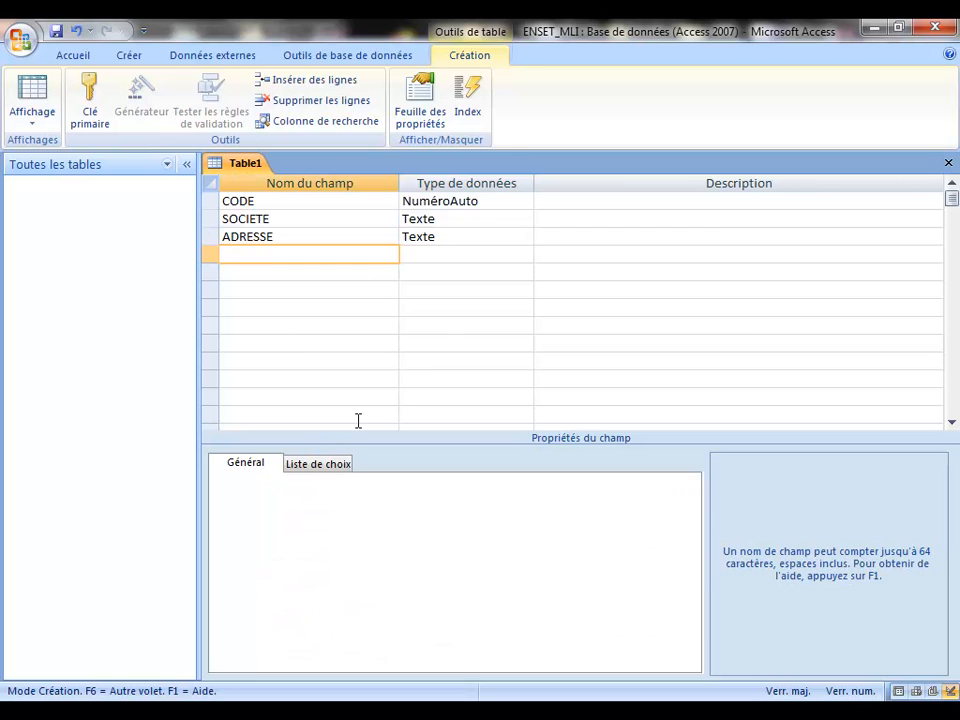
Step: Add an EMAIL Texte field with field size 30
text(EMAIL)
click(465, 257)
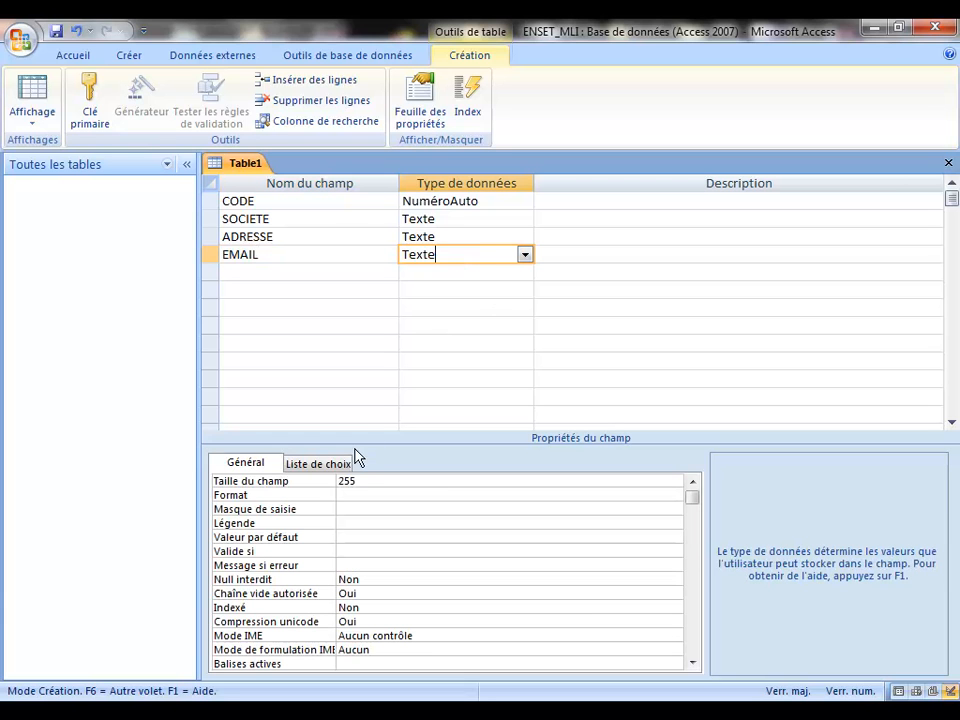
click(321, 481)
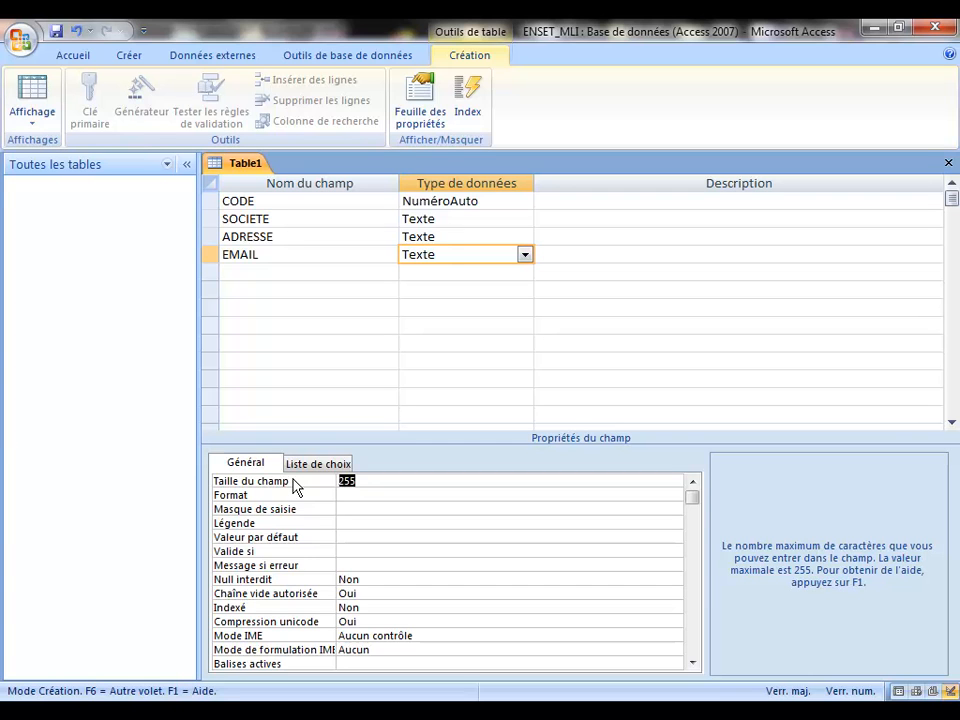
text(30)
Step: Add a TEL Texte field below EMAIL, correcting its field size to 16
click(268, 274)
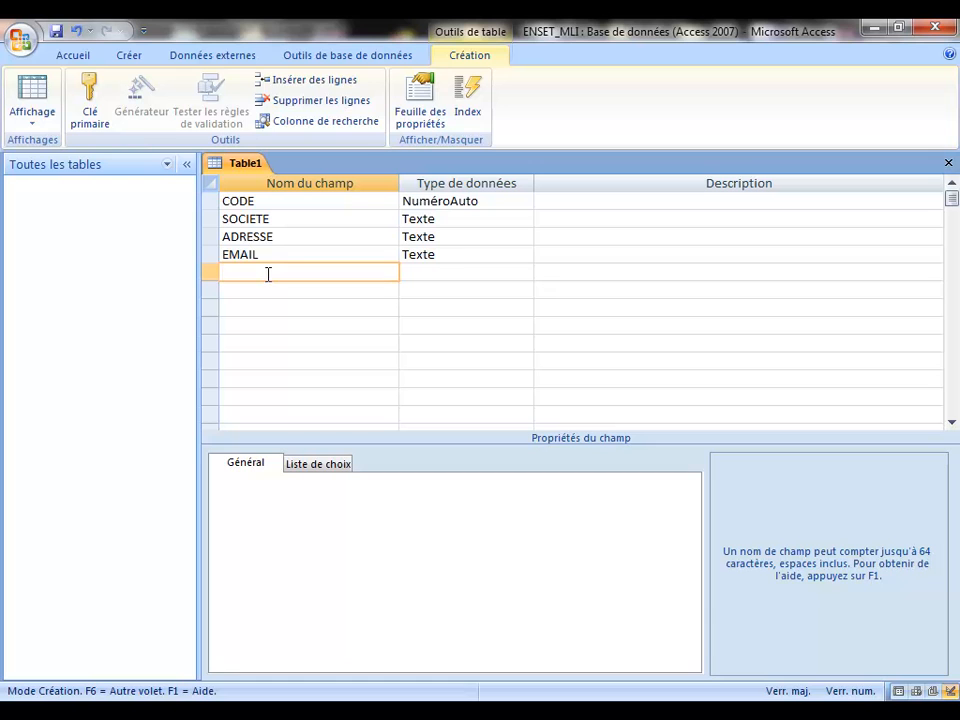
text(TEL)
click(438, 276)
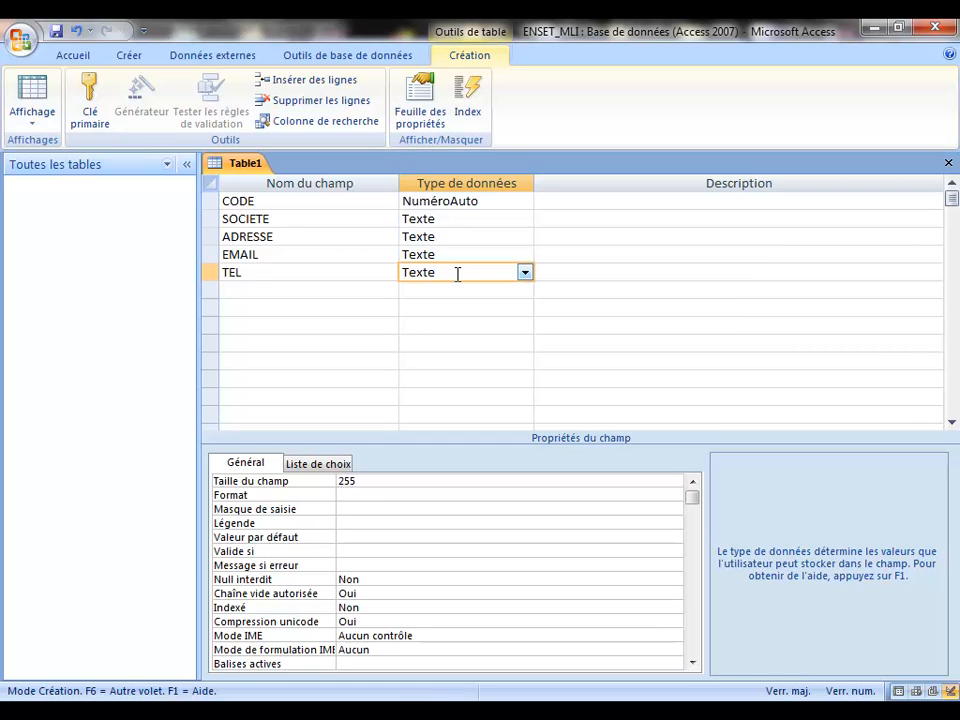
click(294, 482)
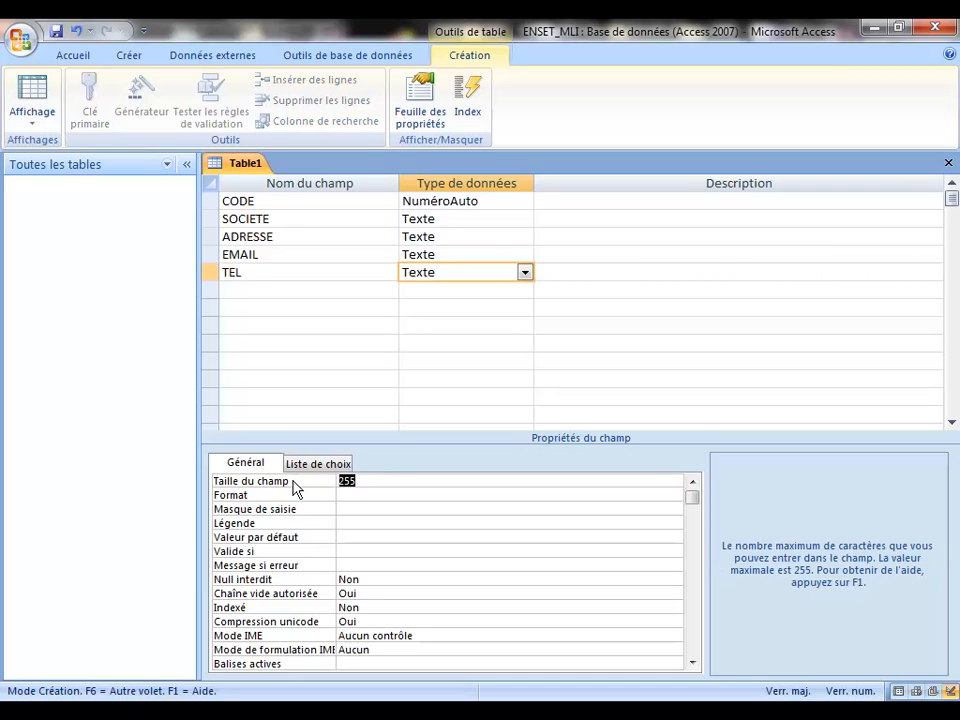
text(12)
key(BackSpace)
text(0)
click(293, 484)
key(BackSpace)
text(6)
click(266, 200)
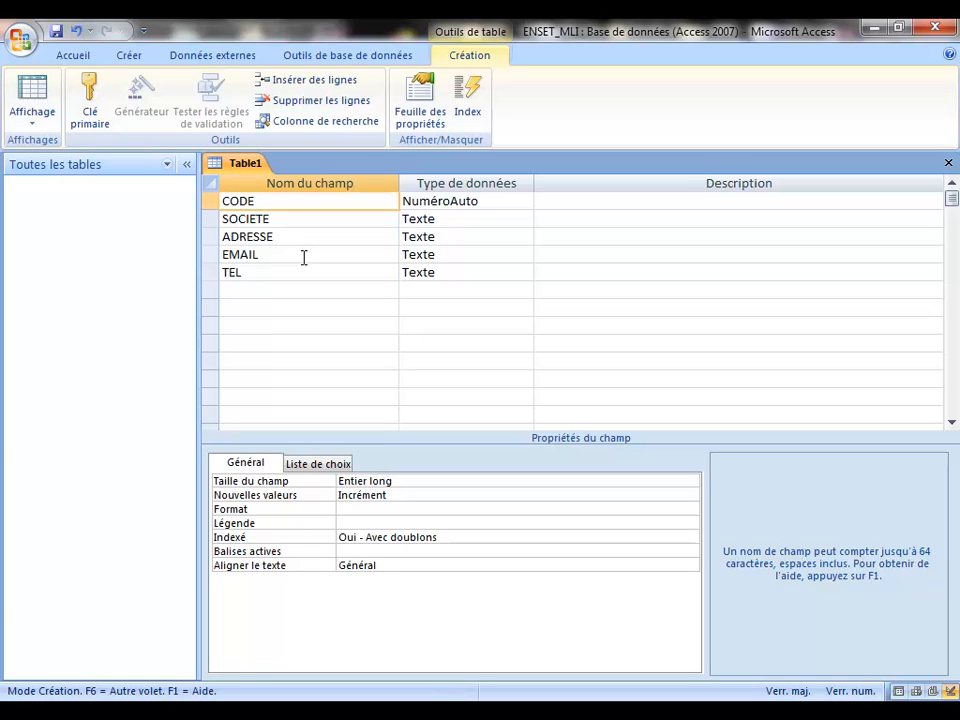
Step: Set CODE as primary key, making it indexed Oui - Sans doublons
click(209, 201)
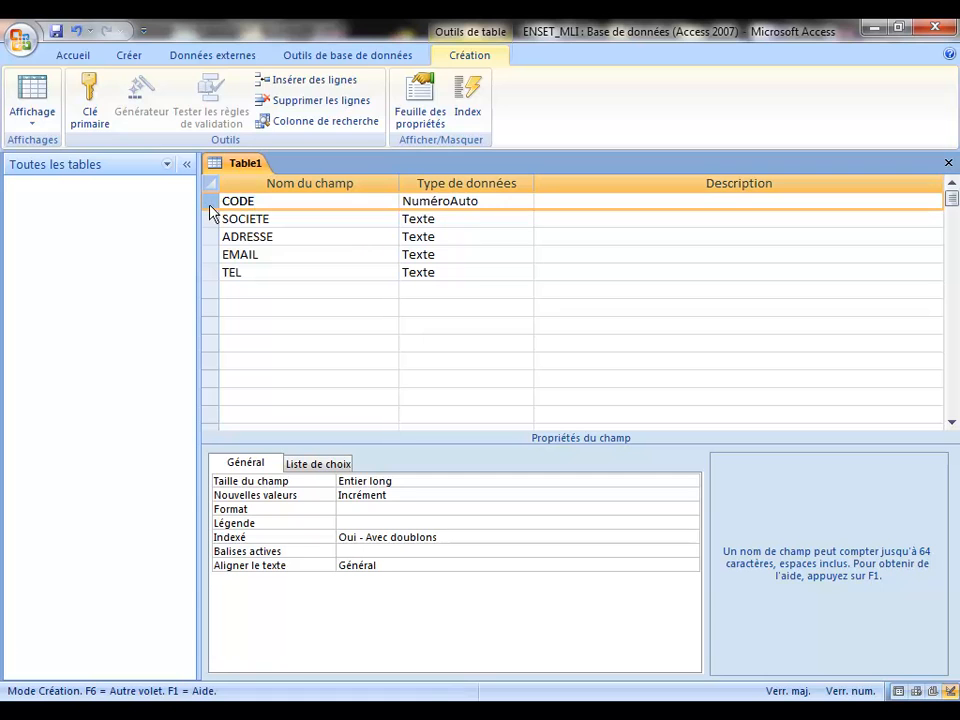
click(90, 94)
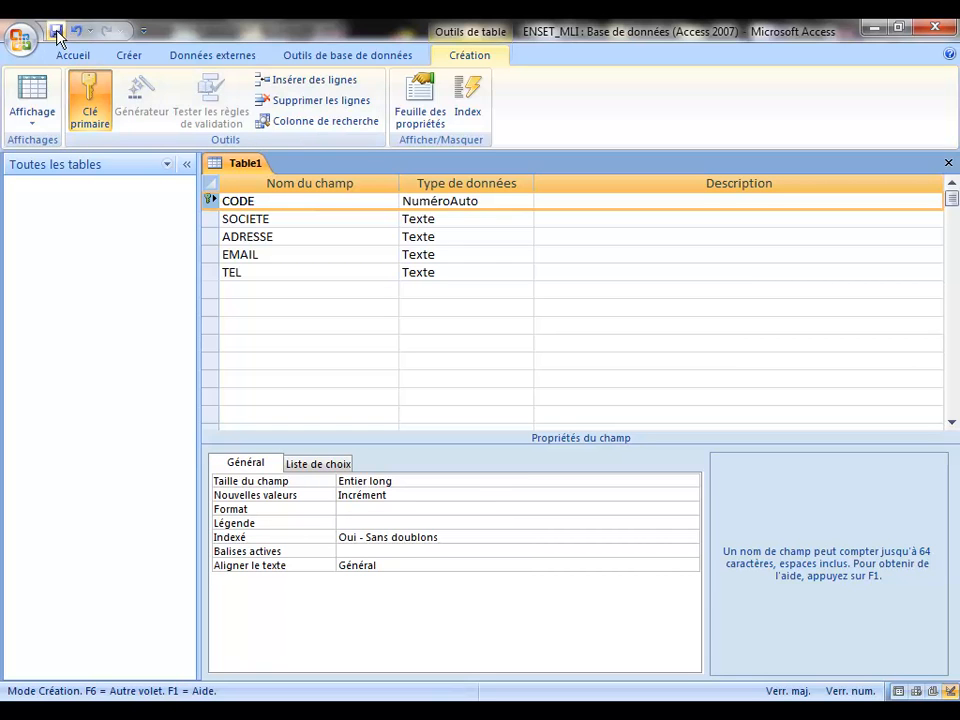
Step: Save the new table under the name FORNISSEURS and close its design view
click(56, 31)
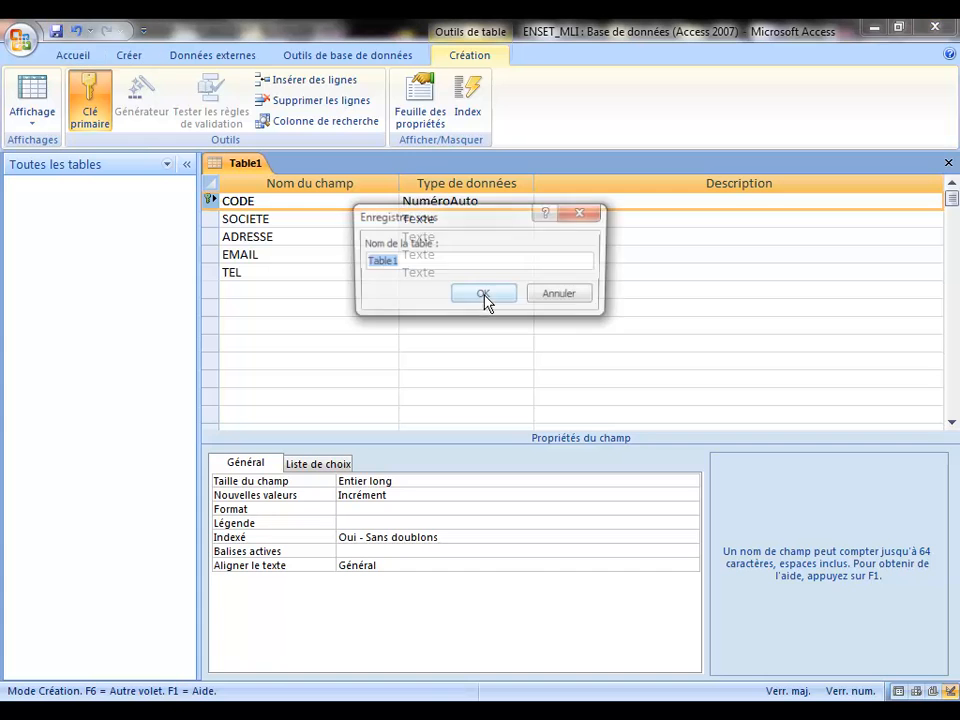
text(OURNISSUERS)
key(BackSpace)
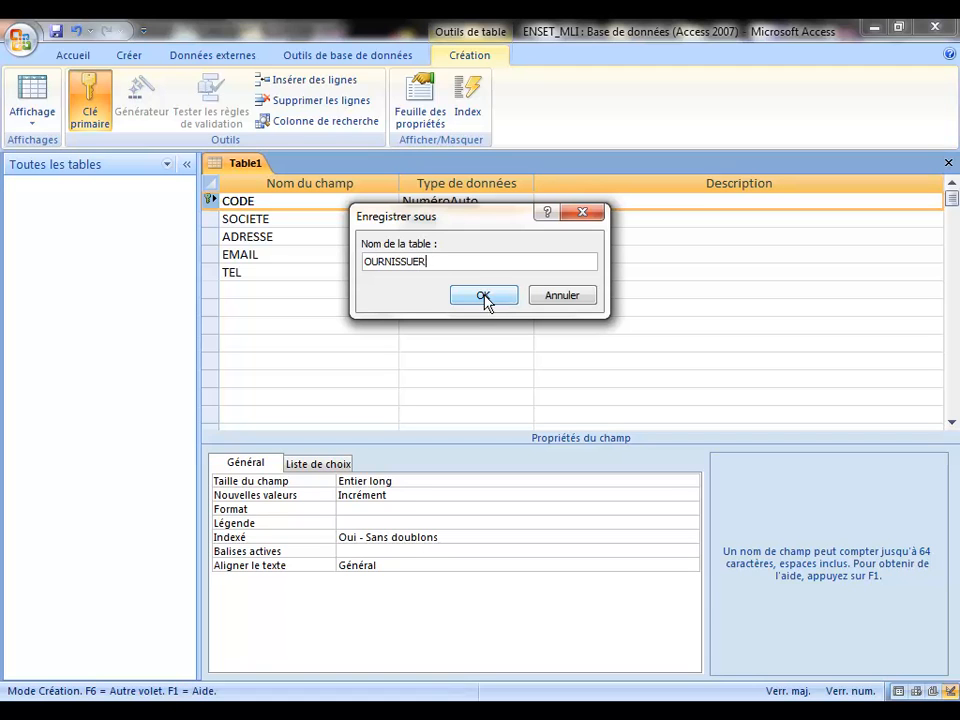
key(BackSpace)
key(BackSpace)
key(BackSpace)
key(BackSpace)
key(BackSpace)
key(BackSpace)
key(BackSpace)
key(BackSpace)
key(BackSpace)
key(BackSpace)
text(FORNISSEURS)
click(483, 296)
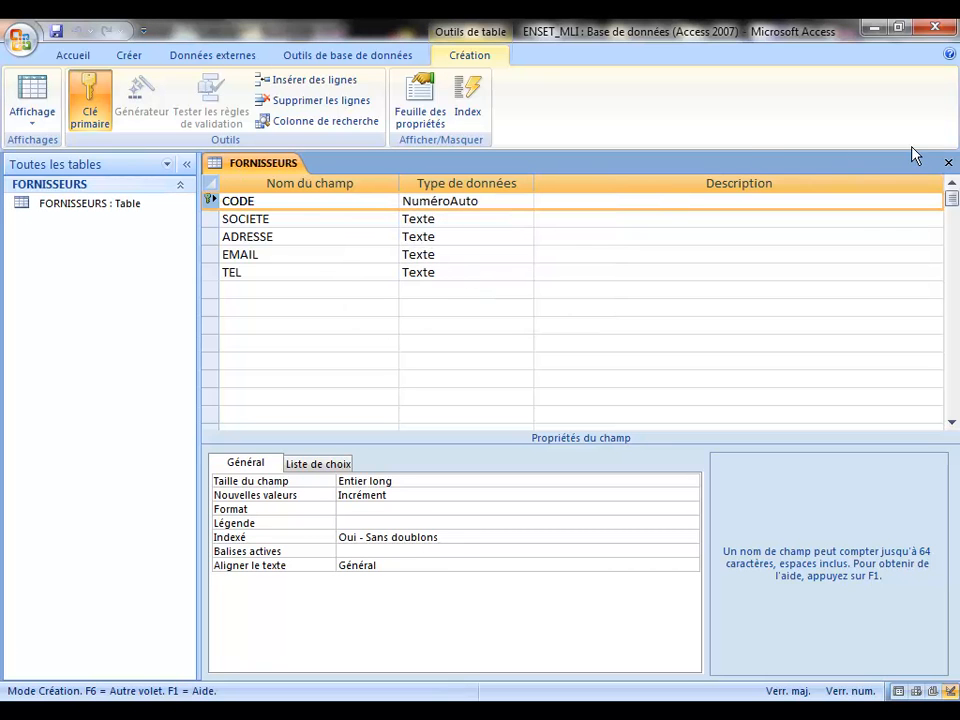
click(949, 167)
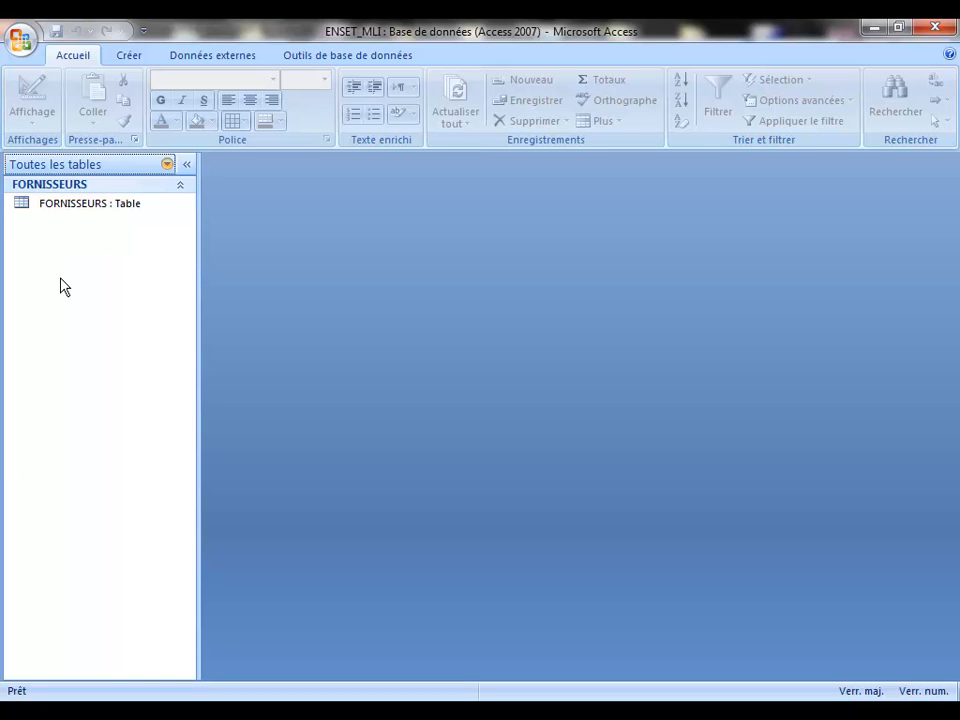
Step: Check FORNISSEURS in design view, close it, then open it as a datasheet
right_click(27, 213)
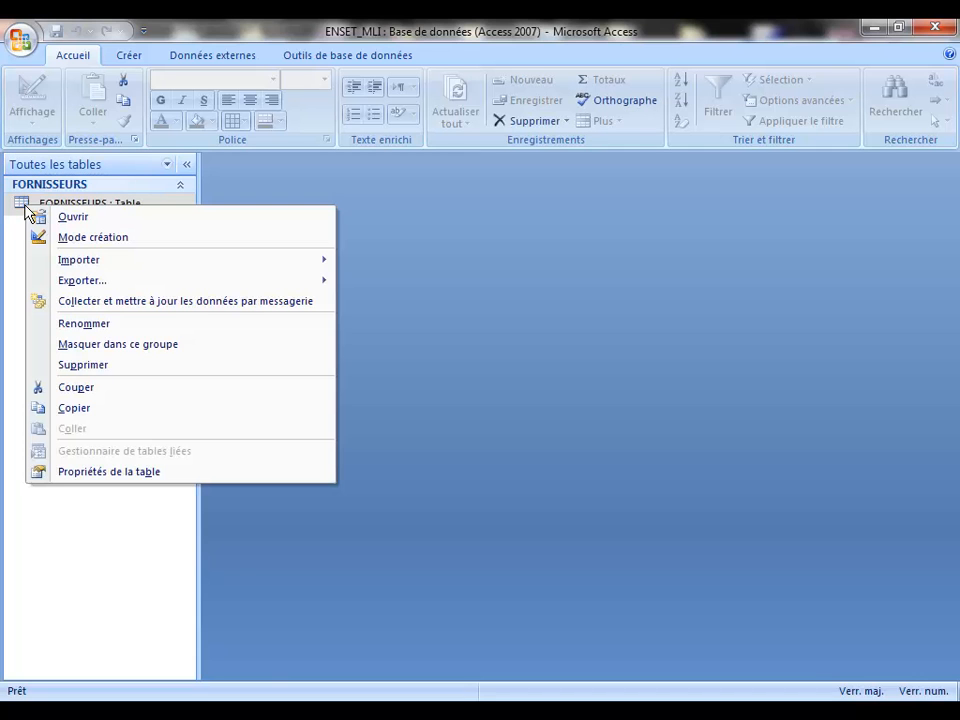
click(105, 238)
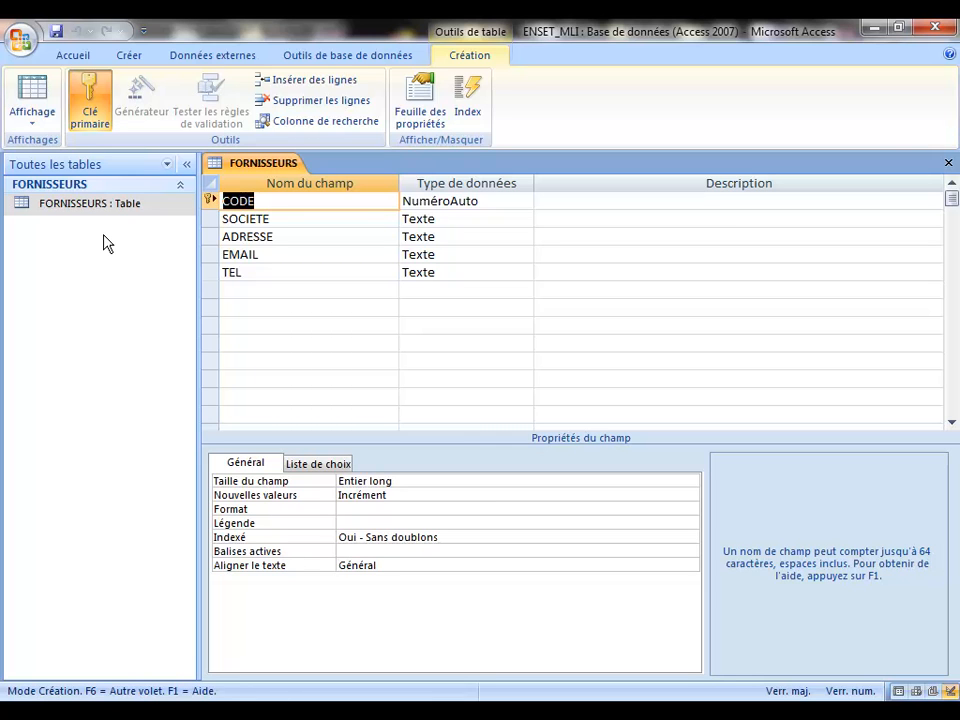
click(949, 163)
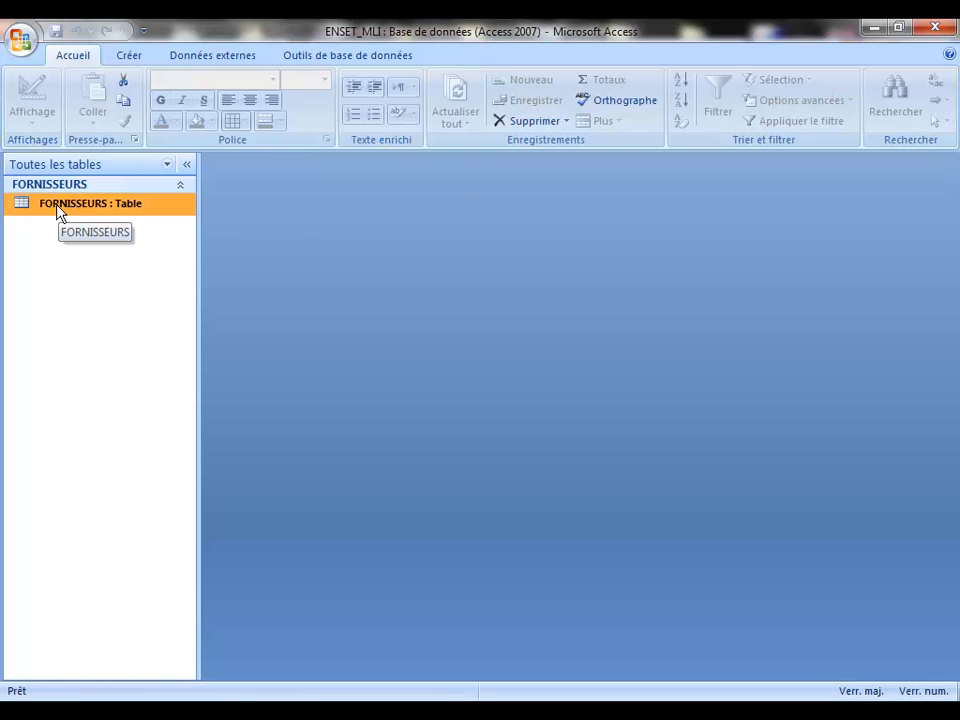
right_click(58, 206)
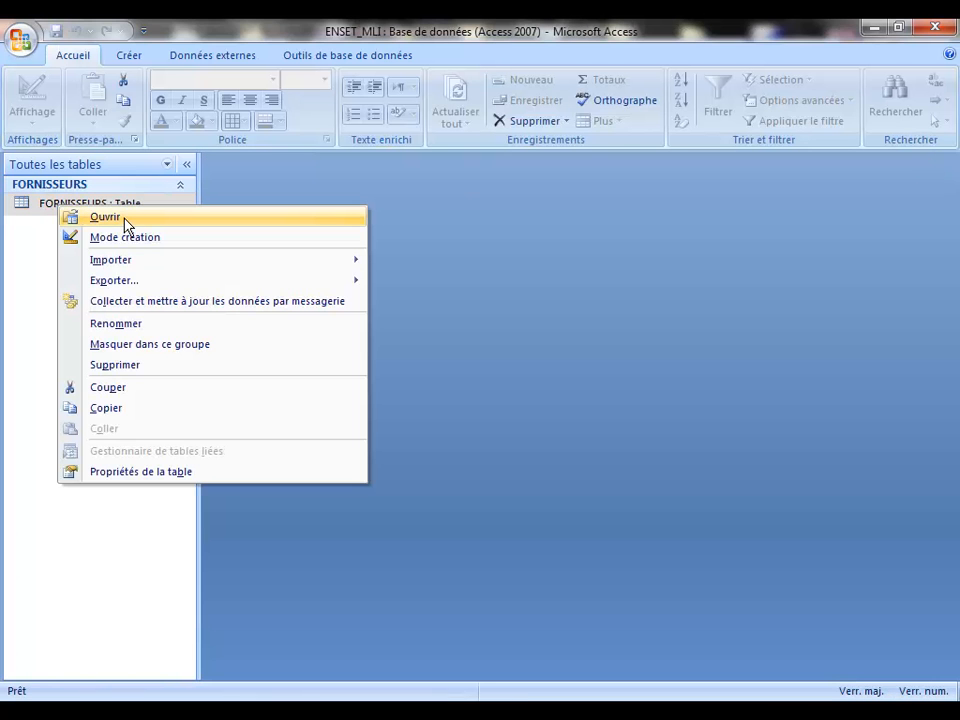
click(127, 222)
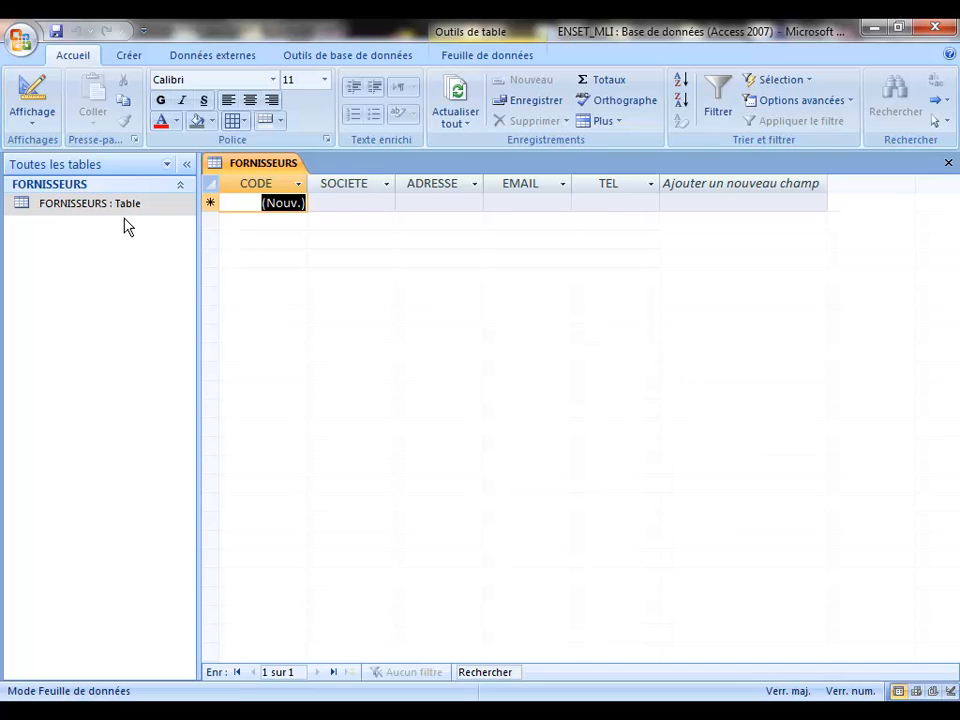
Step: Enter supplier HP with its address, e-mail and phone number as record 1, then save it
click(341, 202)
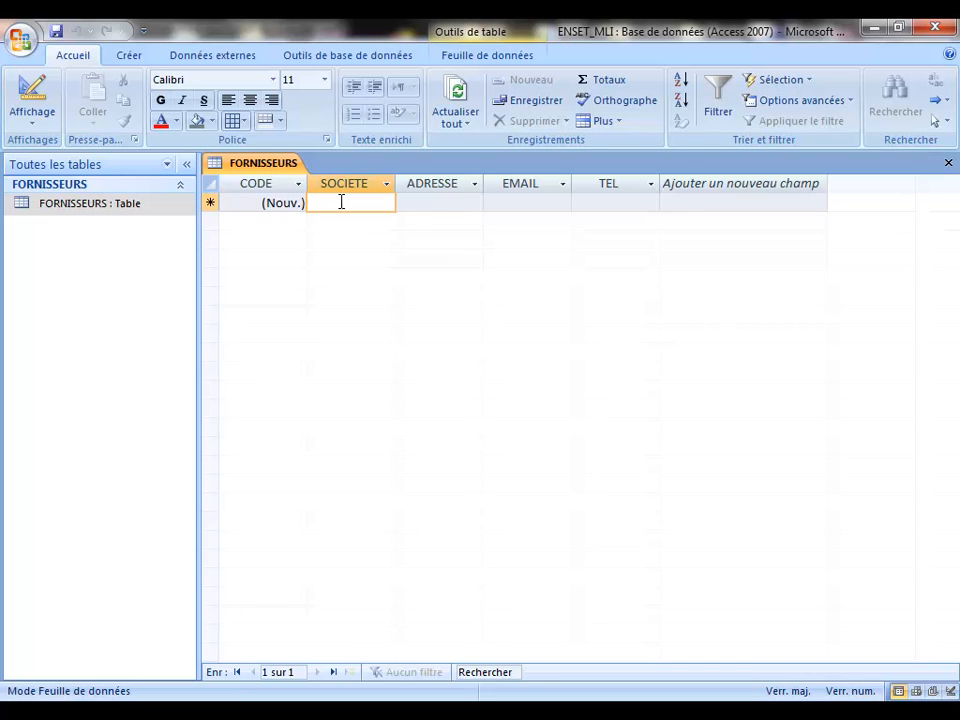
text(HP)
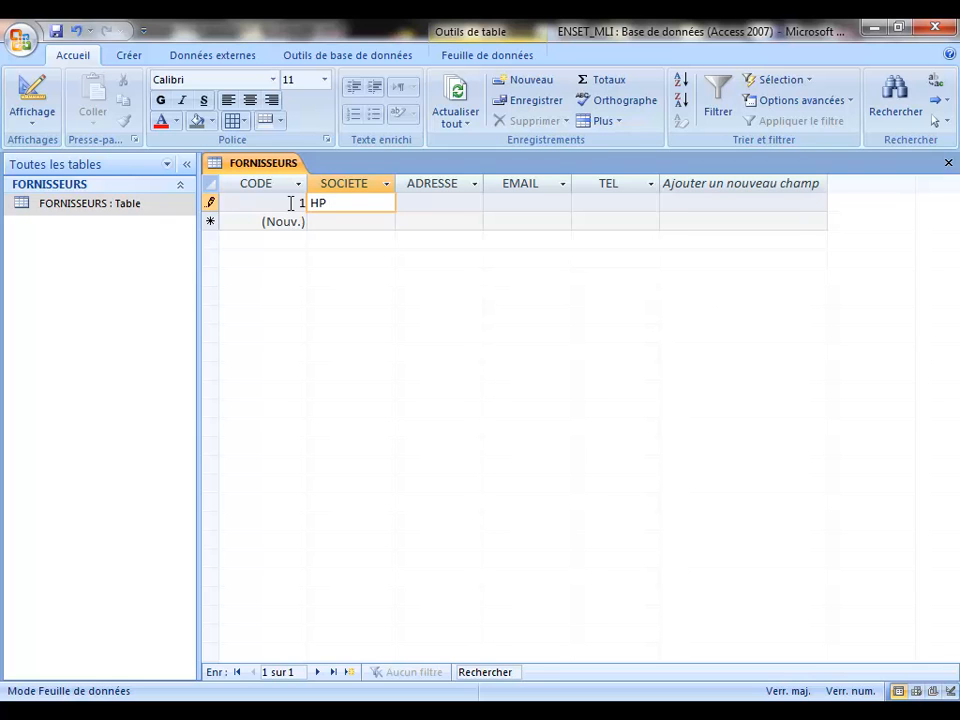
click(454, 201)
text(CSA)
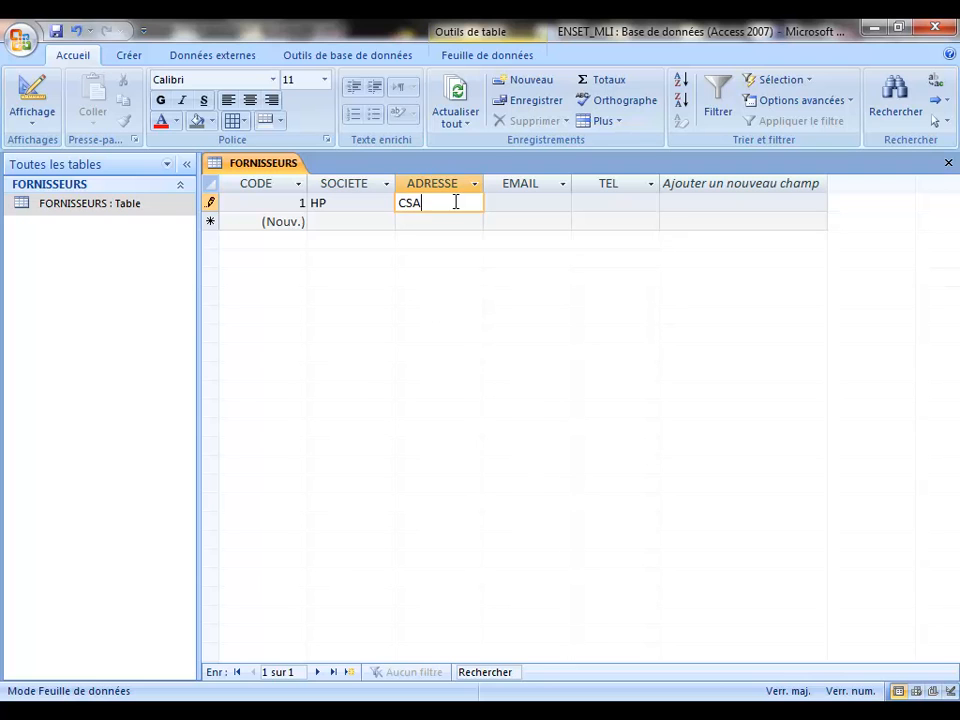
key(BackSpace)
key(BackSpace)
key(BackSpace)
text(11 CASA)
click(529, 203)
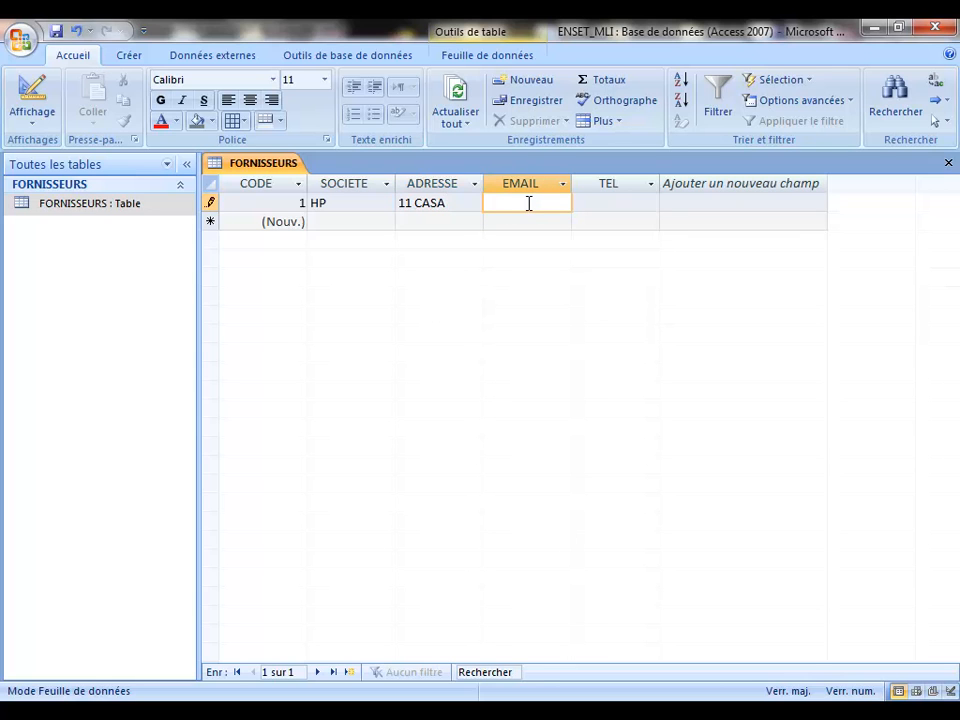
click(600, 203)
text(0)
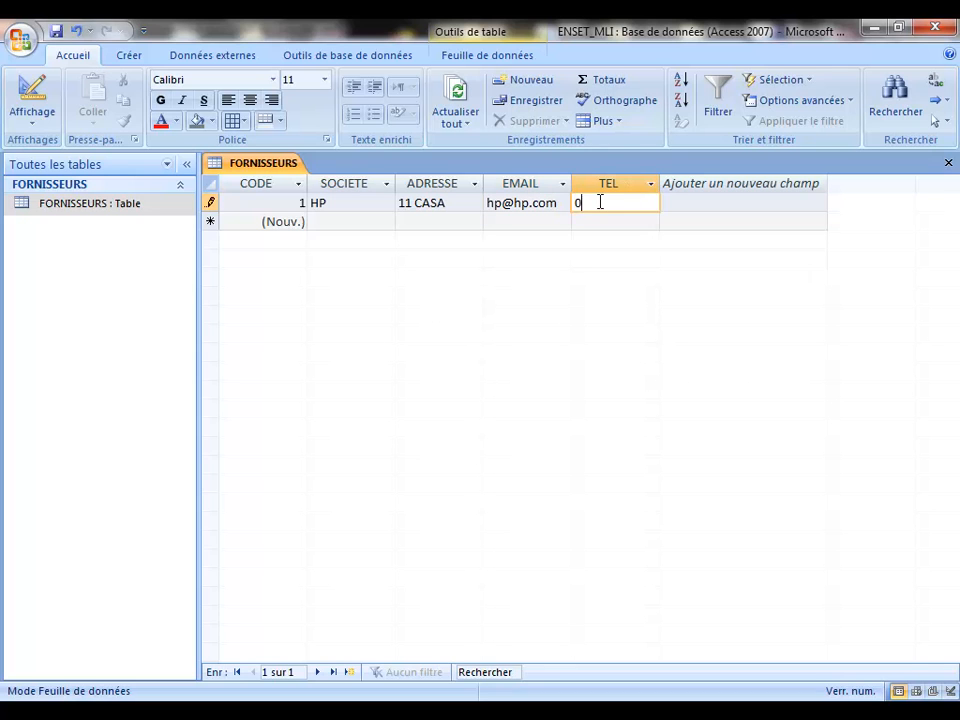
text(5232423)
click(285, 221)
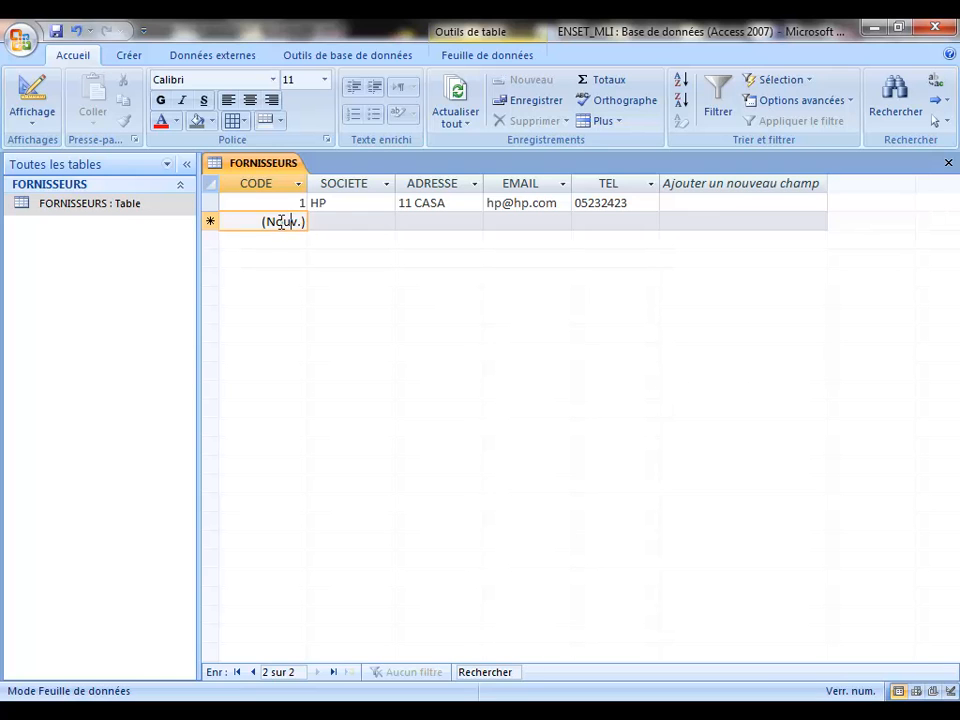
Step: Add supplier samir as record 2 with its address, corrected e-mail and phone number, and commit it
click(330, 221)
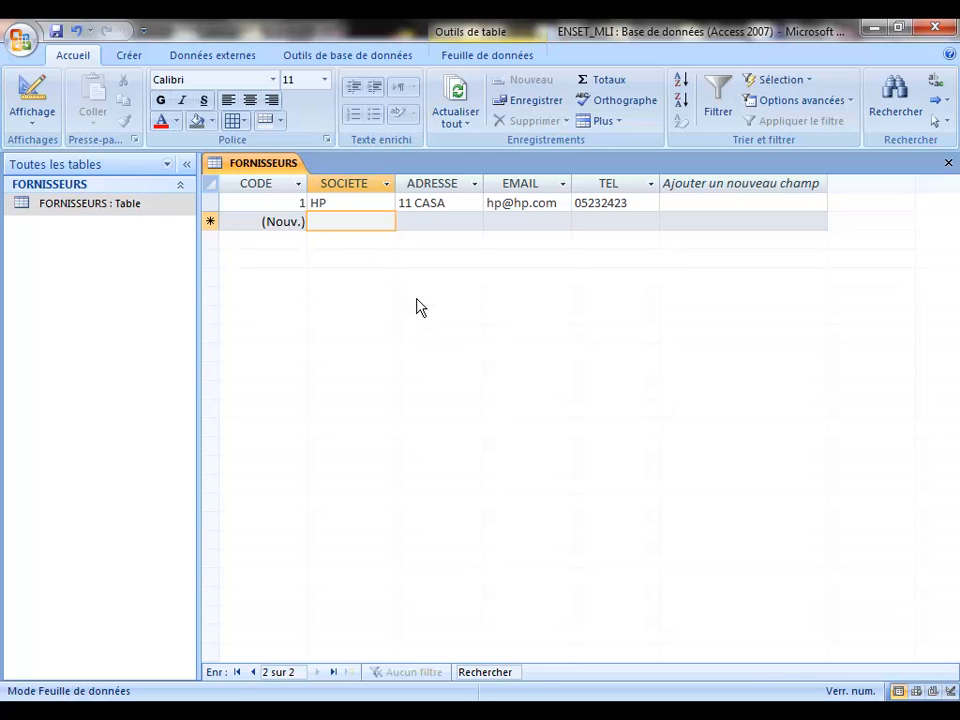
text(samir)
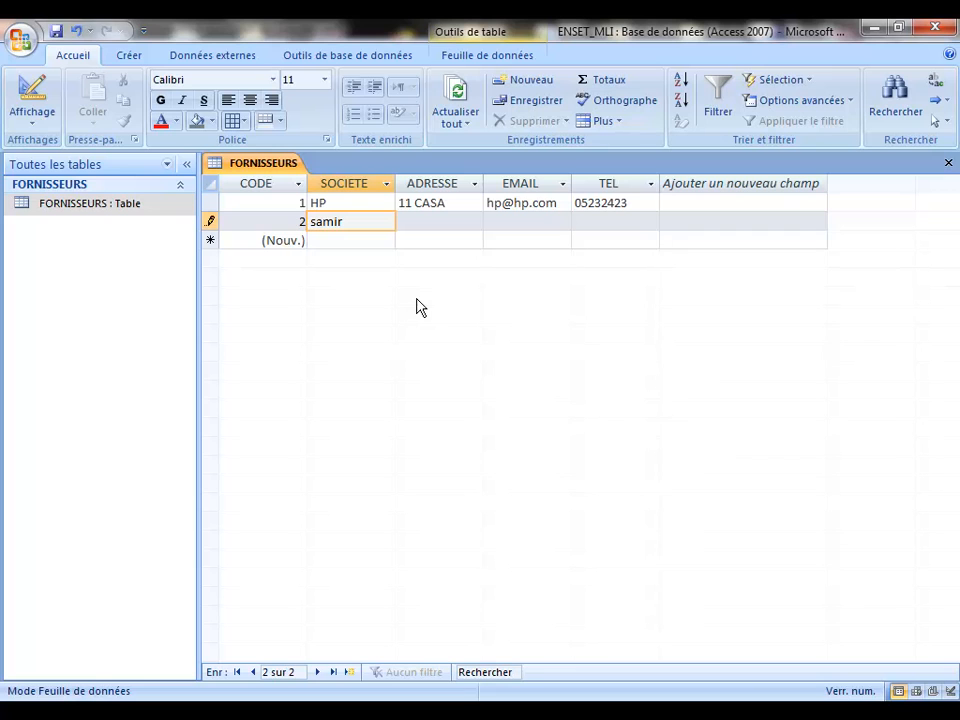
key(Tab)
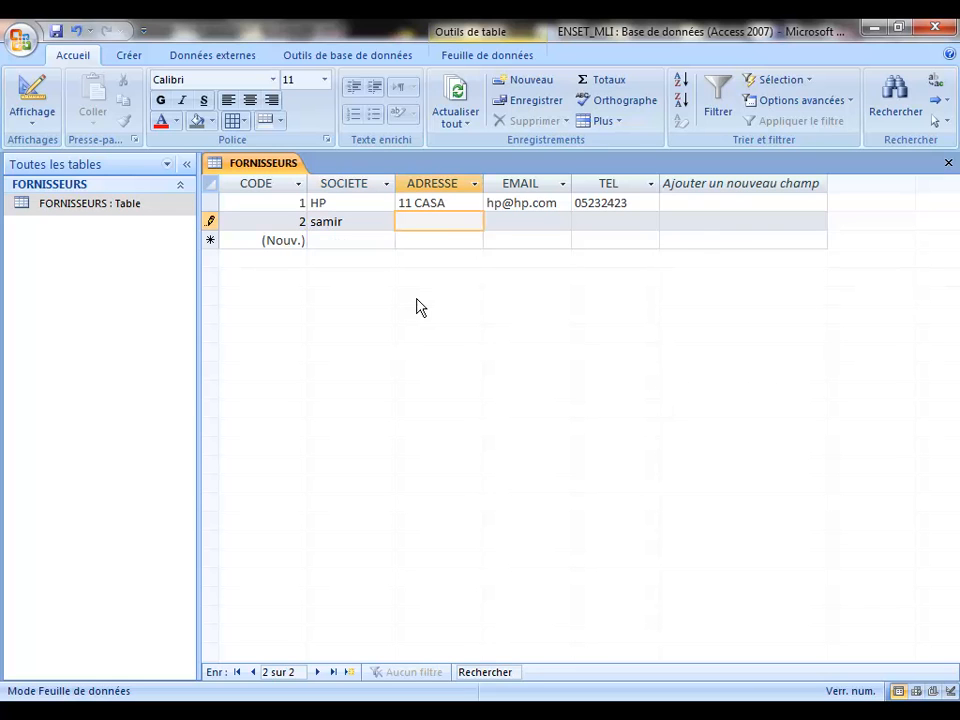
text(mohammedia)
click(514, 223)
text(samir)
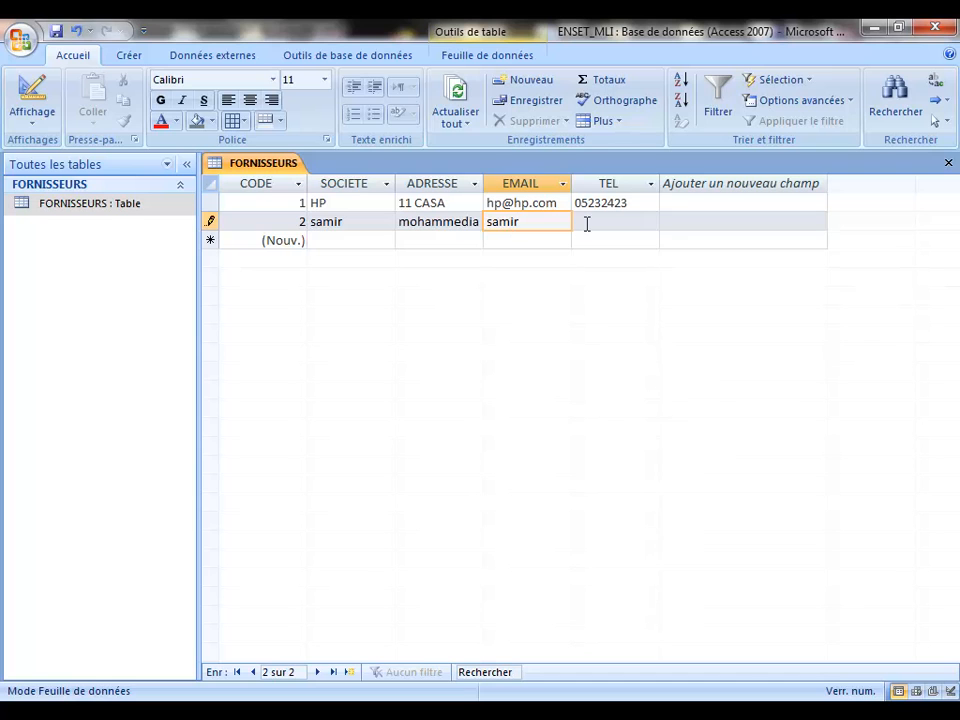
key(BackSpace)
key(BackSpace)
key(BackSpace)
key(BackSpace)
key(BackSpace)
click(605, 228)
text(05233545)
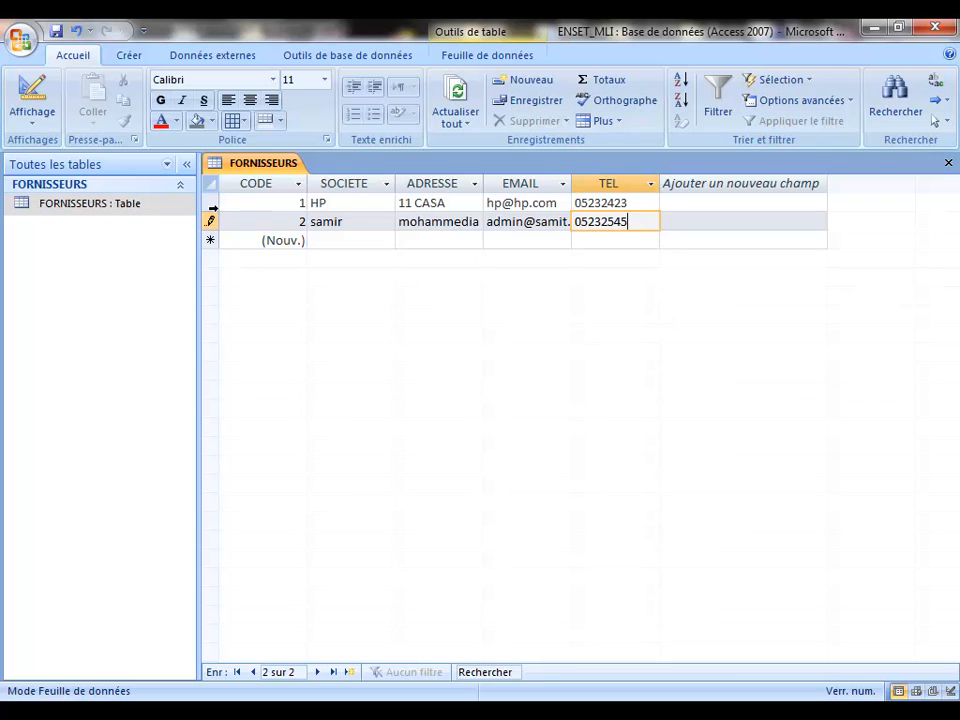
drag(208, 203, 210, 213)
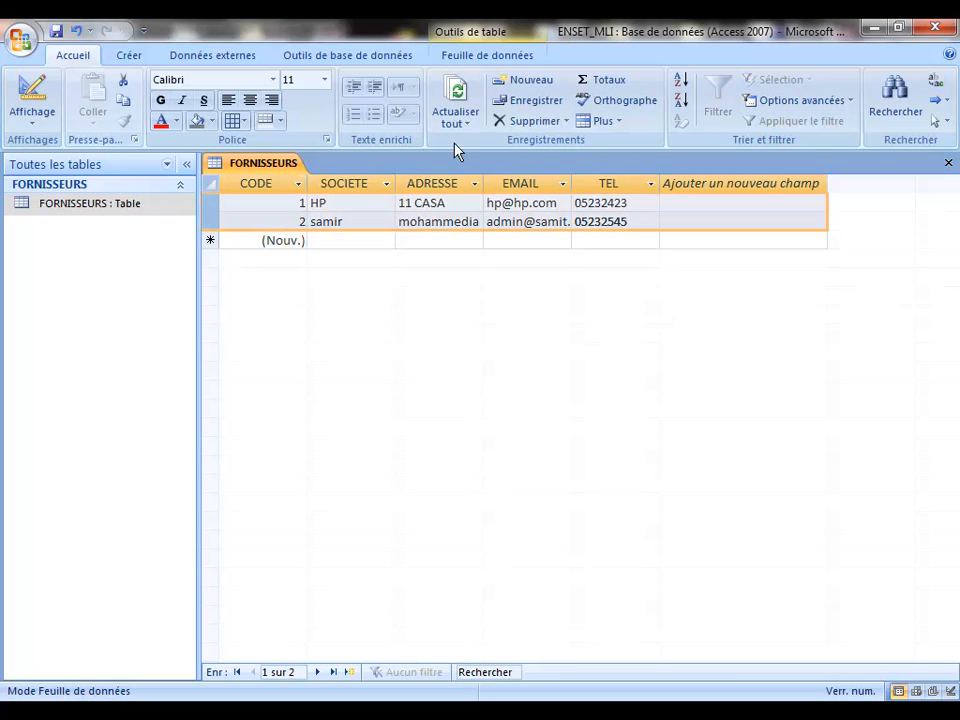
Step: Close FORNISSEURS, reopen it, then close it again to leave the workspace empty
click(948, 165)
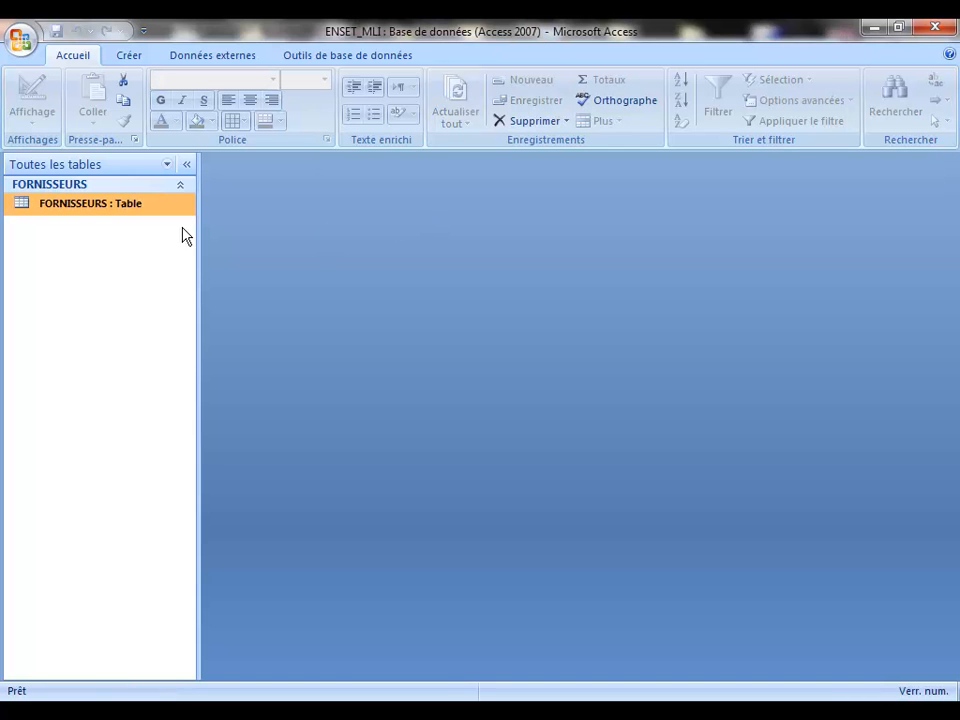
double_click(24, 206)
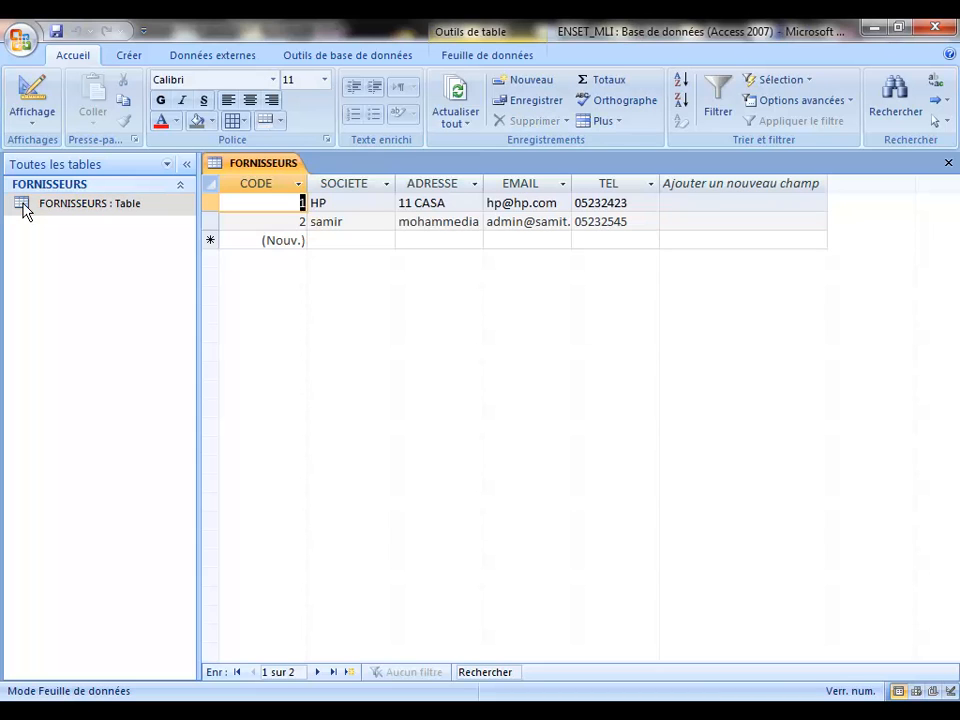
right_click(275, 168)
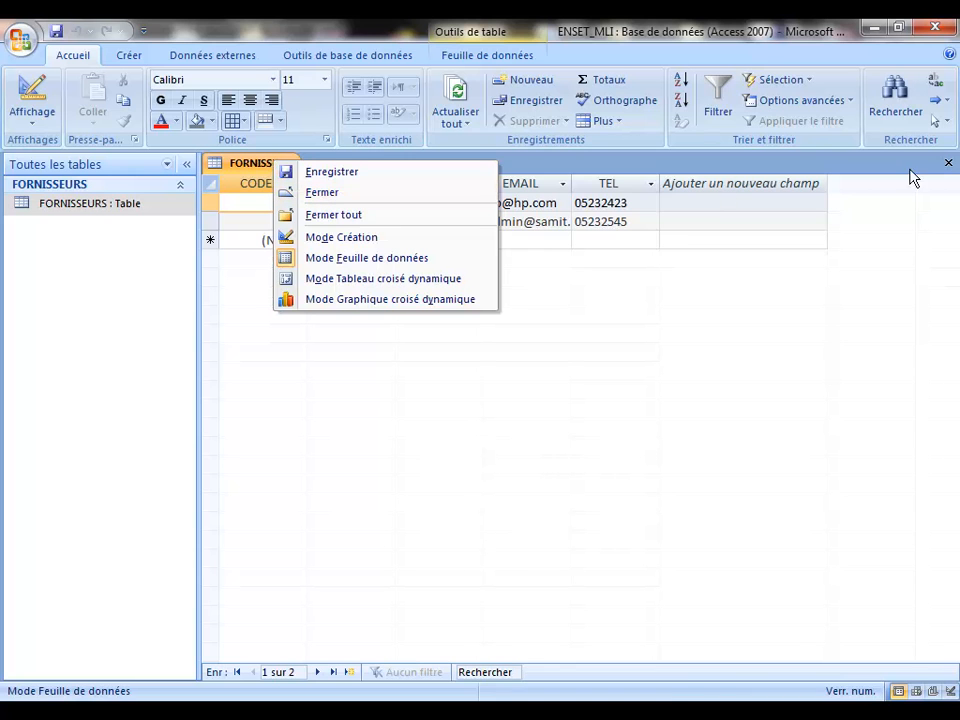
click(948, 165)
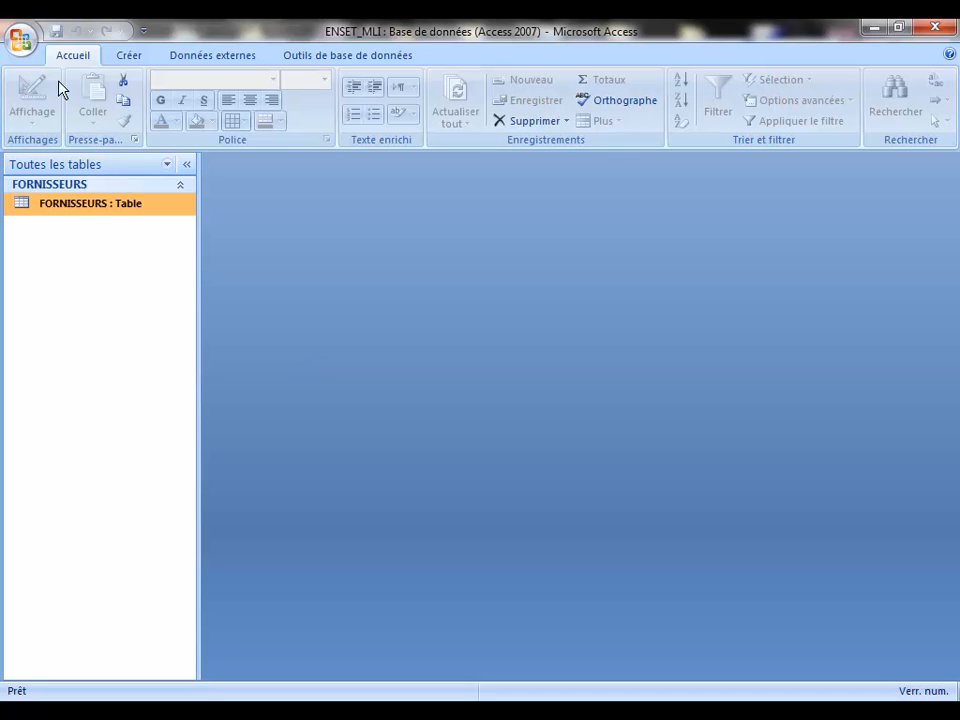
click(127, 58)
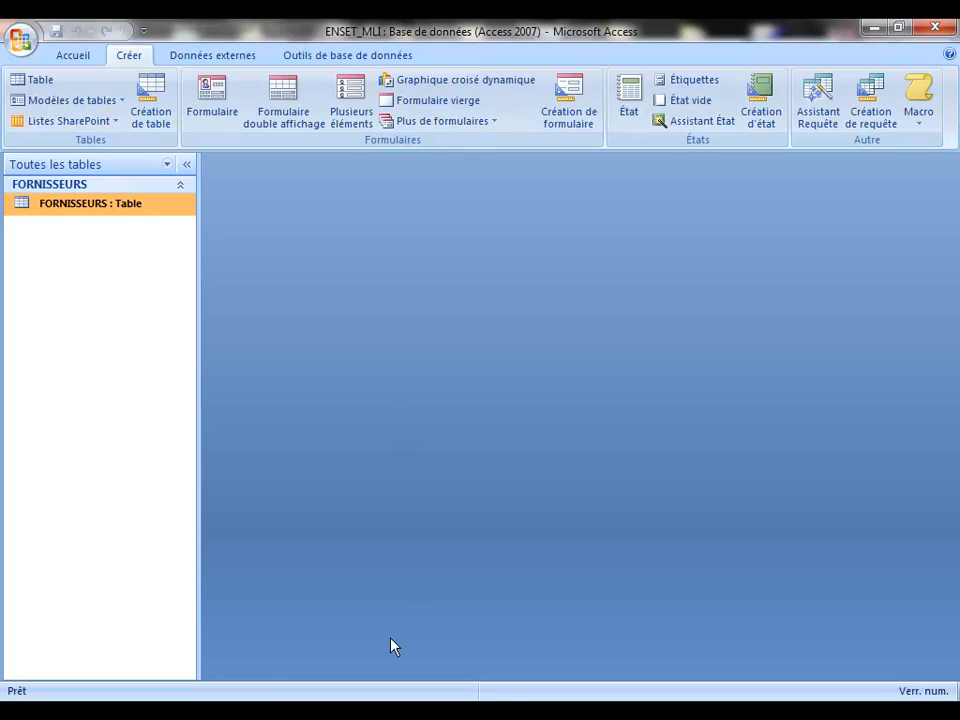
key(super)
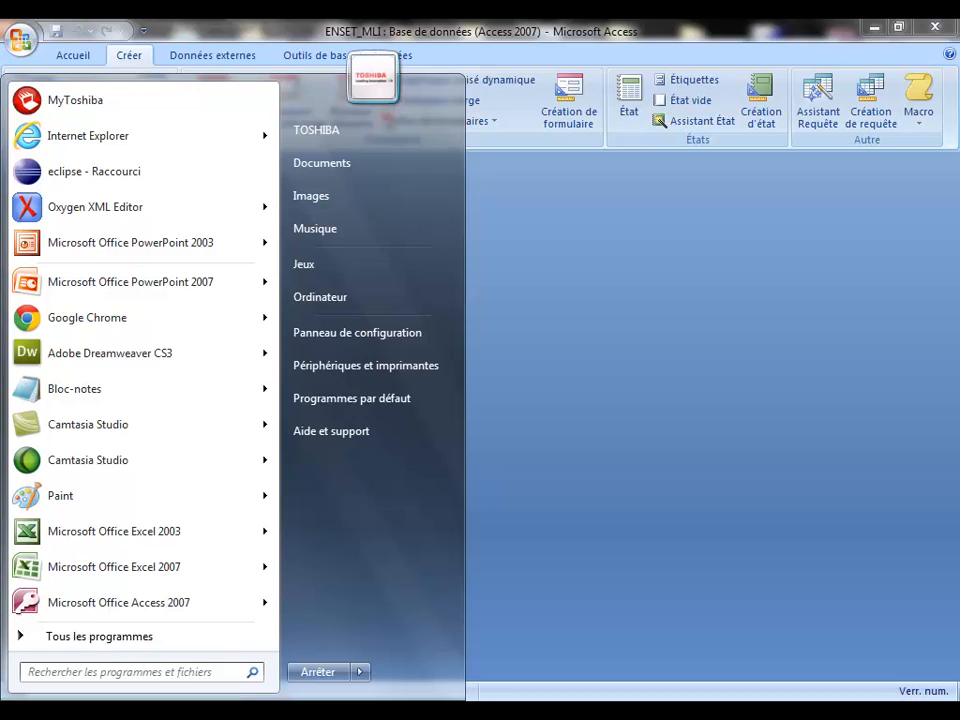
key(super)
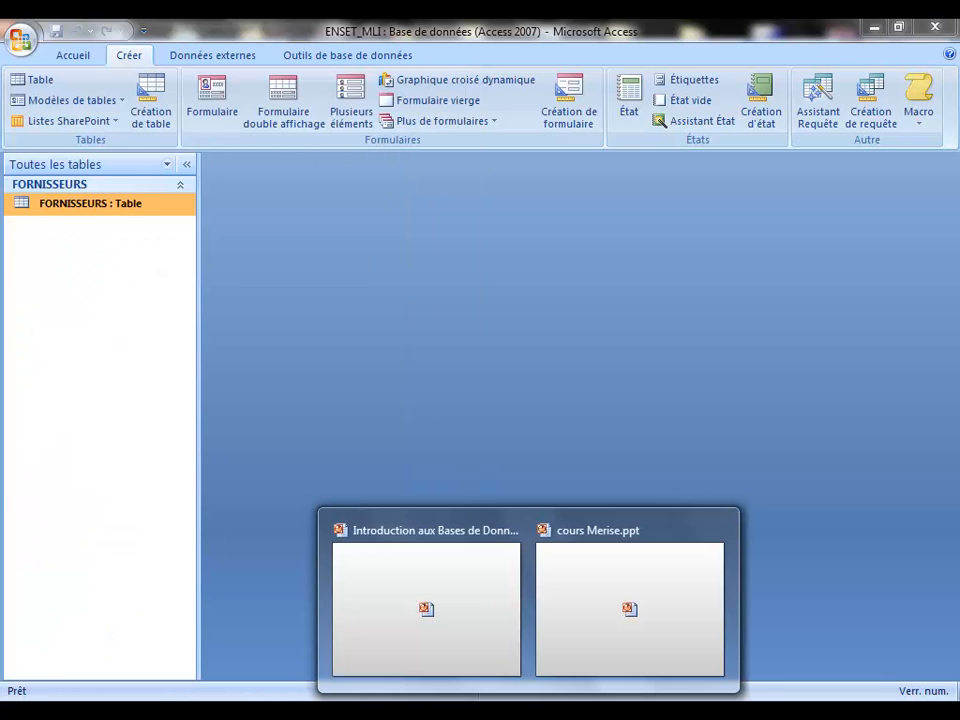
key(alt+Tab)
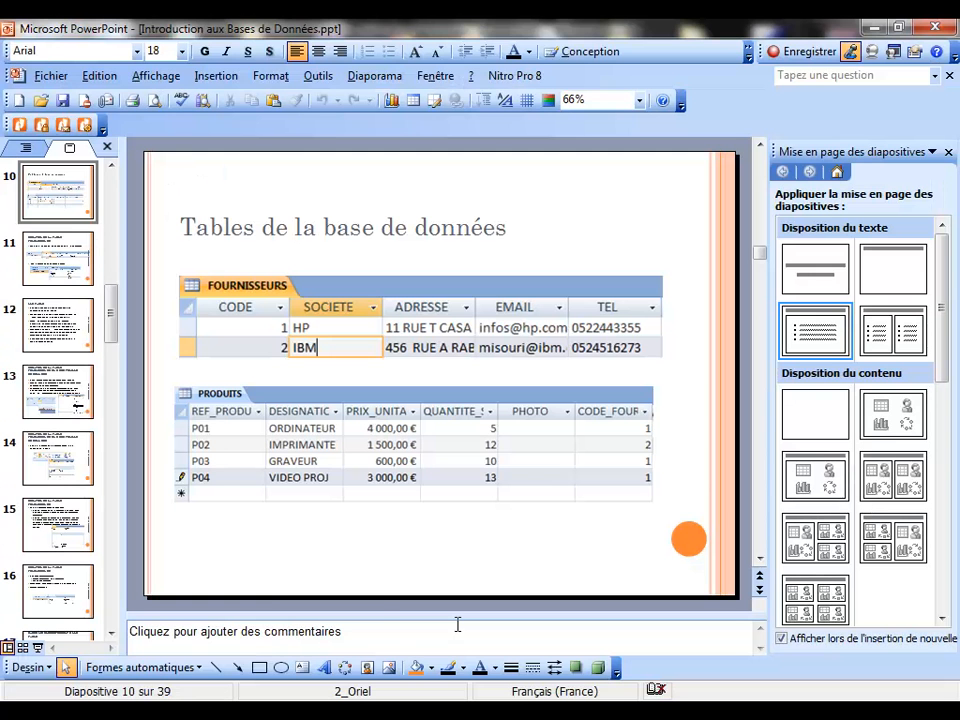
click(37, 648)
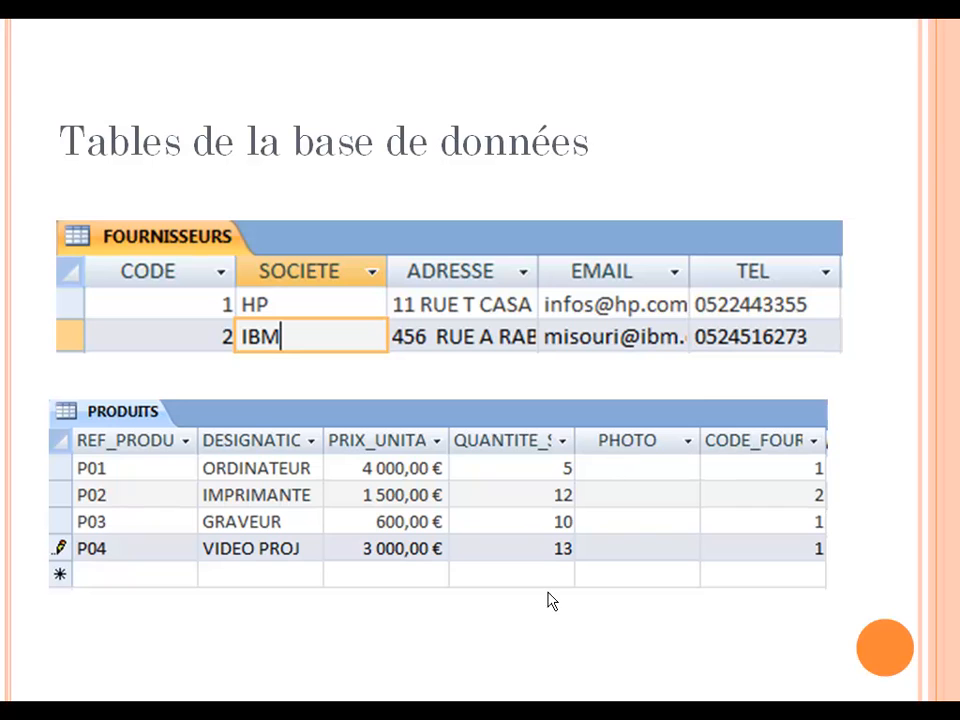
key(Escape)
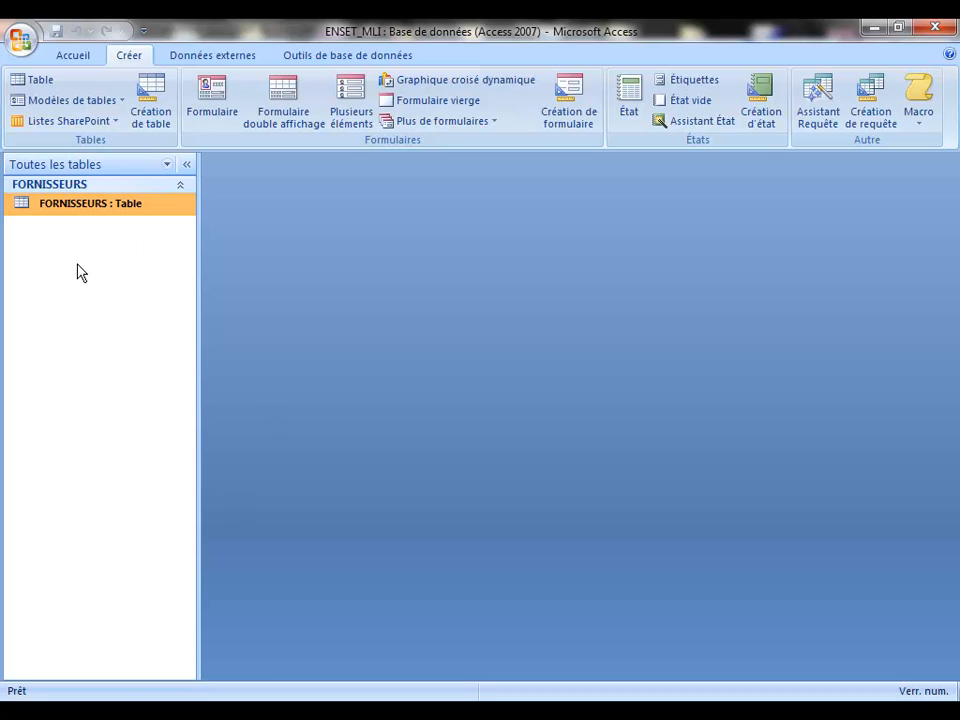
Step: Open FORNISSEURS to show its two supplier records, HP and samir
double_click(34, 203)
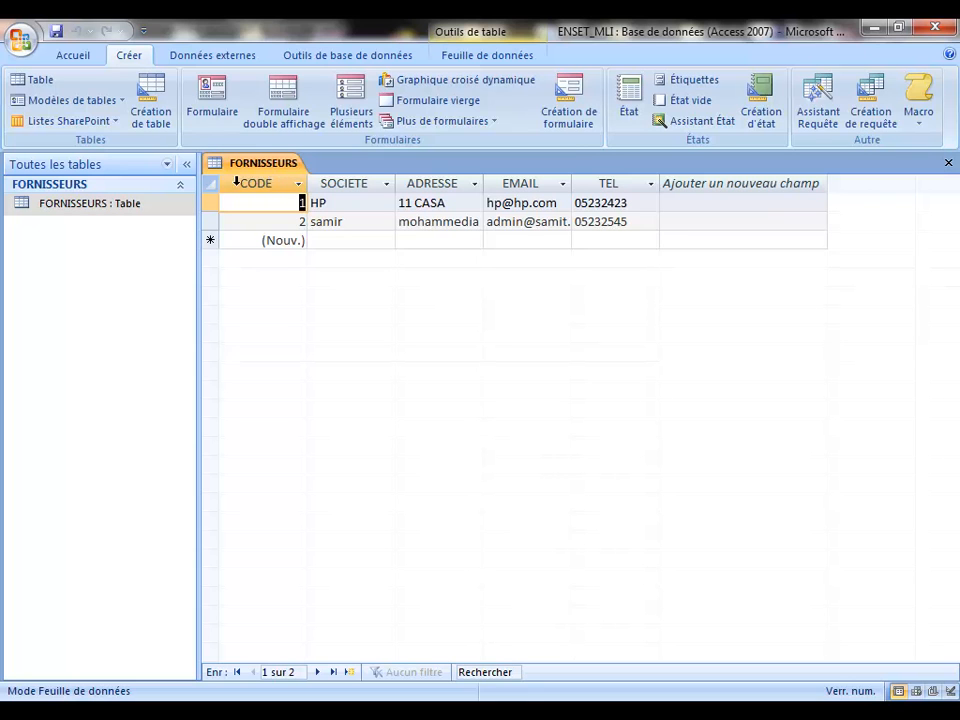
Step: Close FORNISSEURS and start a new table design with a first field REF_PRODUIT
click(949, 164)
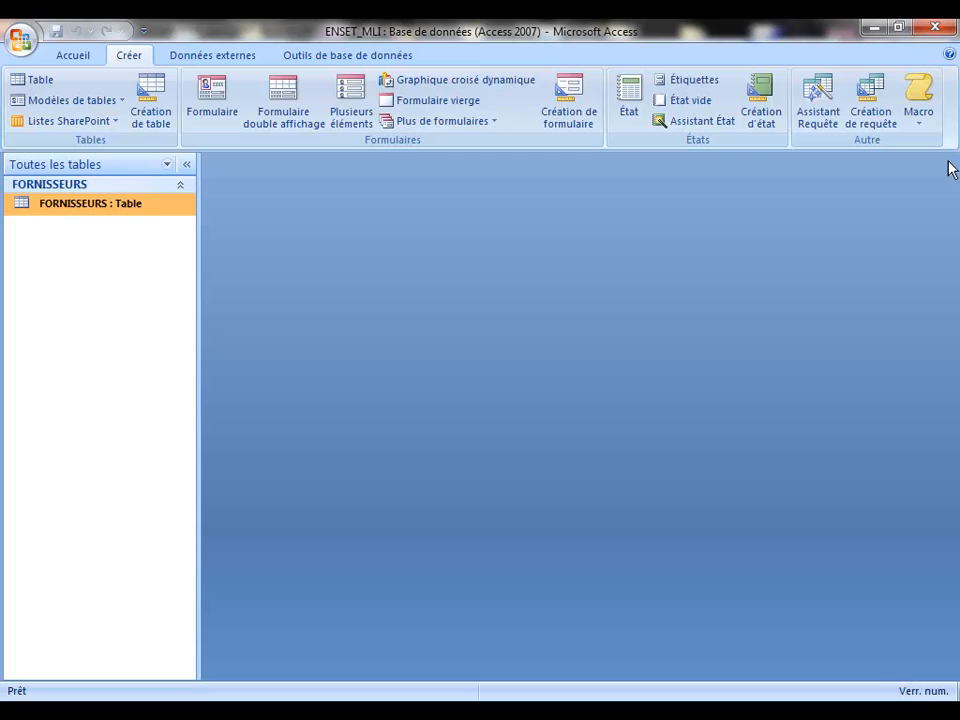
click(150, 95)
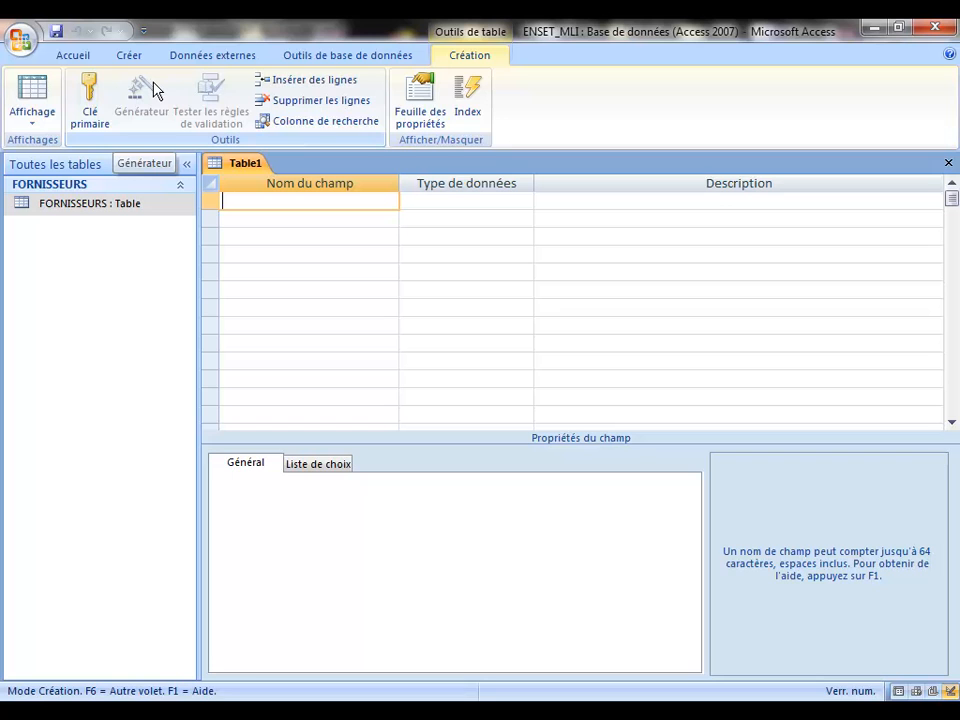
text(ref)
key(BackSpace)
key(BackSpace)
key(BackSpace)
key(Caps_Lock)
text(REF_)
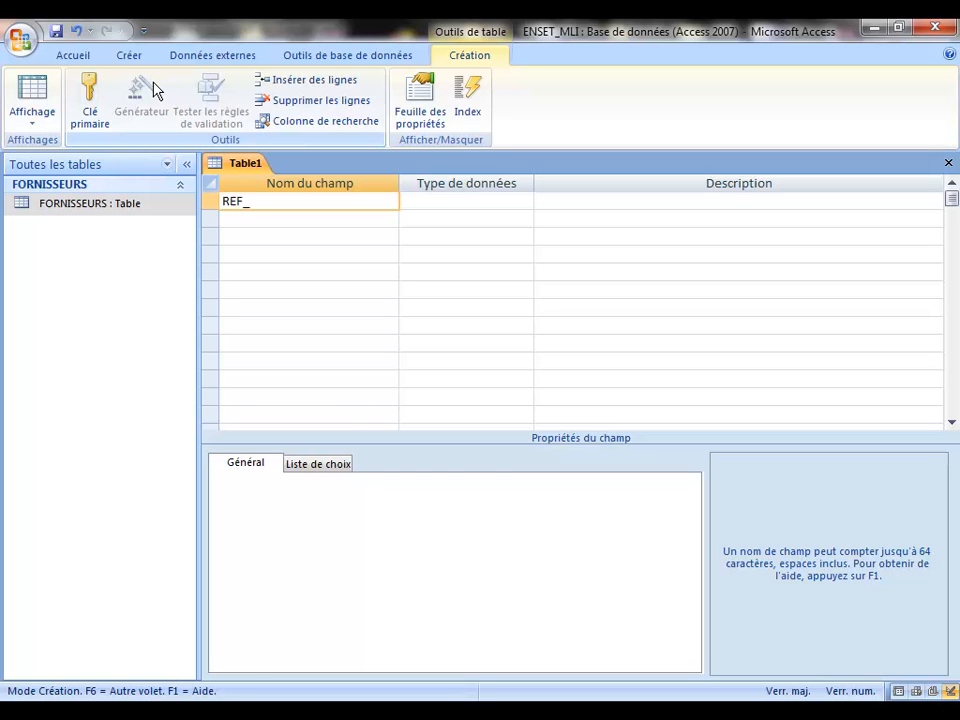
text(PRODUIT)
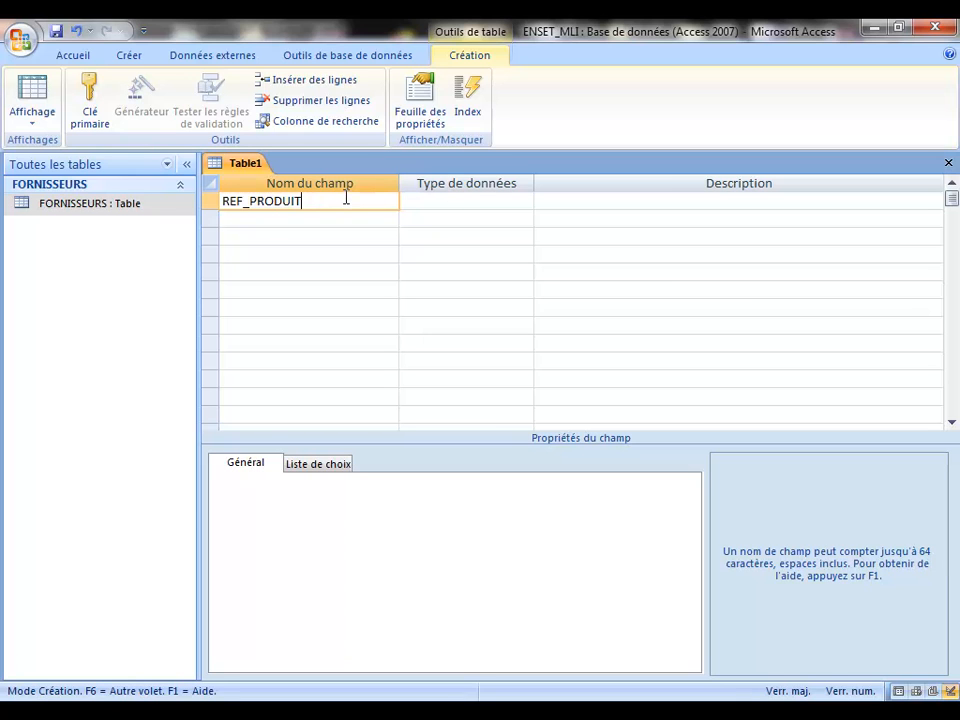
Step: Make REF_PRODUIT a Texte primary key of size 16 and add a DESIGNATION field
click(431, 201)
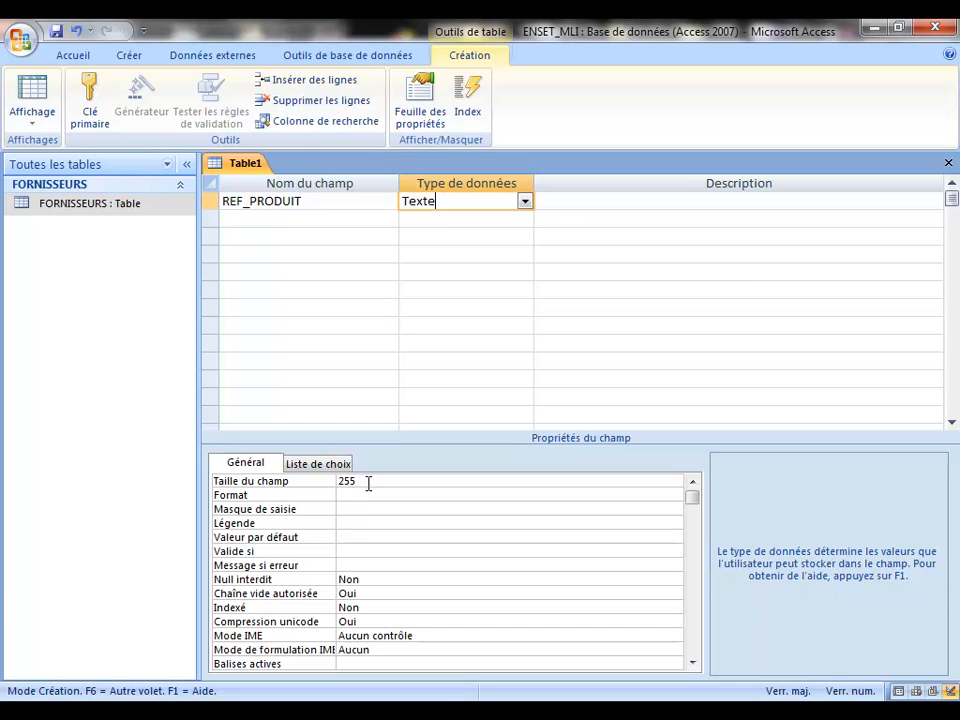
click(305, 484)
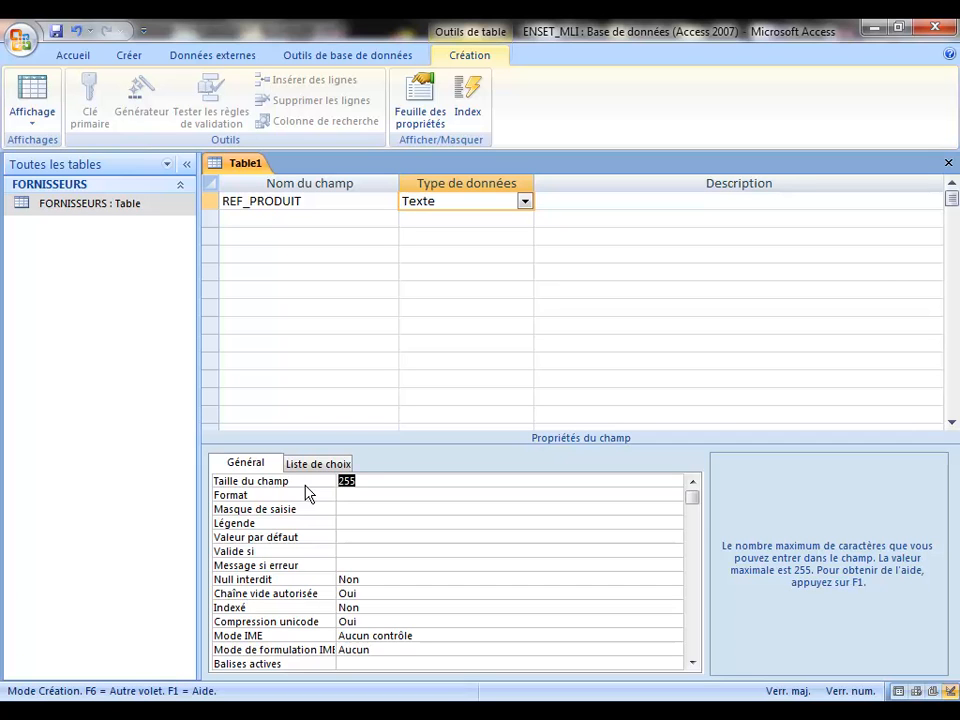
text(16)
click(263, 205)
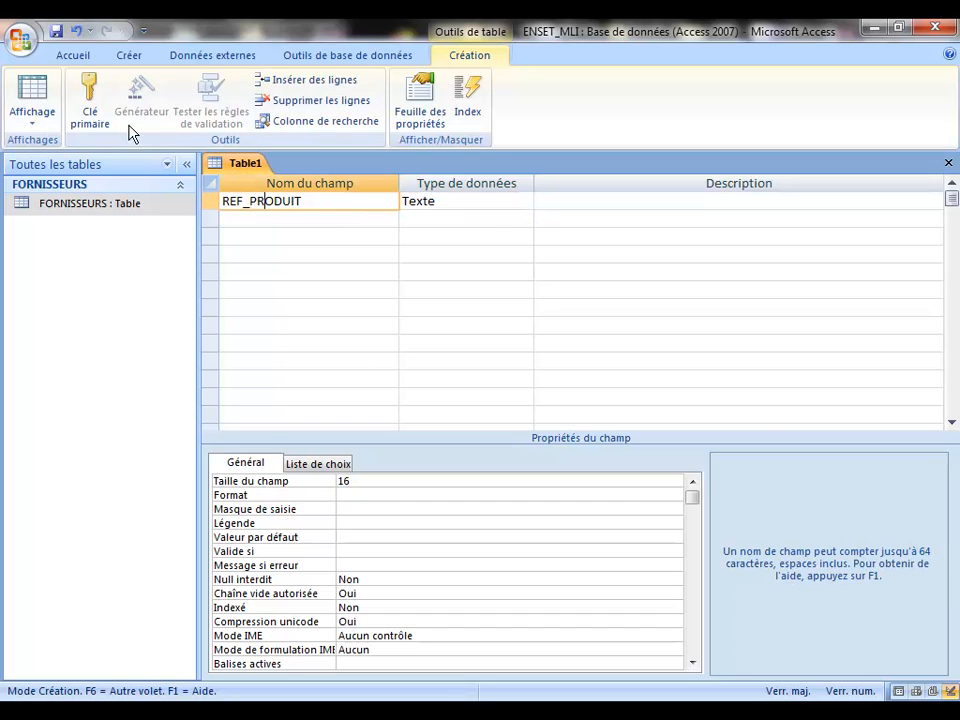
click(89, 96)
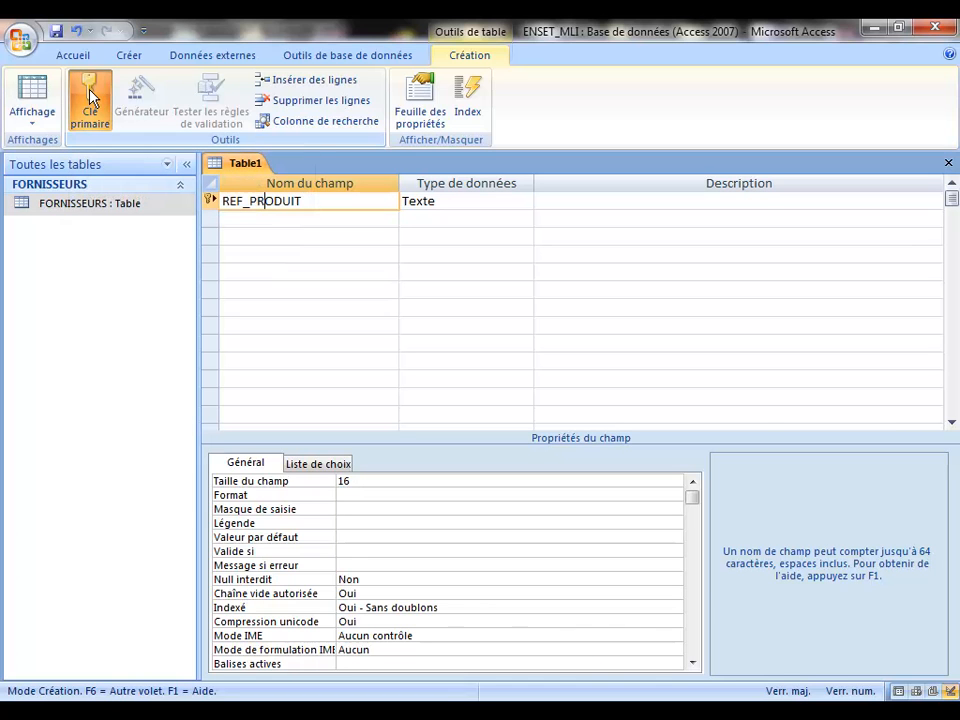
click(263, 221)
text(DESIGNATION)
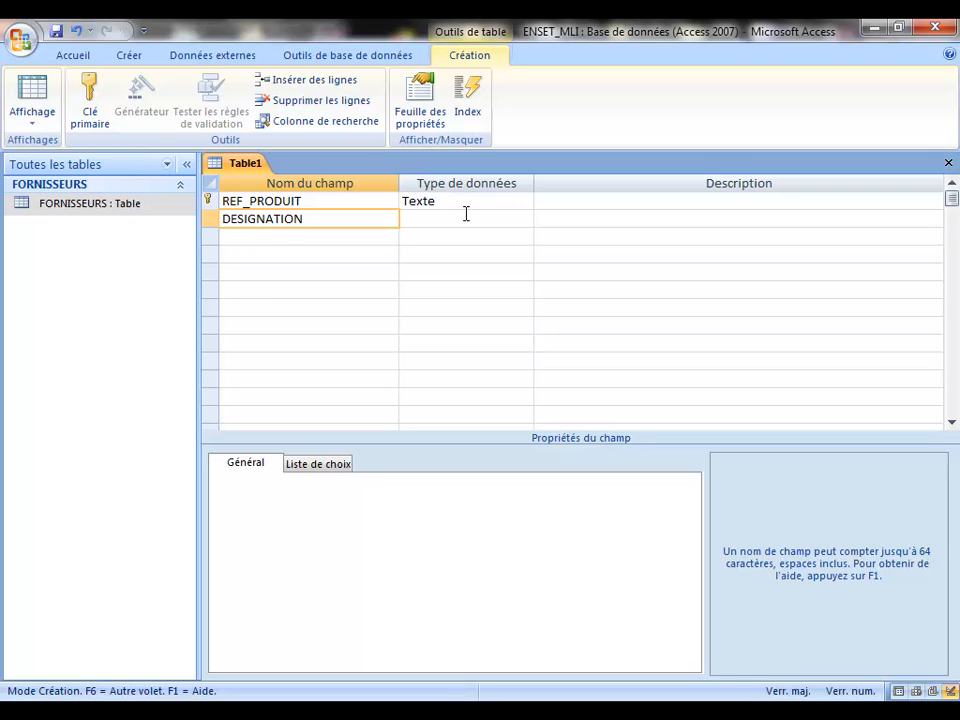
Step: Give DESIGNATION the Texte type with Taille du champ 100
click(464, 216)
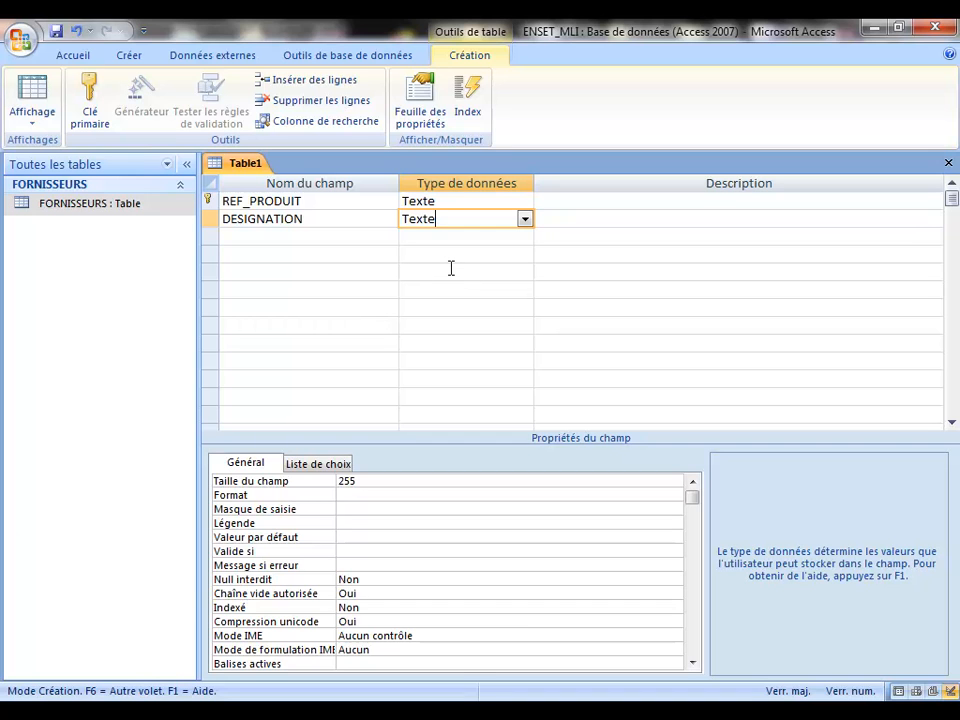
click(376, 483)
click(290, 483)
text(1000)
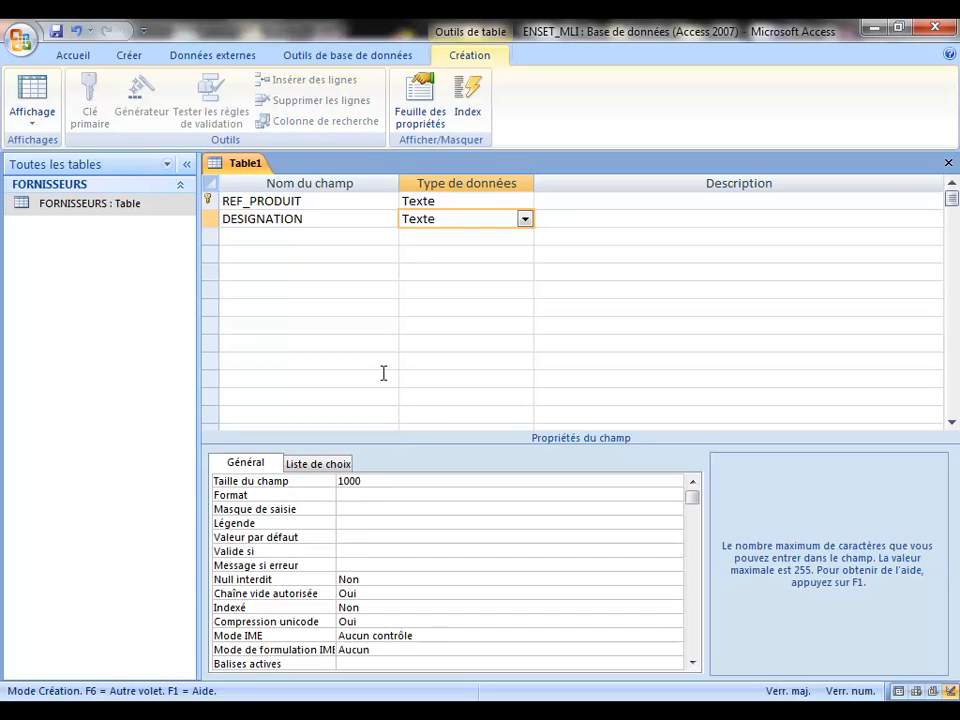
key(BackSpace)
click(251, 236)
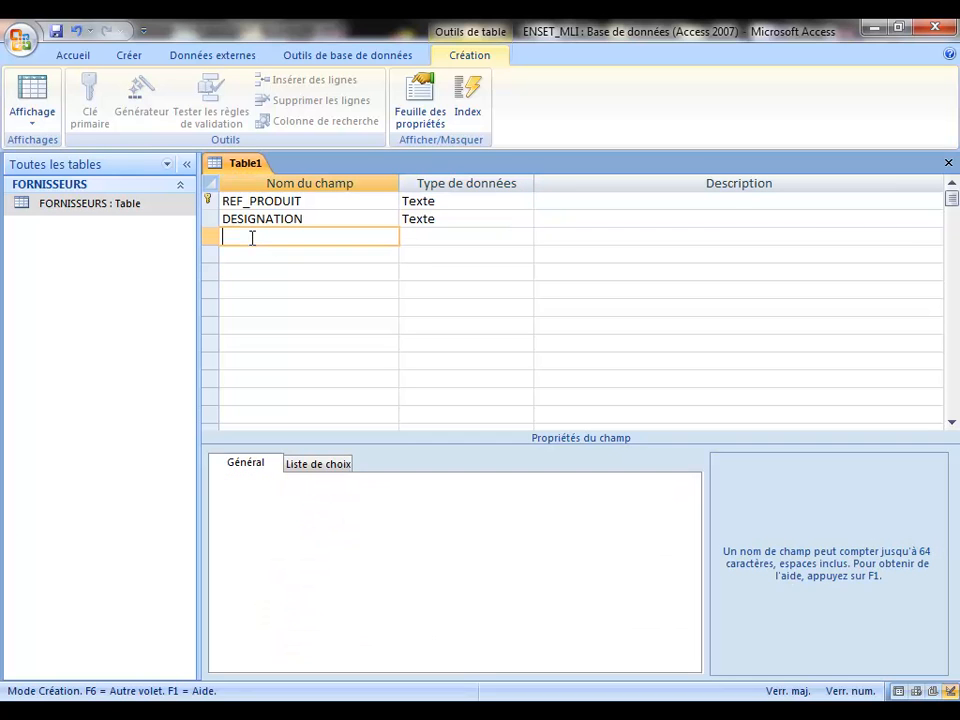
Step: Add a third field PRIX with the Monétaire (currency) data type
text(PRI)
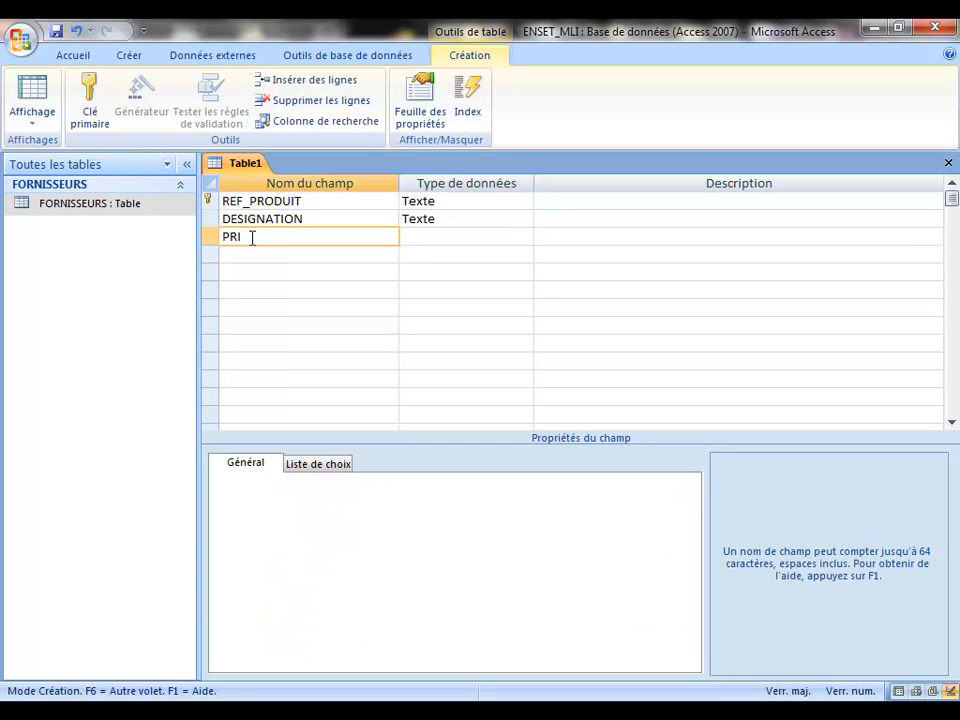
text(X_UNI)
key(BackSpace)
key(BackSpace)
key(BackSpace)
key(BackSpace)
click(407, 236)
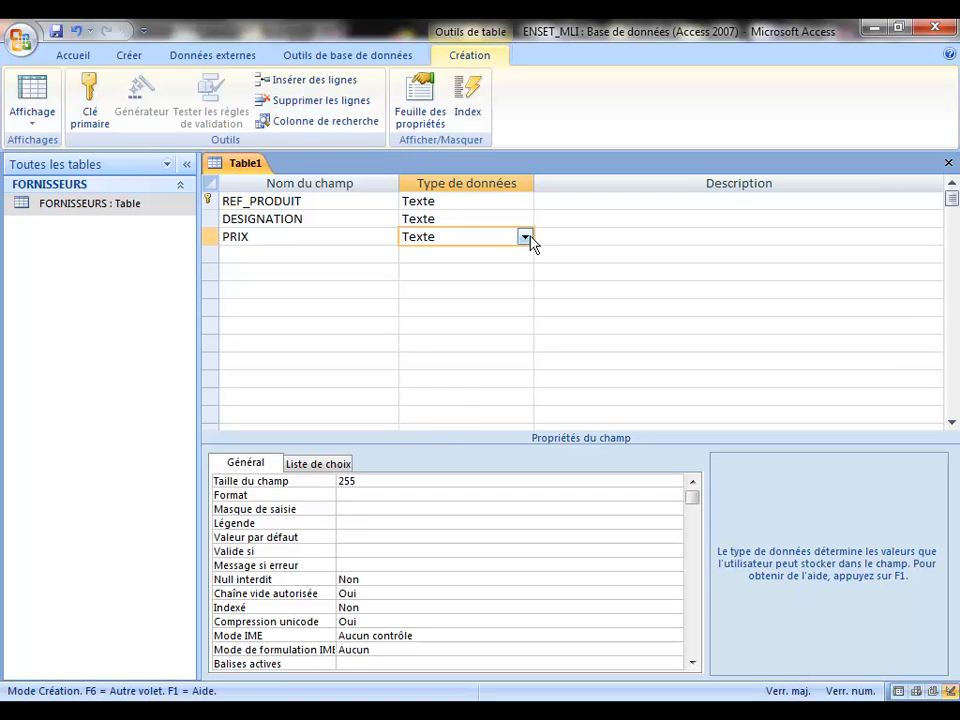
click(524, 237)
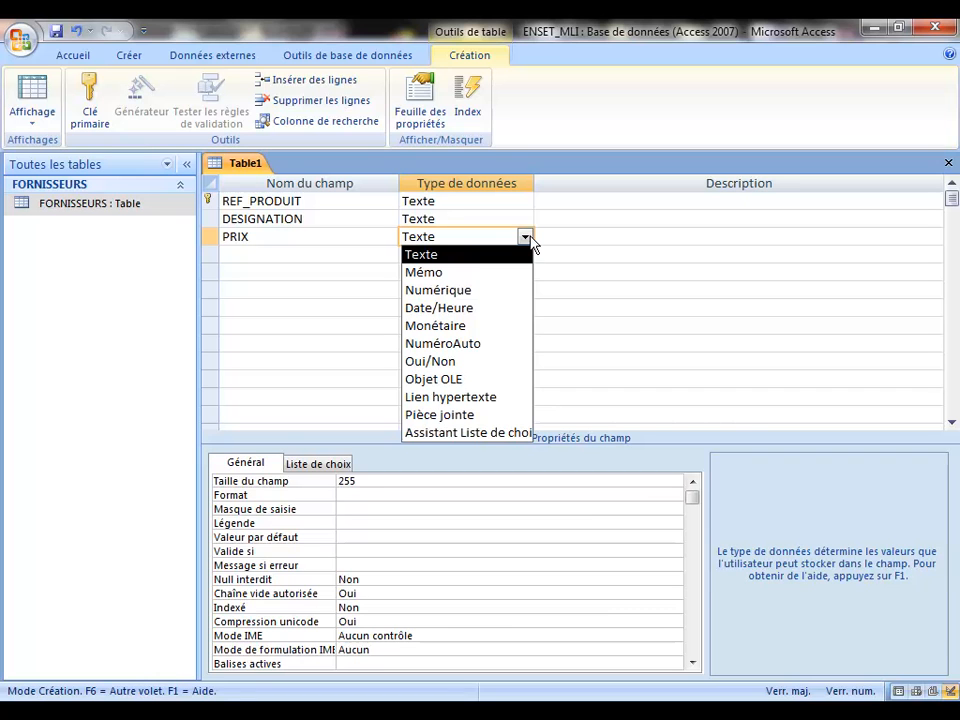
click(462, 326)
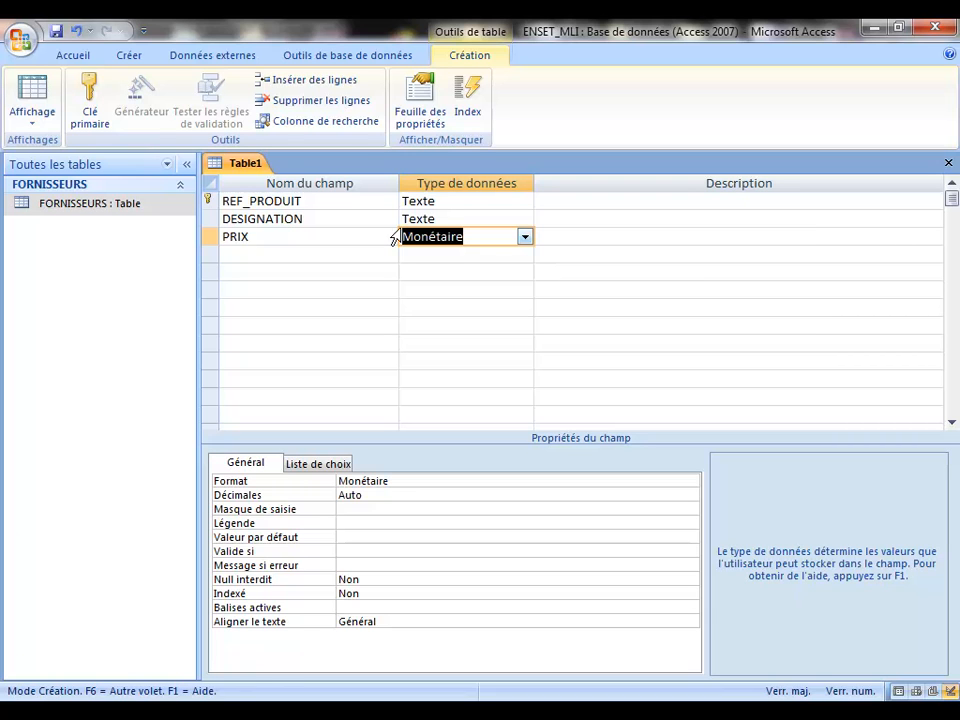
Step: Add a fourth field QUANTITE below PRIX, typed Numérique
click(278, 258)
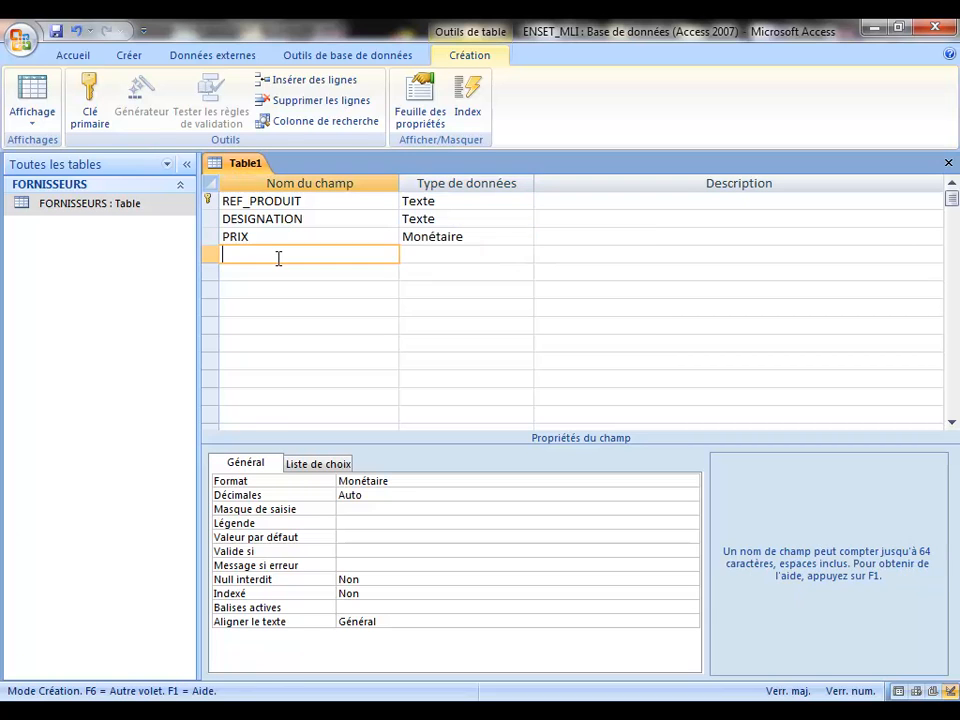
text(QUANTITE)
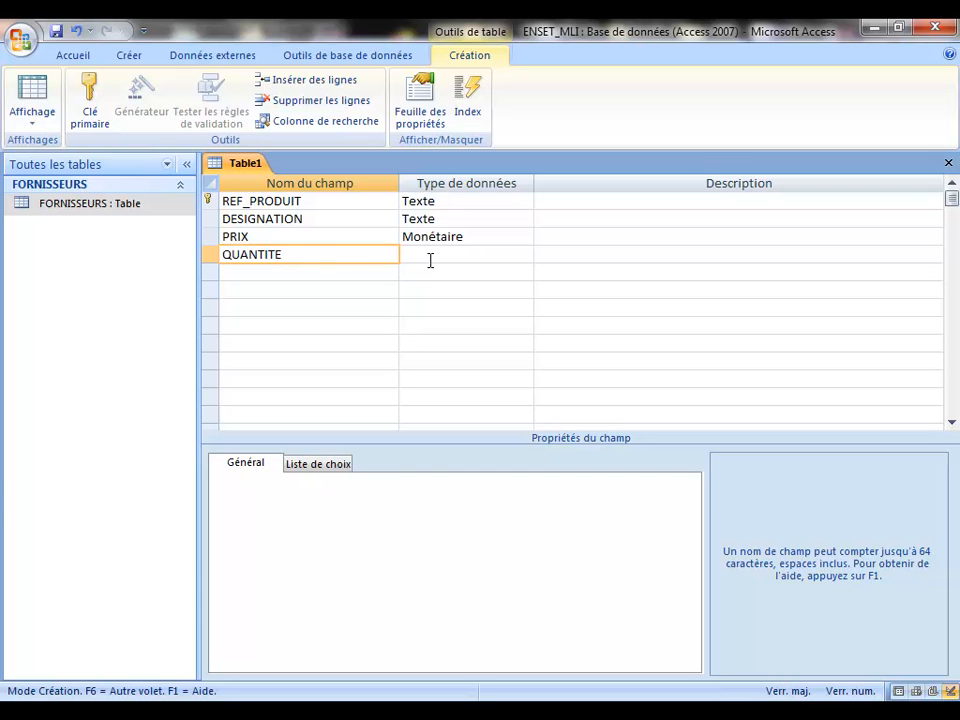
click(430, 258)
click(525, 257)
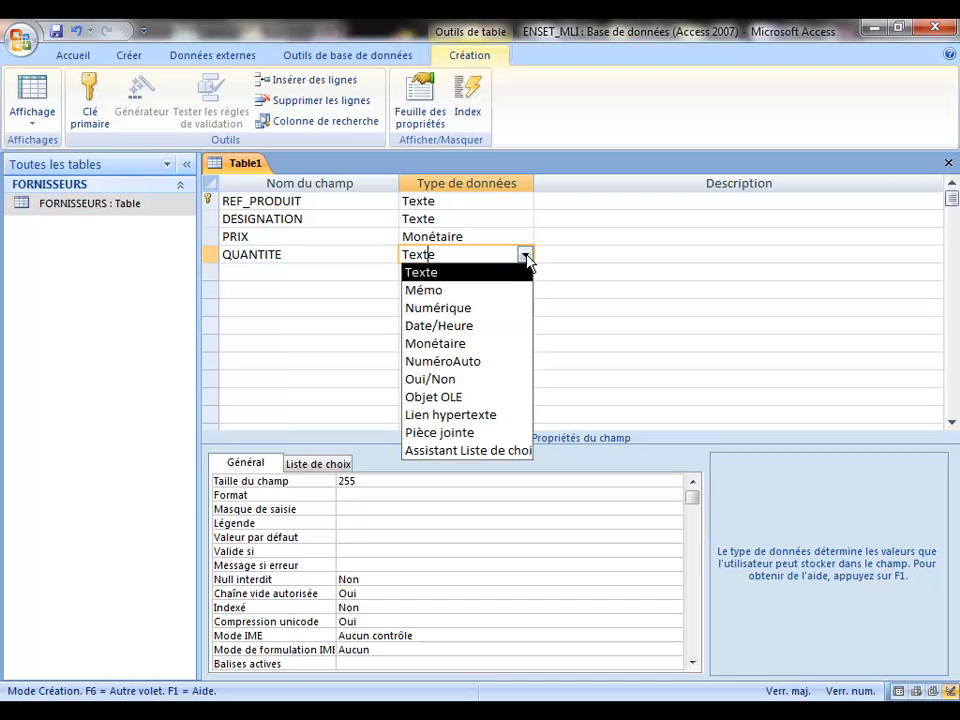
click(485, 307)
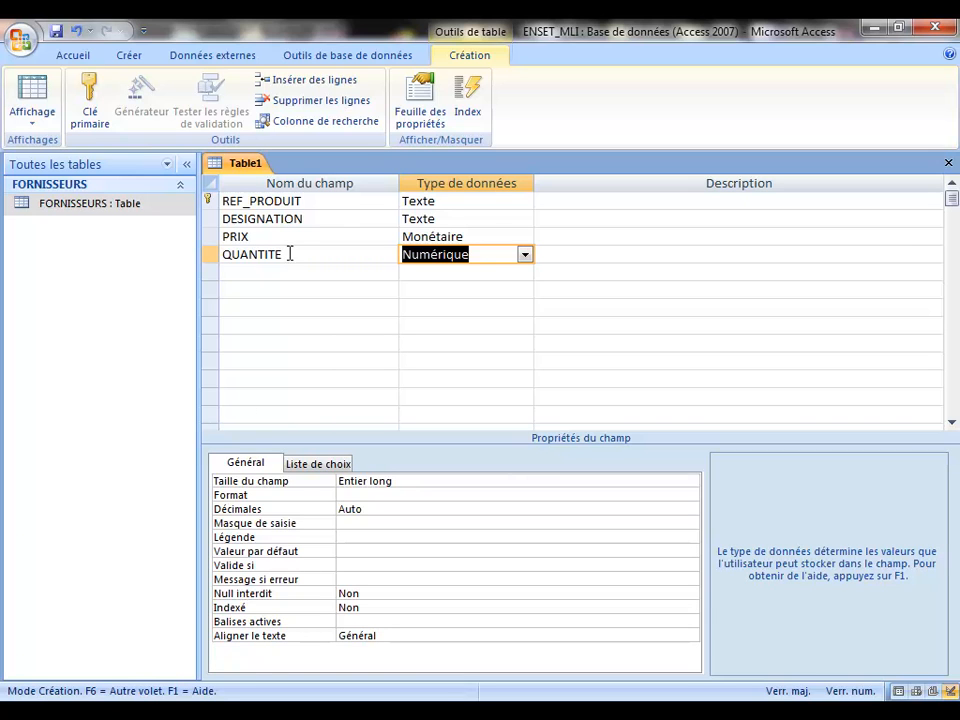
click(252, 272)
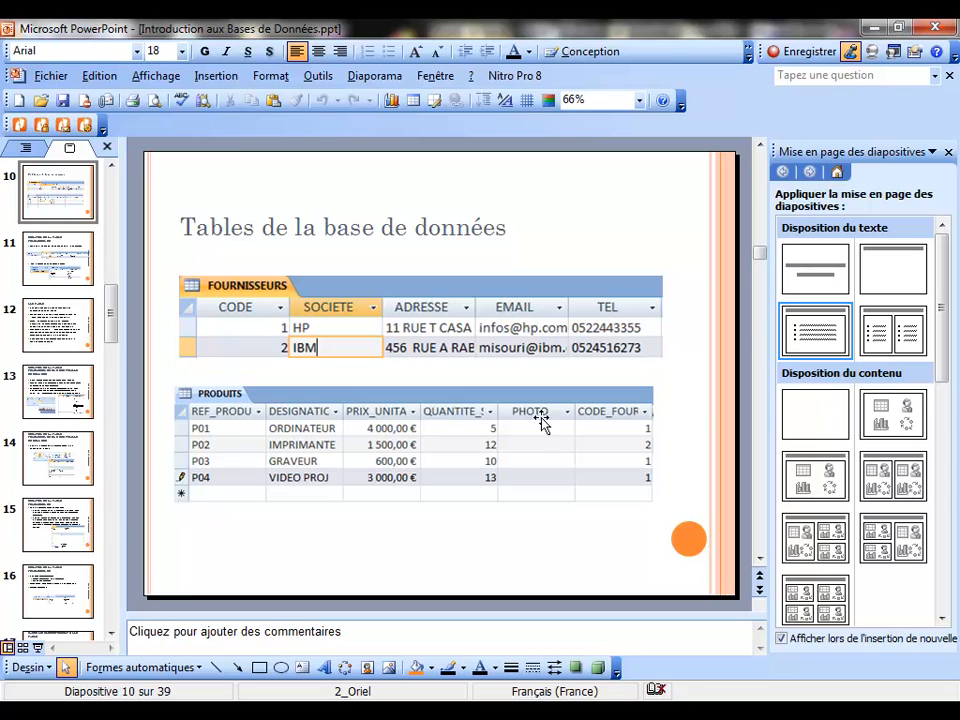
Step: Add a PHOTO field, trying Objet OLE before settling on the Pièce jointe data type
click(879, 27)
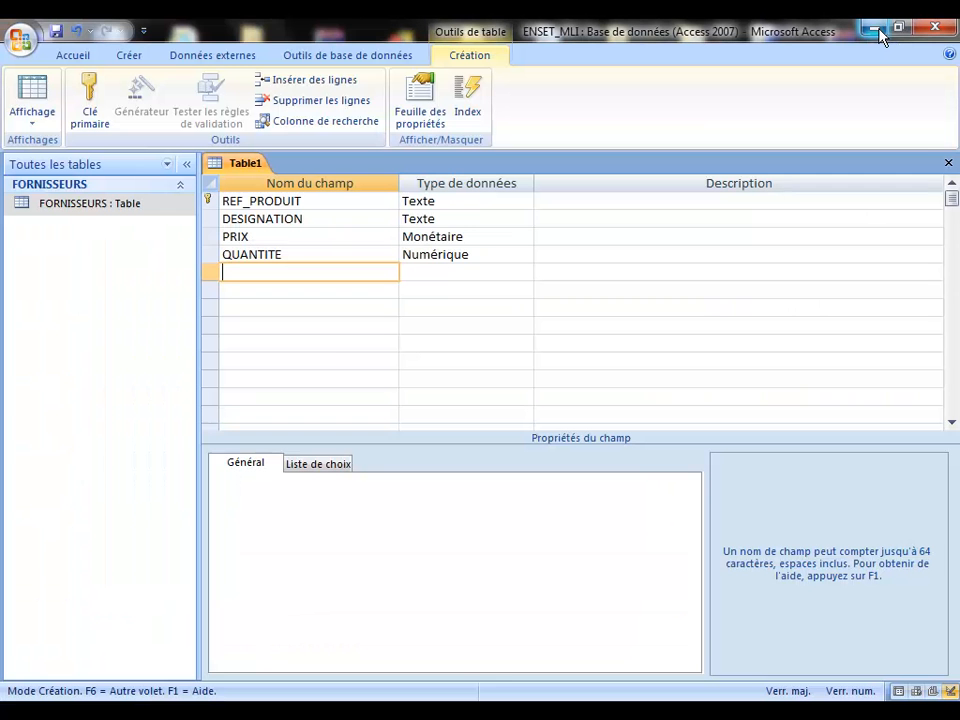
text(PHO)
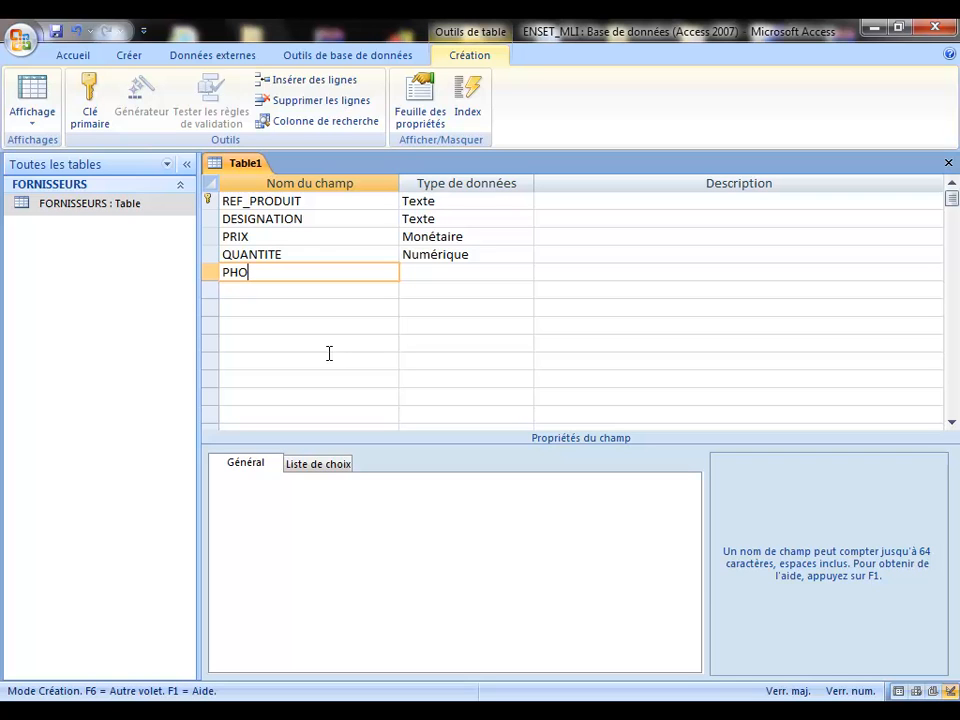
text(TO)
click(421, 272)
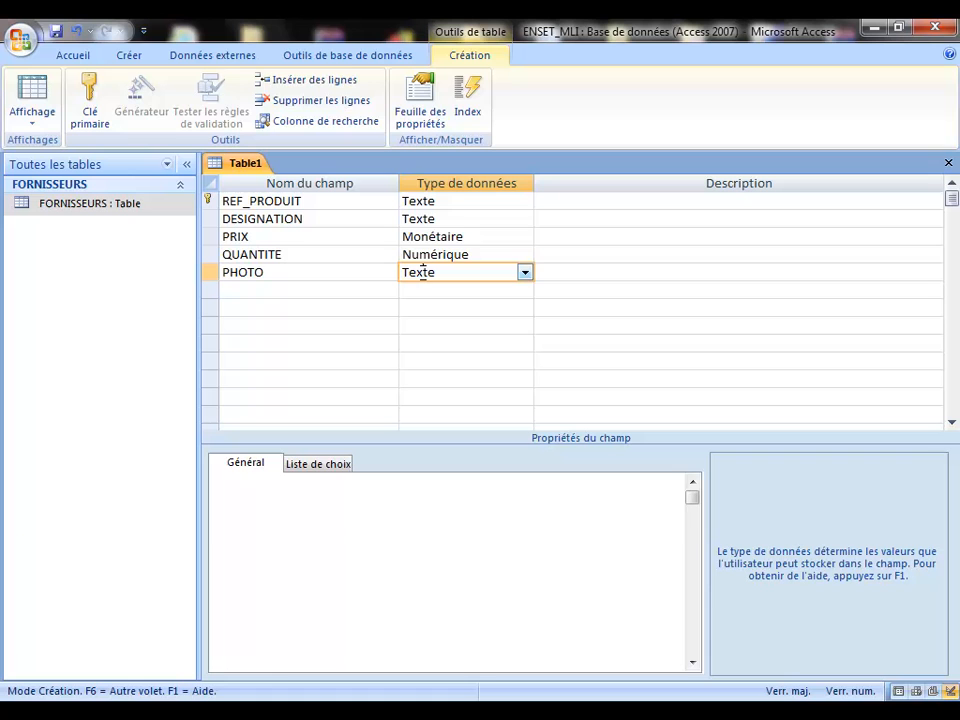
click(526, 275)
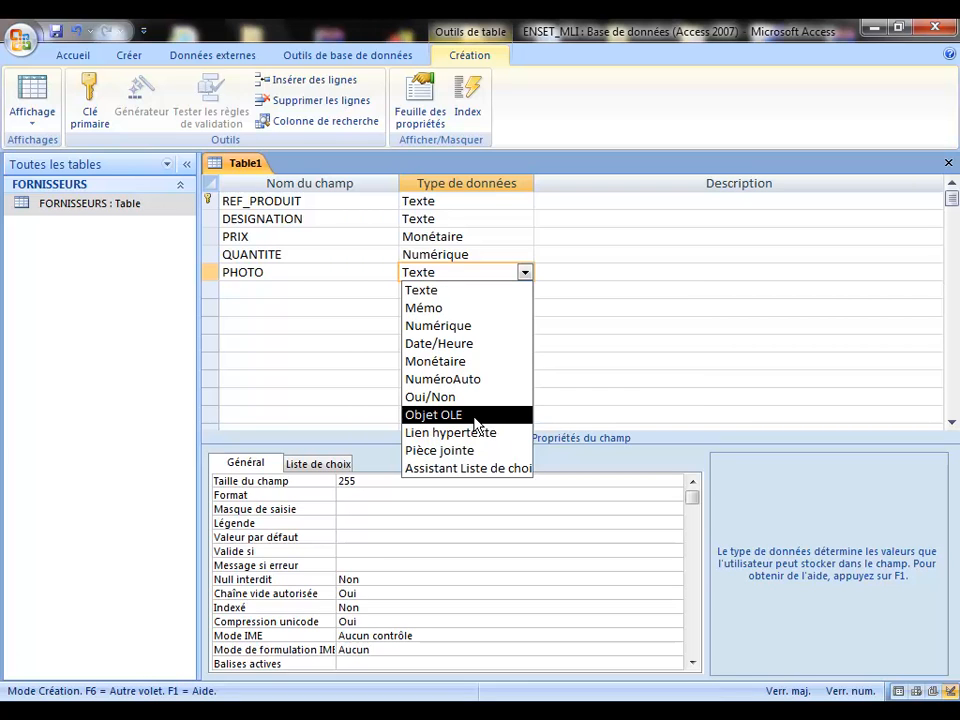
click(475, 415)
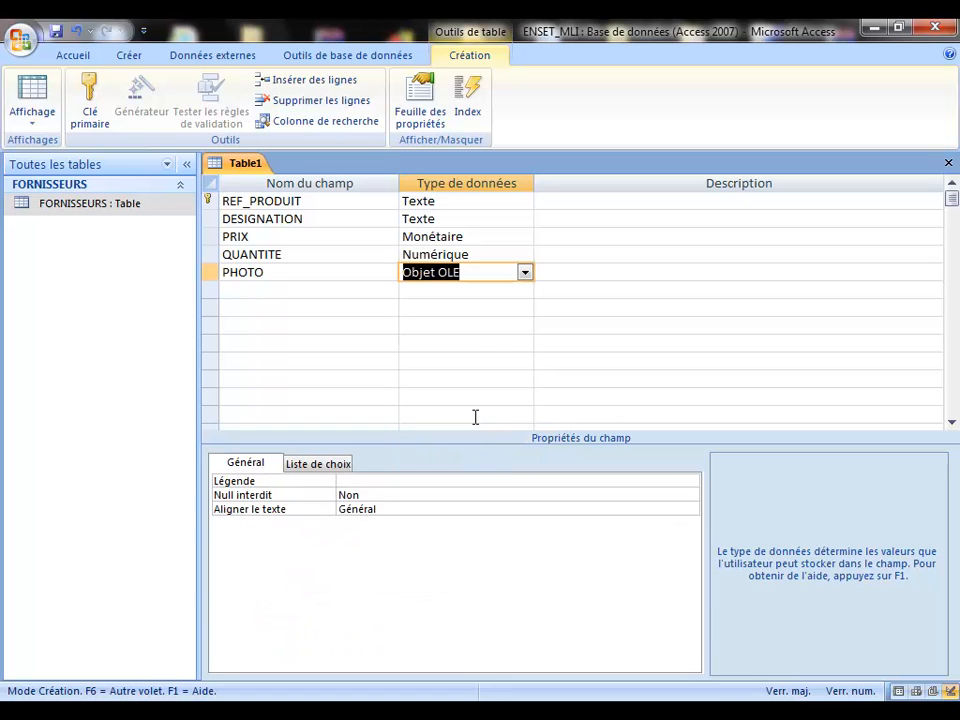
click(524, 273)
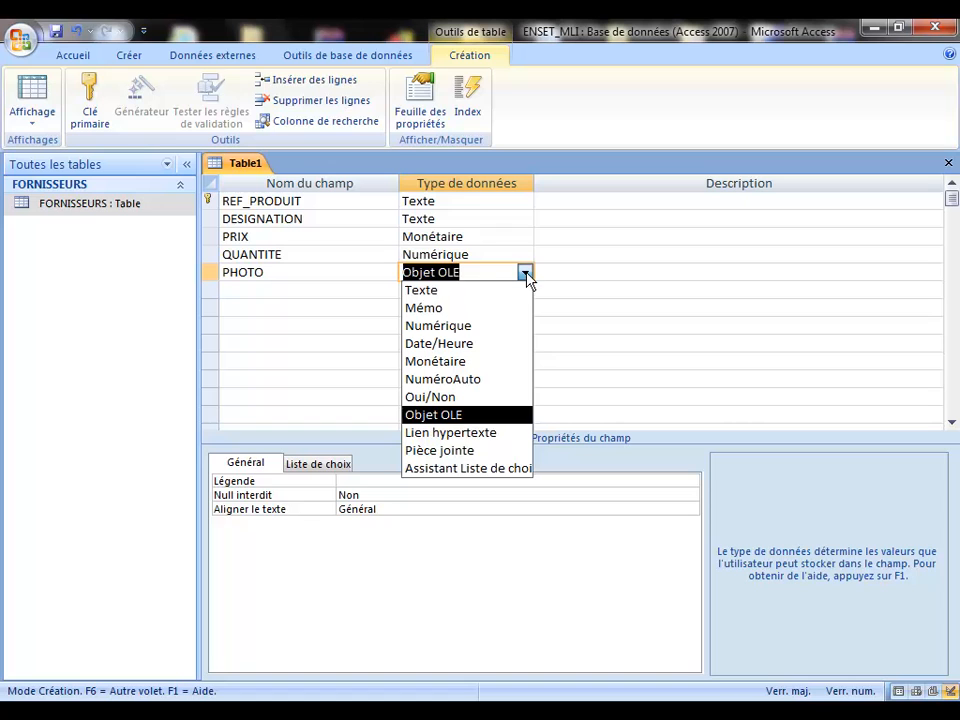
click(465, 452)
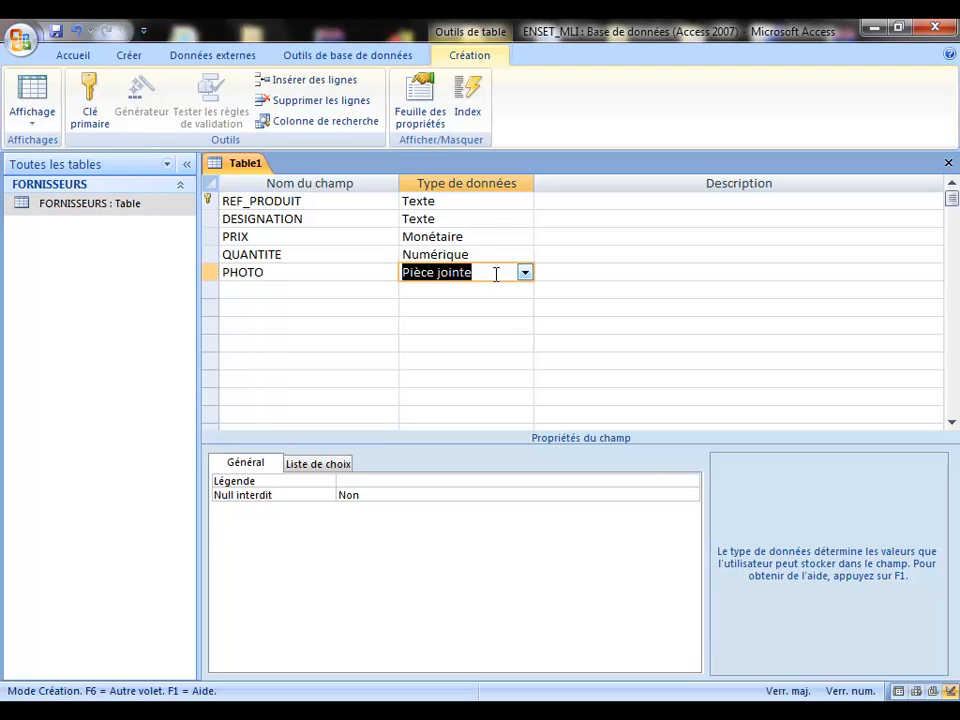
click(274, 291)
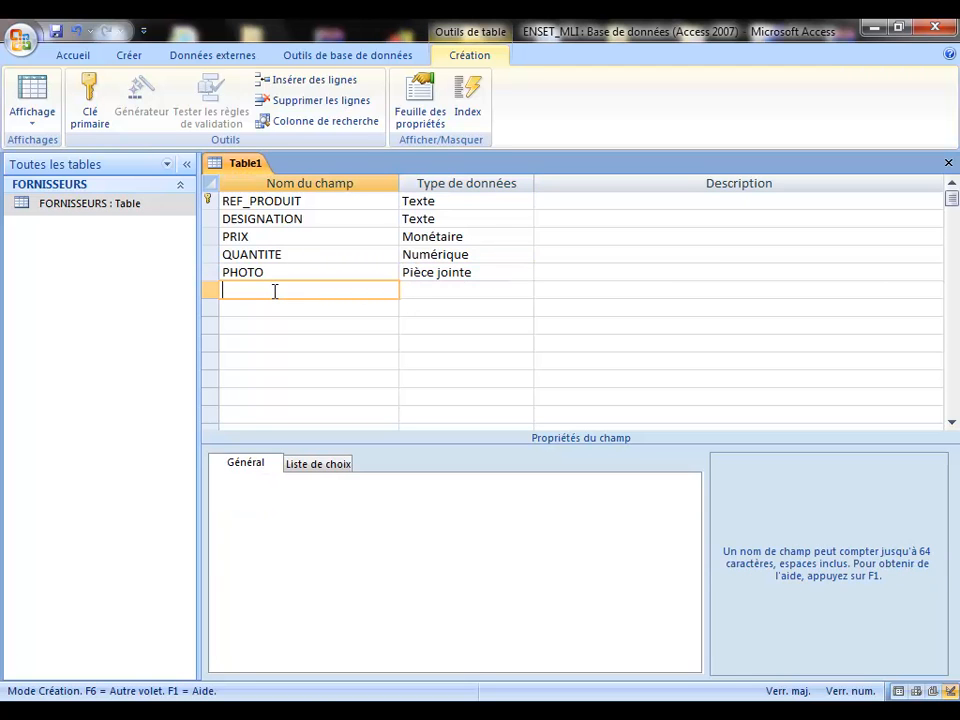
Step: Add a CODE_FOURNISSEUR field, trying NuméroAuto before switching its type to Numérique
text(CODE_FOURNISSEUR)
click(445, 290)
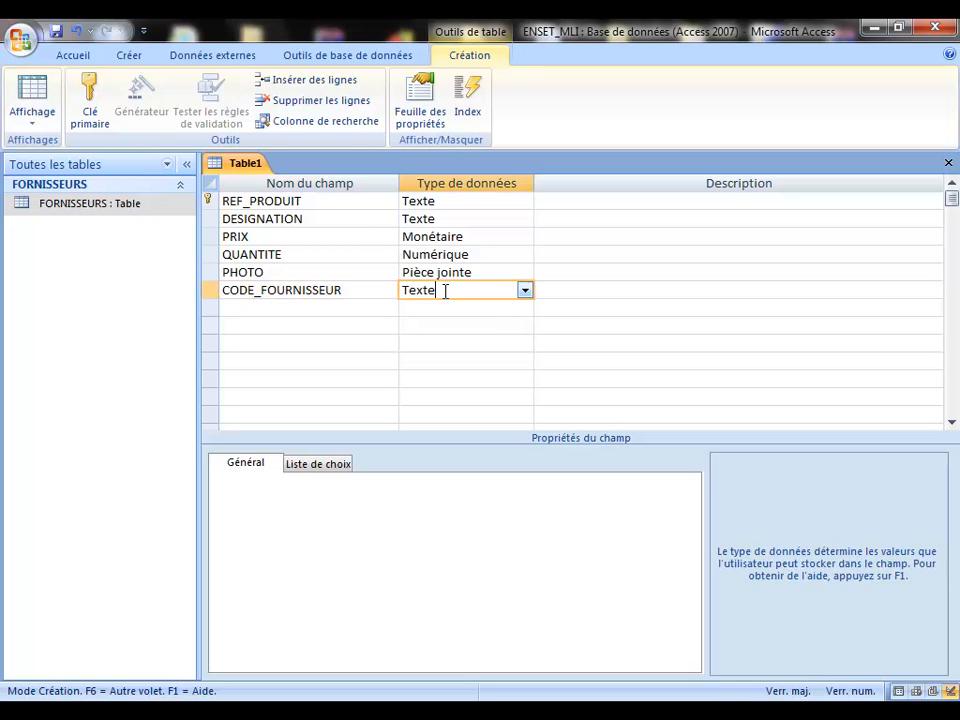
click(525, 290)
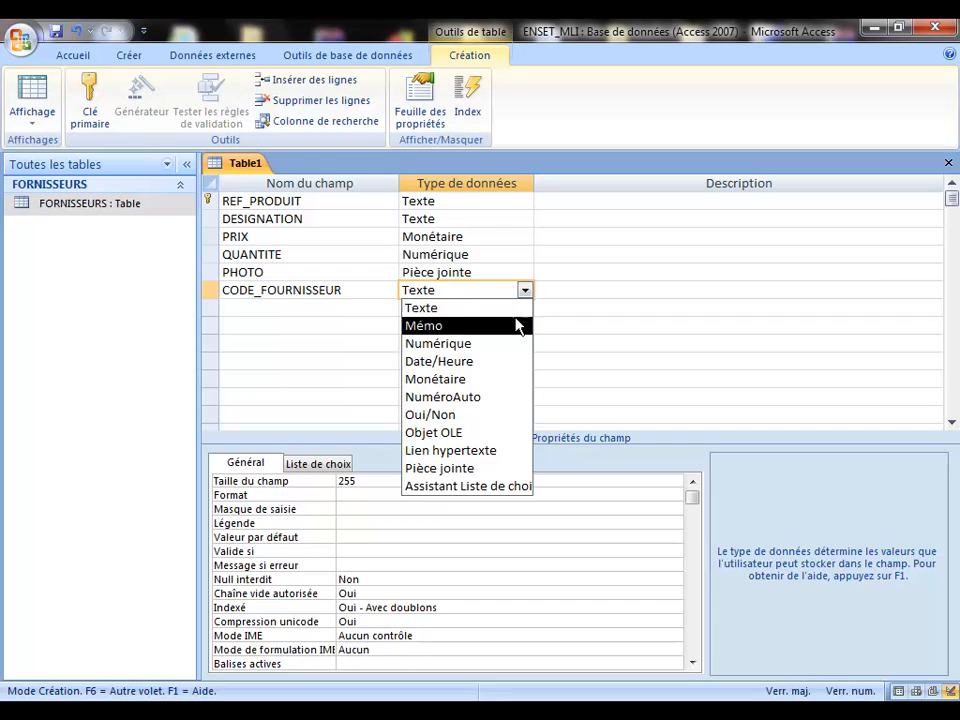
click(487, 398)
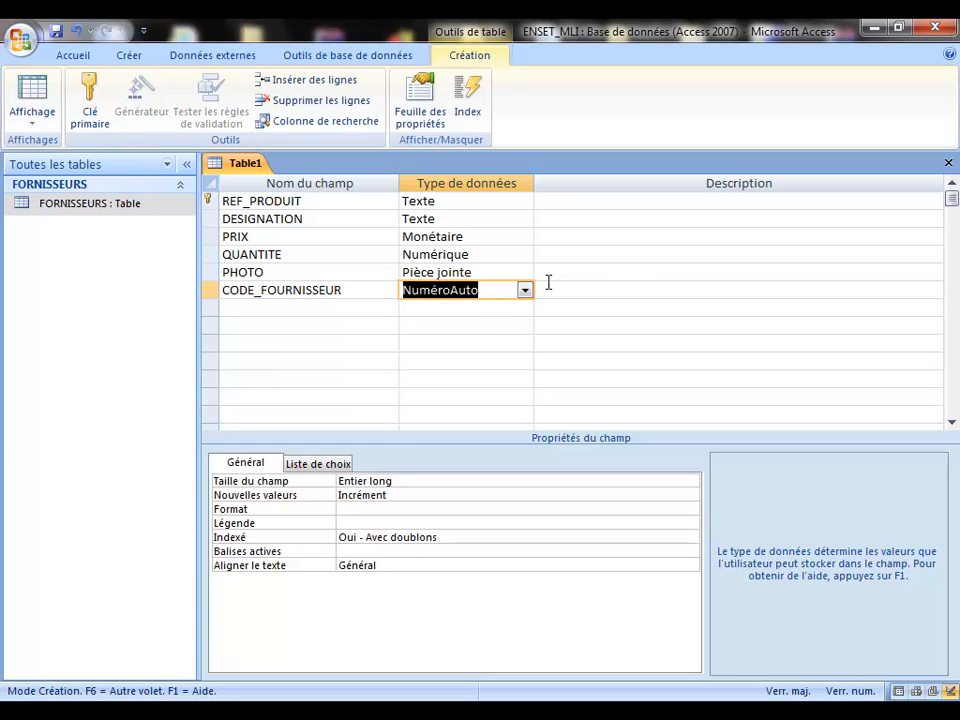
click(526, 293)
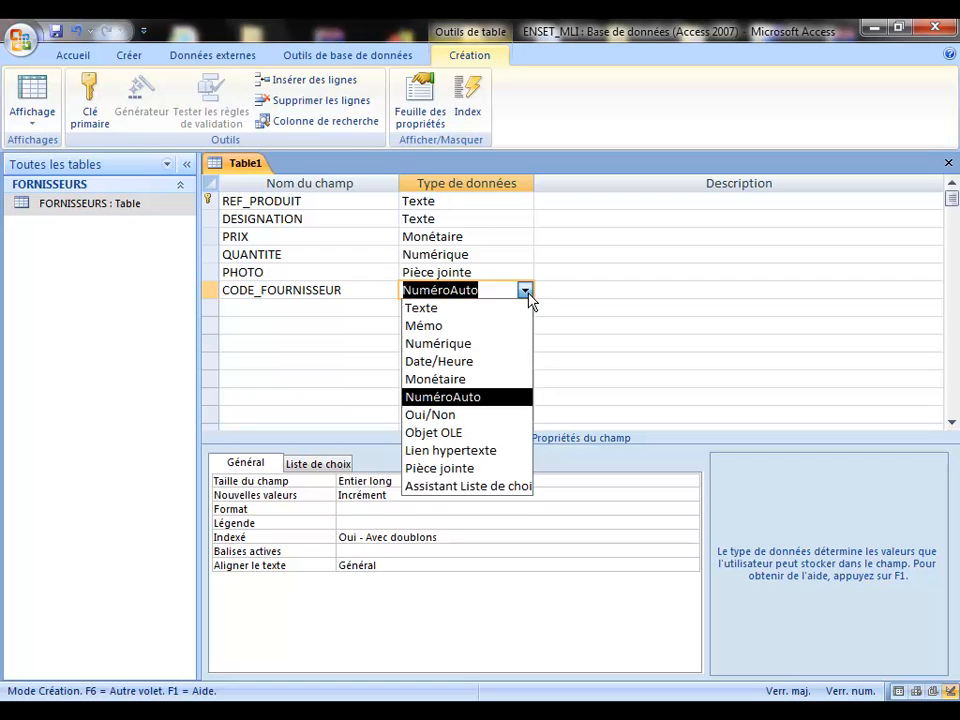
click(437, 343)
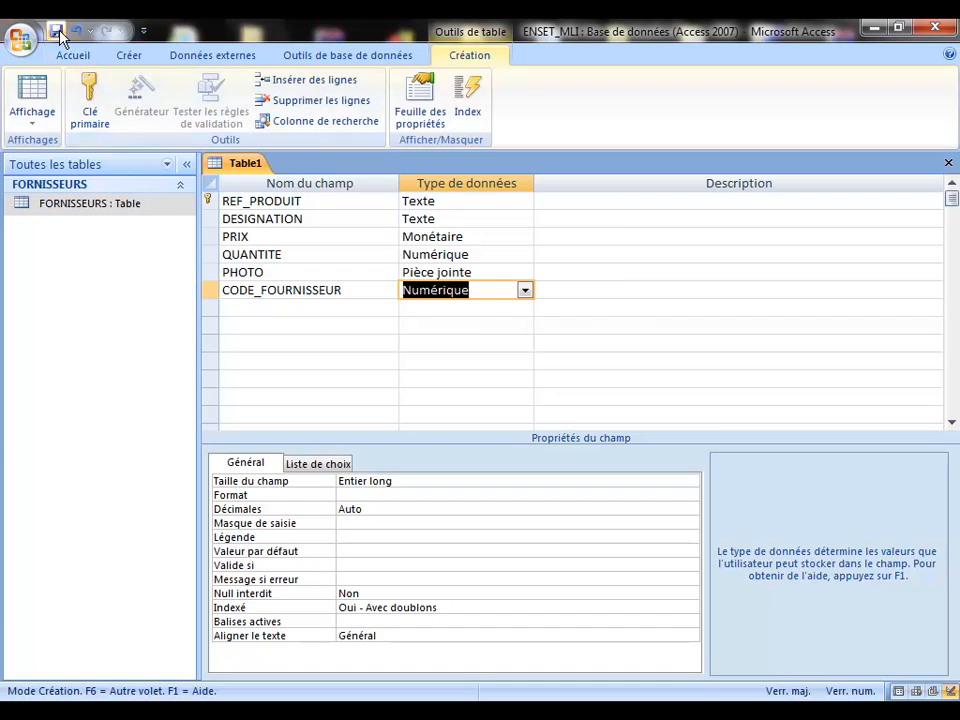
Step: Save the new table under the name PRODUITS with Ctrl+S
click(484, 294)
key(ctrl+s)
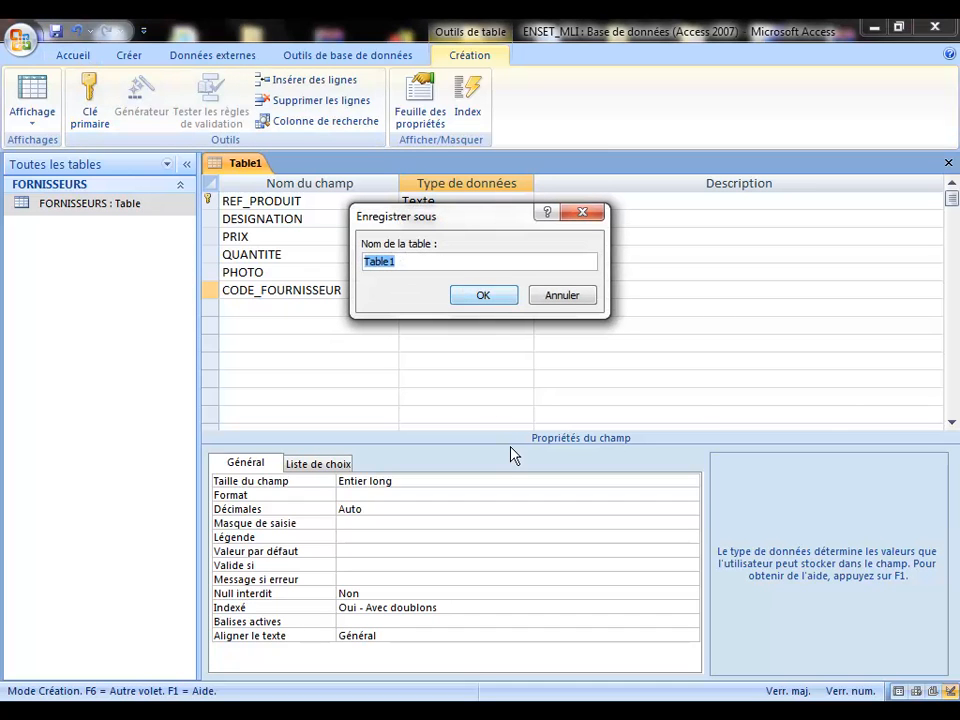
text(PRODUITS)
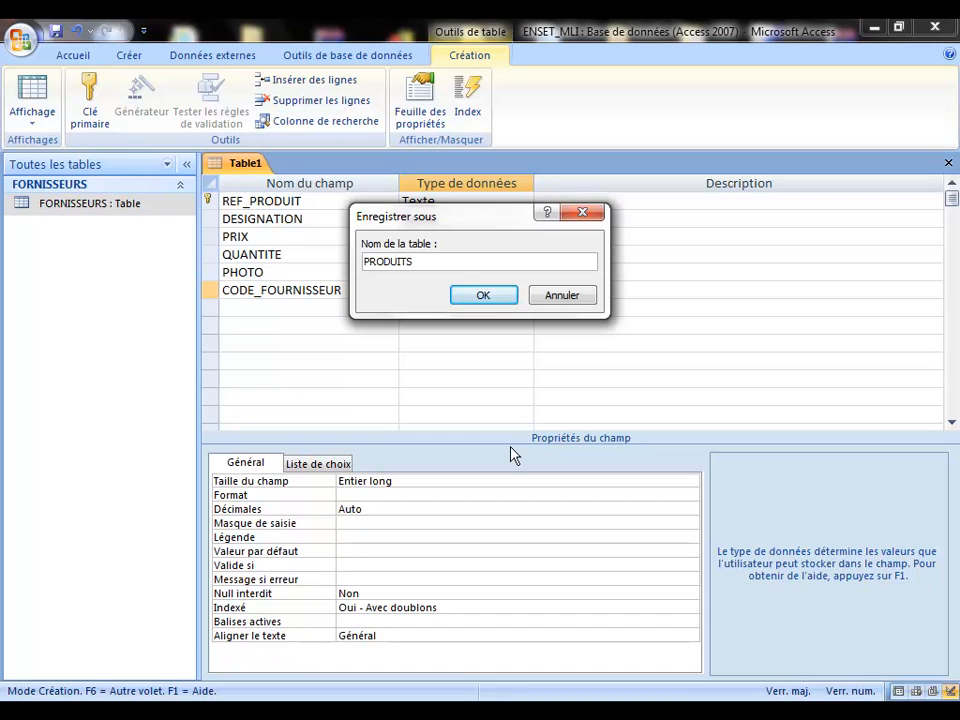
key(Return)
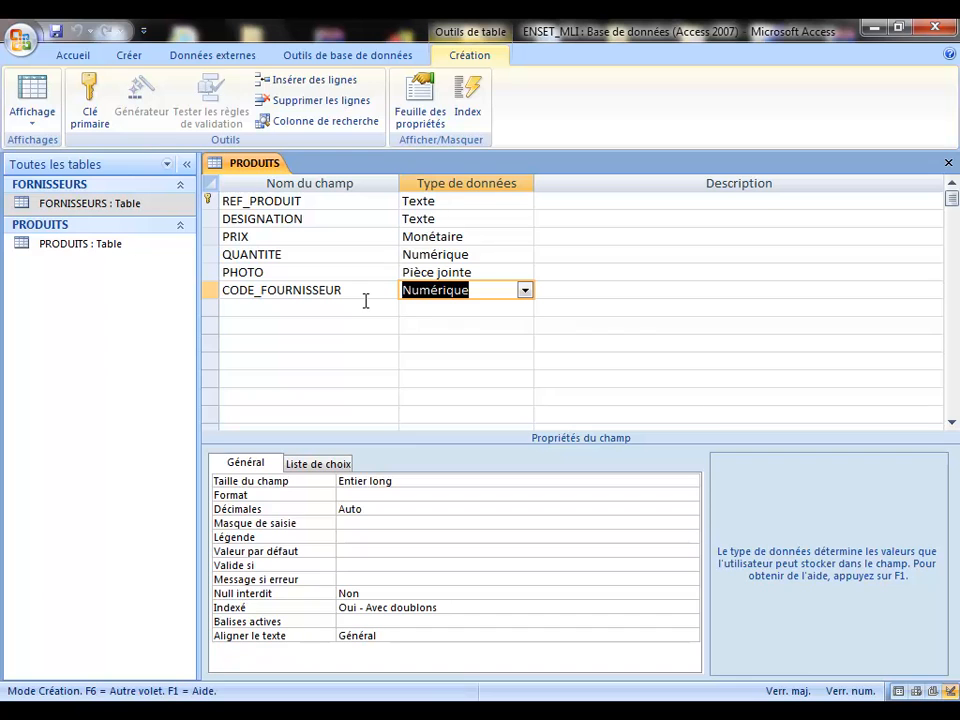
Step: Review the DESIGNATION and REF_PRODUIT properties, leaving DESIGNATION's Masque de saisie empty
click(322, 218)
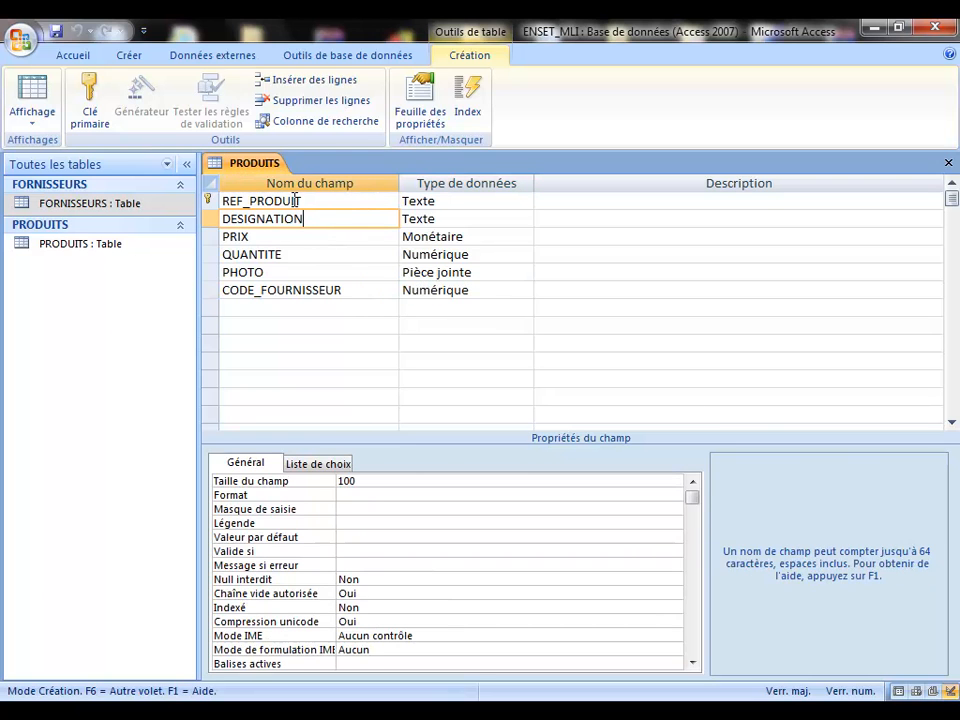
click(313, 200)
click(350, 217)
click(362, 512)
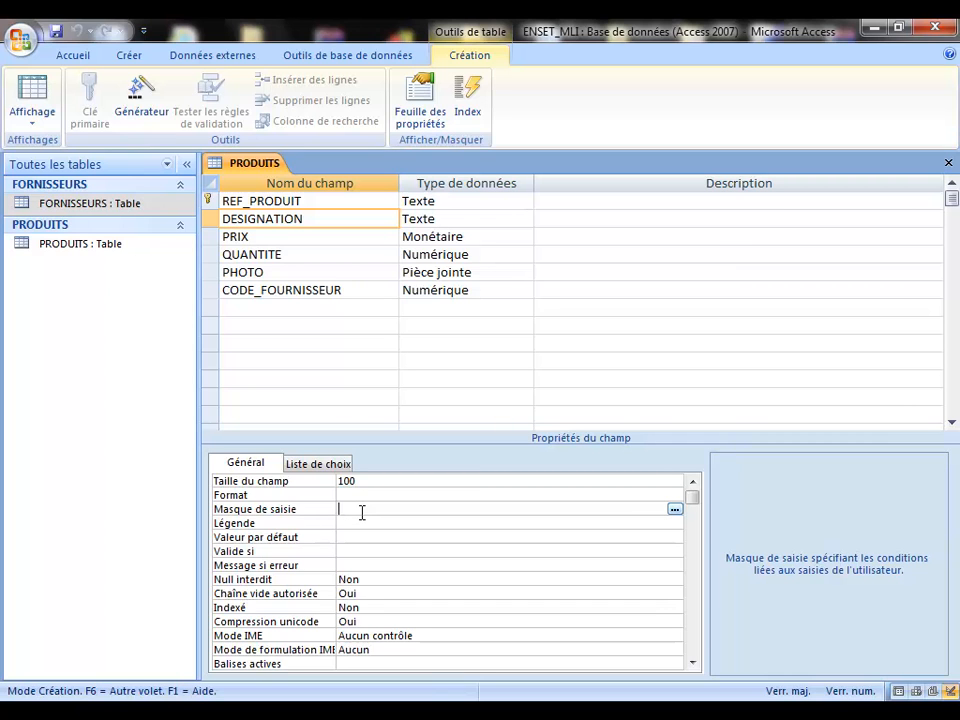
Step: Add a DATE_CREATION field below CODE_FOURNISSEUR with the Date/Heure data type
click(262, 309)
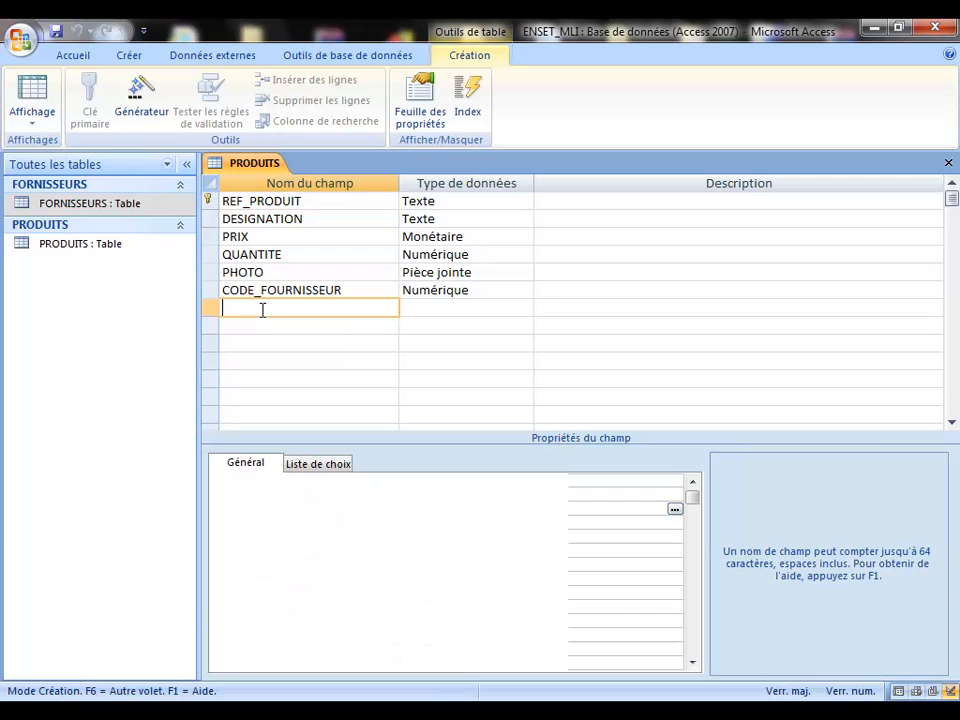
text(DATE)
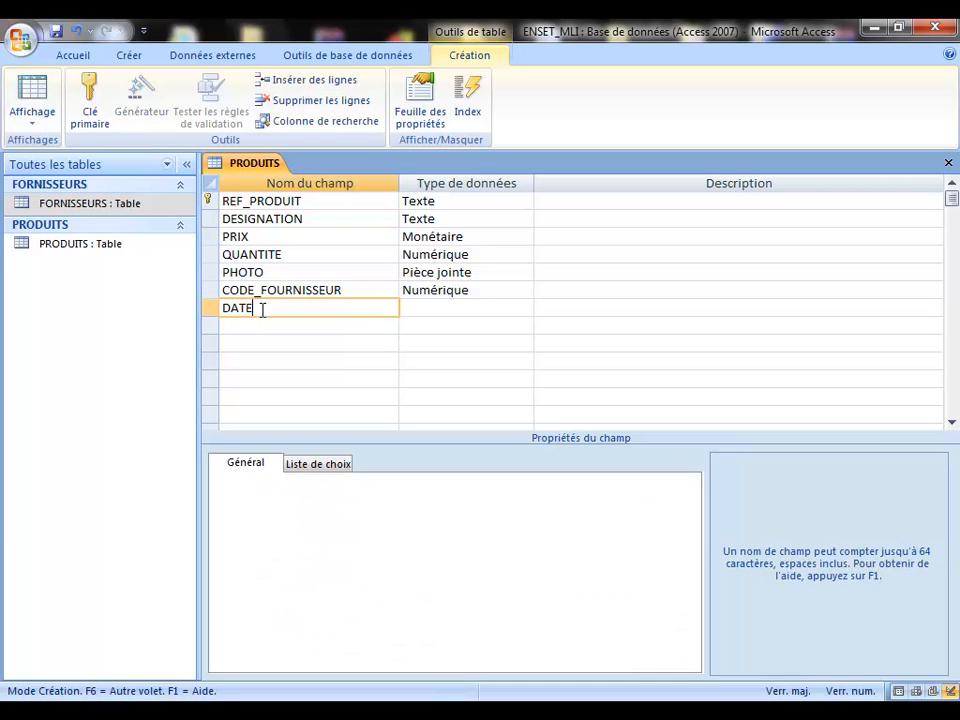
text(_CREATION)
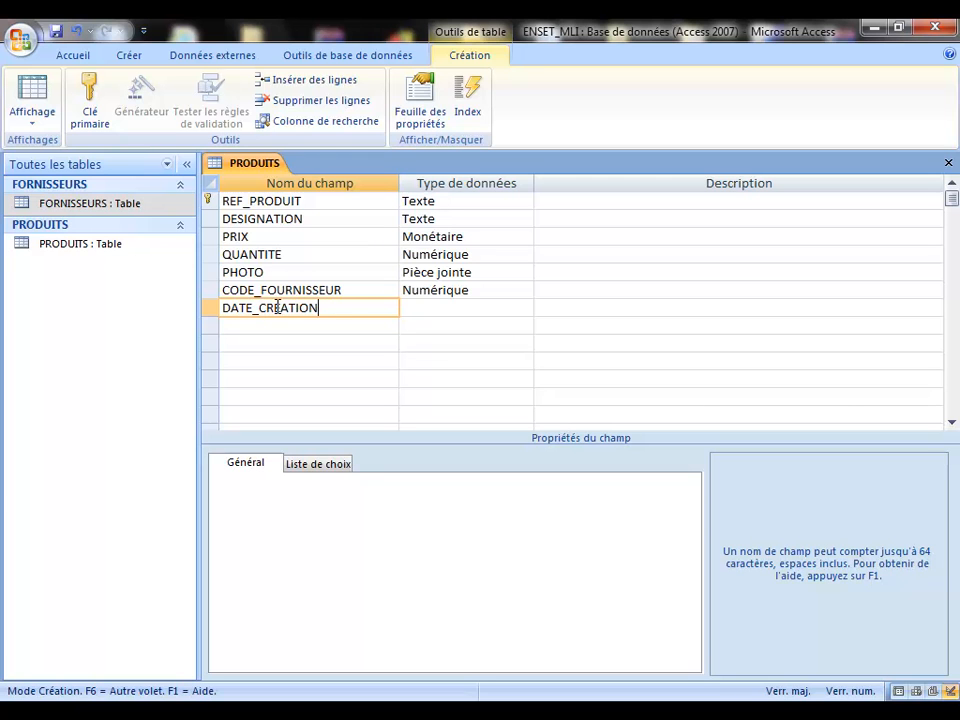
click(410, 311)
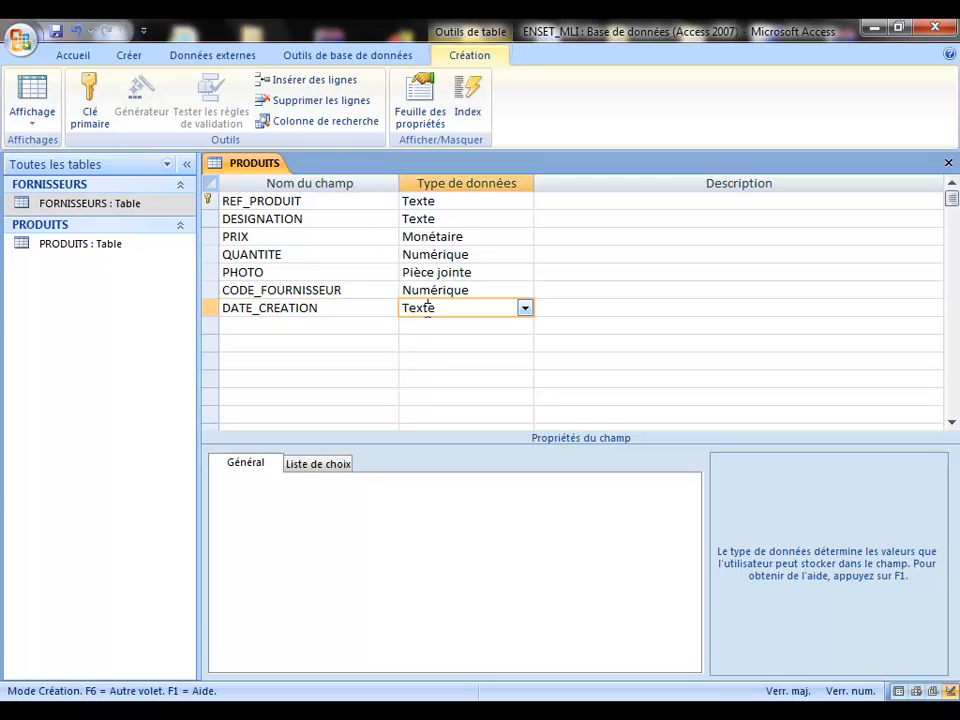
click(525, 310)
click(459, 379)
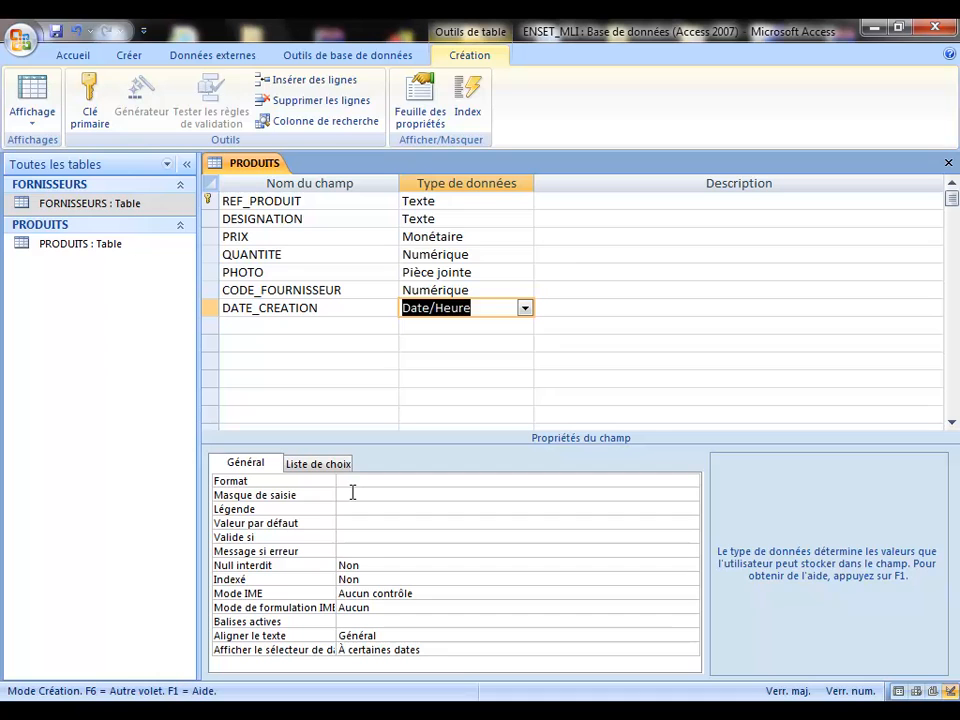
Step: Enter 00/00/0000 as DATE_CREATION's input mask, correcting a typo along the way
click(351, 494)
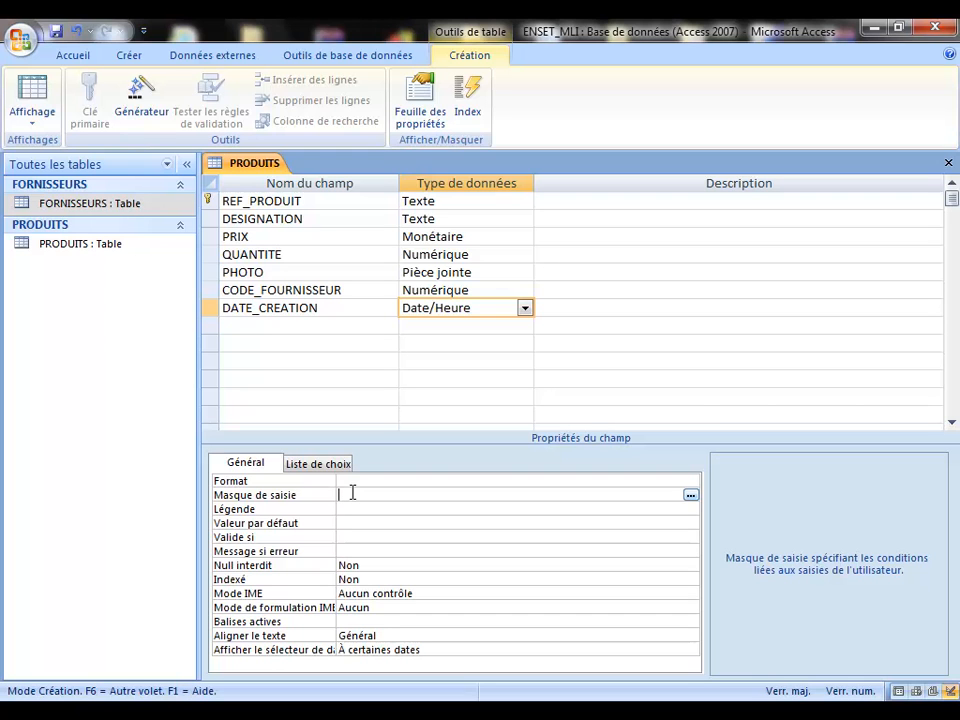
text(0)
text(/àà)
key(BackSpace)
key(BackSpace)
text(00/0000)
drag(403, 497, 318, 502)
Step: Clear the input mask, delete the DATE_CREATION field, and go to DESIGNATION's Valeur par défaut
key(Delete)
click(211, 309)
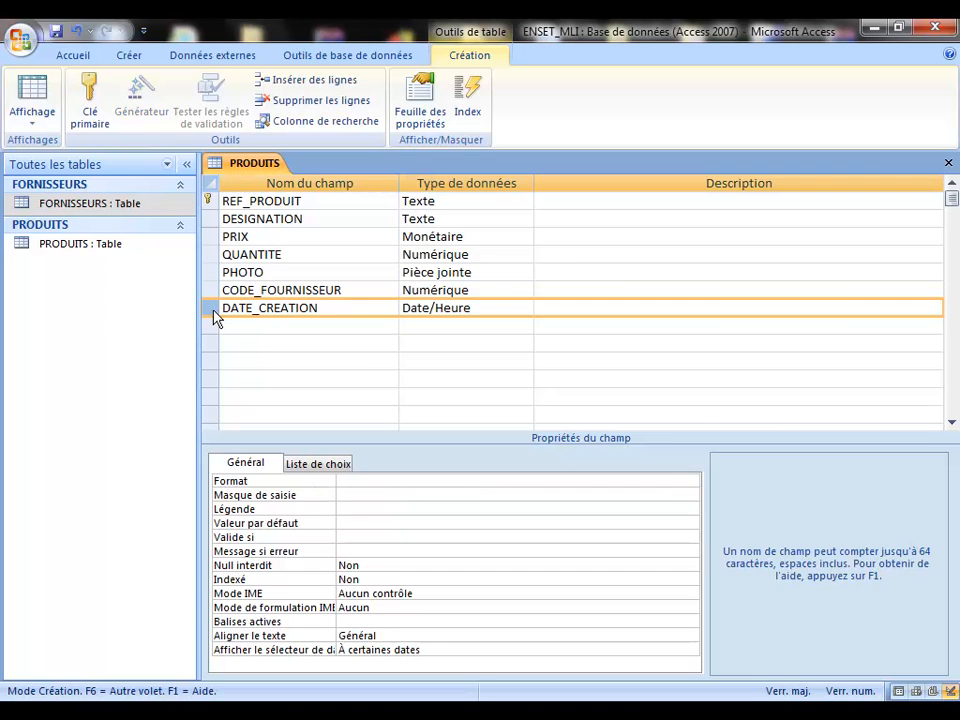
key(Delete)
click(312, 220)
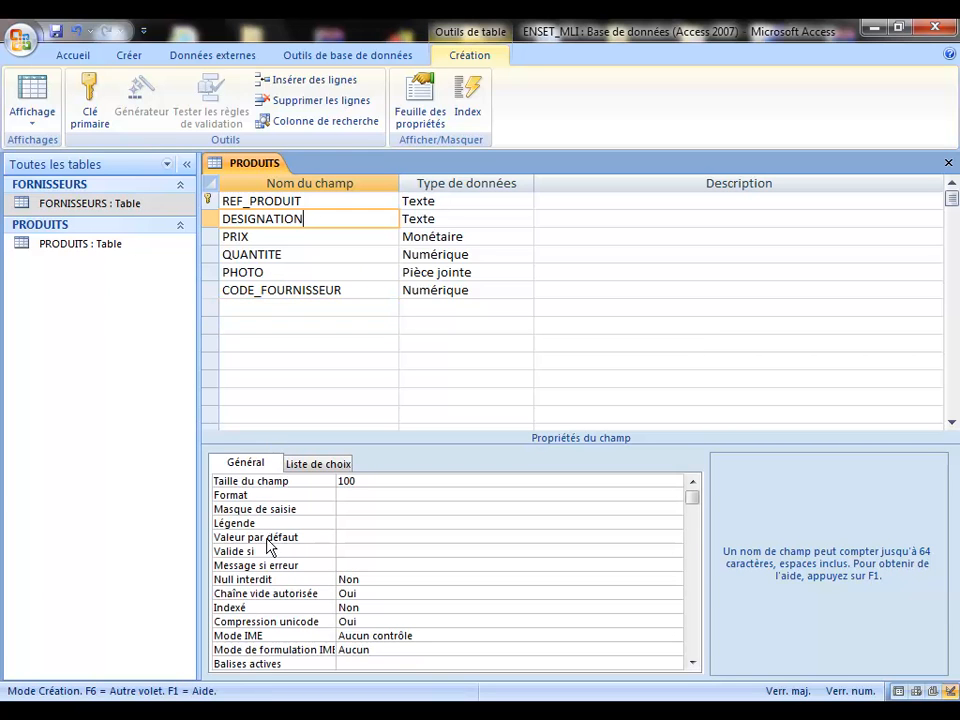
click(350, 537)
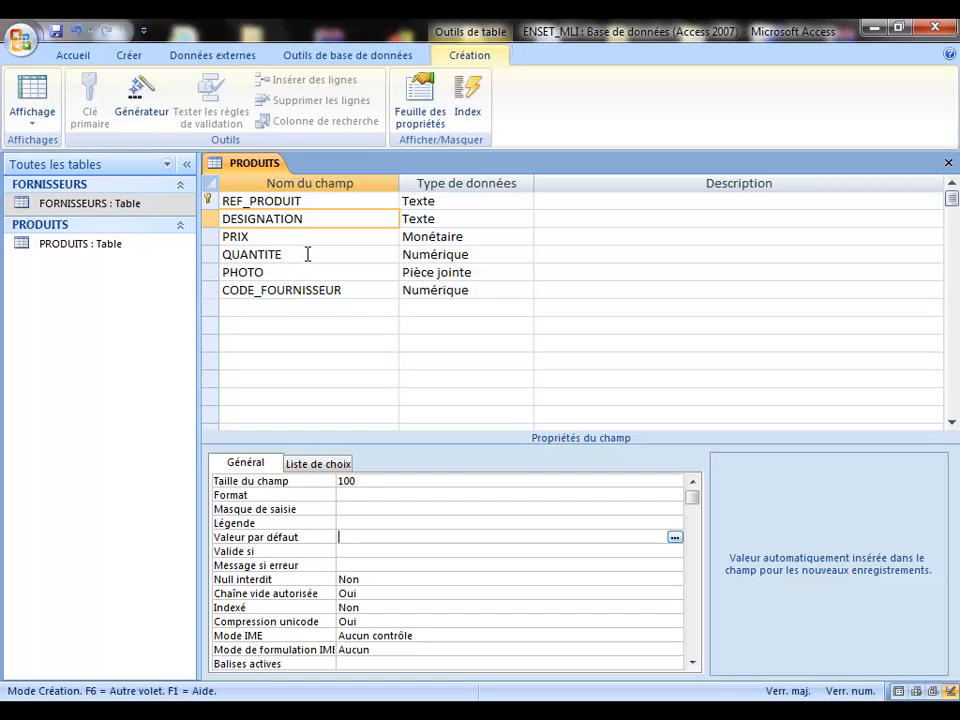
Step: Try 0 as PRIX's default value, then erase it, leaving it empty
click(264, 238)
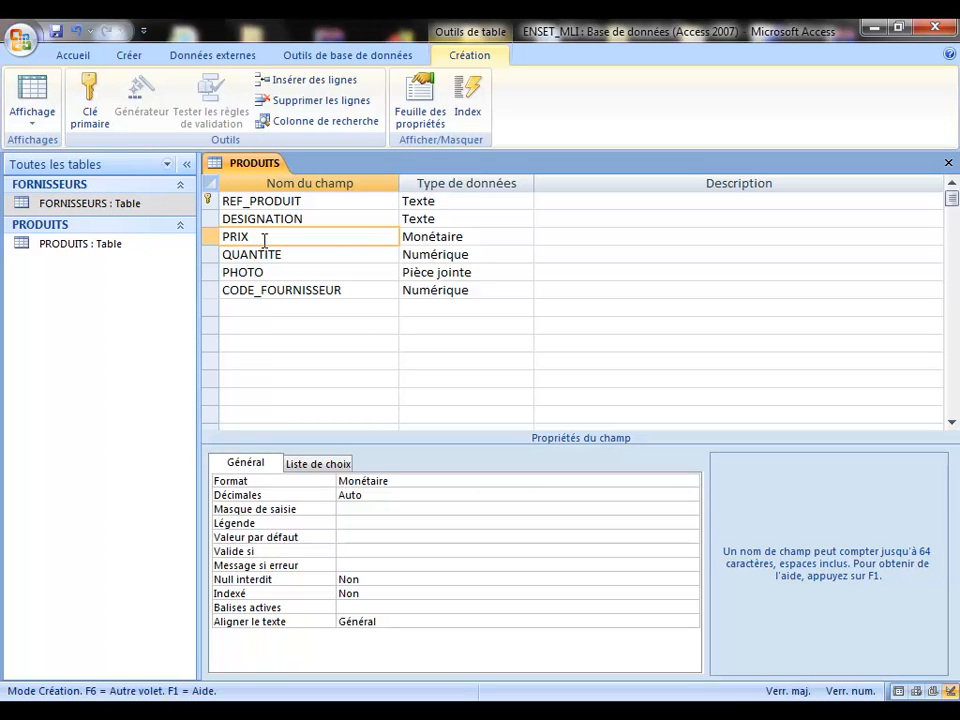
click(354, 538)
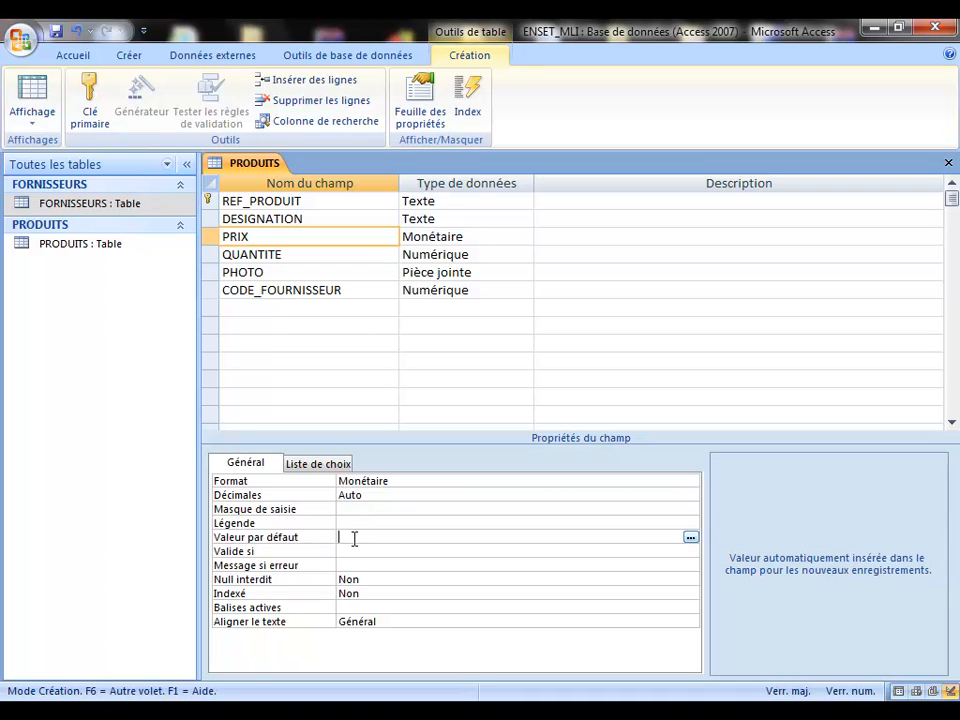
text(0)
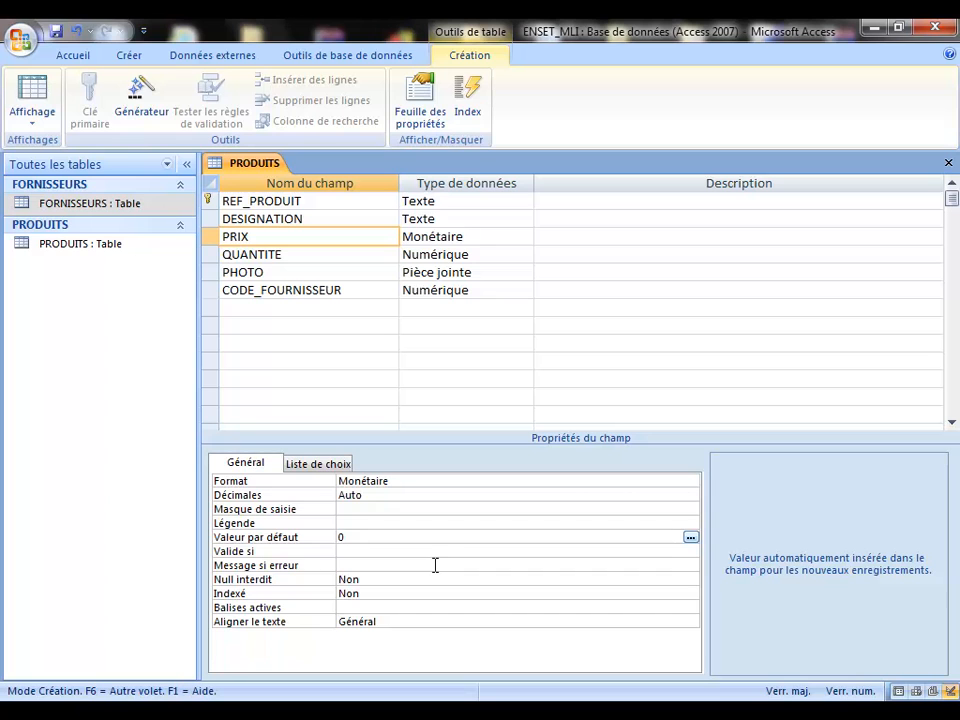
key(BackSpace)
Step: Re-add DATE_CREATION below CODE_FOURNISSEUR with the Date/Heure data type
click(253, 308)
text(DATE_CREATION)
click(424, 310)
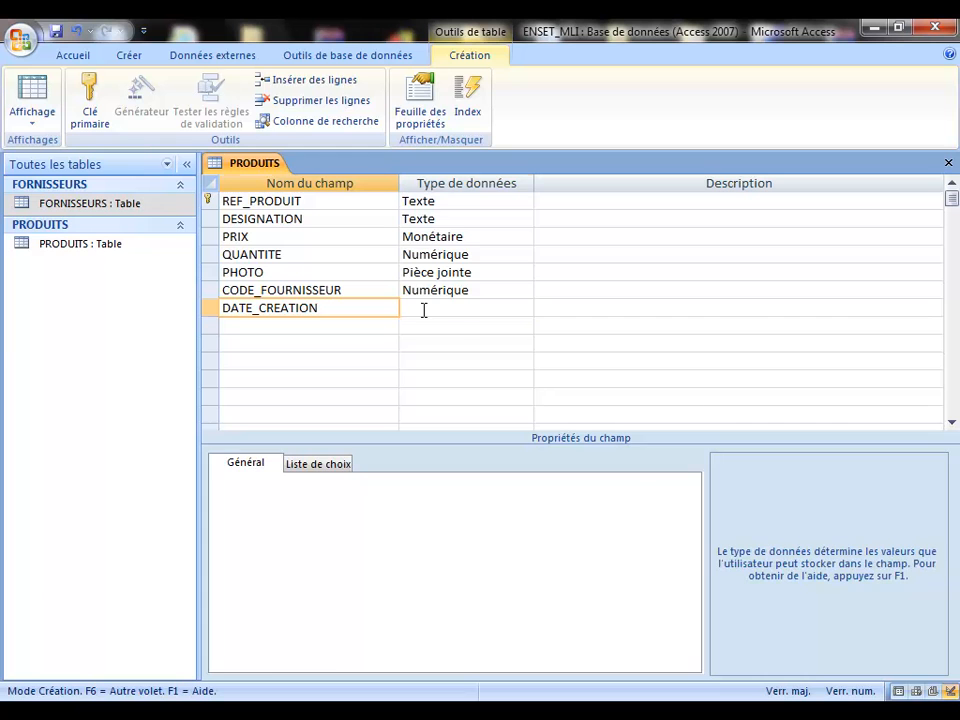
click(524, 310)
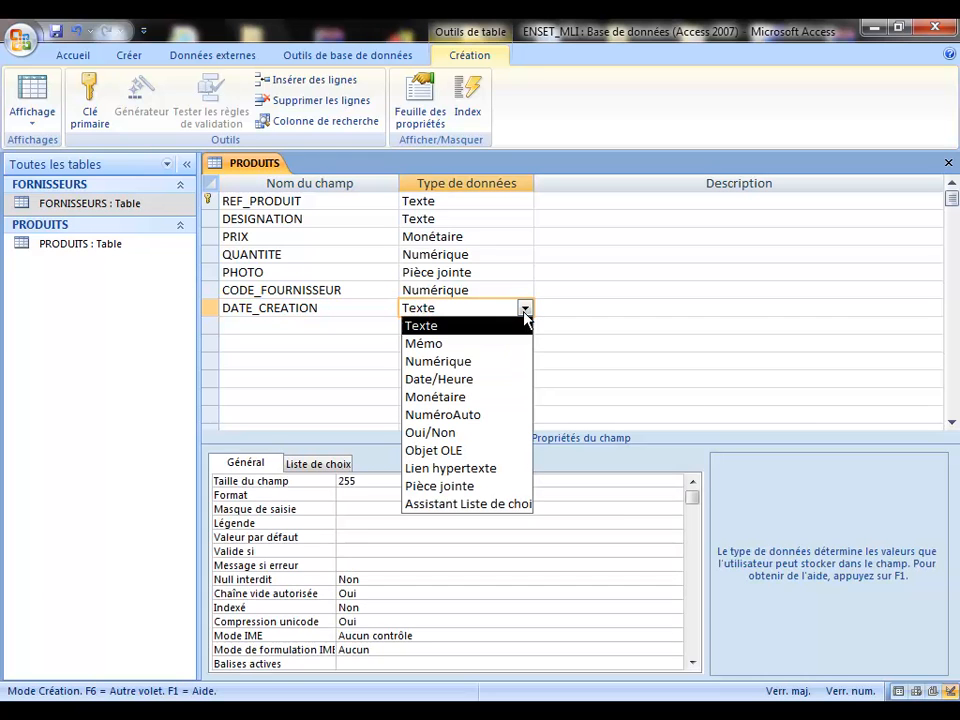
click(459, 381)
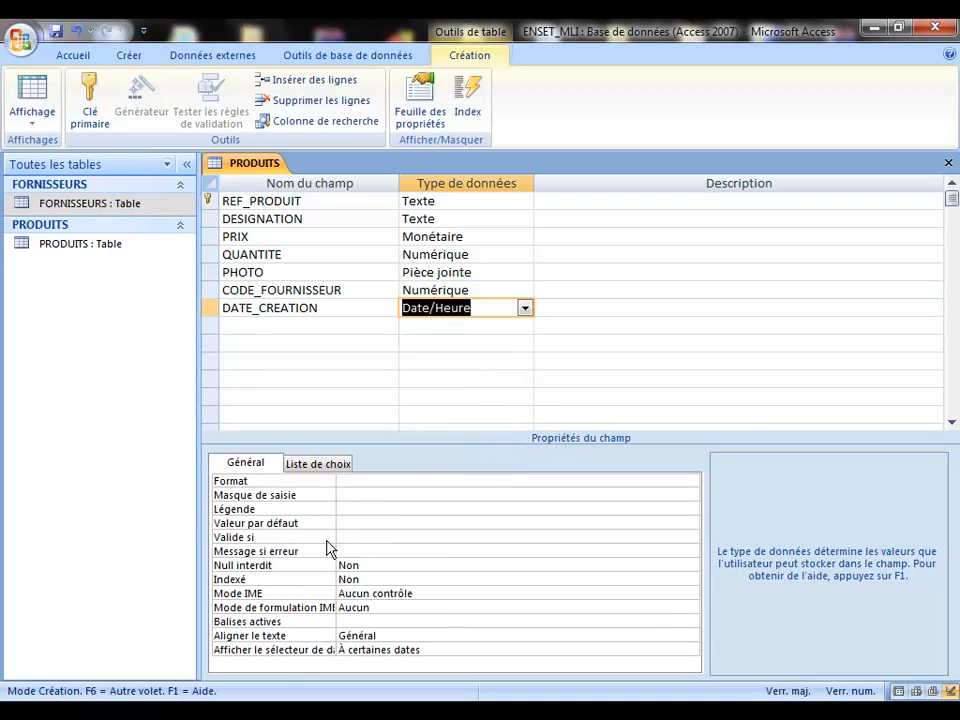
click(352, 523)
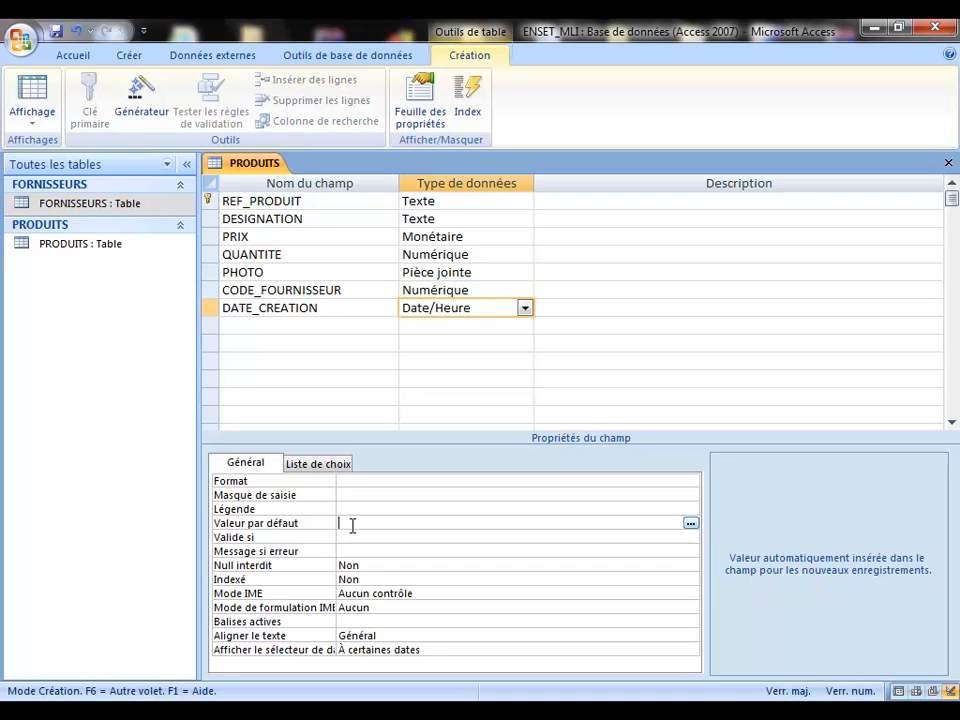
Step: Turn off Caps Lock and set DATE_CREATION's default value to date()
key(Caps_Lock)
text(date())
Step: Delete the DATE_CREATION field again and go to PRIX's Valide si property
click(211, 309)
key(Delete)
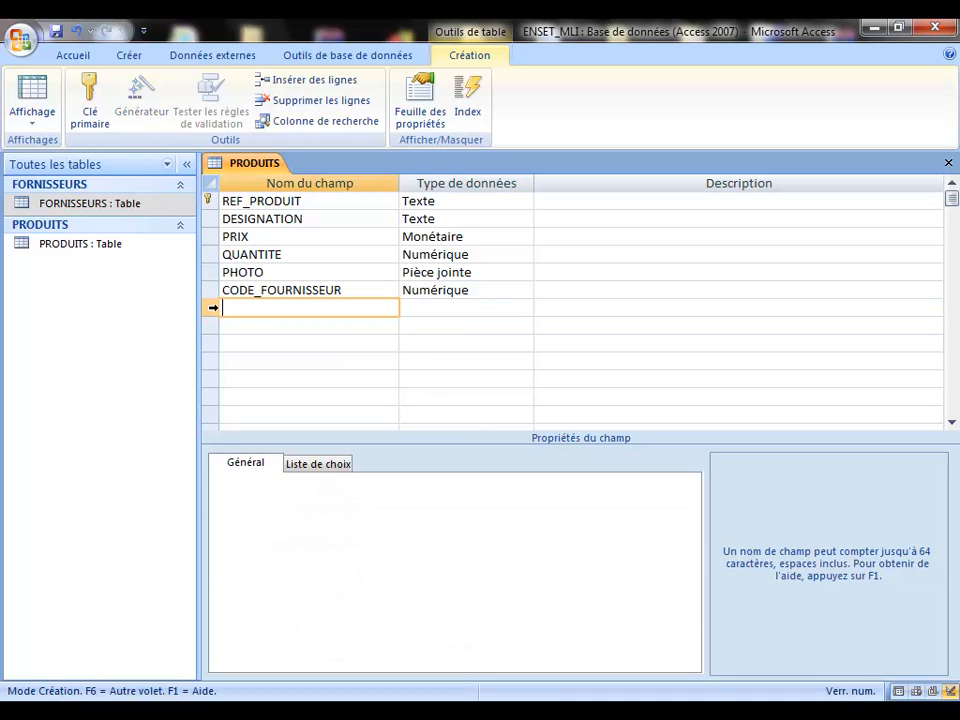
click(251, 292)
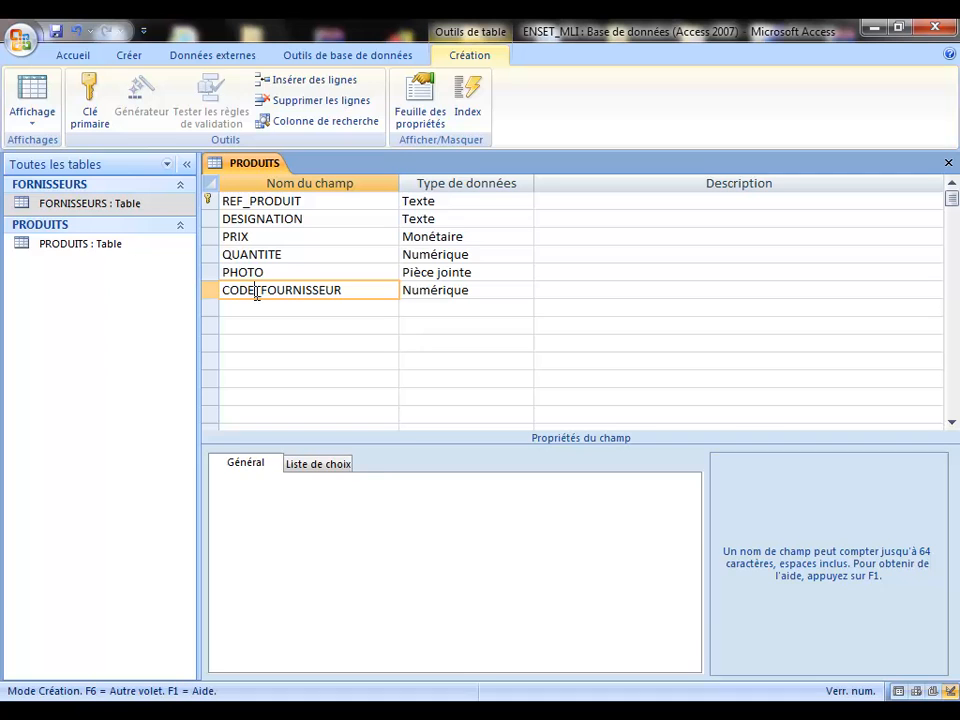
click(271, 234)
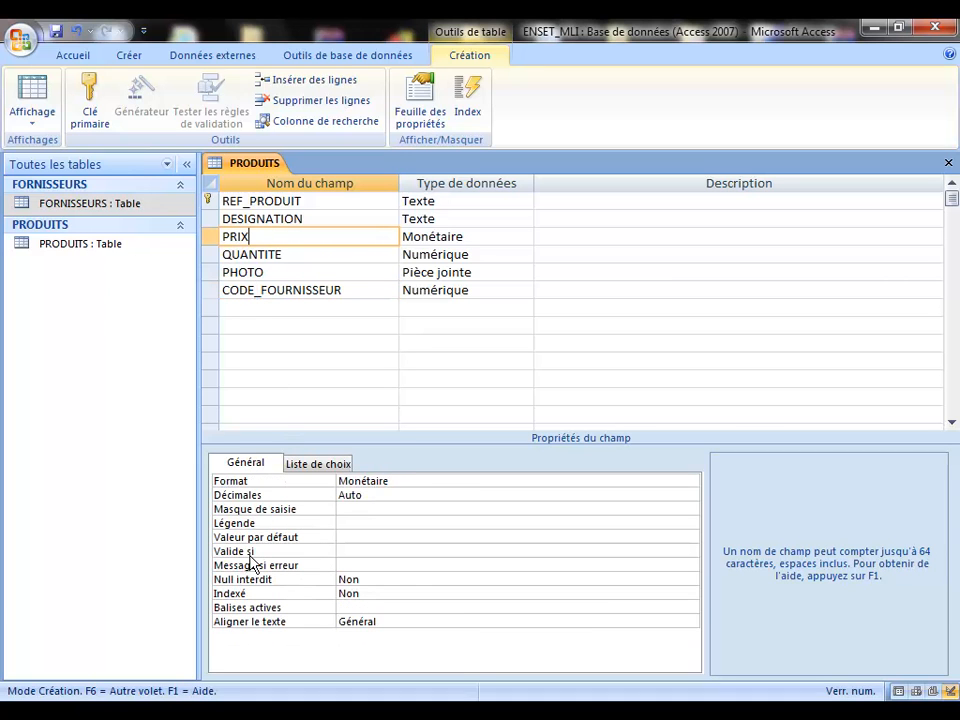
click(369, 552)
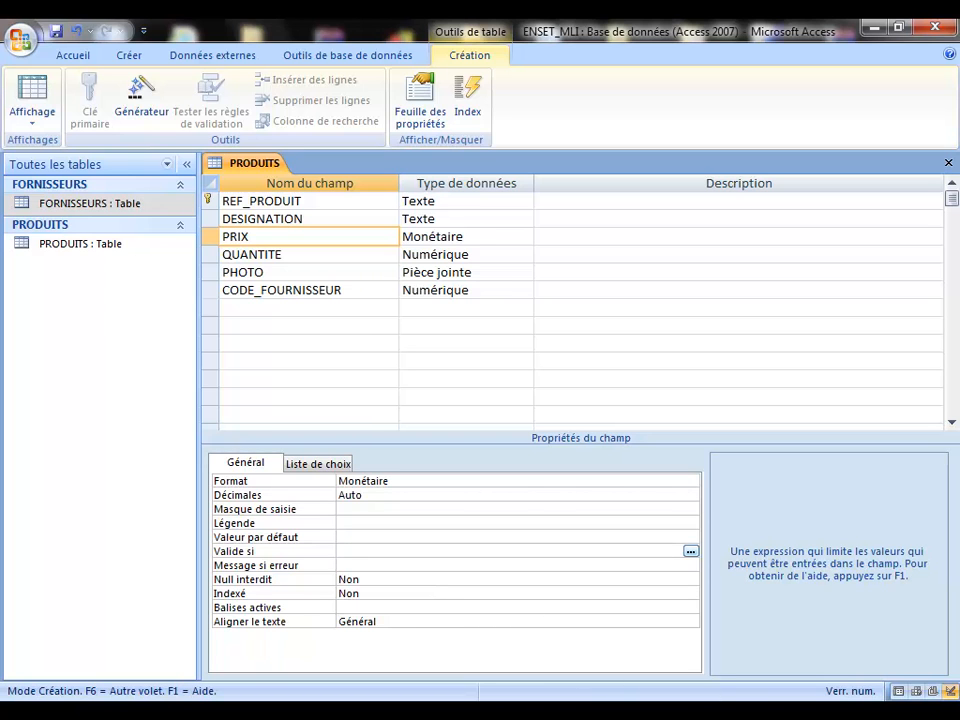
click(780, 712)
click(796, 696)
text(>0)
key(BackSpace)
key(BackSpace)
click(363, 564)
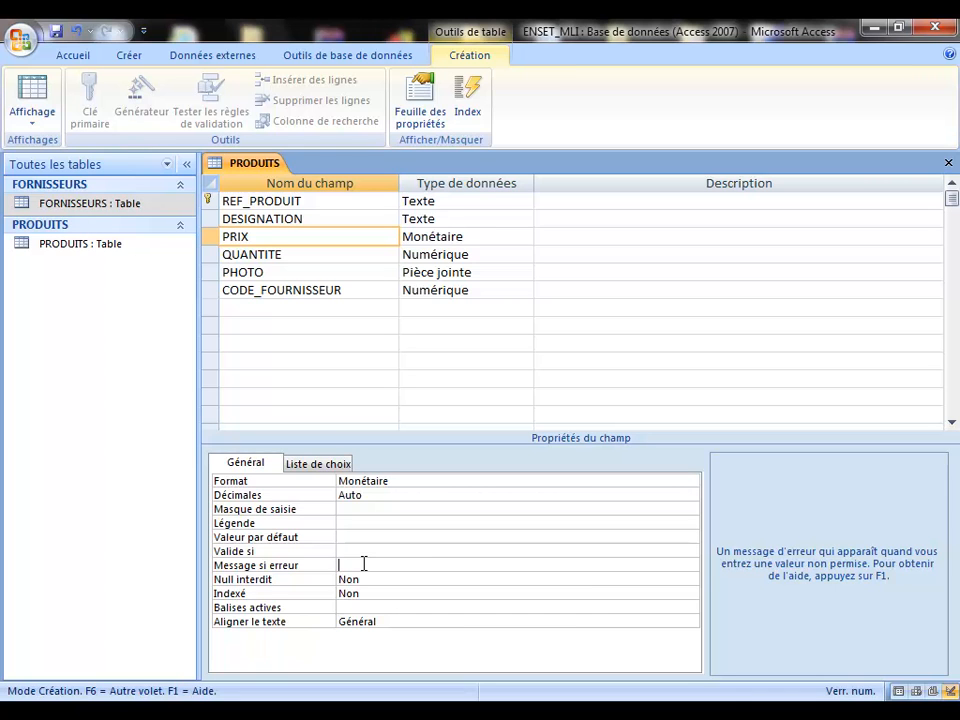
text(nombre doit)
key(BackSpace)
key(BackSpace)
key(BackSpace)
key(BackSpace)
key(BackSpace)
key(BackSpace)
key(BackSpace)
key(BackSpace)
key(BackSpace)
key(BackSpace)
key(BackSpace)
key(BackSpace)
click(362, 578)
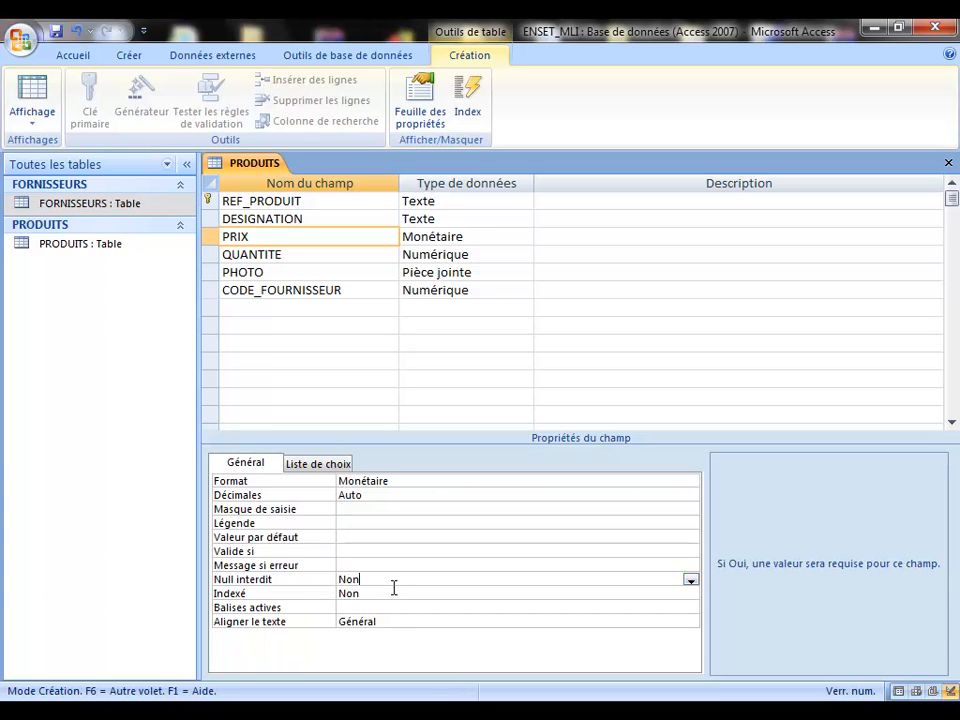
Step: Check that PRIX's Indexé property stays at Non
click(265, 598)
click(403, 594)
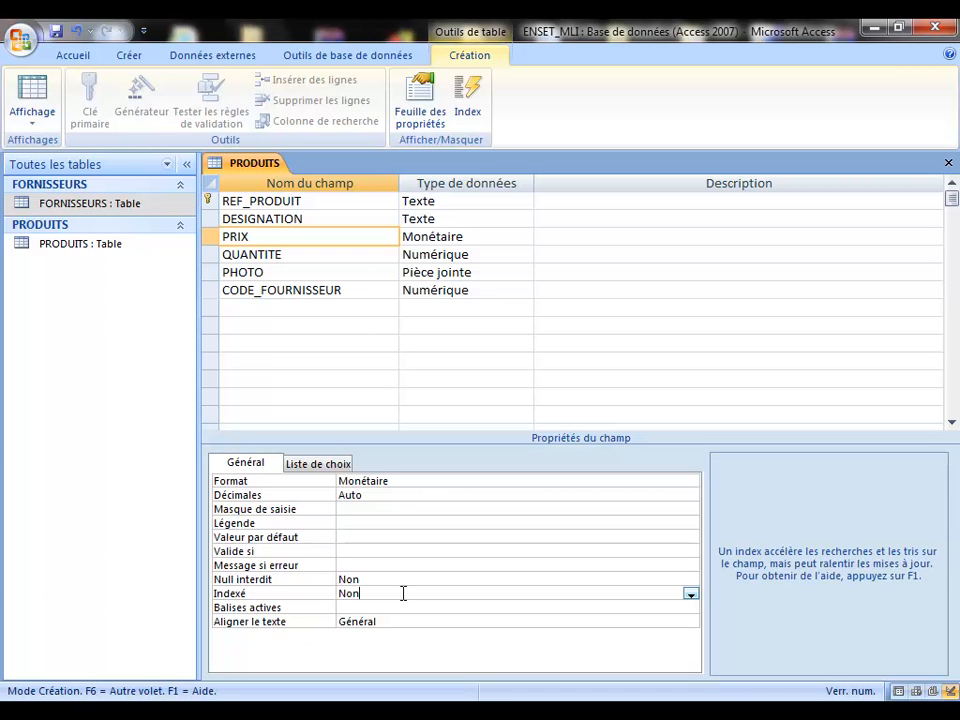
Step: Review DESIGNATION's properties: size 100, Null interdit Non, Indexé Non
click(312, 218)
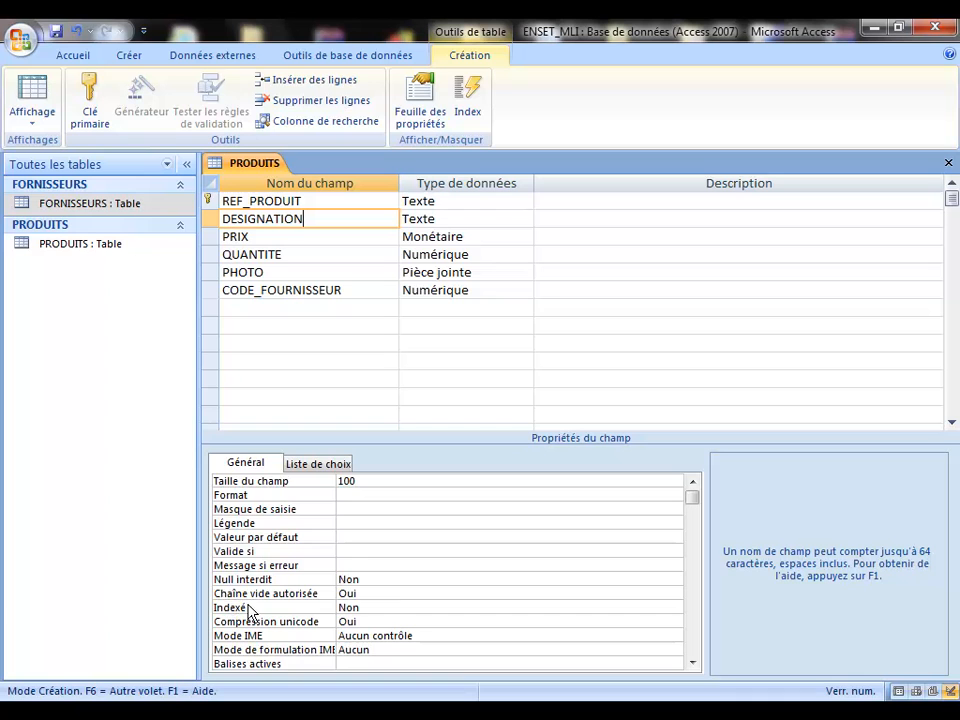
click(397, 610)
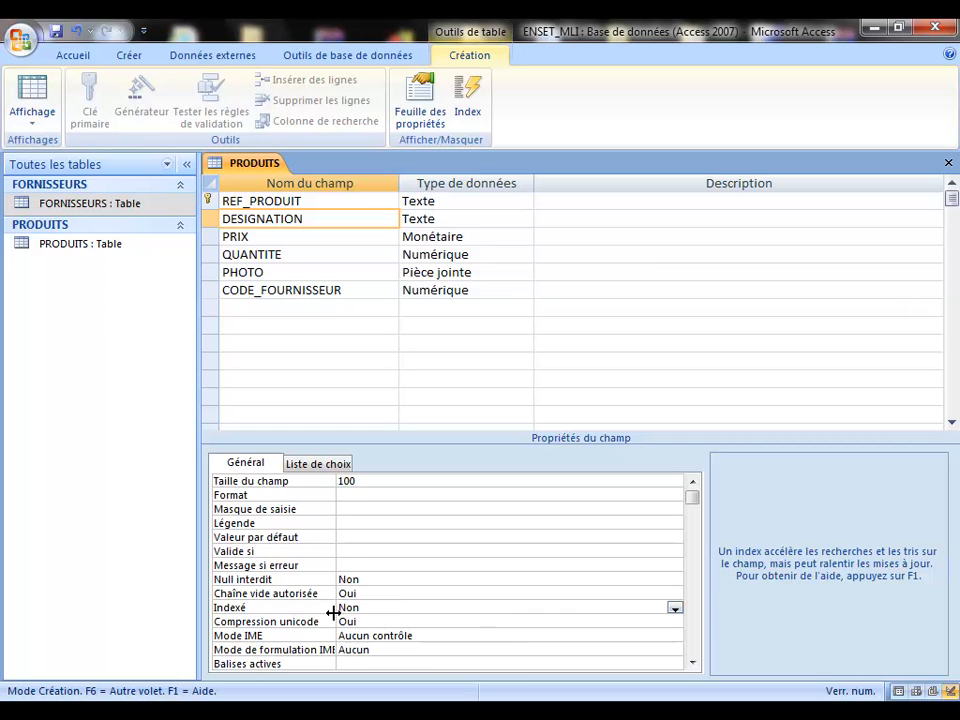
Step: Set DESIGNATION's Indexé property to 'Oui - Avec doublons'
click(676, 608)
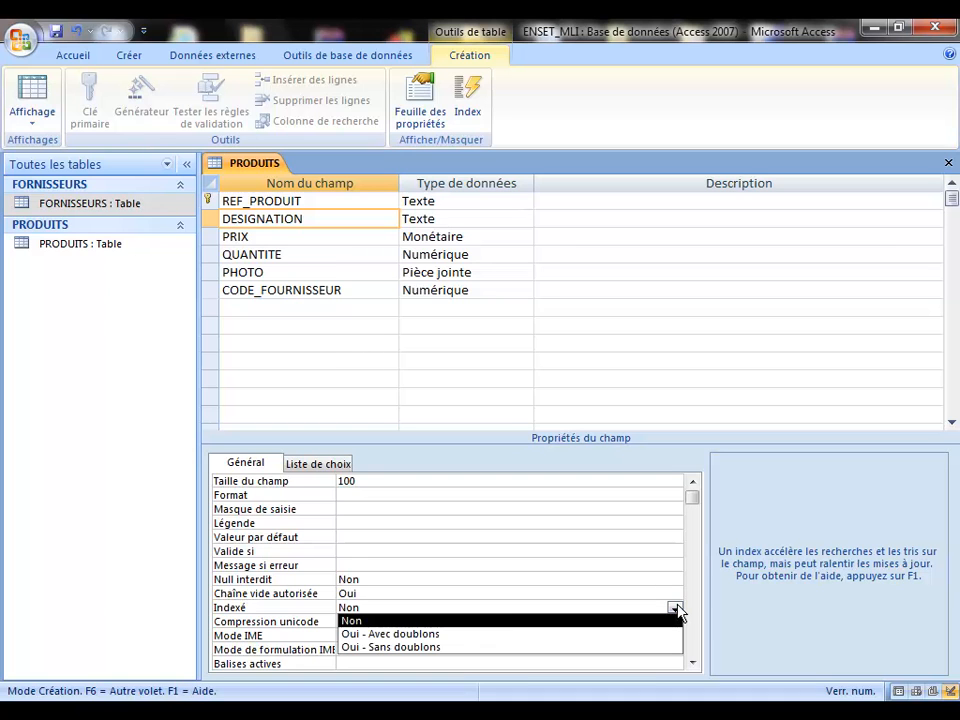
click(490, 634)
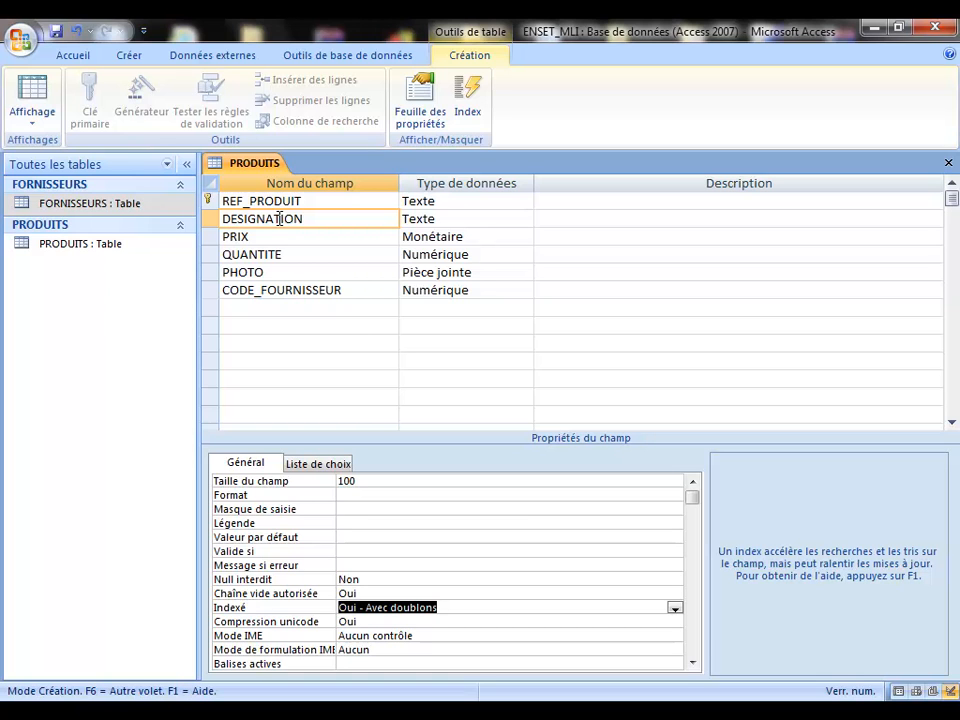
click(675, 608)
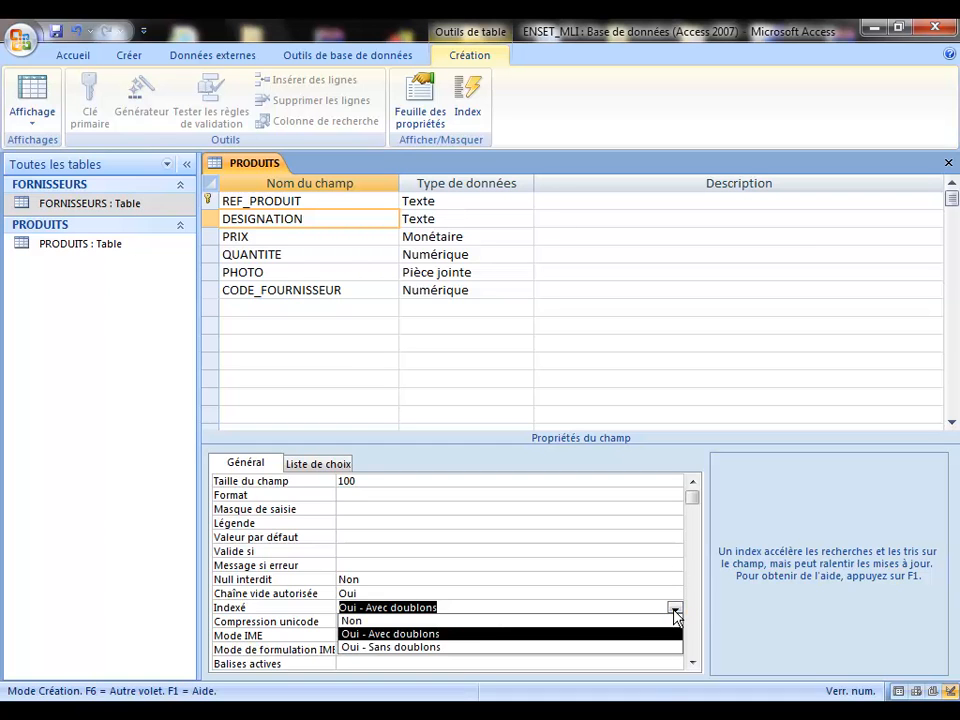
click(465, 648)
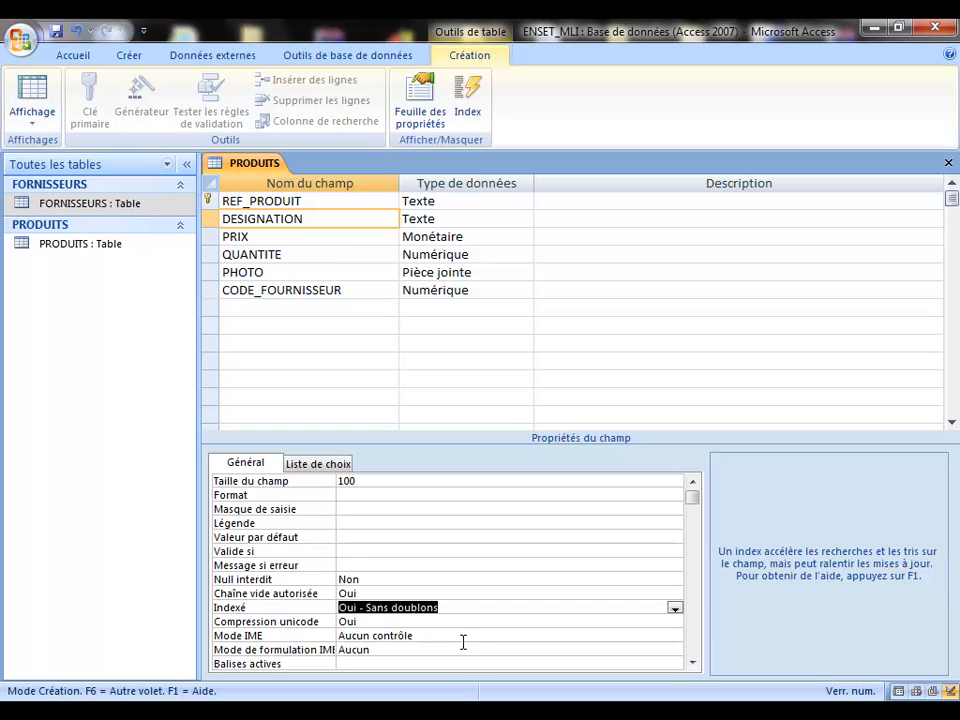
click(675, 608)
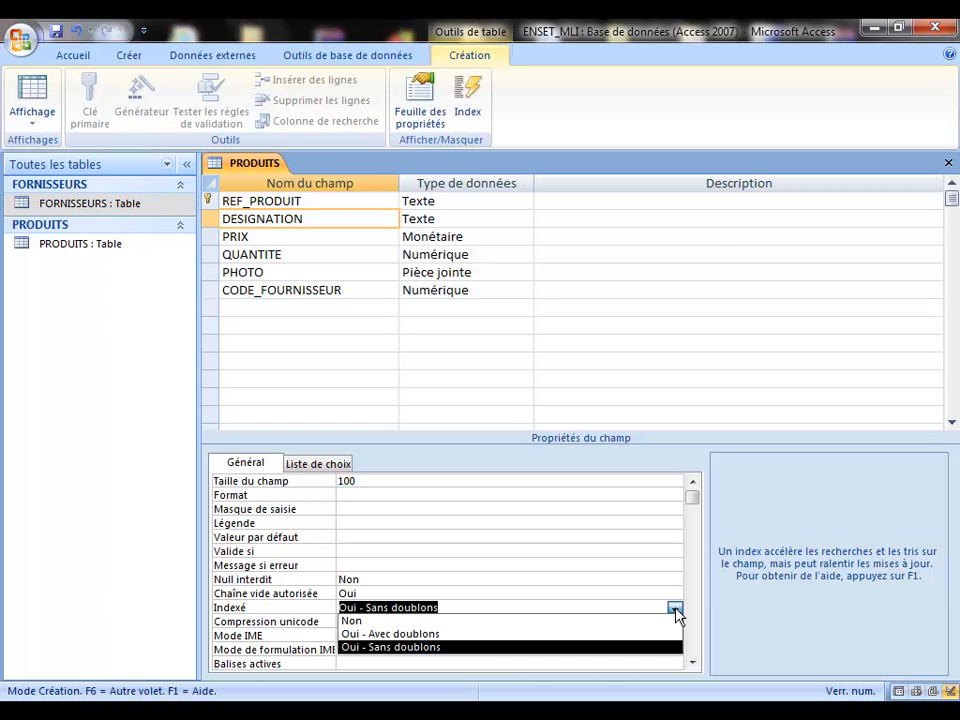
click(548, 634)
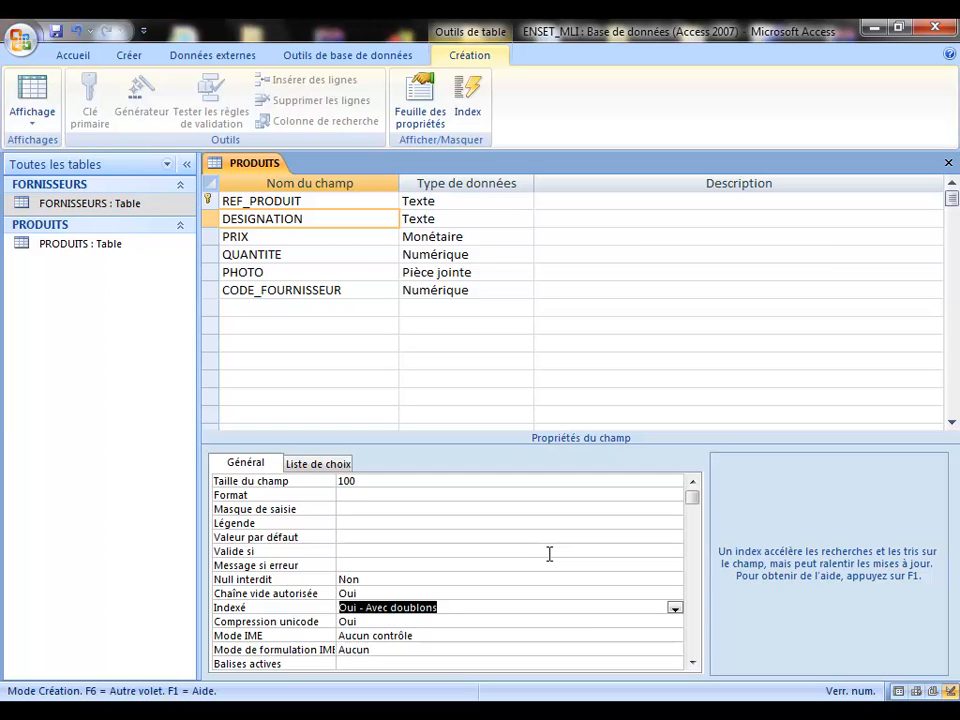
Step: Change DESIGNATION's Indexé property to 'Oui - Sans doublons'
click(675, 608)
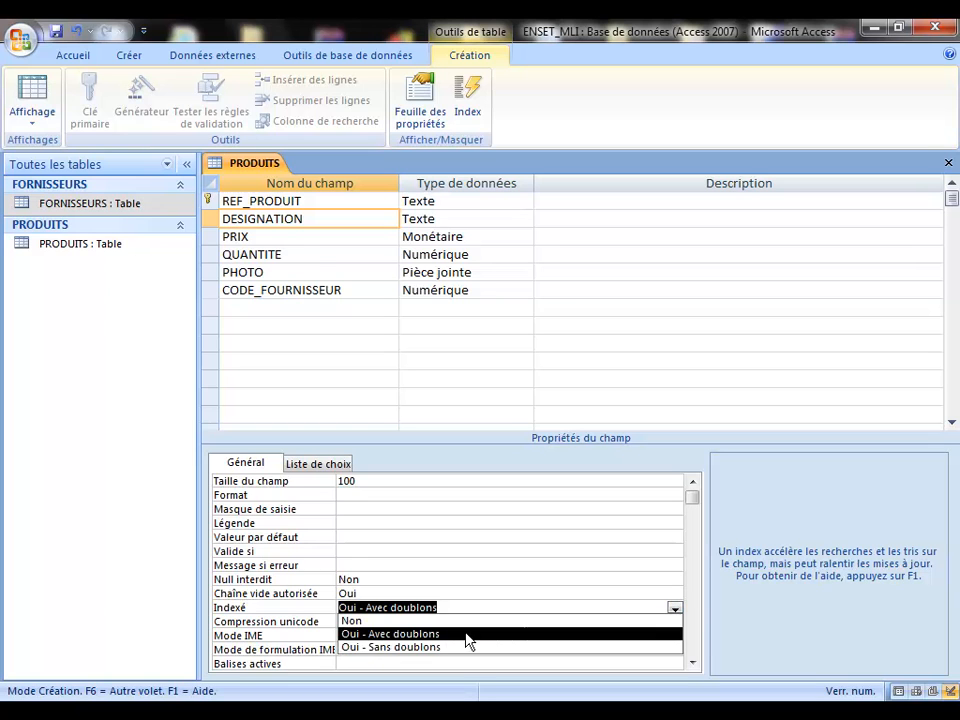
click(438, 648)
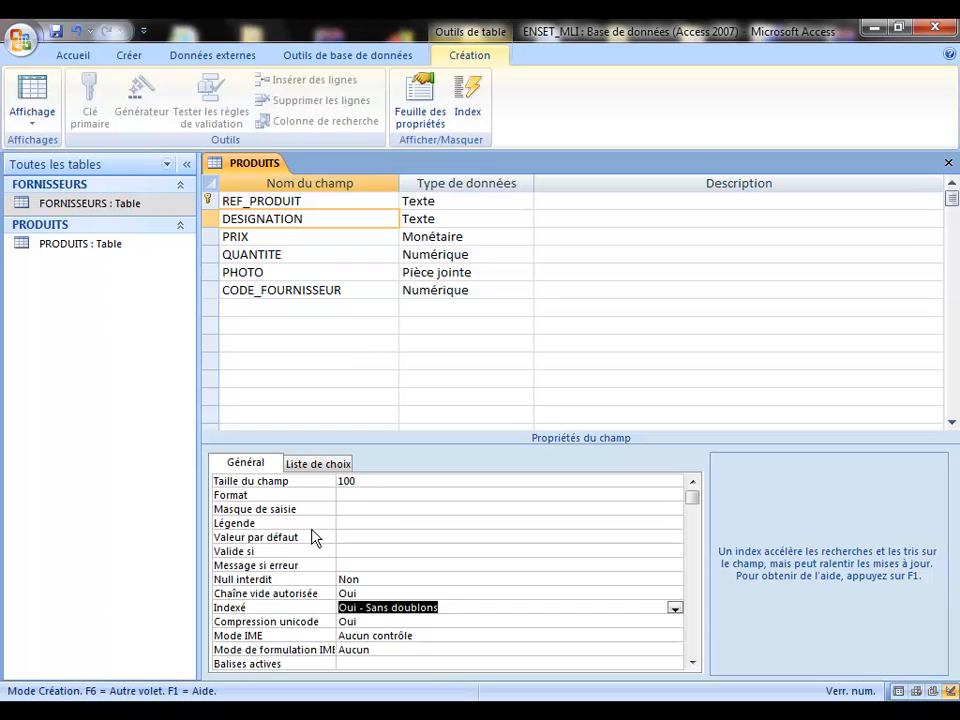
Step: Review DESIGNATION's Valeur par défaut, Valide si and Message si erreur properties, then save the PRODUITS design
click(349, 540)
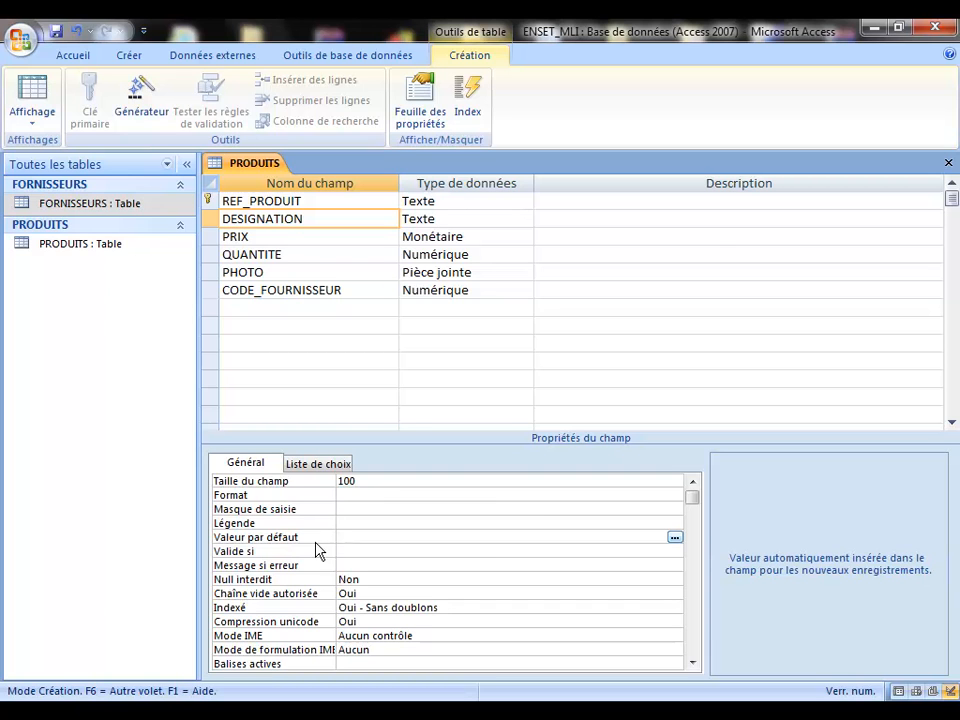
click(351, 551)
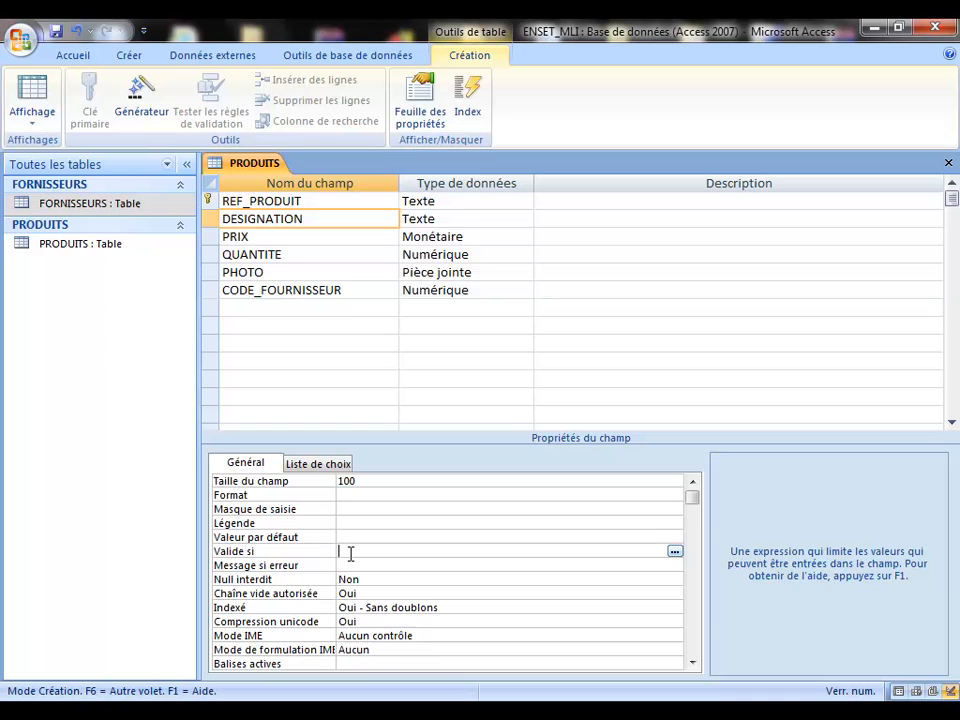
click(349, 566)
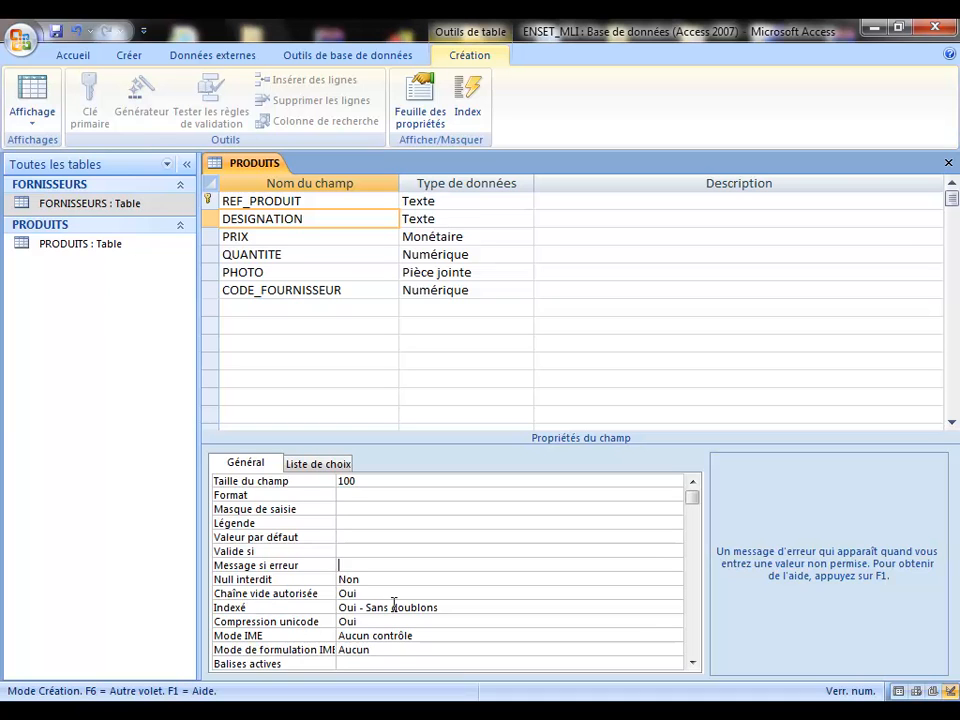
click(394, 604)
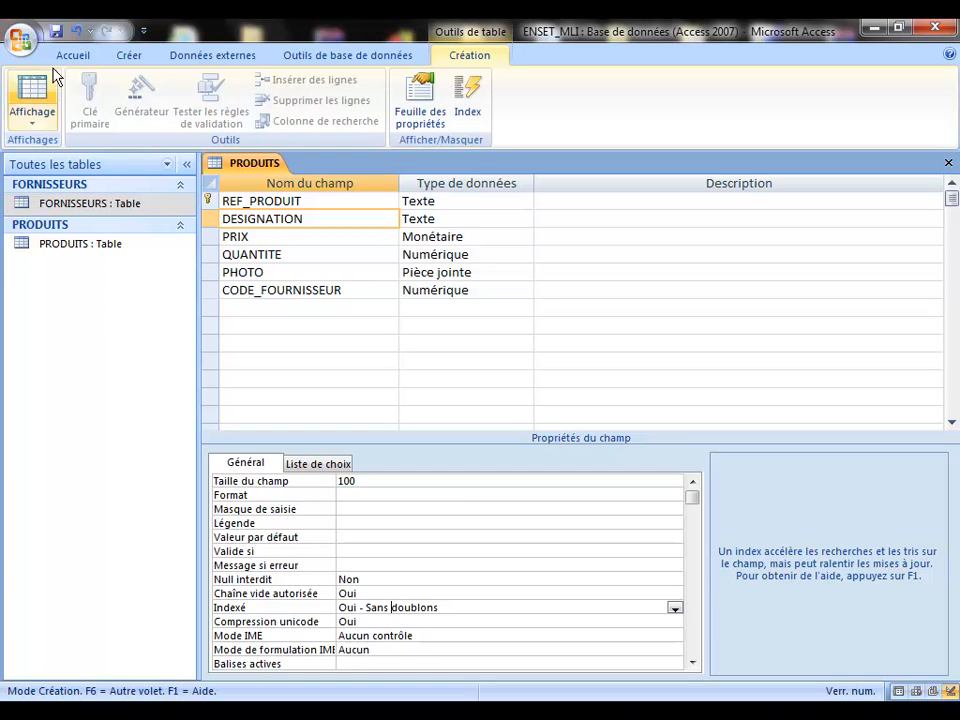
click(56, 38)
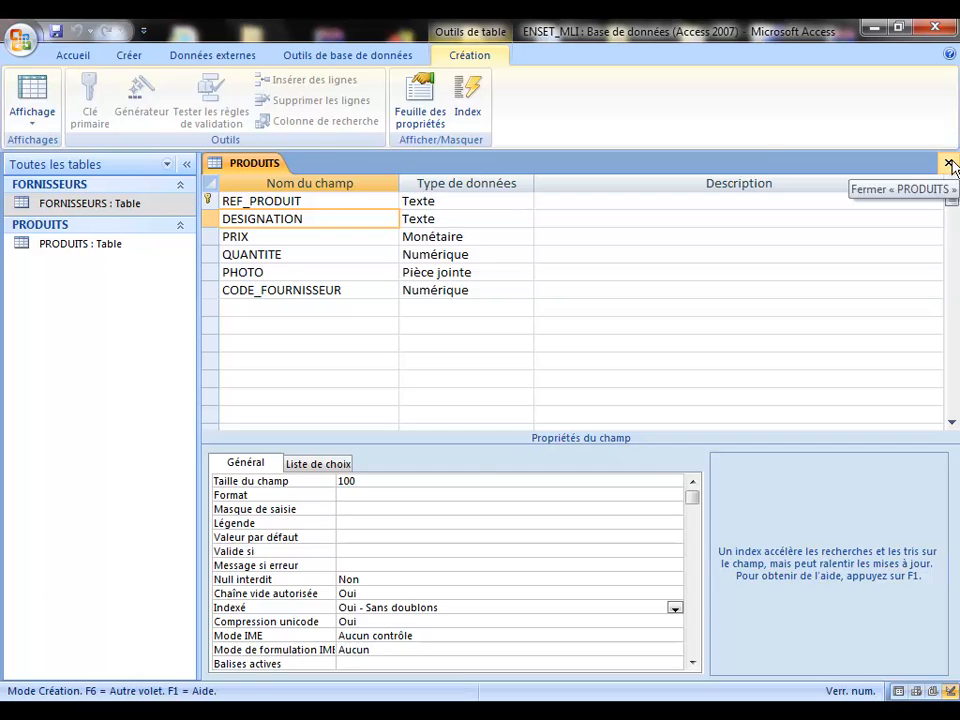
Step: Close the PRODUITS design and discard a new blank table started from Création de table
click(948, 163)
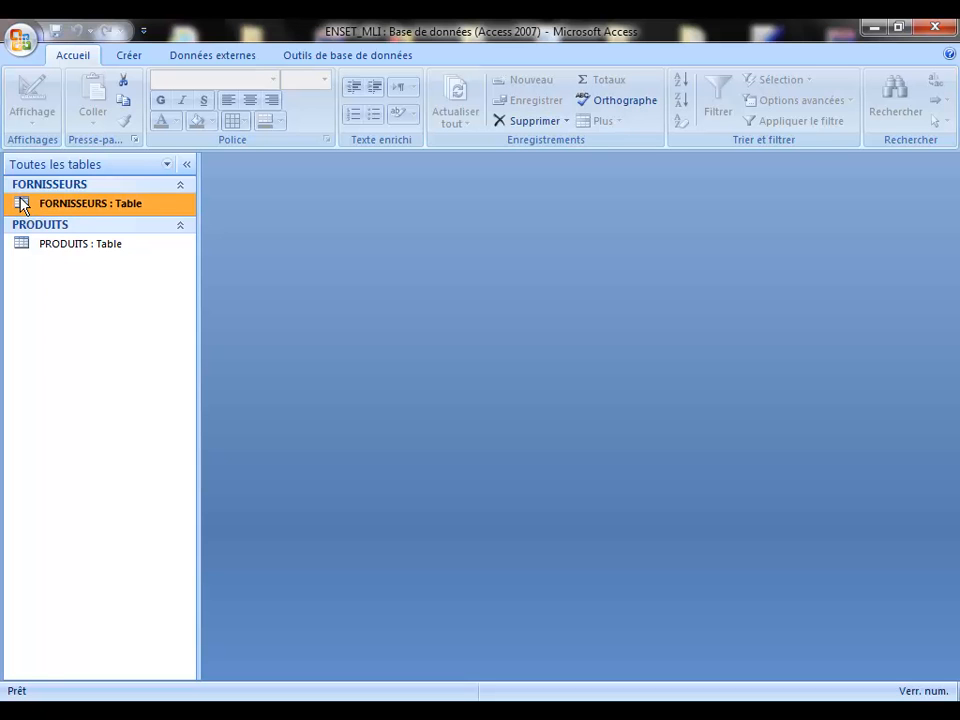
click(134, 57)
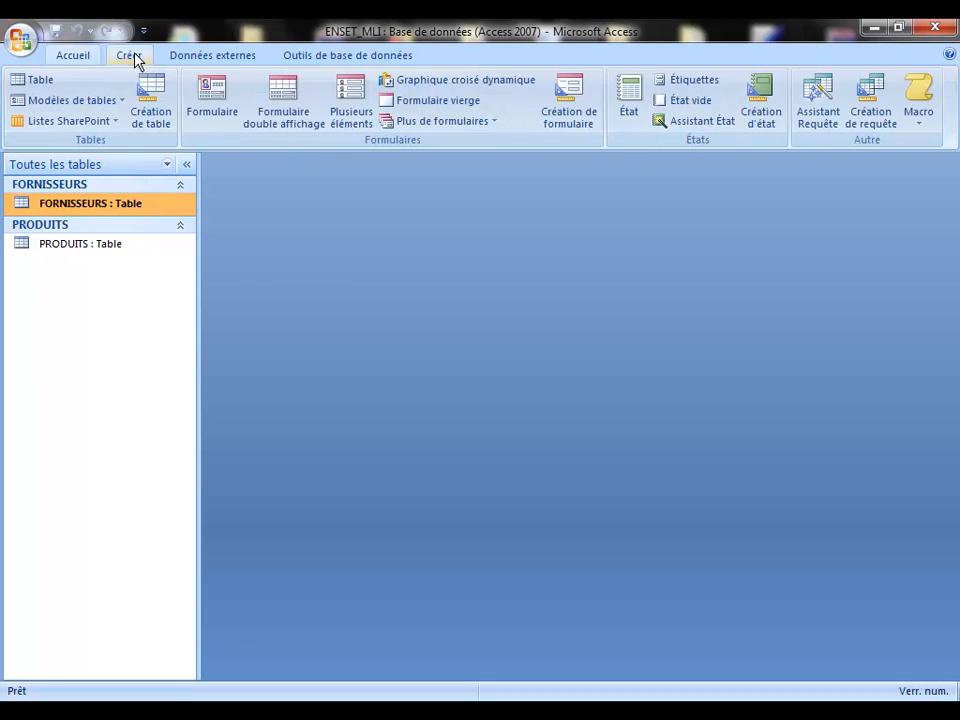
click(152, 98)
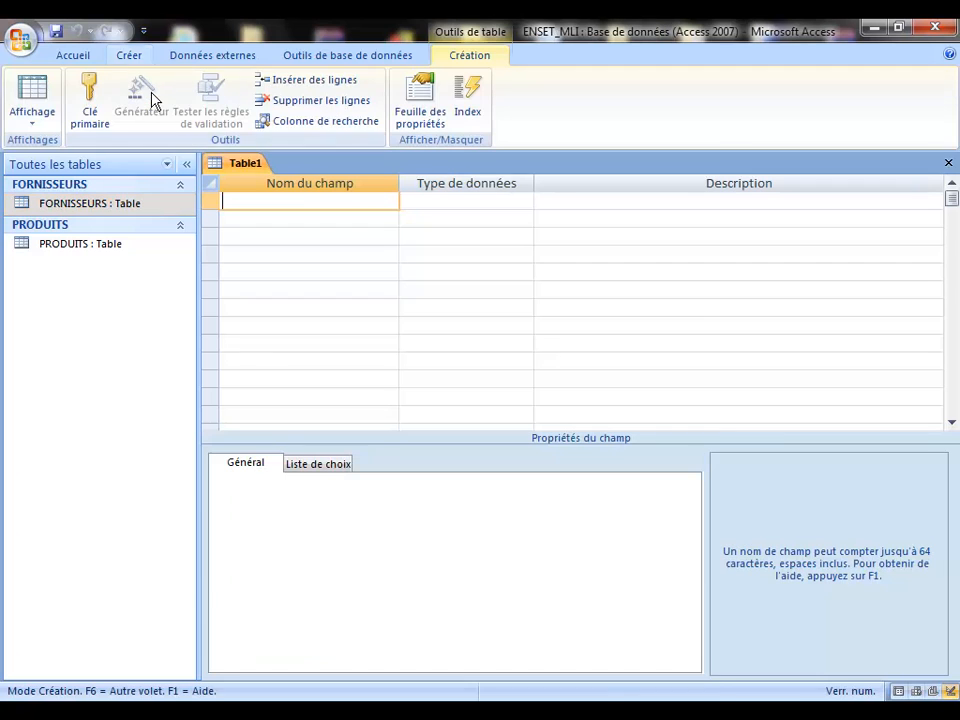
click(949, 167)
Step: Select the PRODUITS table and bring up its context menu
click(100, 255)
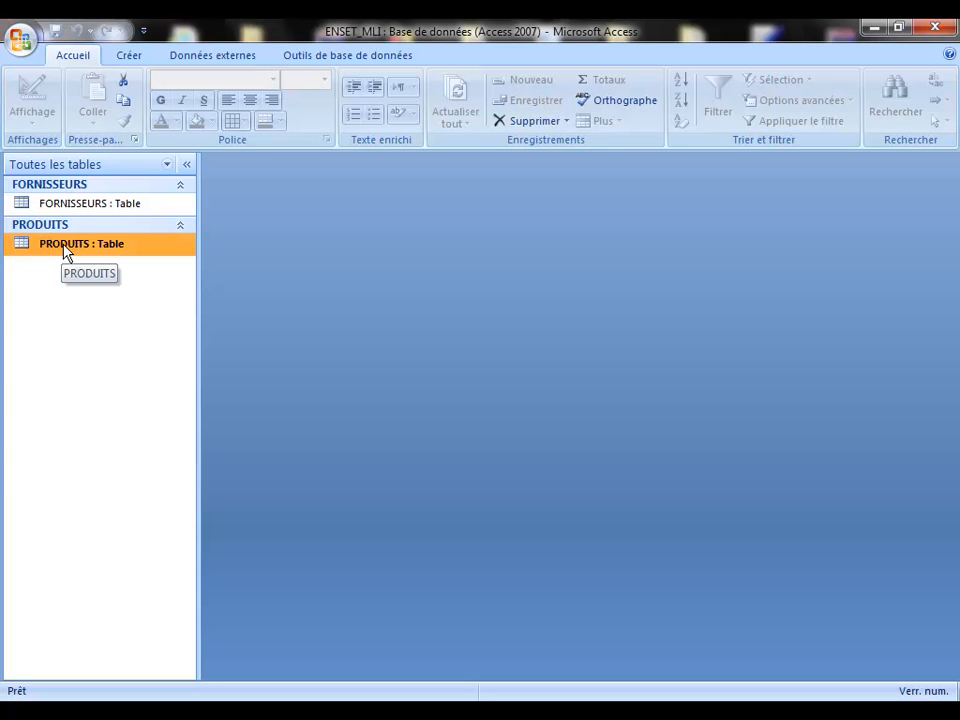
click(140, 57)
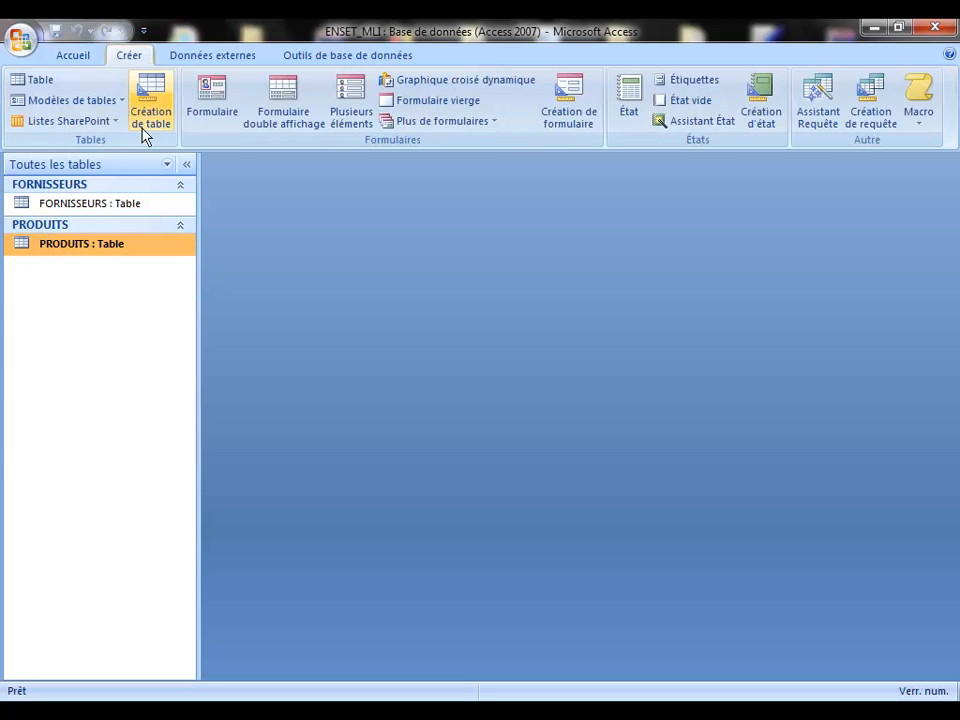
right_click(95, 247)
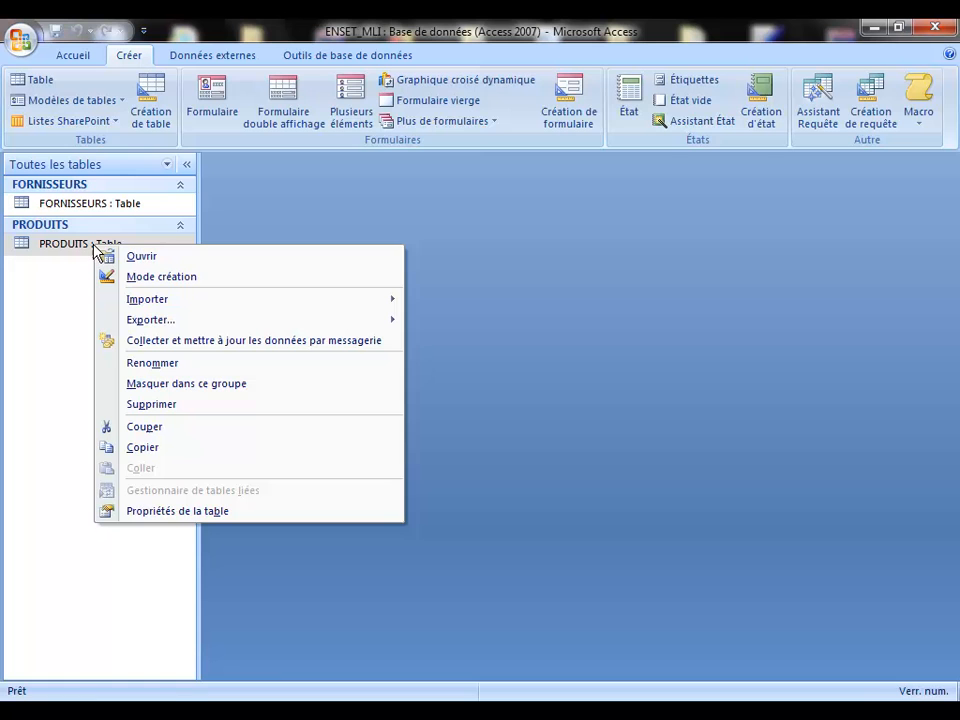
click(170, 277)
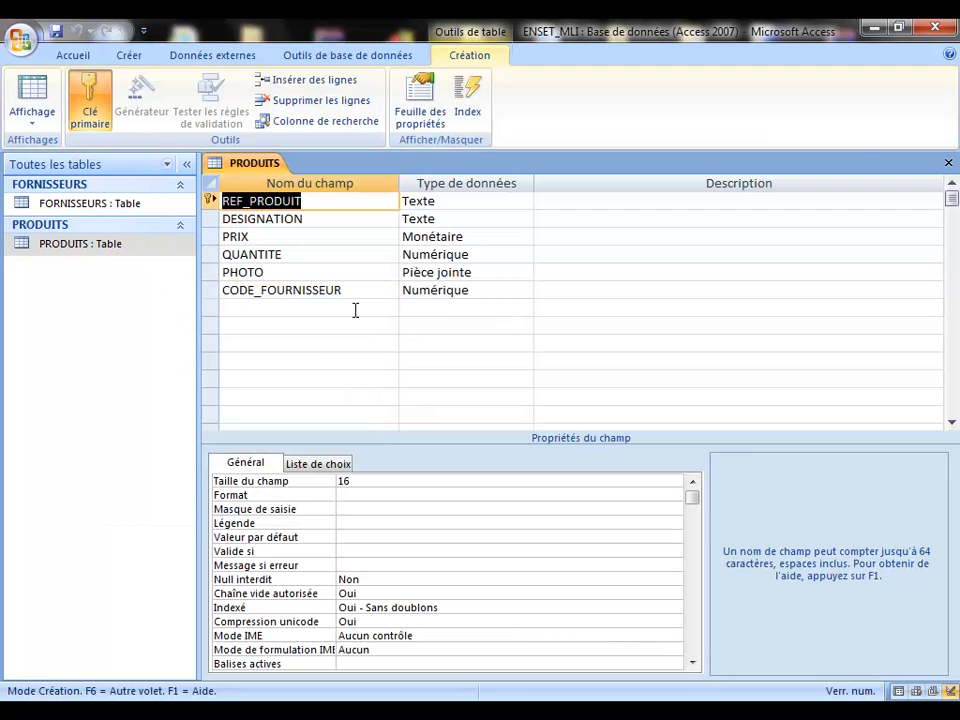
click(281, 289)
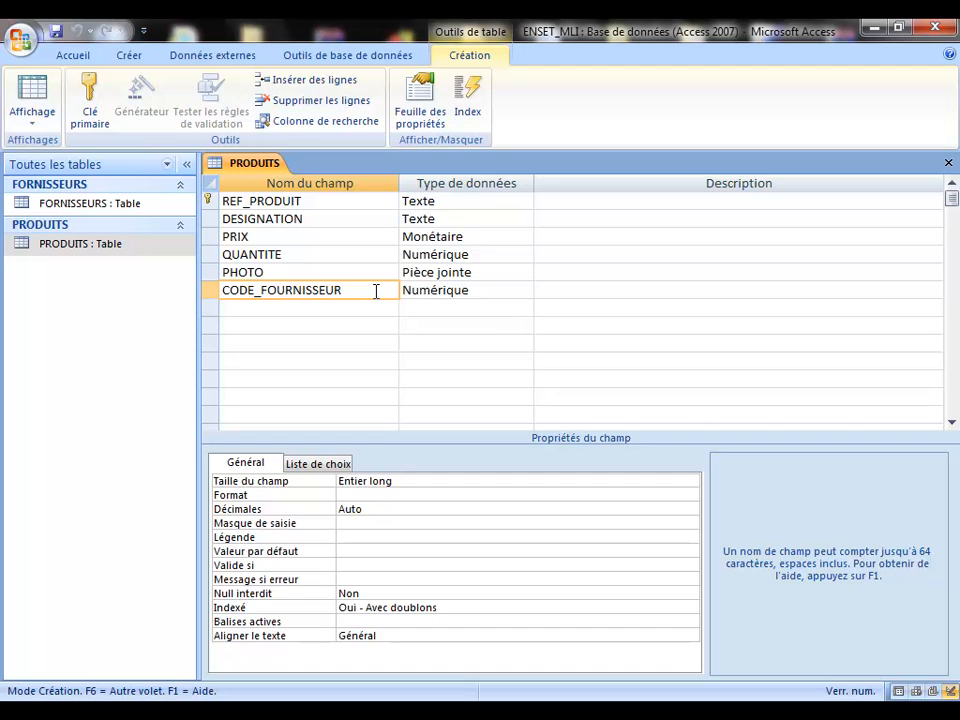
click(949, 163)
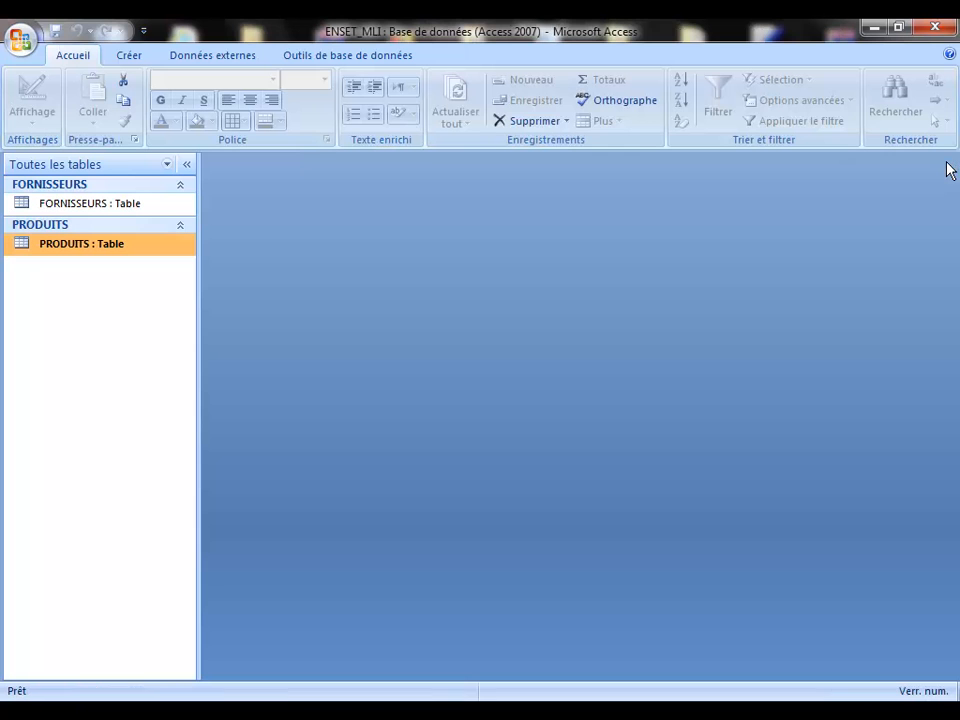
Step: Open PRODUITS and enter product P1, 'HP 5400', priced 3400
double_click(25, 248)
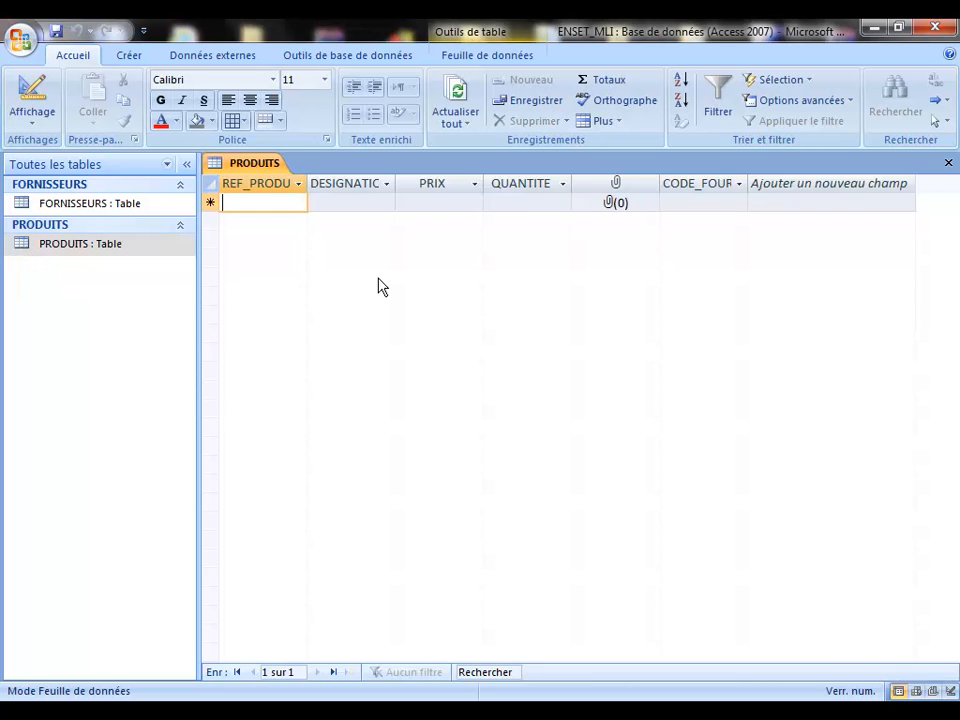
text(P1)
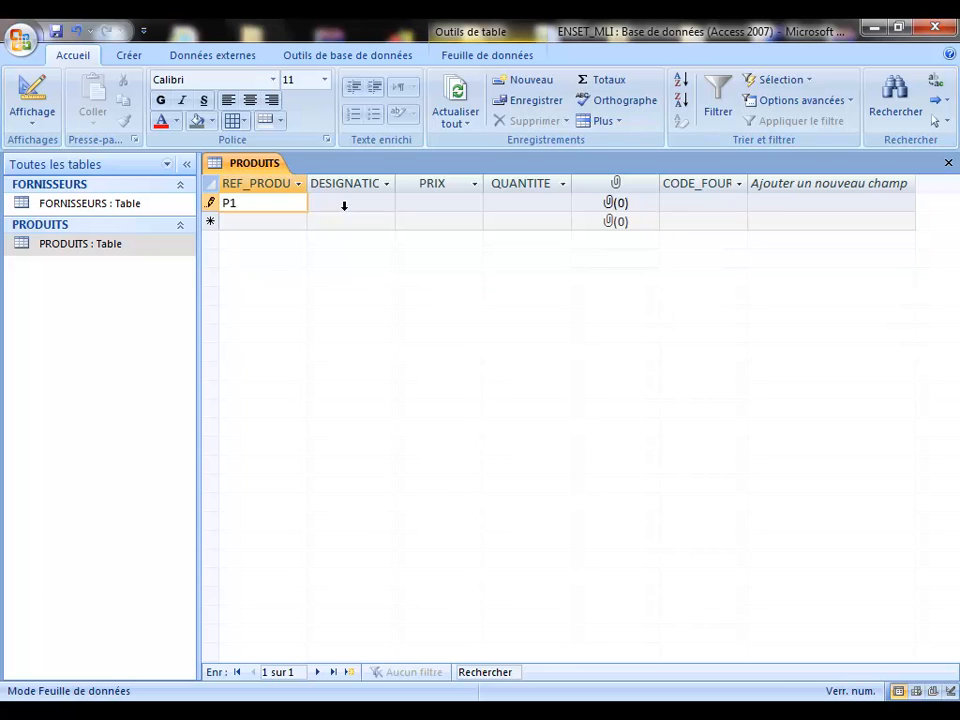
click(341, 204)
text(H)
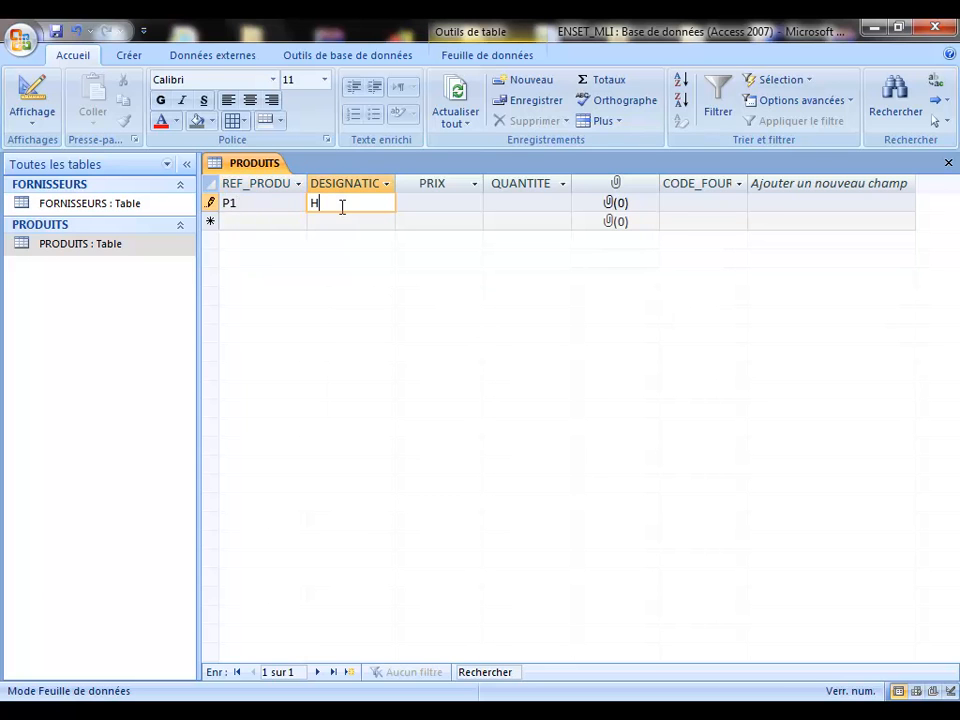
text(P 5400)
click(456, 205)
text(3400)
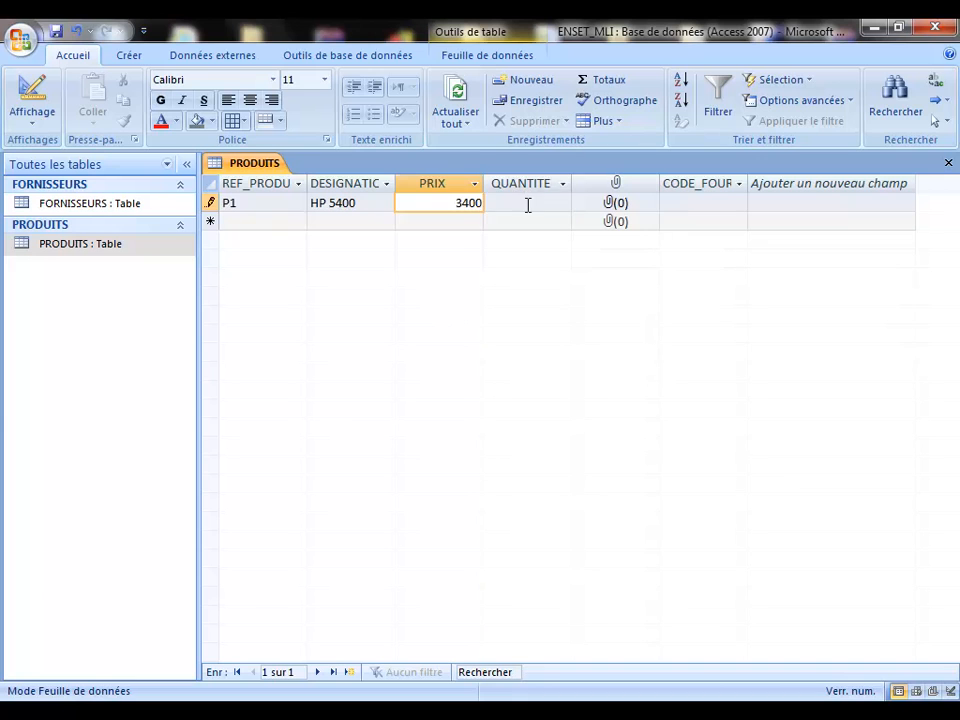
click(528, 205)
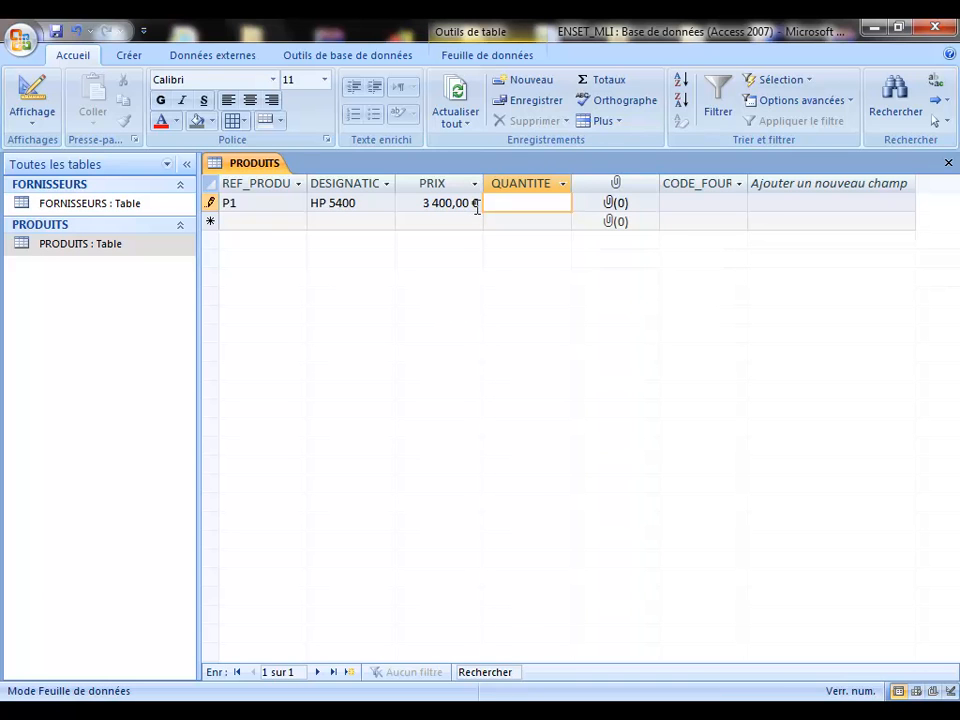
Step: Check the price displays as 3 400,00 €, then enter quantity 56 and reach CODE_FOURNISSEUR
double_click(475, 203)
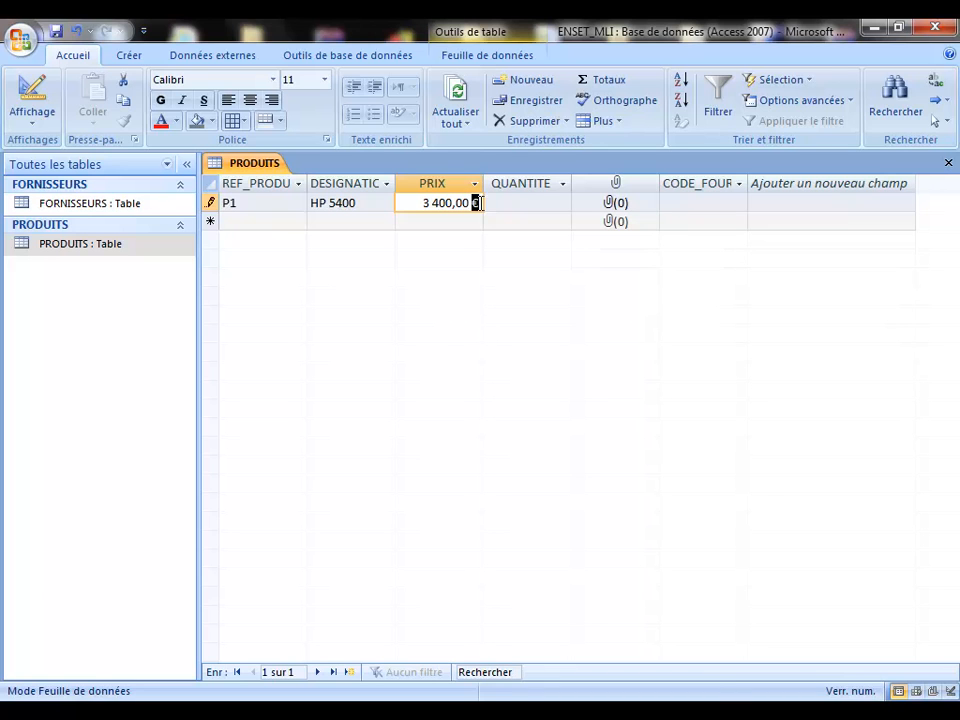
click(533, 201)
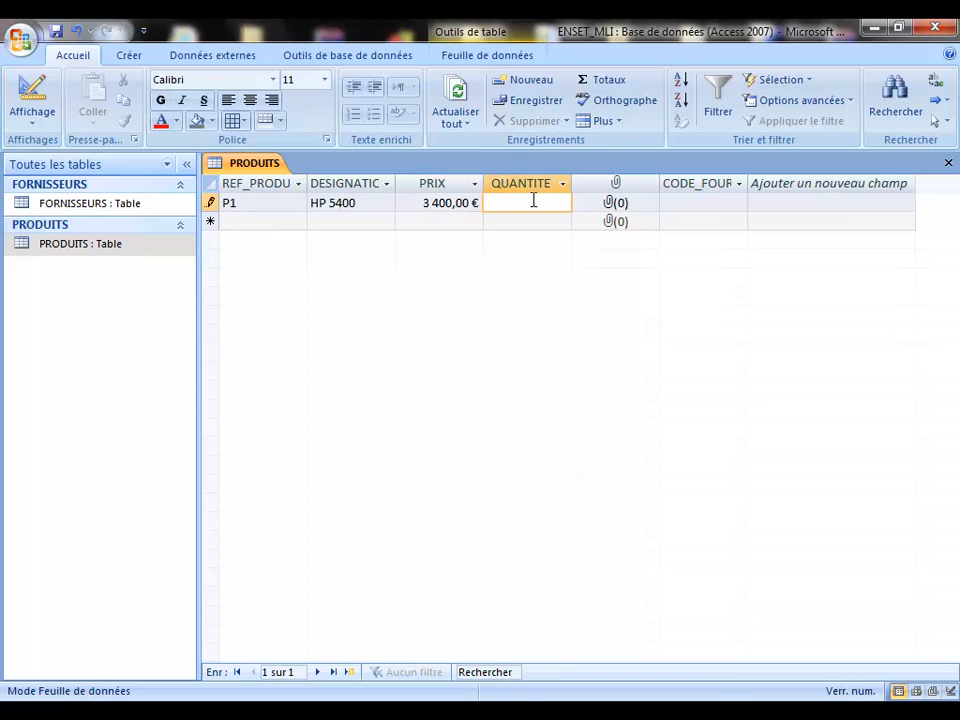
text(56)
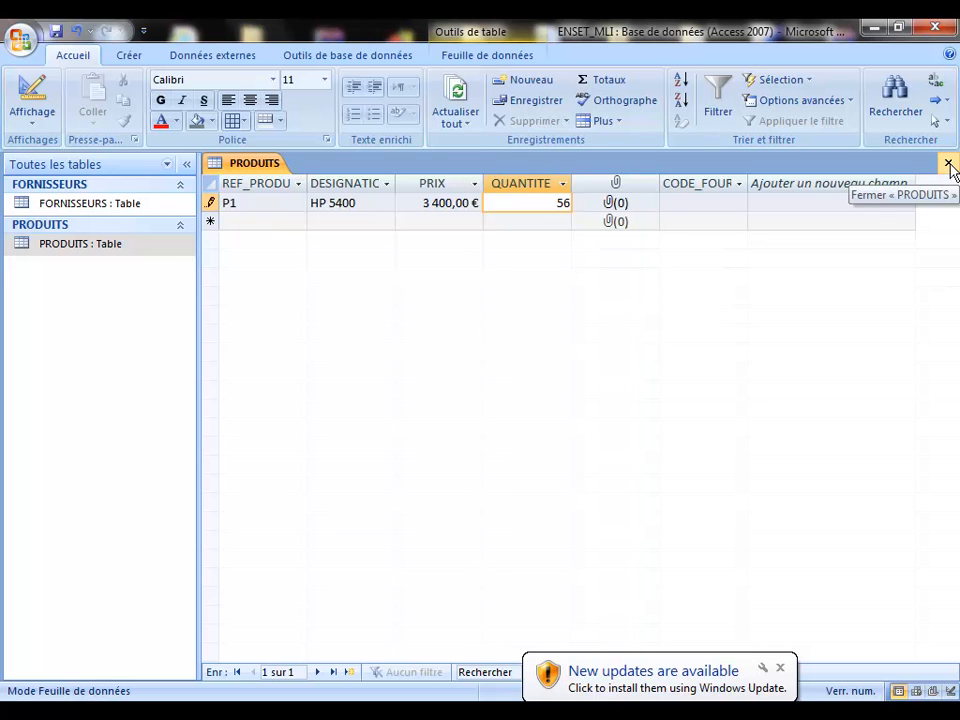
click(676, 202)
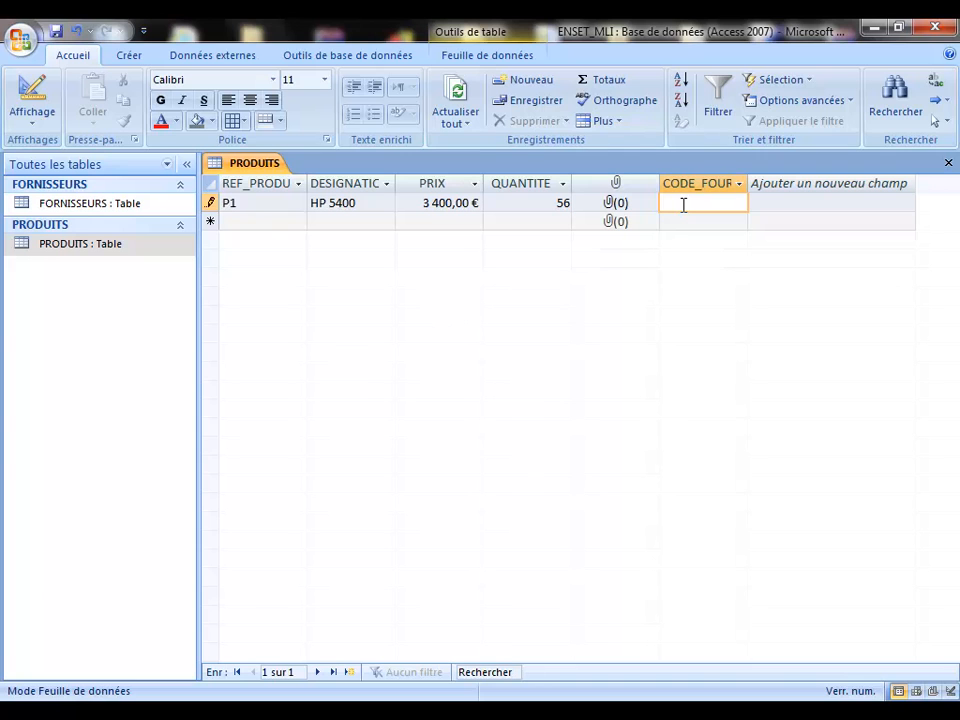
Step: Enter supplier code 1 for P1, then close and reopen PRODUITS
text(1)
click(948, 162)
double_click(24, 243)
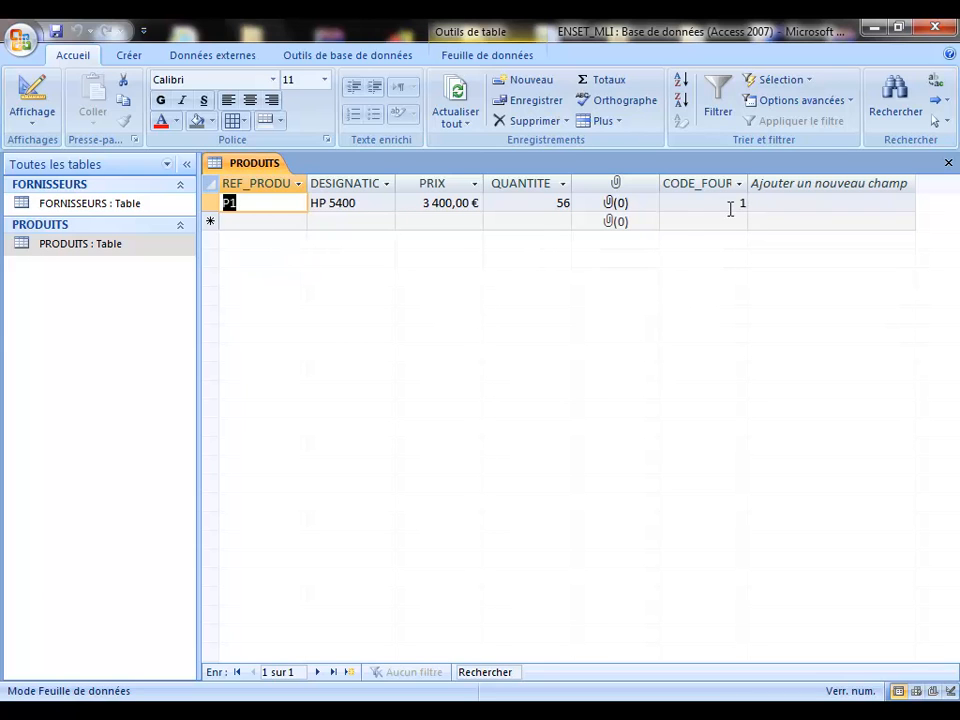
Step: Re-enter P1's supplier code as 1 and switch to the PowerPoint presentation
click(725, 202)
text(1)
key(BackSpace)
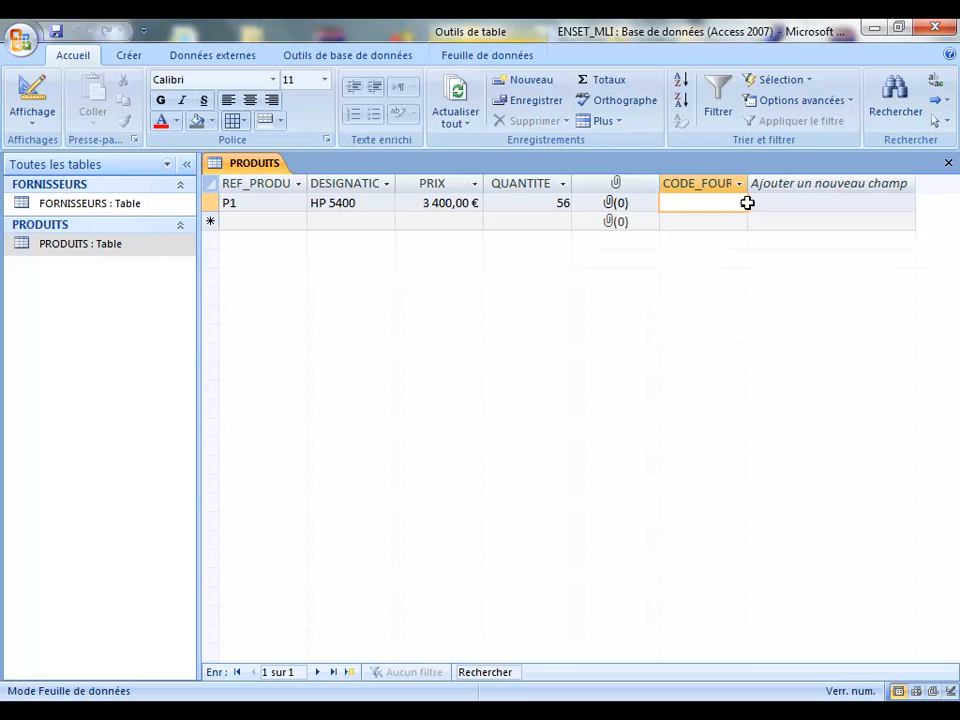
text(1)
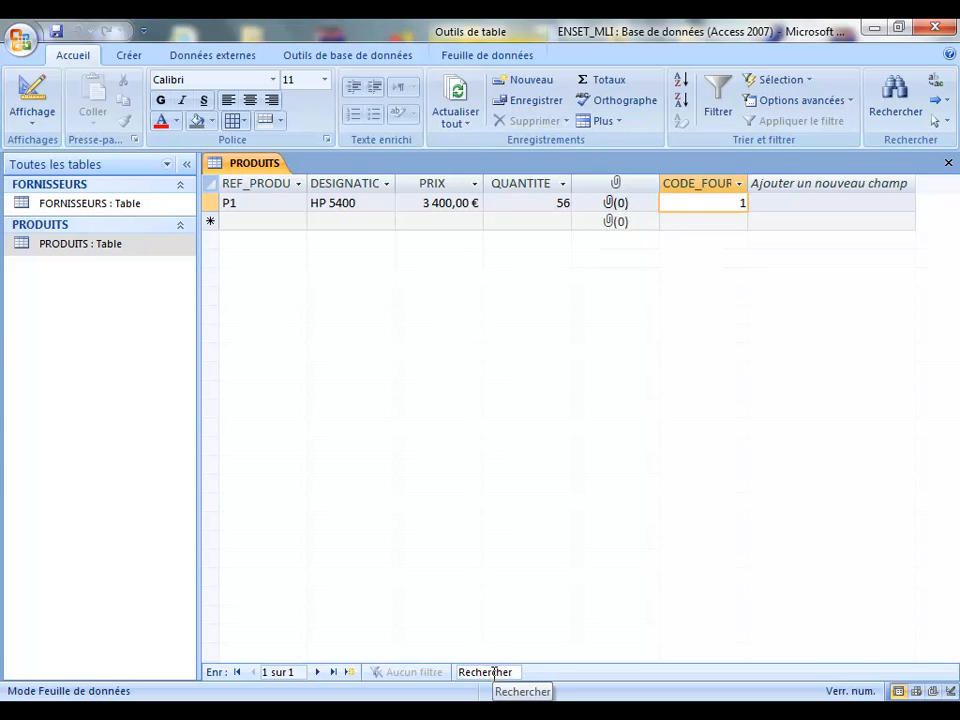
key(alt+Tab)
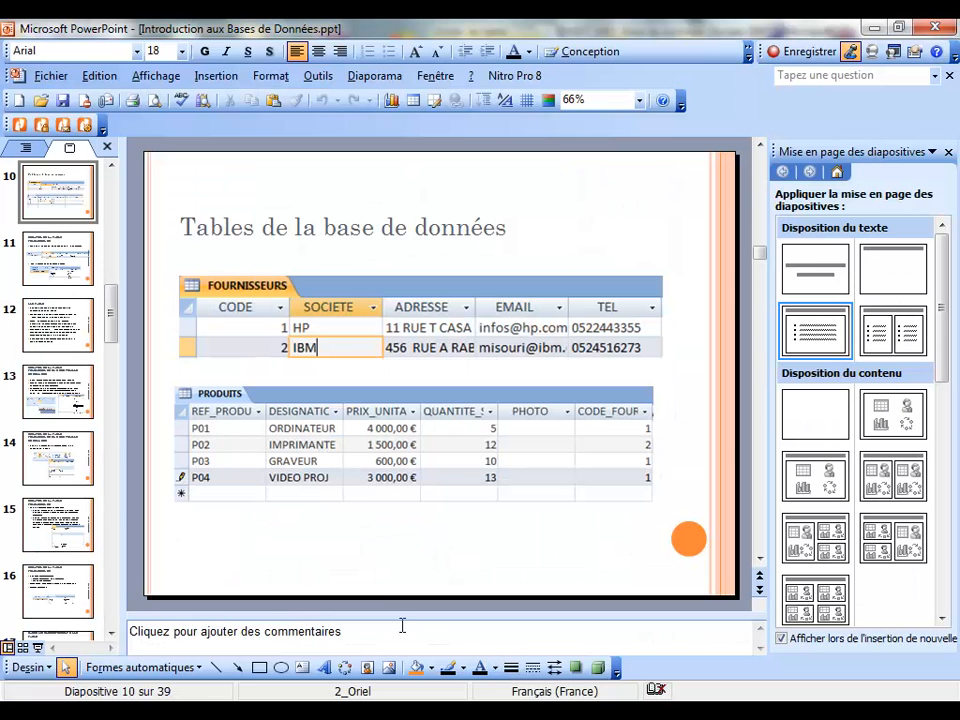
Step: Show slide 10 'Tables de la base de données' full screen, then return to Access
click(37, 647)
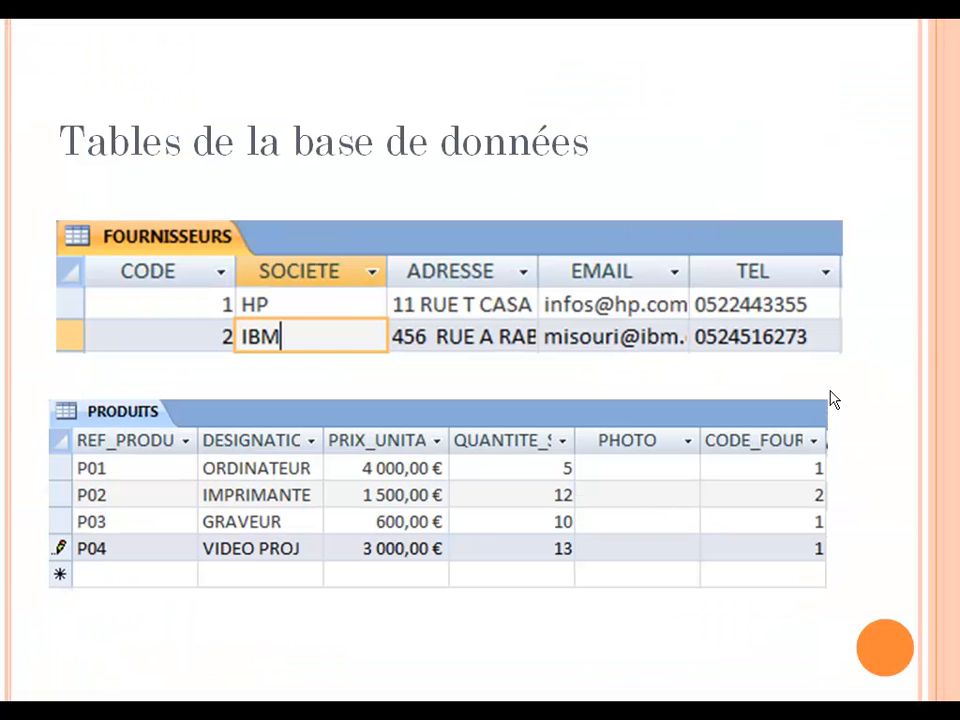
key(Escape)
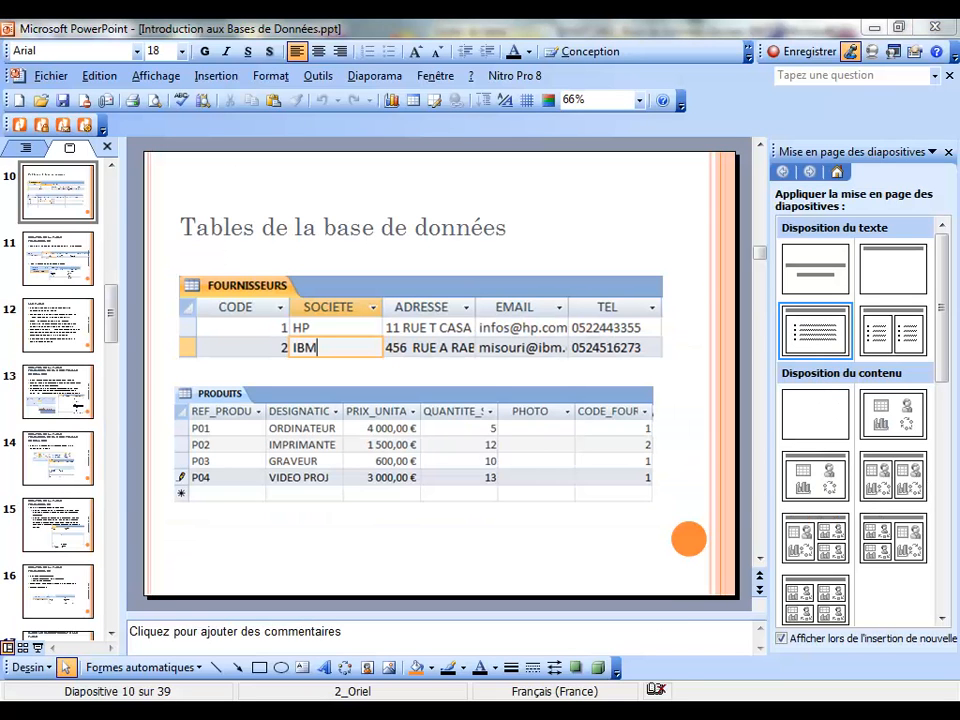
key(alt+Tab)
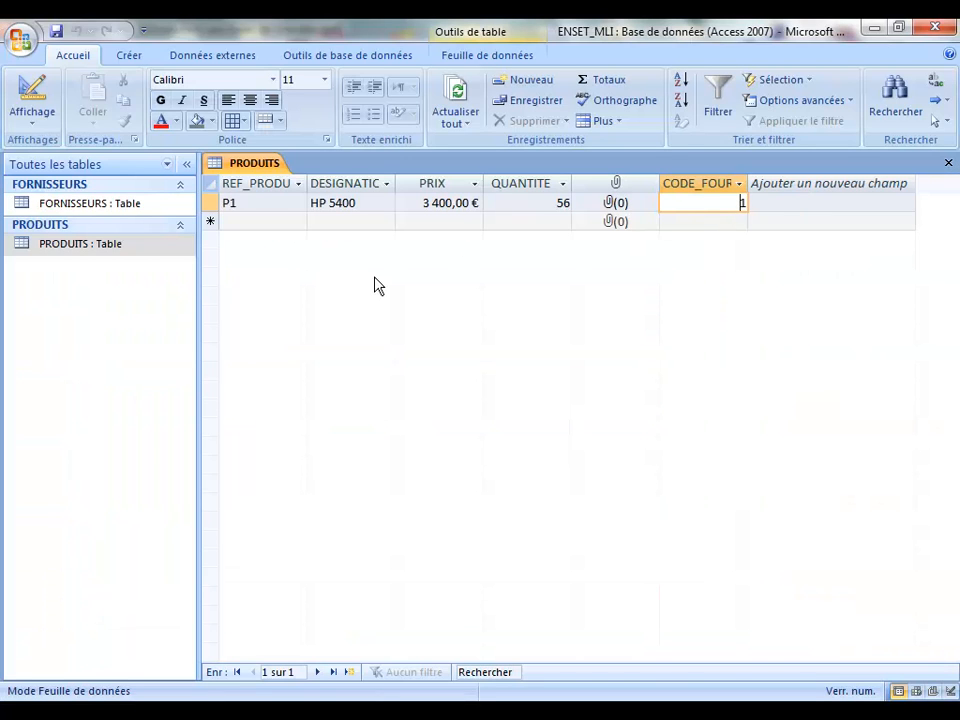
Step: Reopen PRODUITS in Mode création and list CODE_FOURNISSEUR's available data types
click(948, 164)
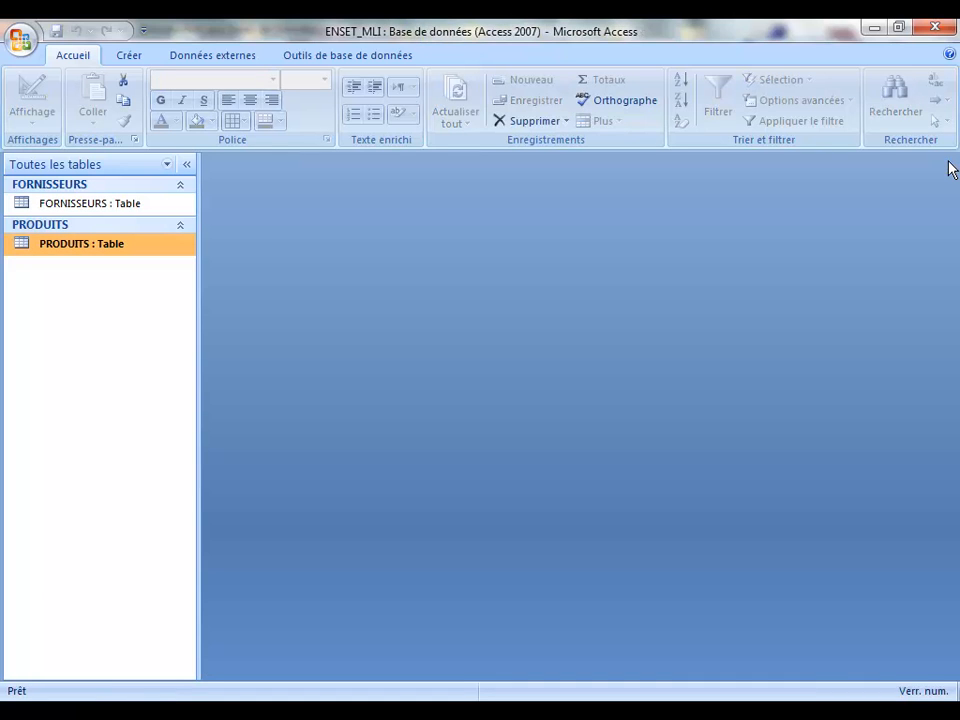
right_click(89, 249)
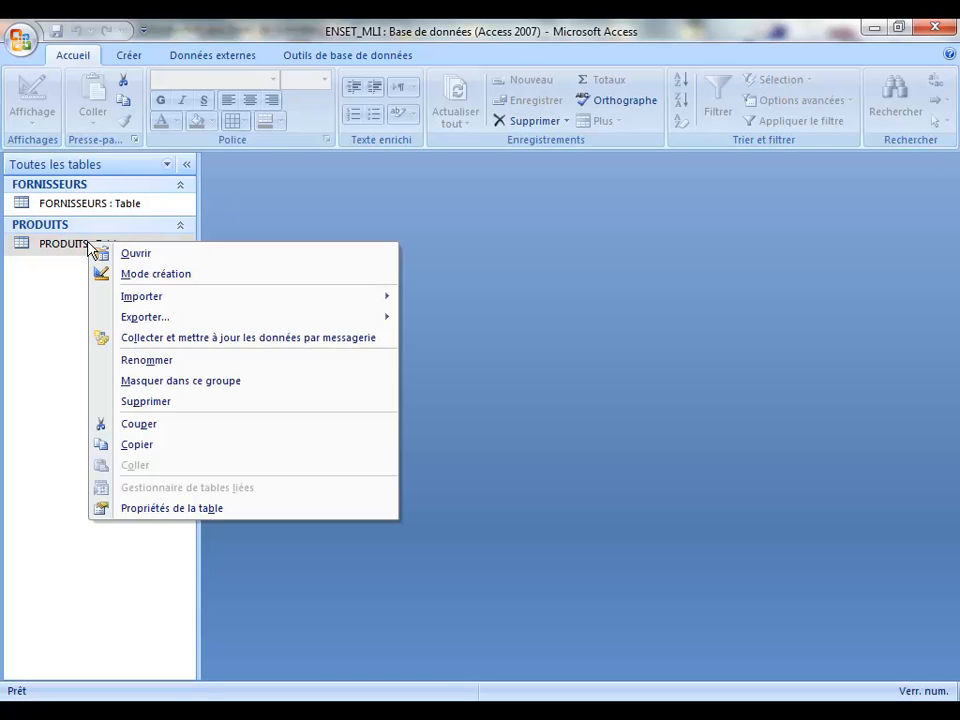
click(150, 274)
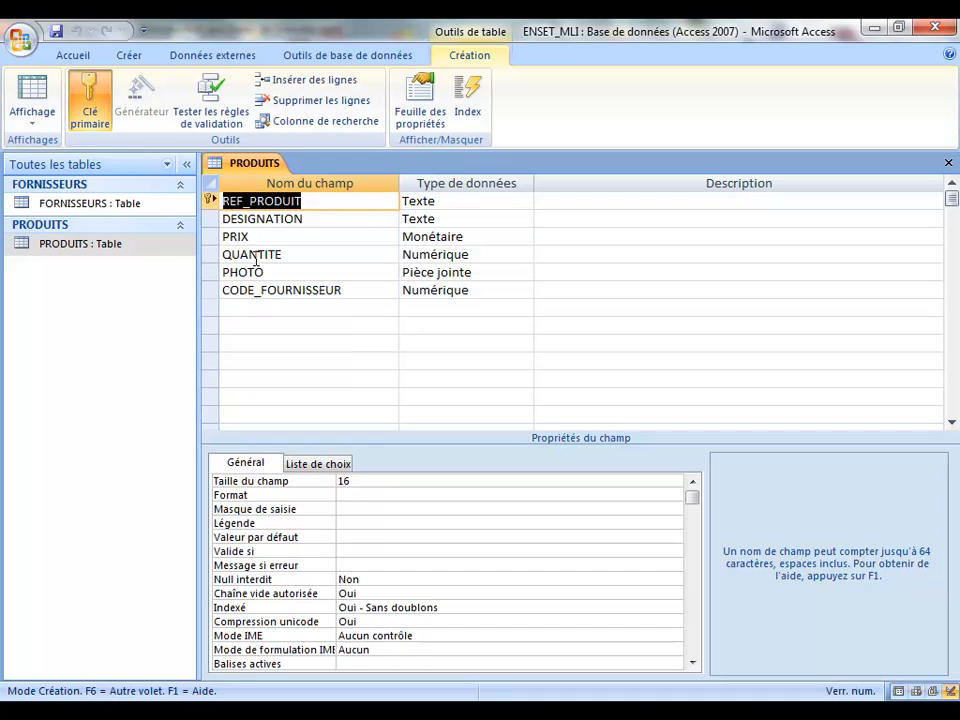
click(430, 289)
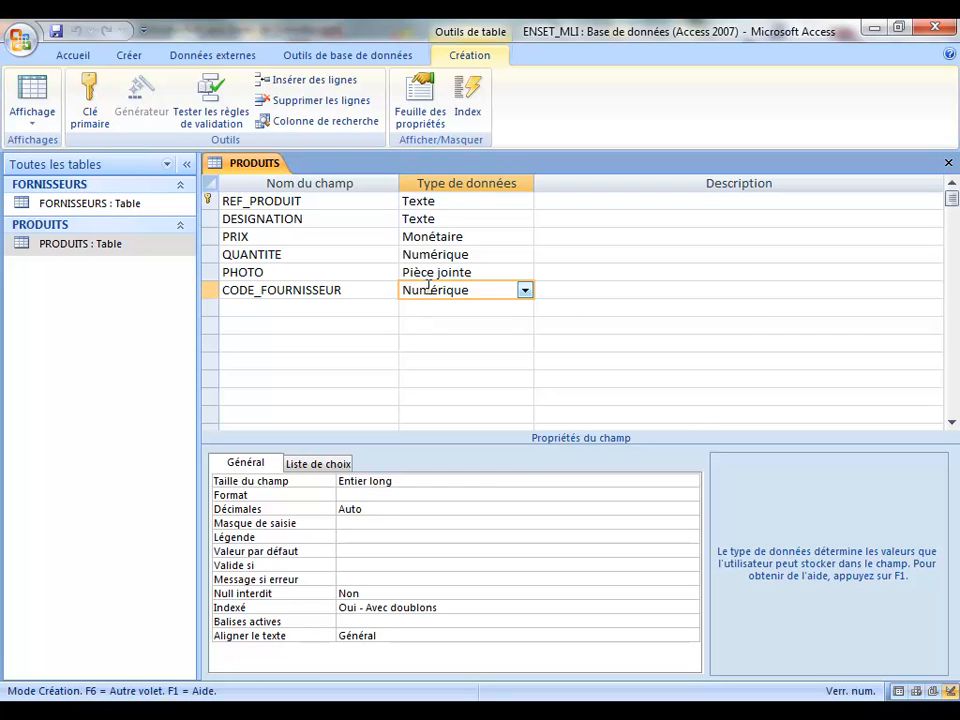
click(525, 292)
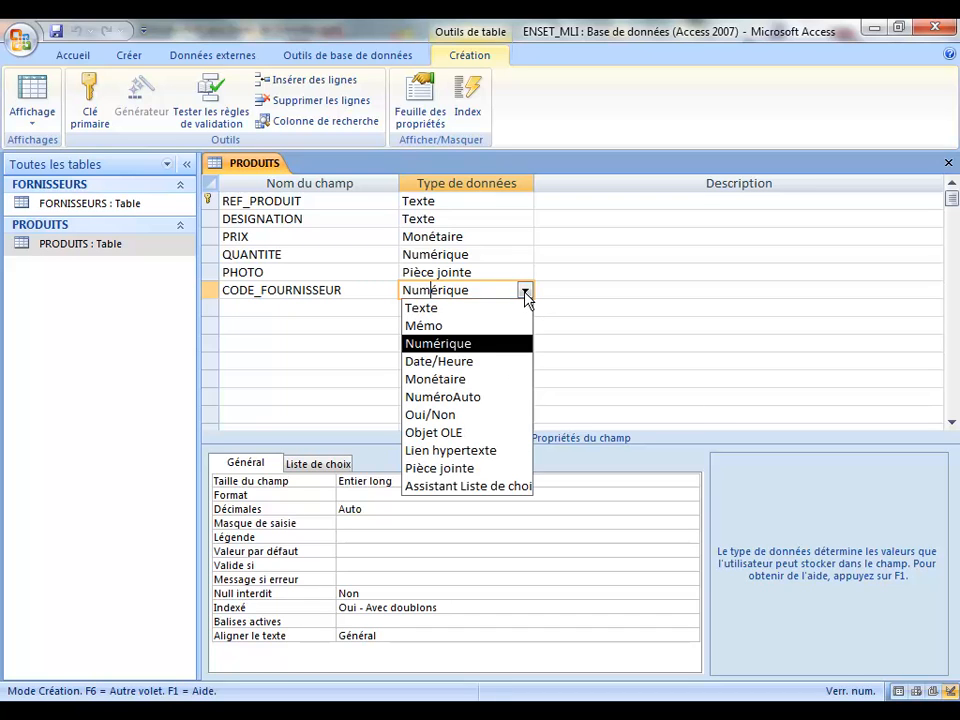
Step: Run the Assistant Liste de choix on CODE_FOURNISSEUR with table-lookup values, then bring up the recorder window
click(494, 487)
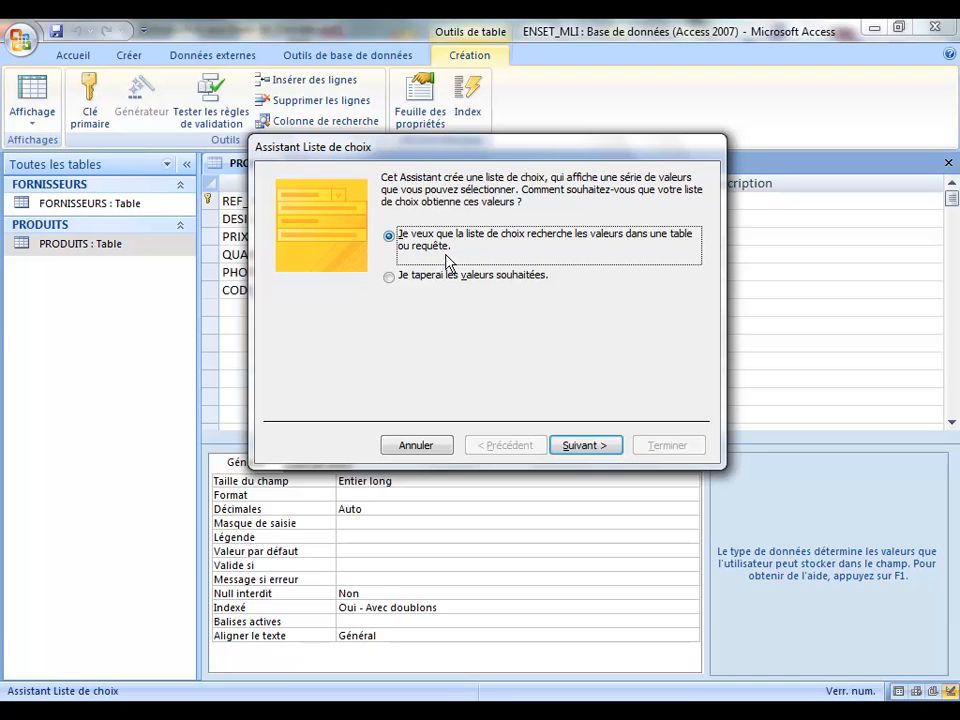
click(389, 277)
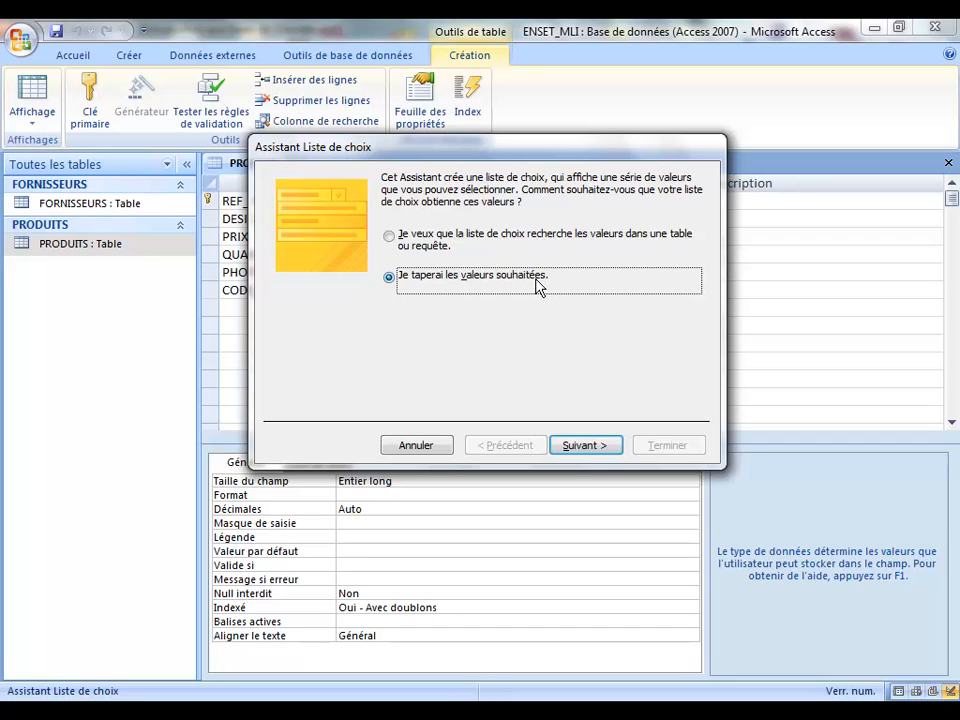
click(395, 243)
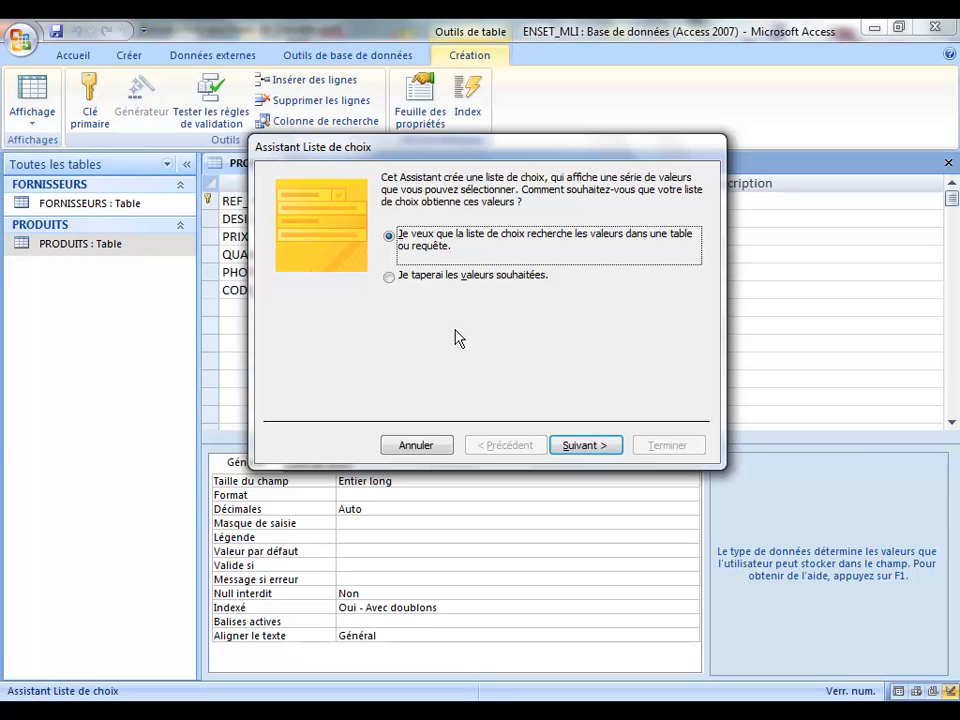
click(585, 452)
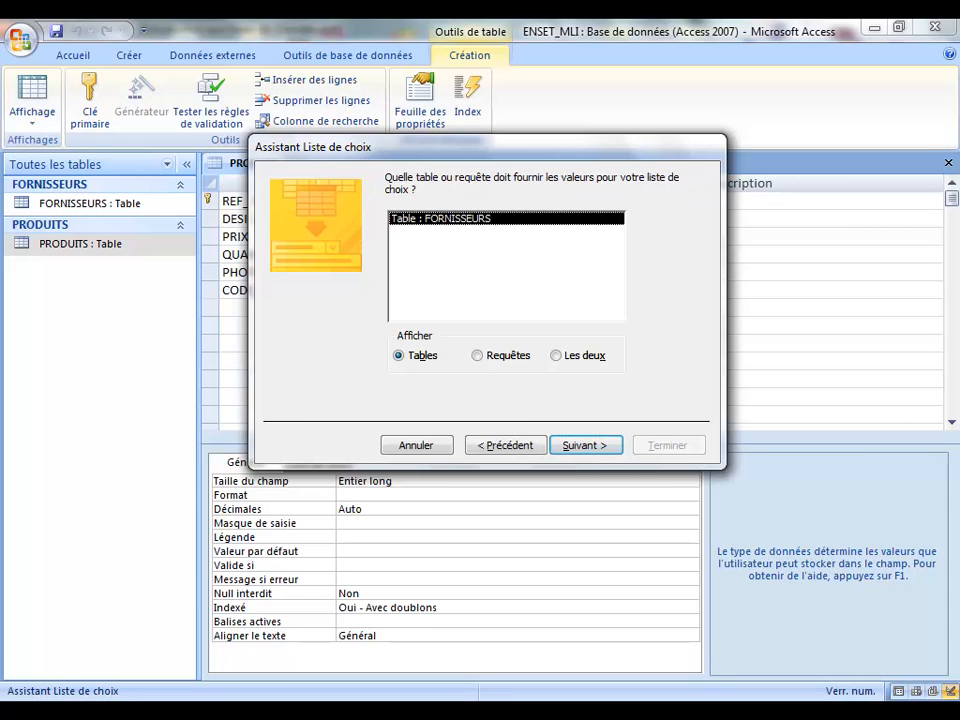
click(788, 719)
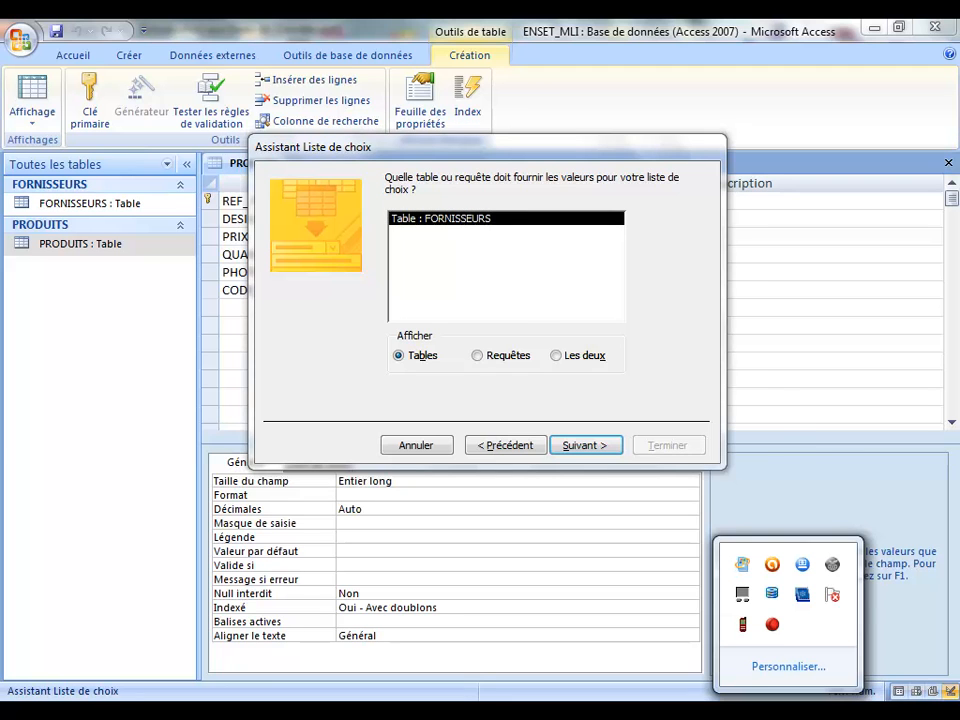
click(773, 625)
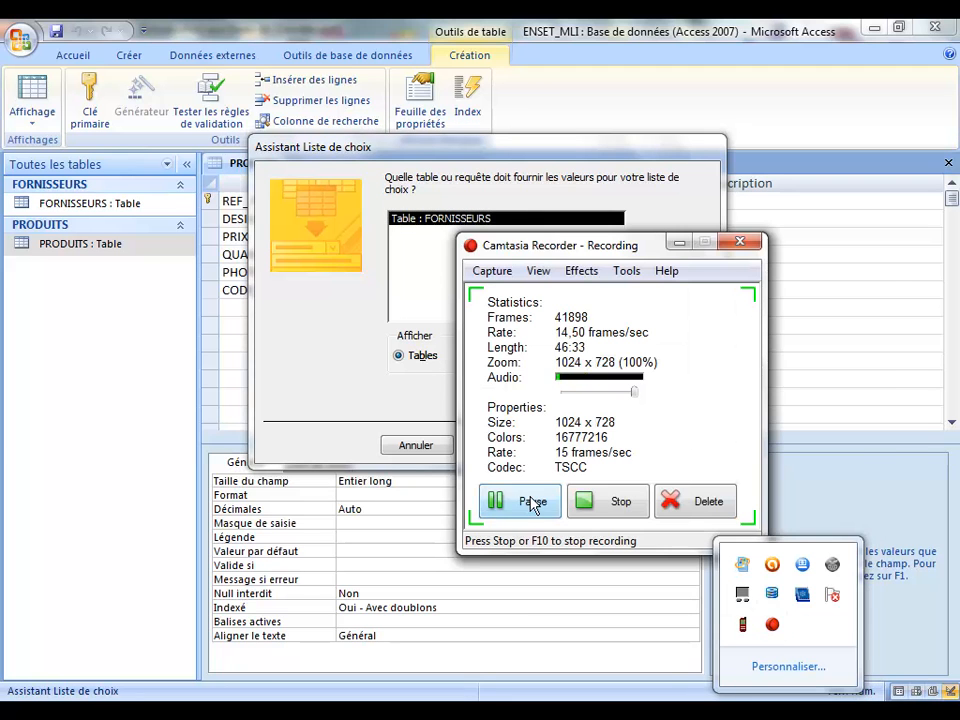
Step: Pause the Camtasia recording from the recorder window
click(527, 501)
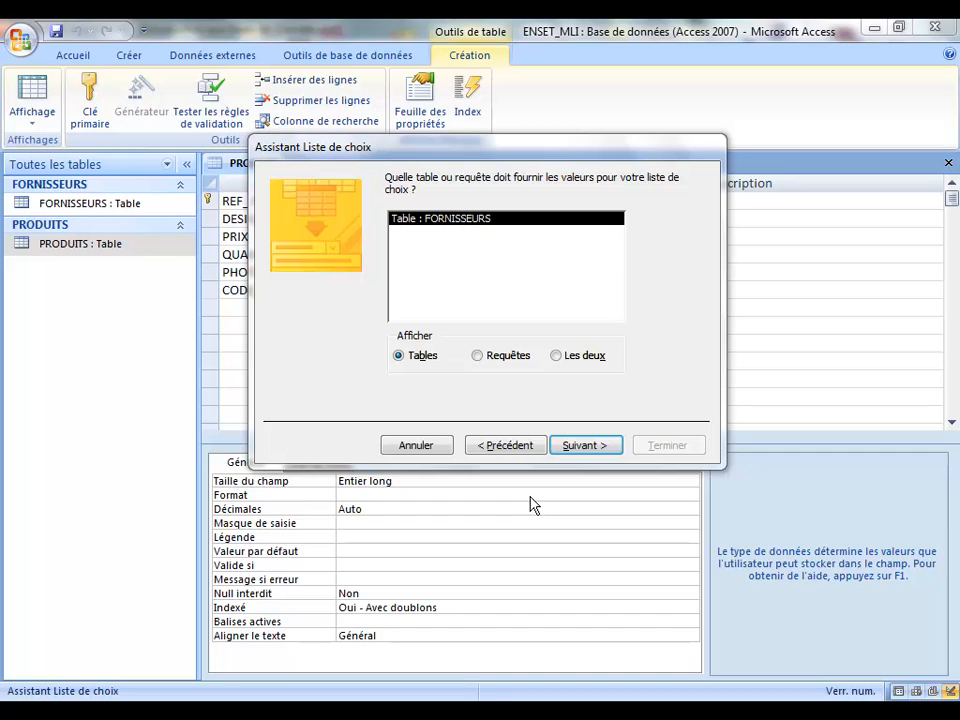
Step: Restart the Lookup Wizard on table FORNISSEURS, choosing CODE and SOCIETE as lookup columns
click(497, 451)
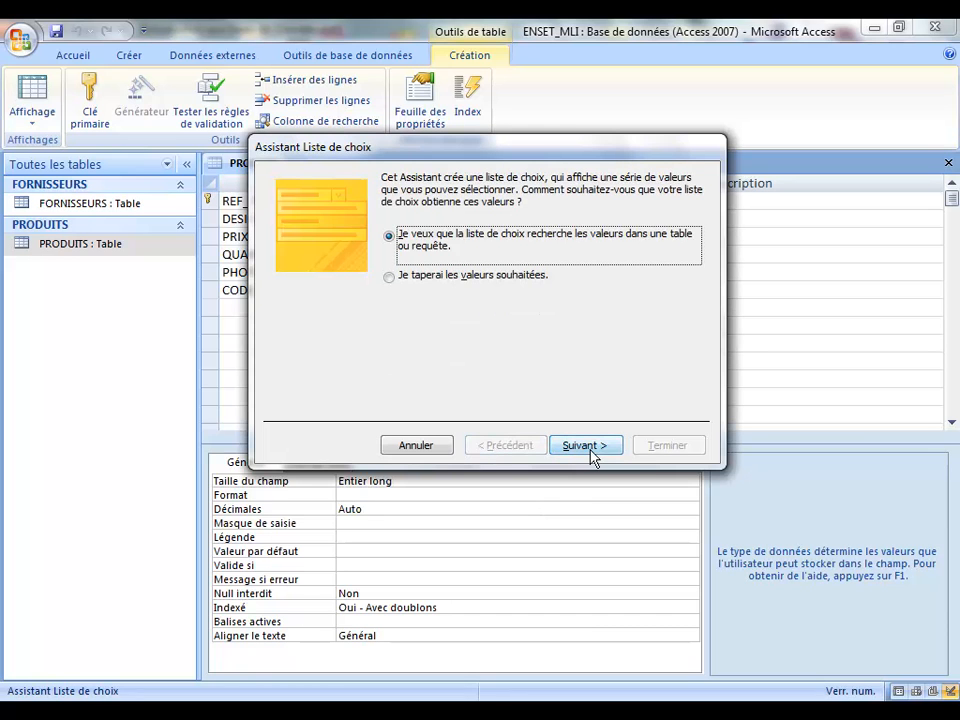
click(416, 445)
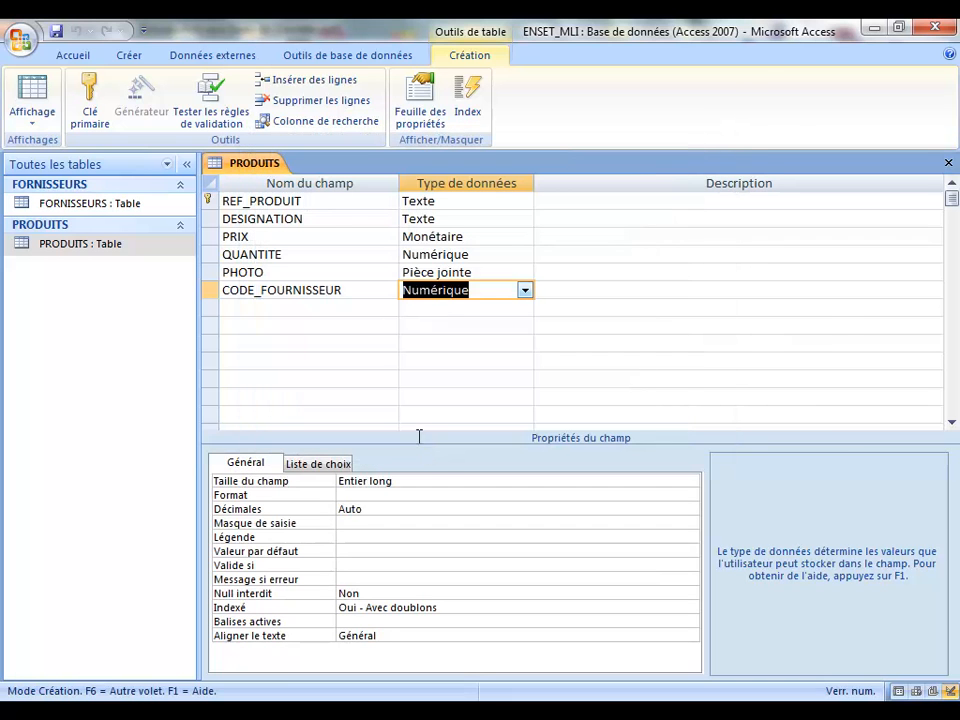
click(524, 290)
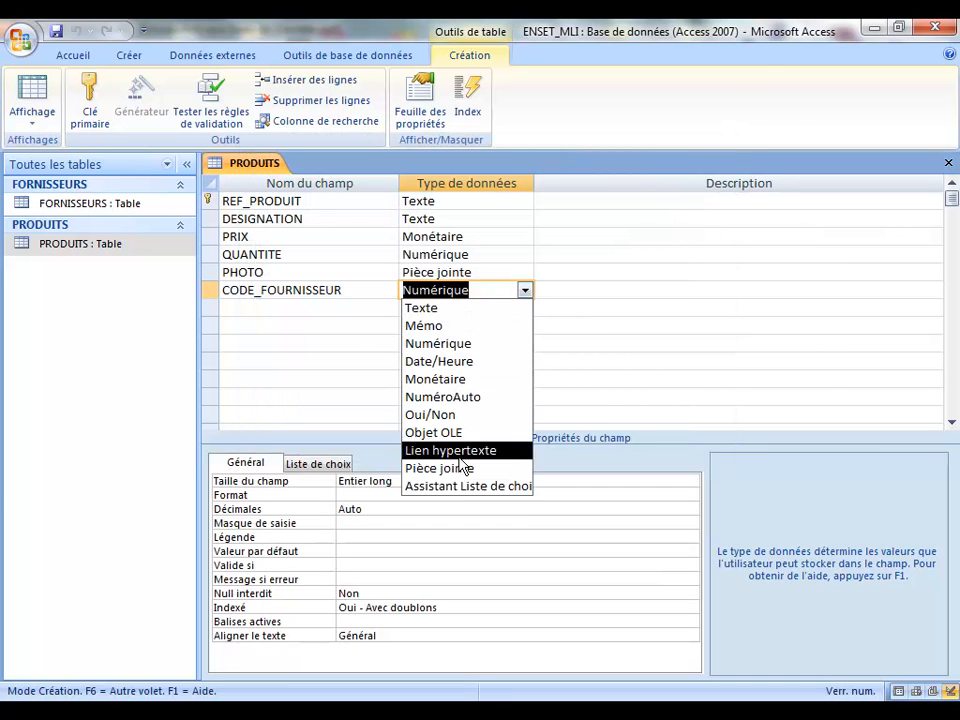
click(478, 487)
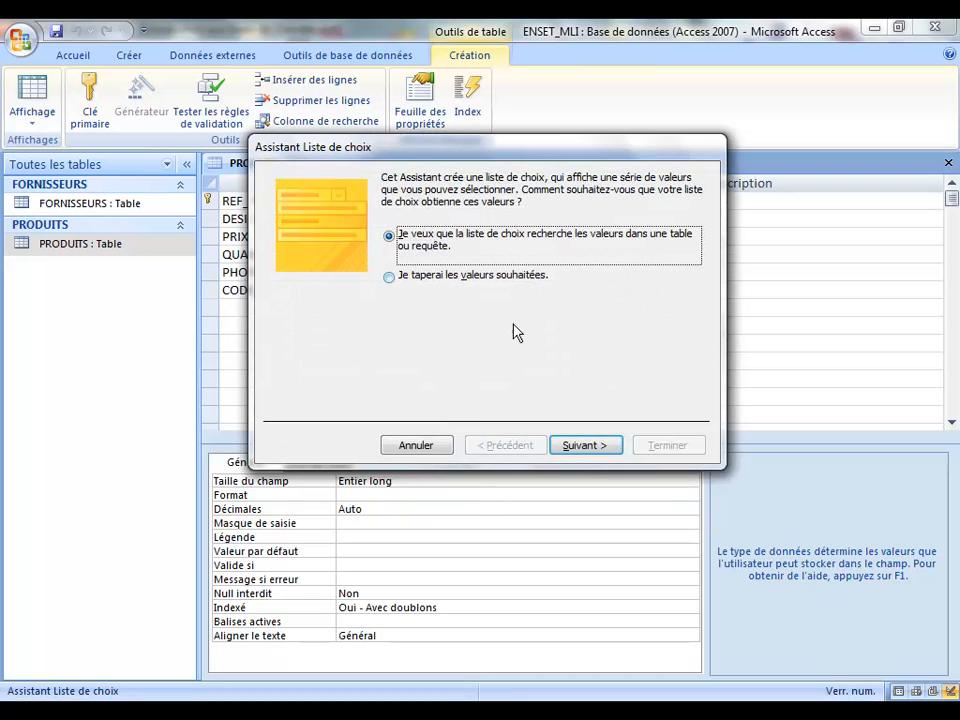
click(581, 449)
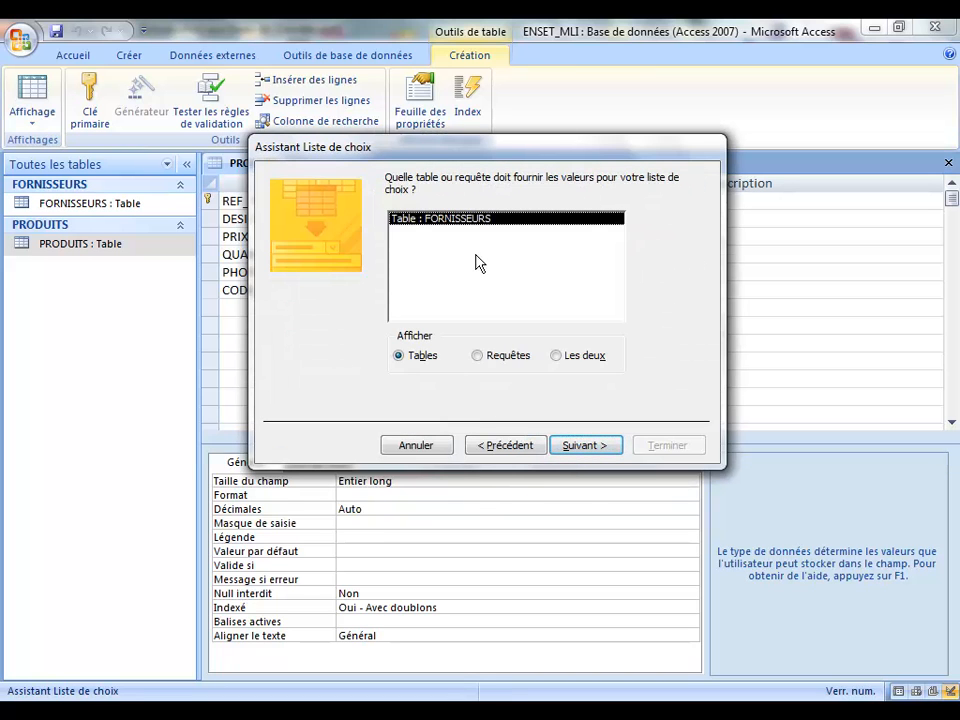
click(587, 453)
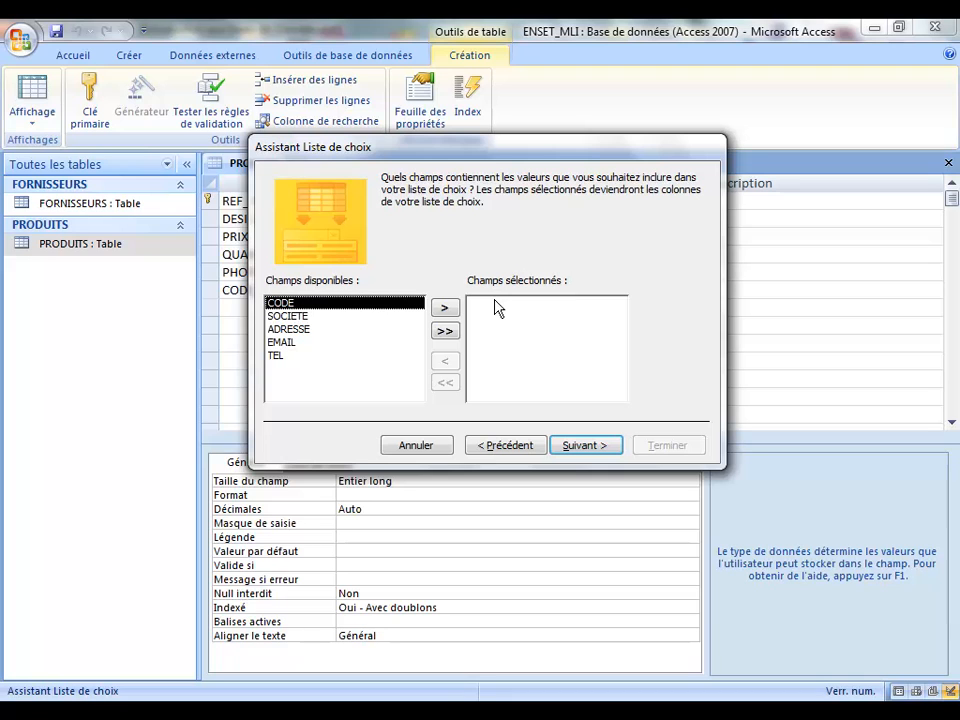
click(445, 309)
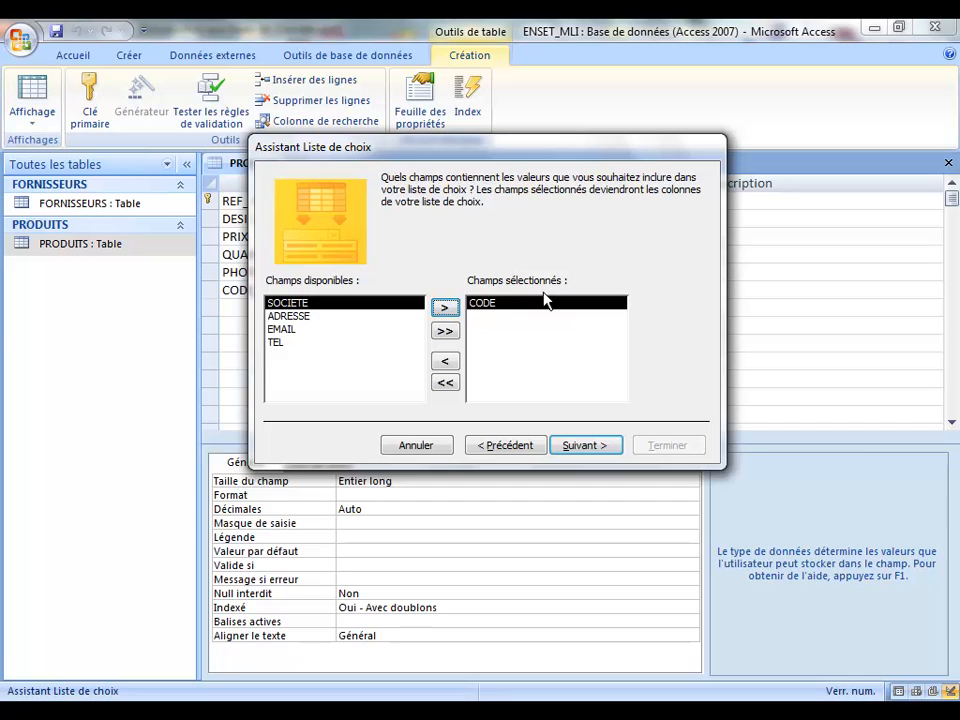
click(445, 309)
click(605, 446)
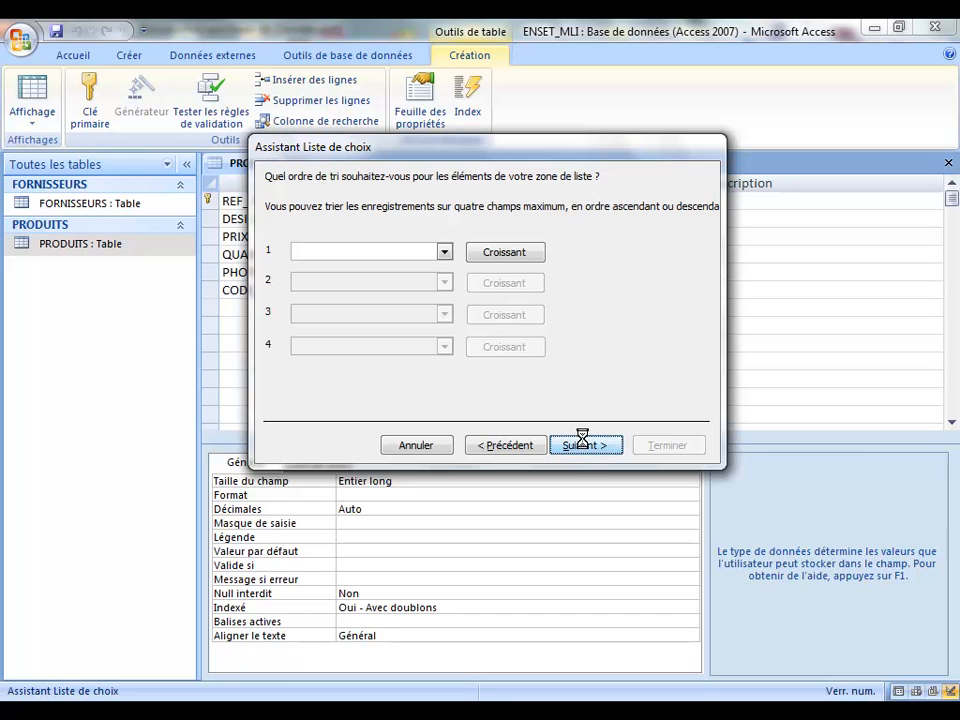
Step: Finish the supplier lookup with the CODE key column hidden, save PRODUITS and close its design
click(579, 445)
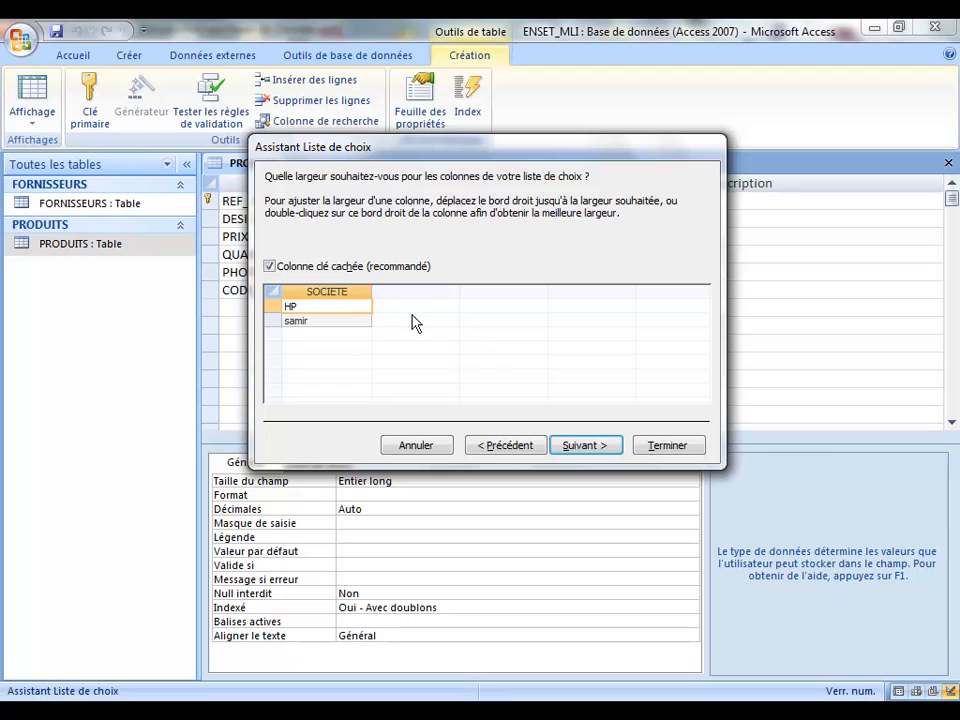
click(271, 268)
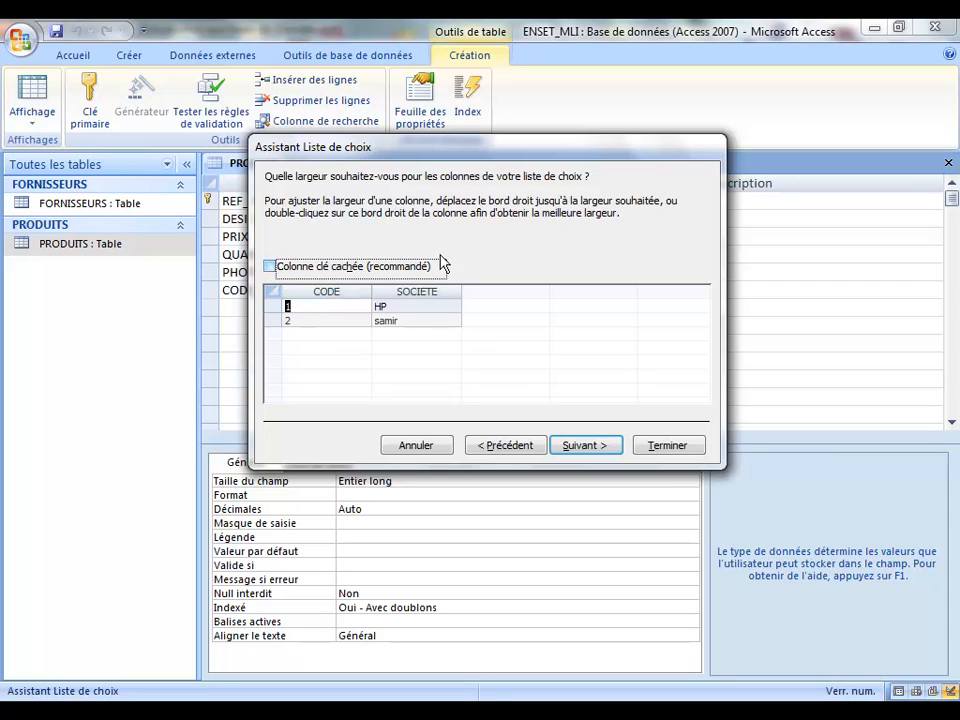
click(270, 268)
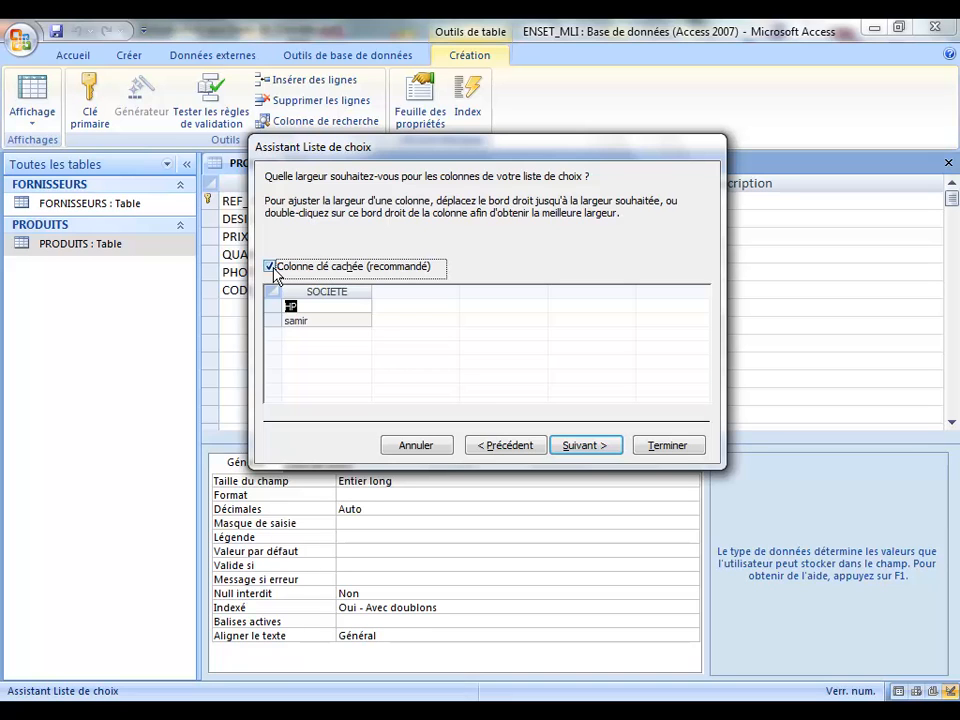
click(583, 447)
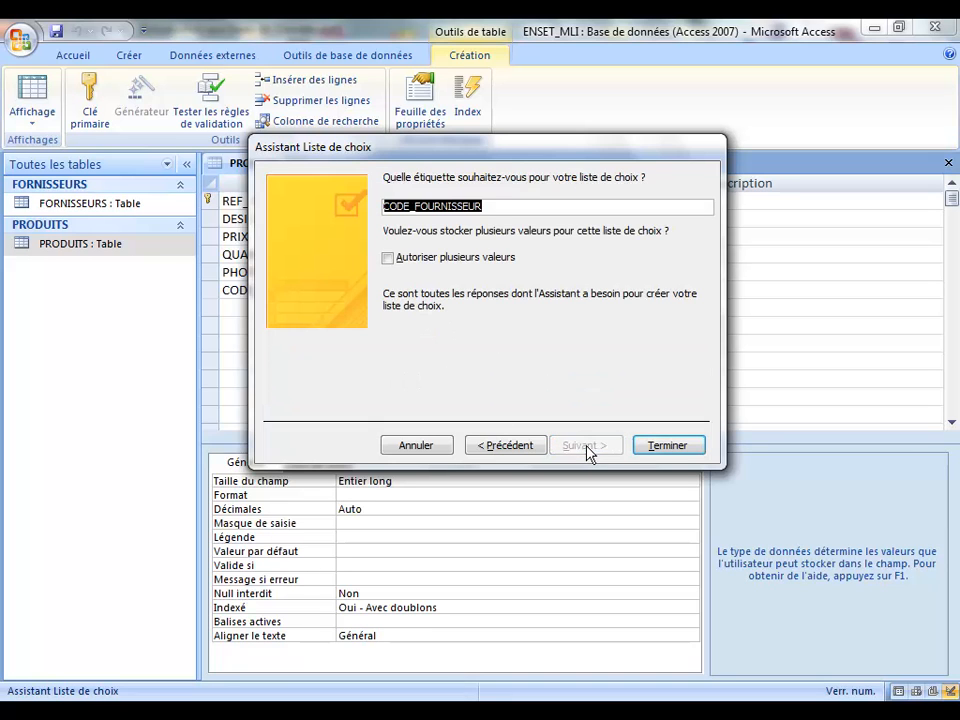
click(662, 445)
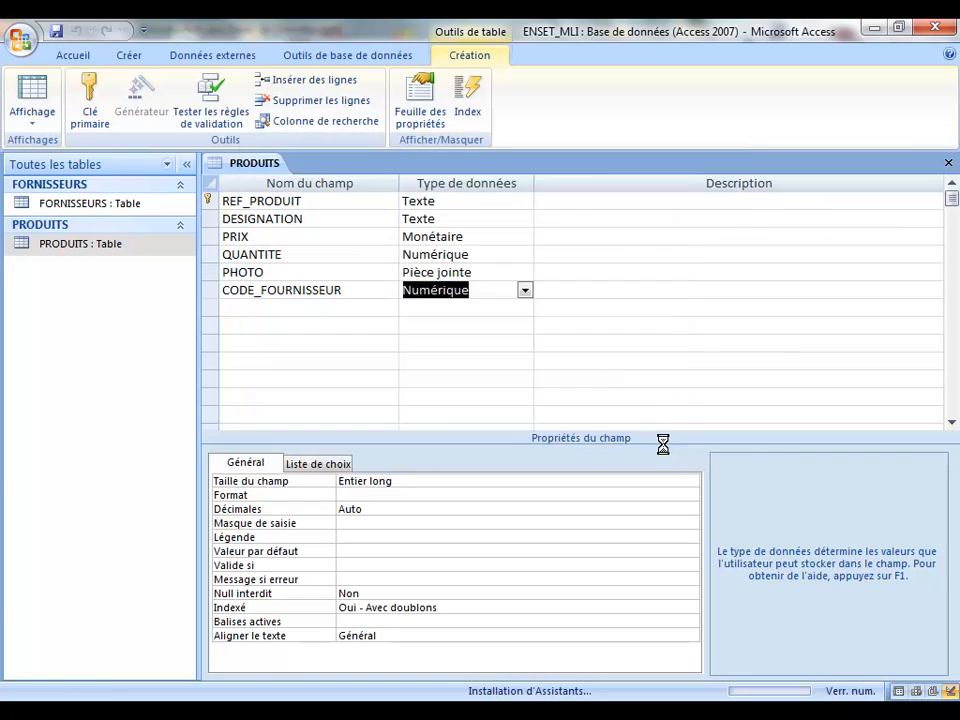
click(435, 420)
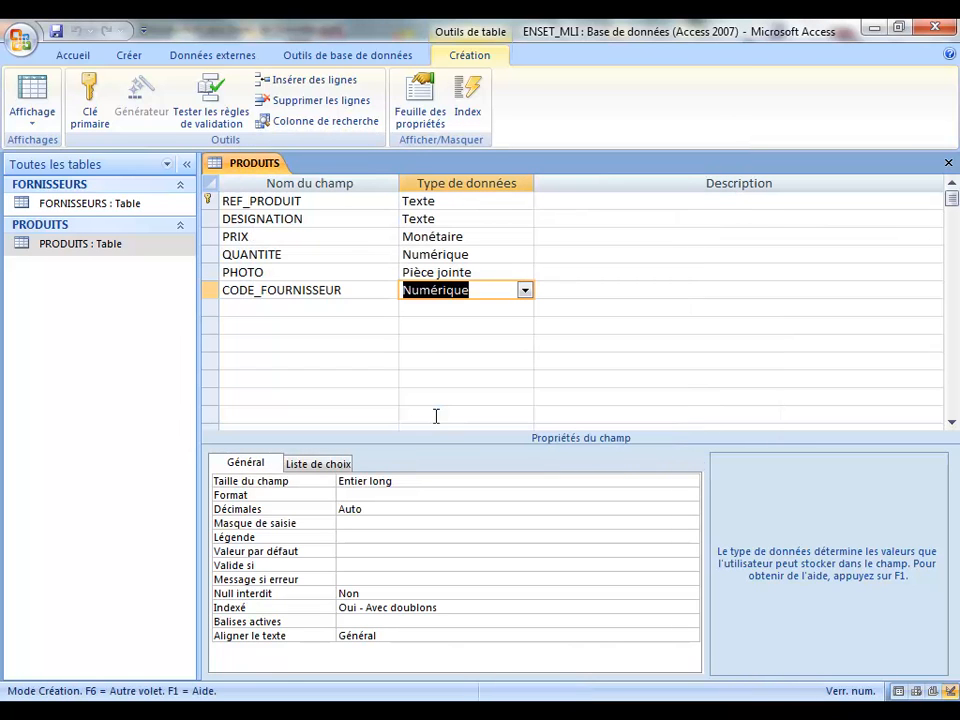
click(948, 165)
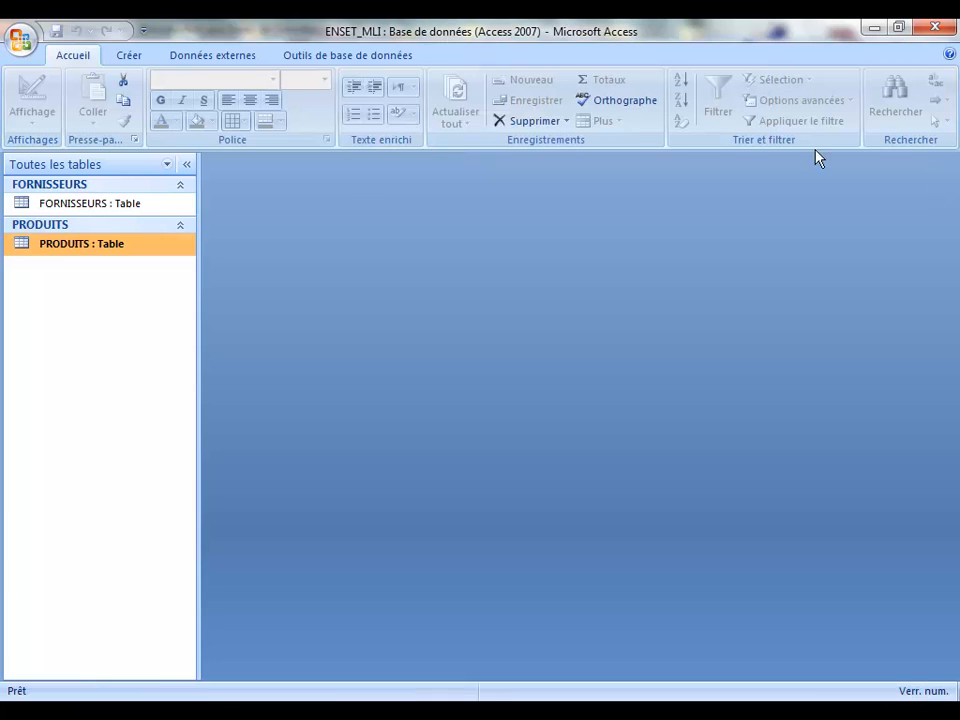
Step: Open PRODUITS and add record P2: HP 5467, price 600, quantity 12, supplier HP
double_click(28, 245)
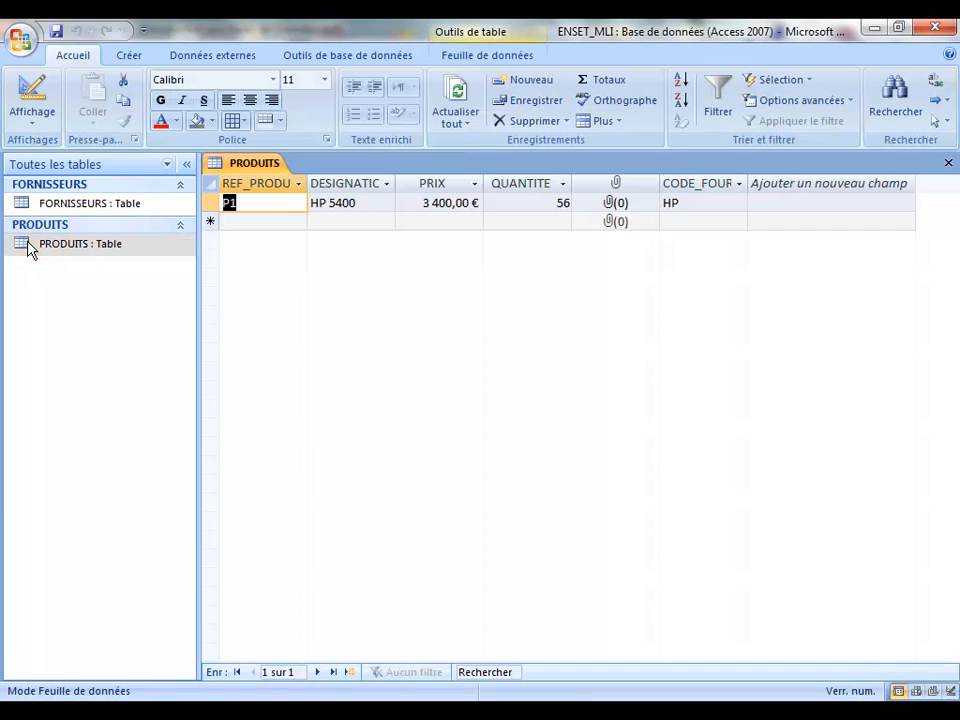
click(275, 222)
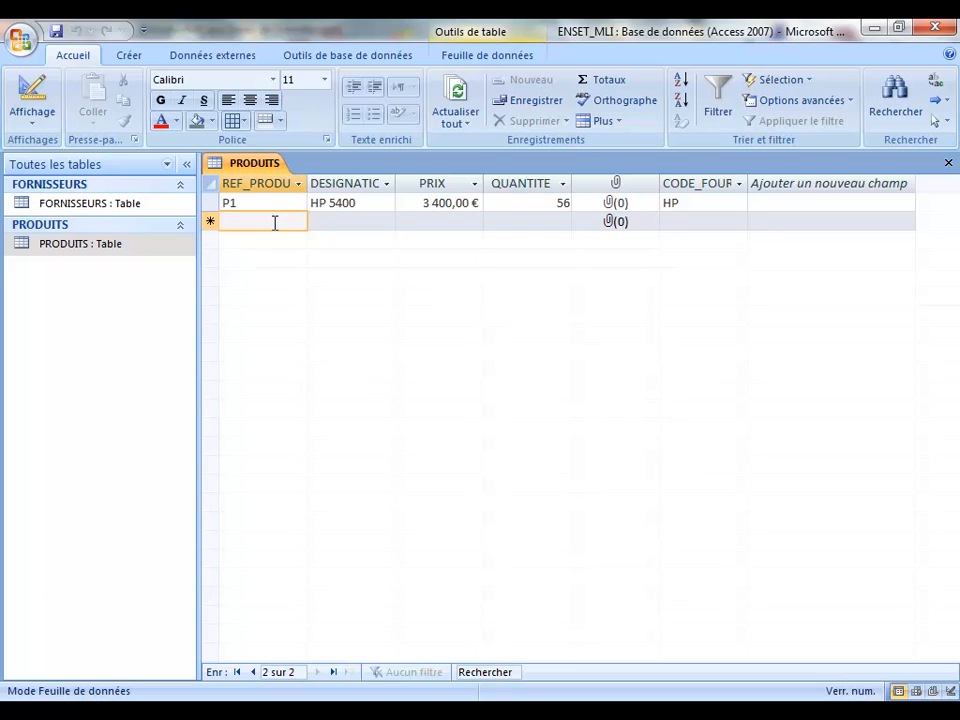
text(P2)
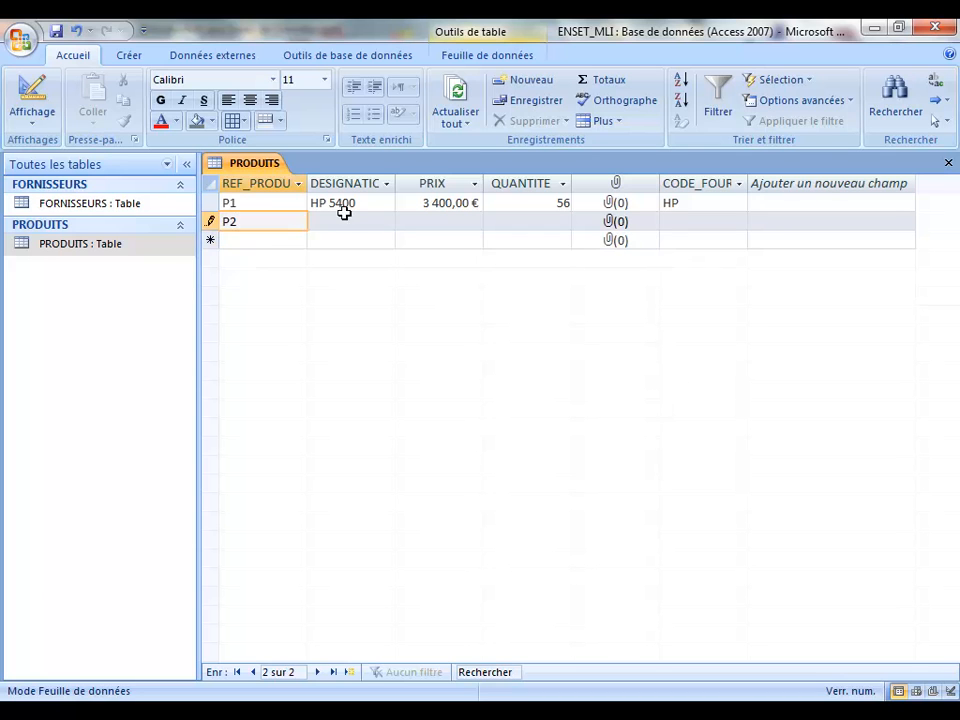
click(345, 221)
text(h)
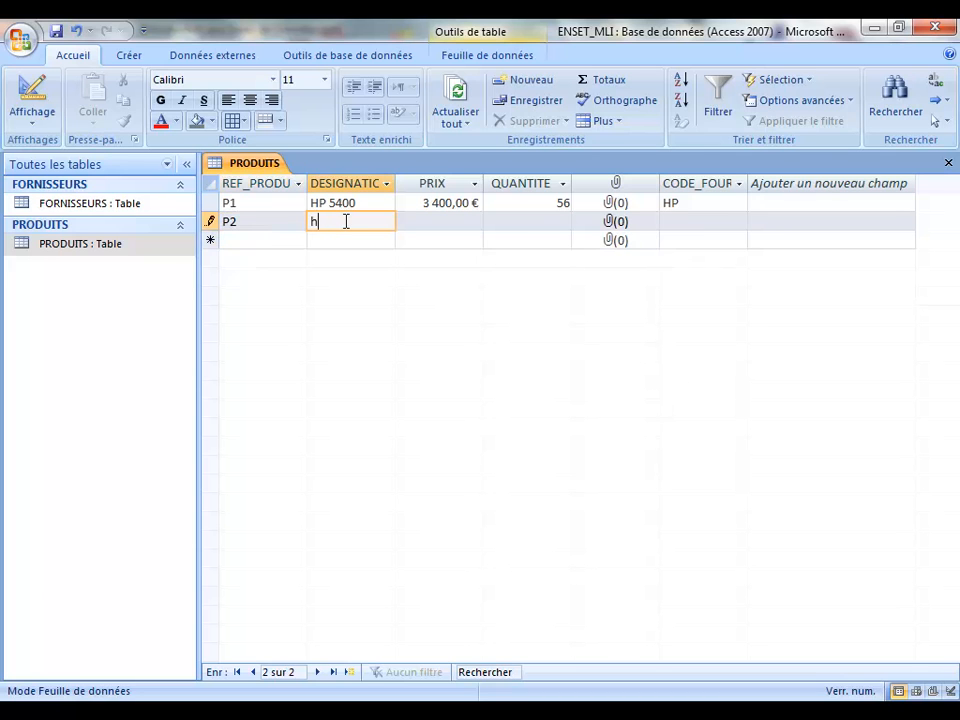
key(BackSpace)
key(Caps_Lock)
text(HP 5467)
click(458, 223)
text(600)
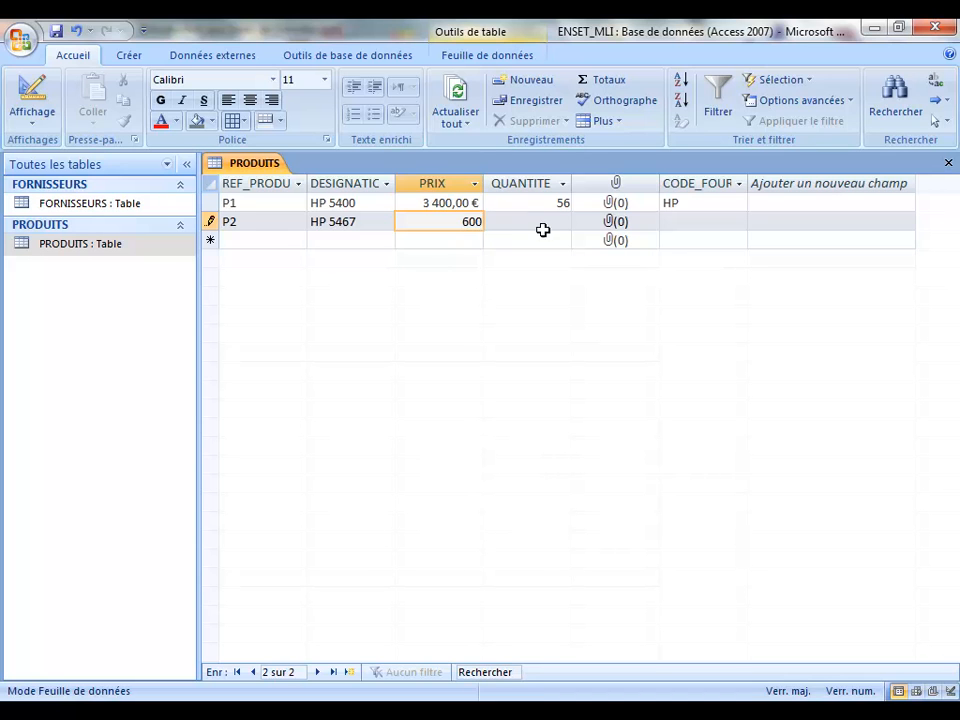
click(565, 220)
text(12)
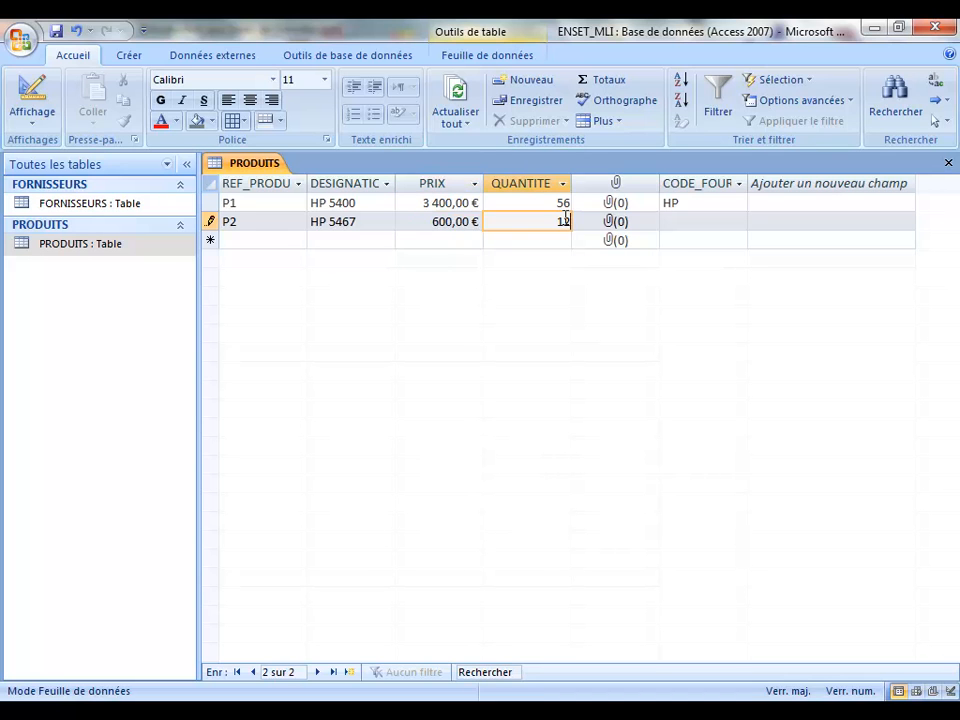
click(681, 219)
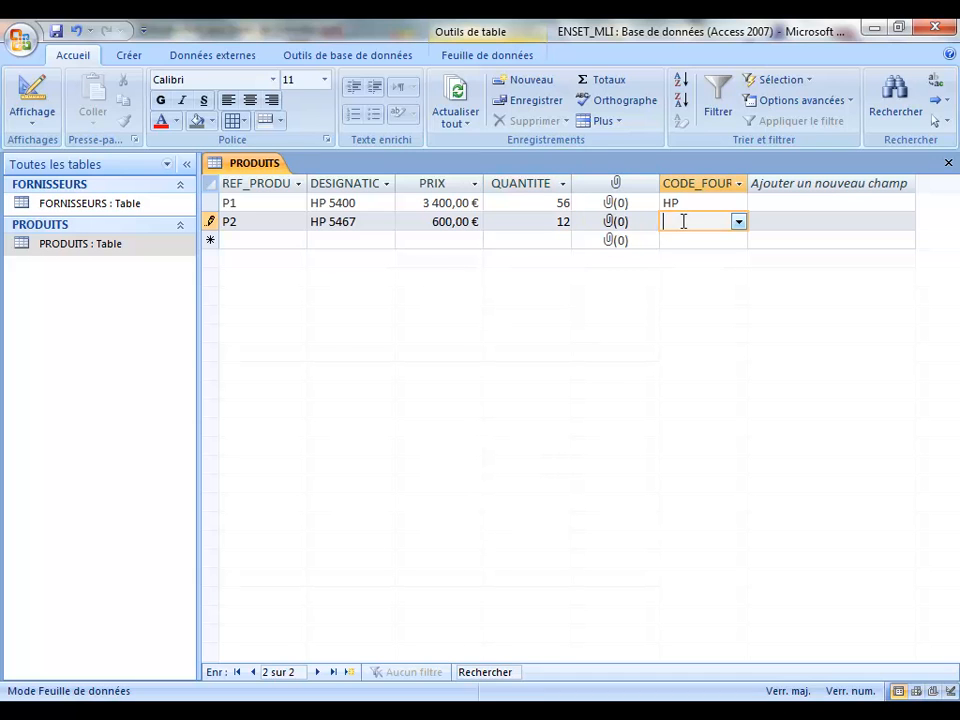
click(740, 223)
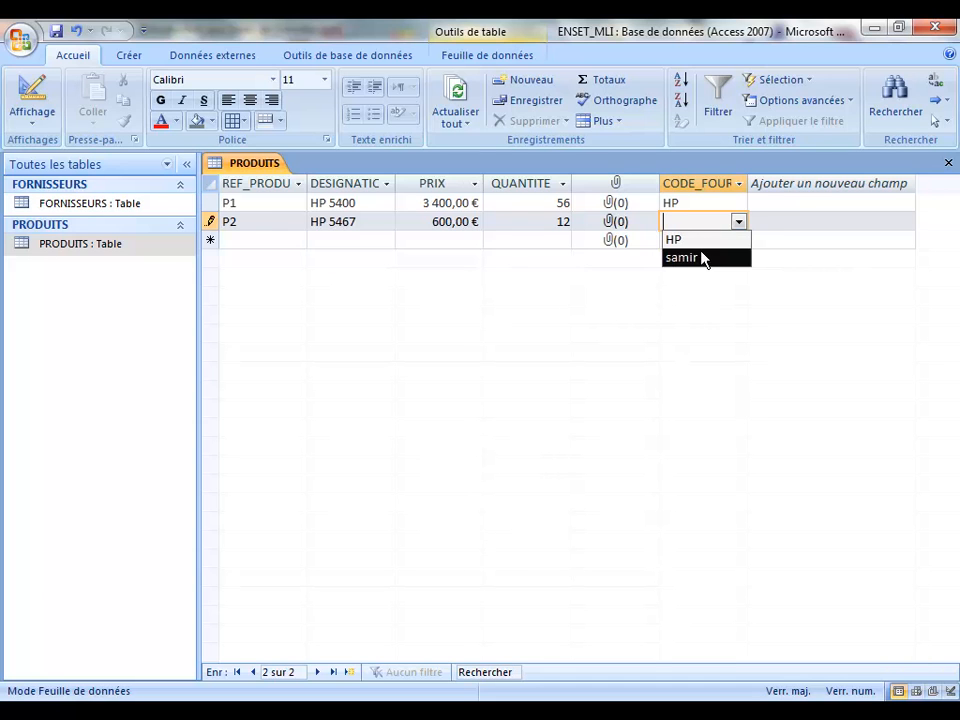
key(Up)
key(Return)
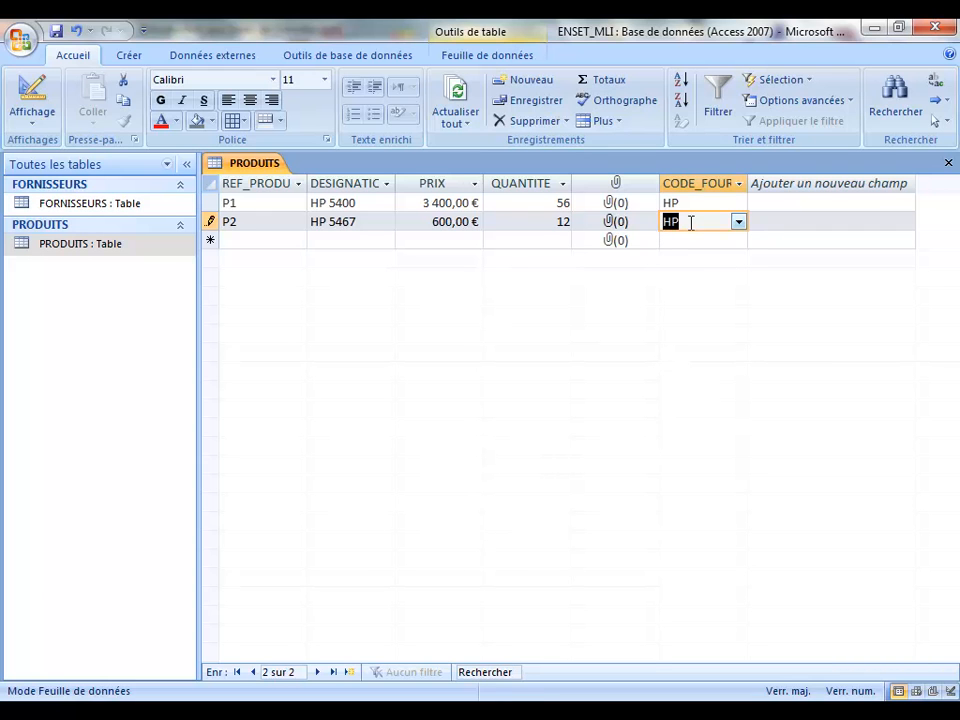
Step: Add record 3: designation A, price 23, quantity 12, with the second supplier from the list
click(274, 242)
text(3)
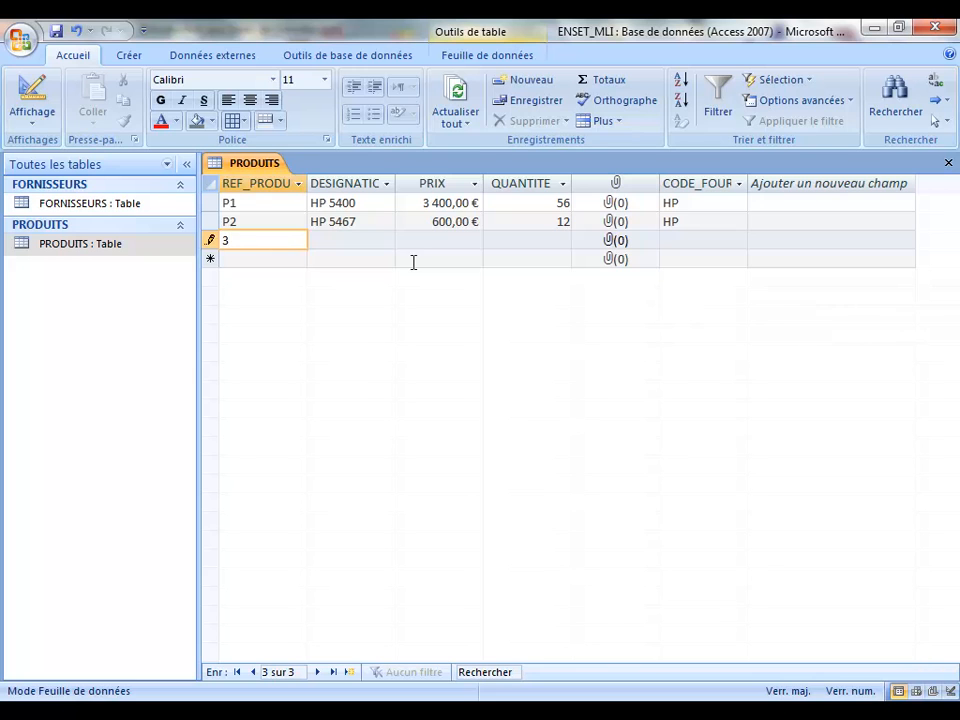
click(380, 243)
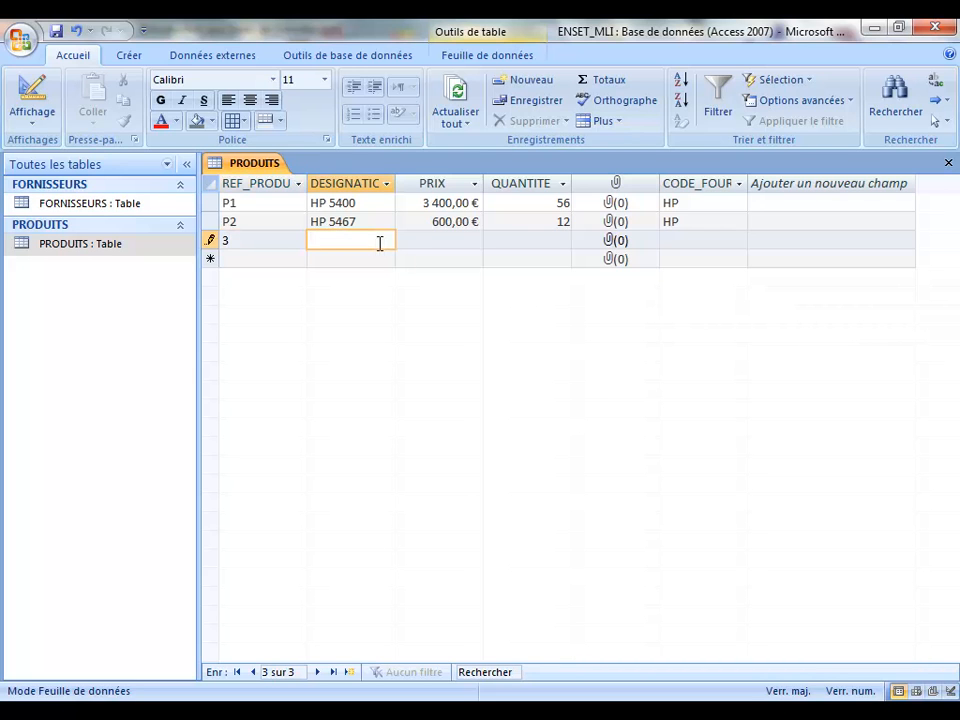
text(A)
click(449, 238)
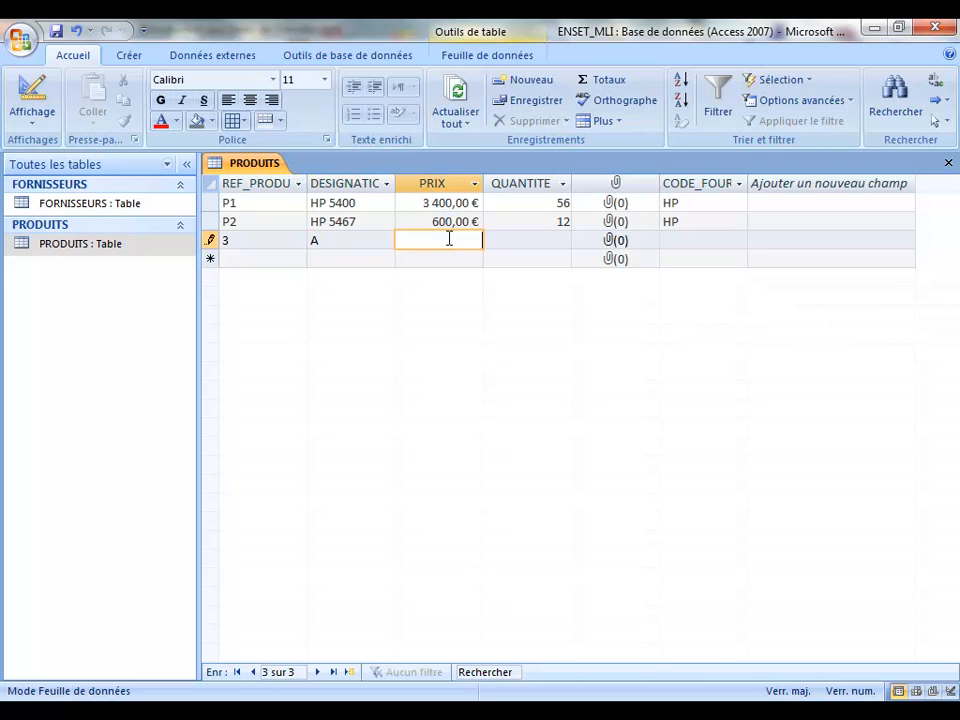
text(23)
click(532, 240)
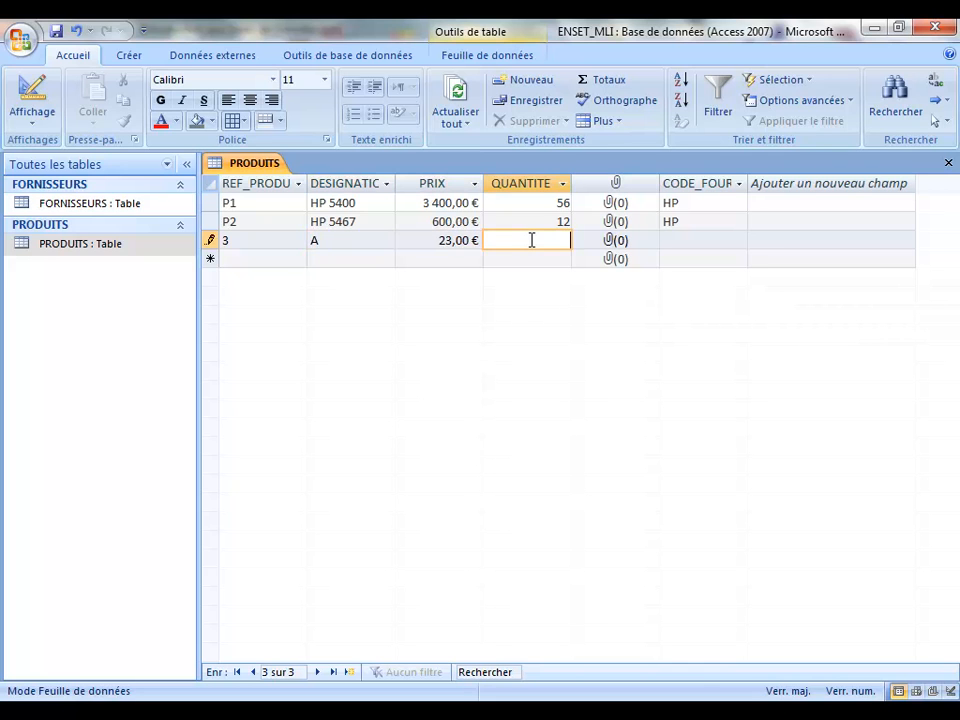
text(12)
click(674, 238)
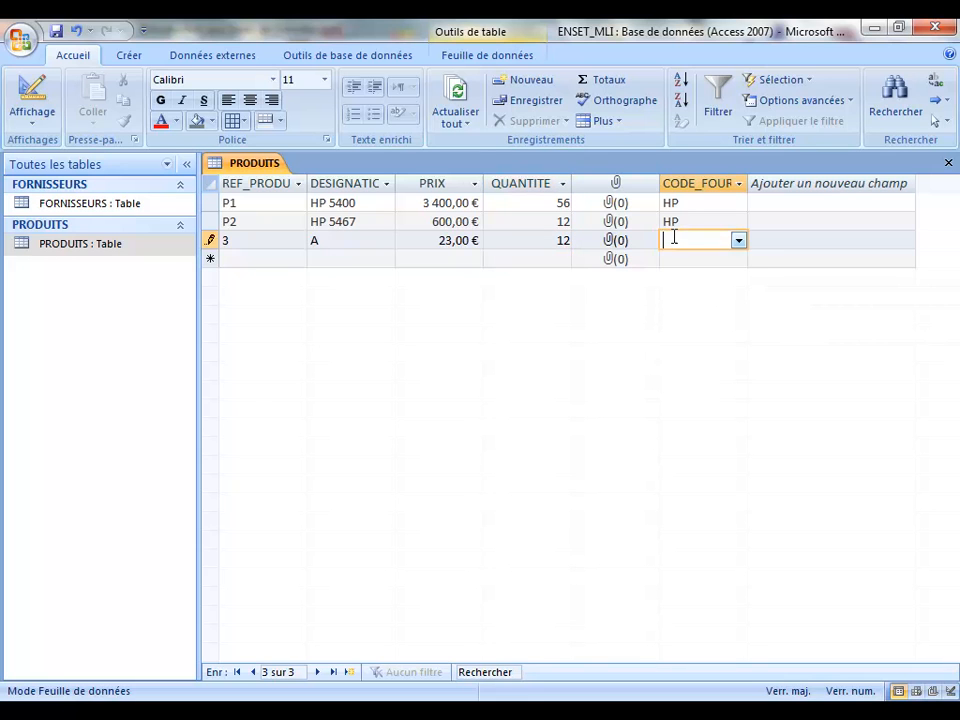
click(738, 241)
click(719, 278)
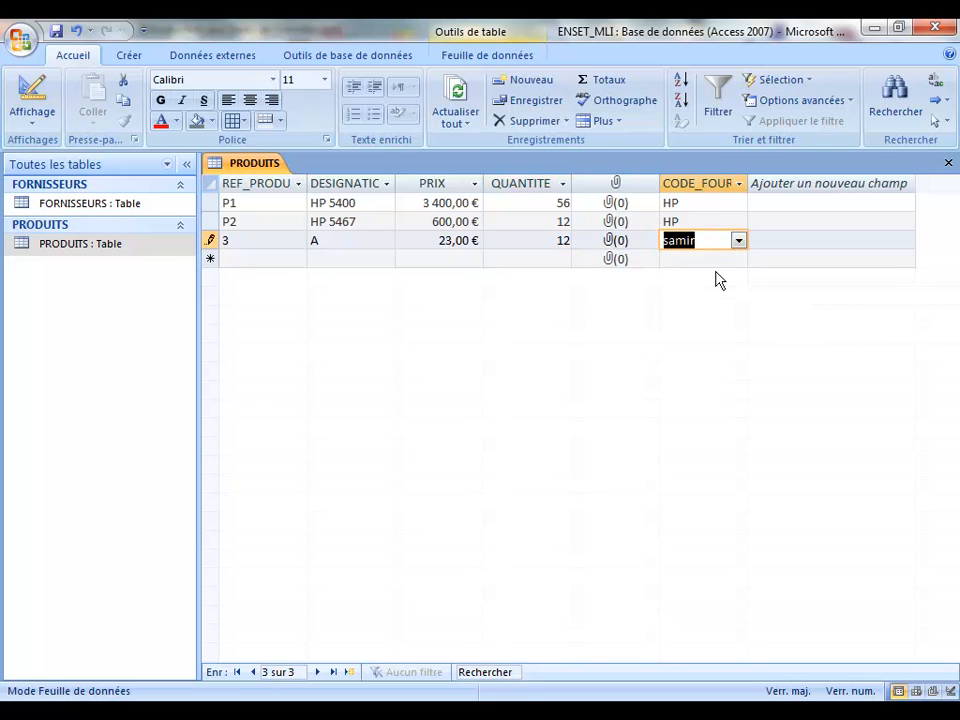
Step: Close the PRODUITS datasheet and display the Outils de base de données ribbon
click(948, 164)
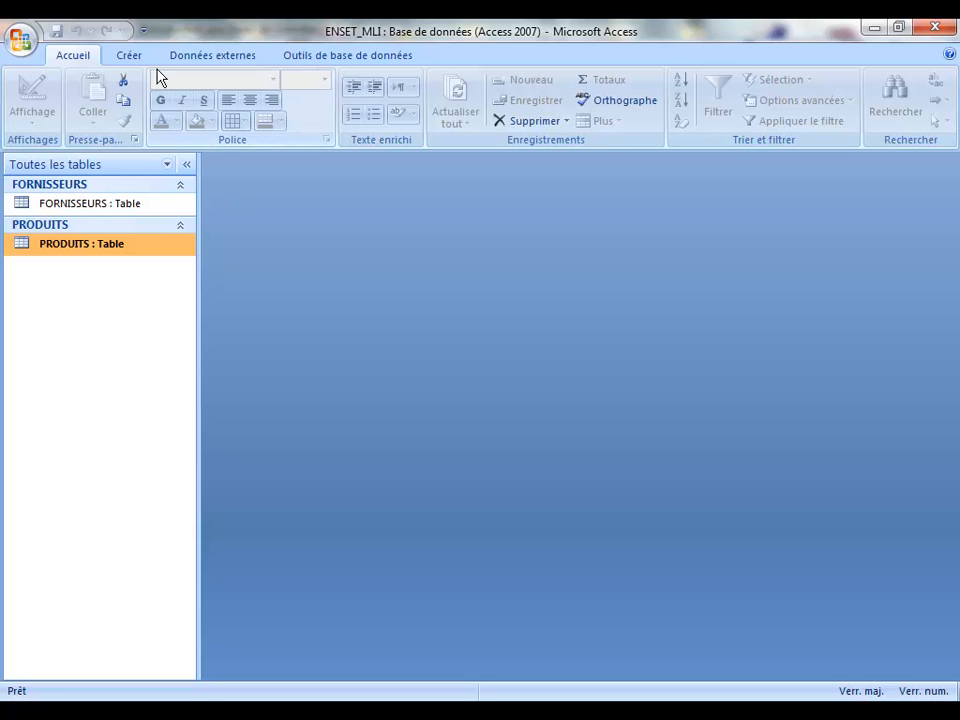
click(134, 57)
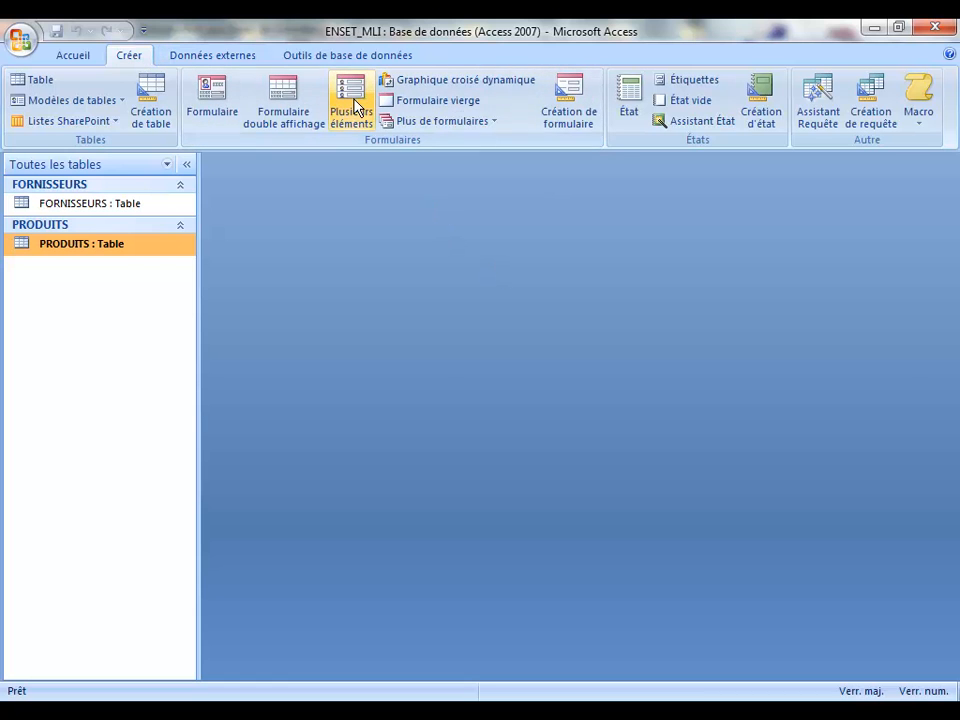
click(348, 58)
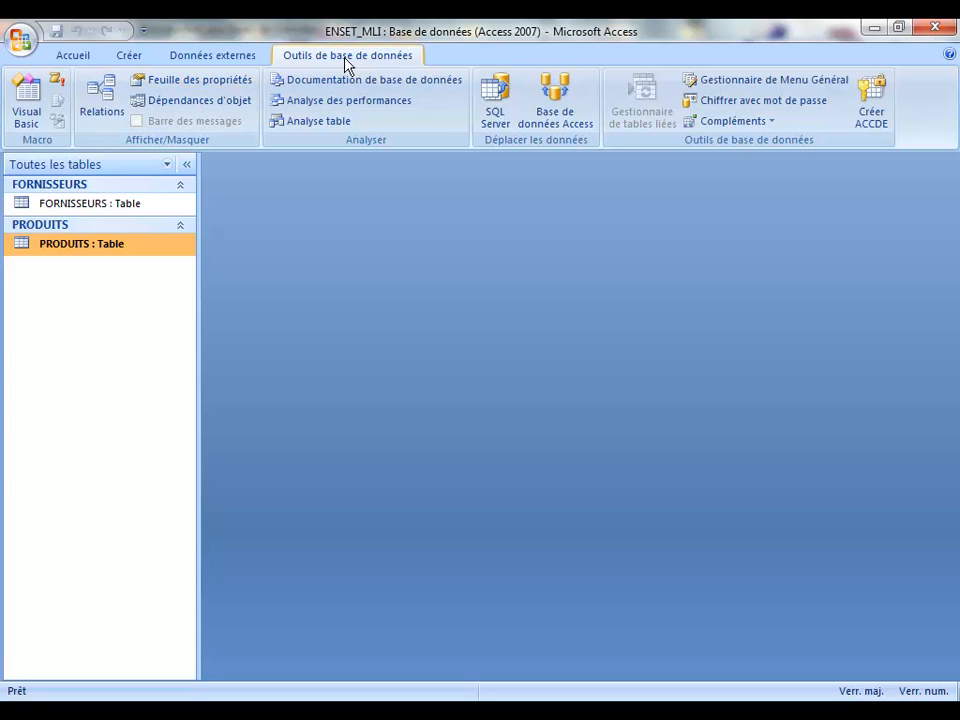
Step: In Relations, delete the FORNISSEURS–PRODUITS relationship and remove both tables from the layout
click(102, 96)
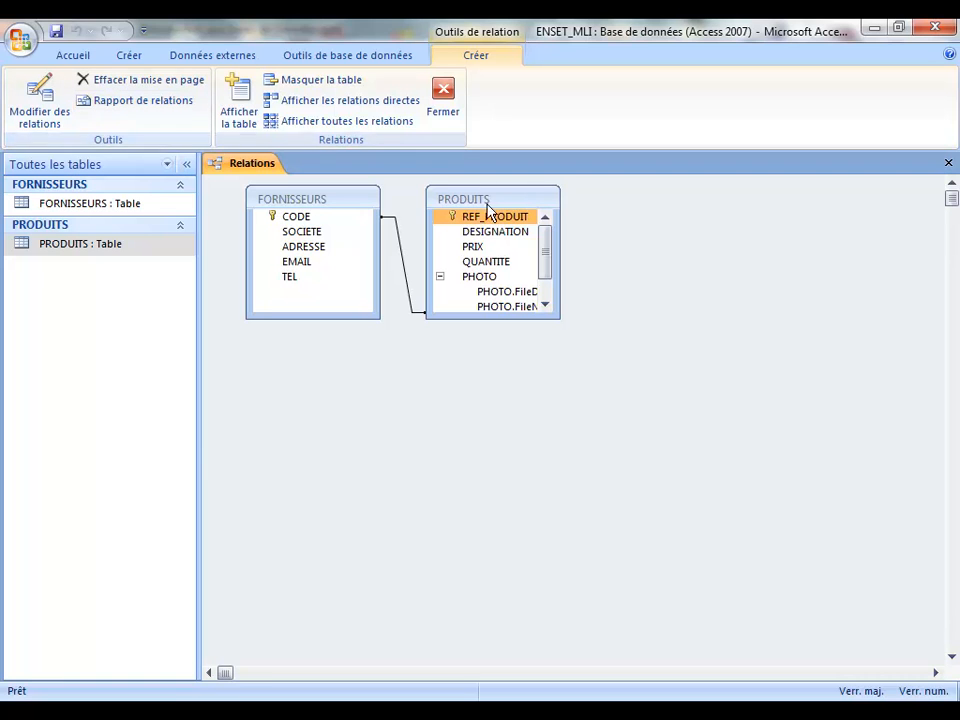
drag(506, 198, 573, 218)
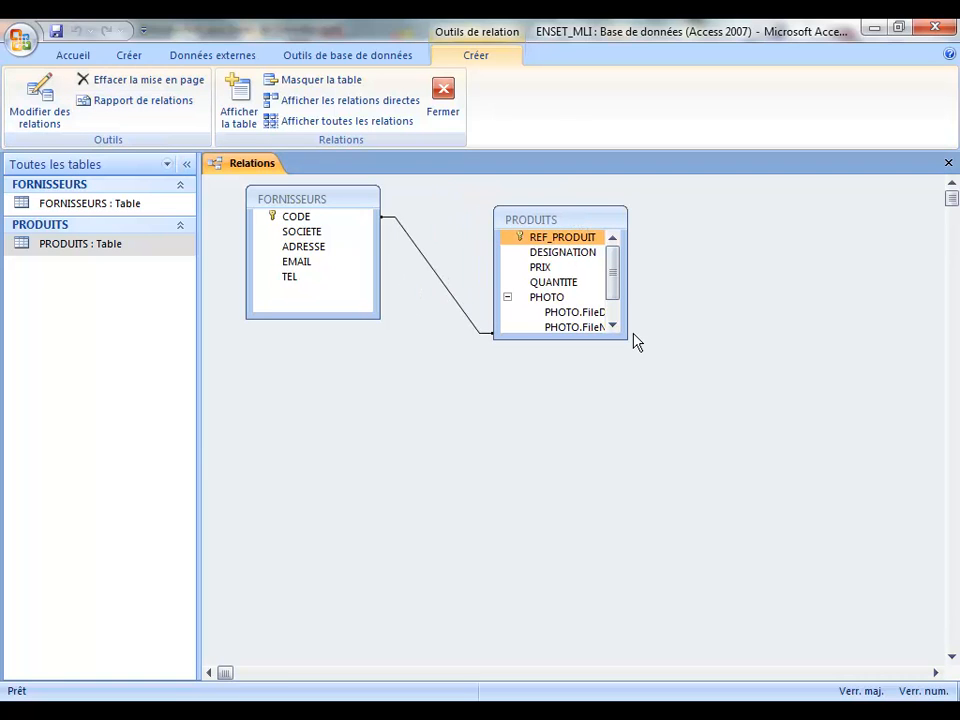
drag(626, 341, 733, 404)
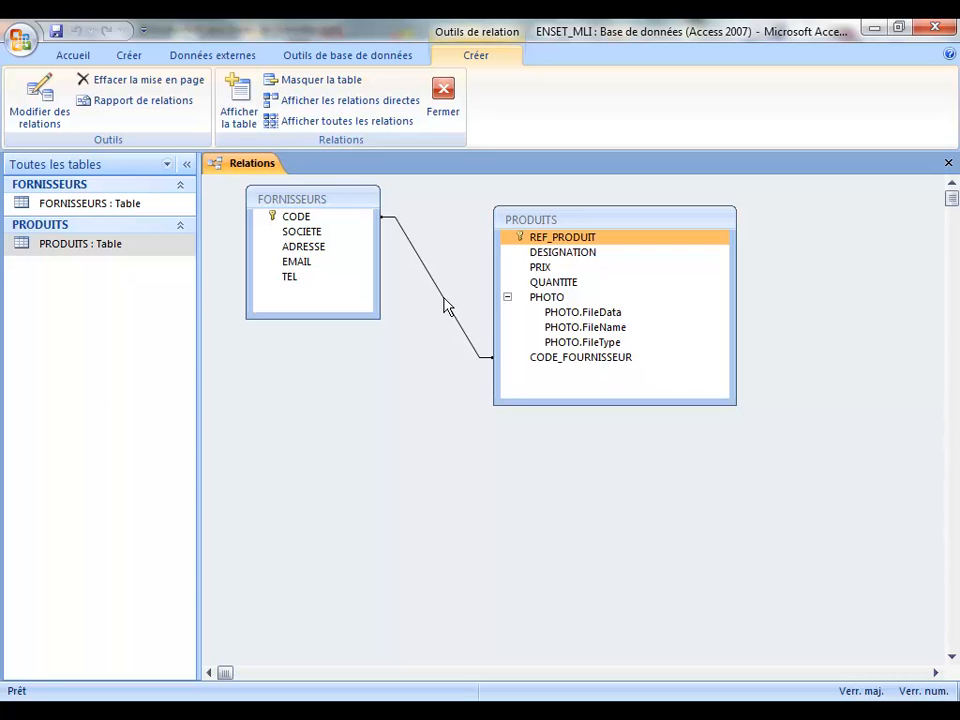
click(447, 307)
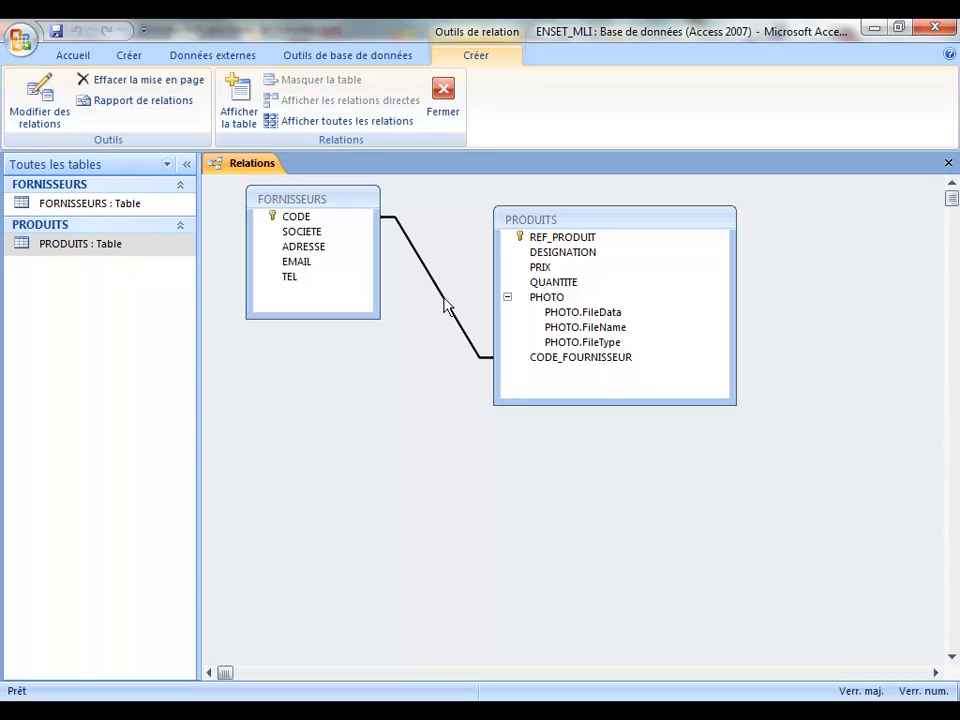
key(Delete)
click(435, 420)
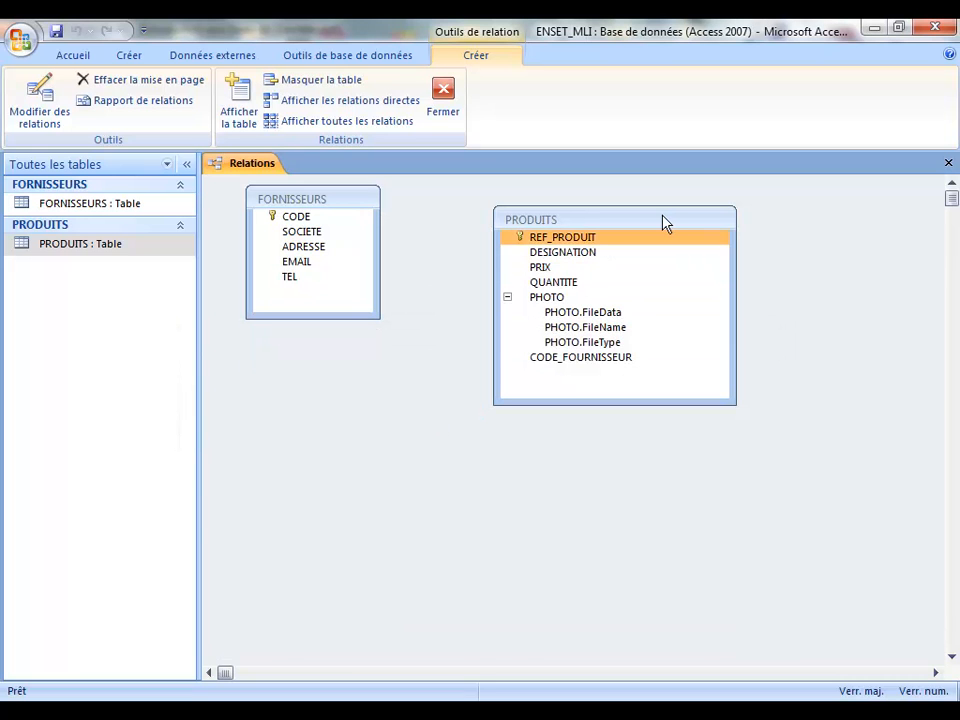
key(Delete)
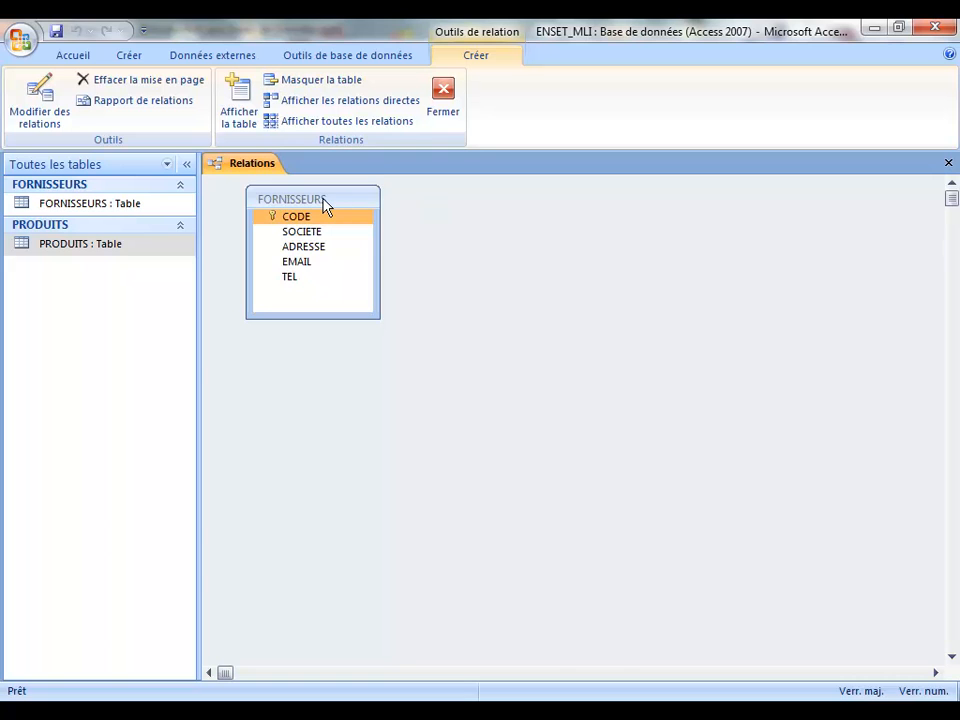
key(Delete)
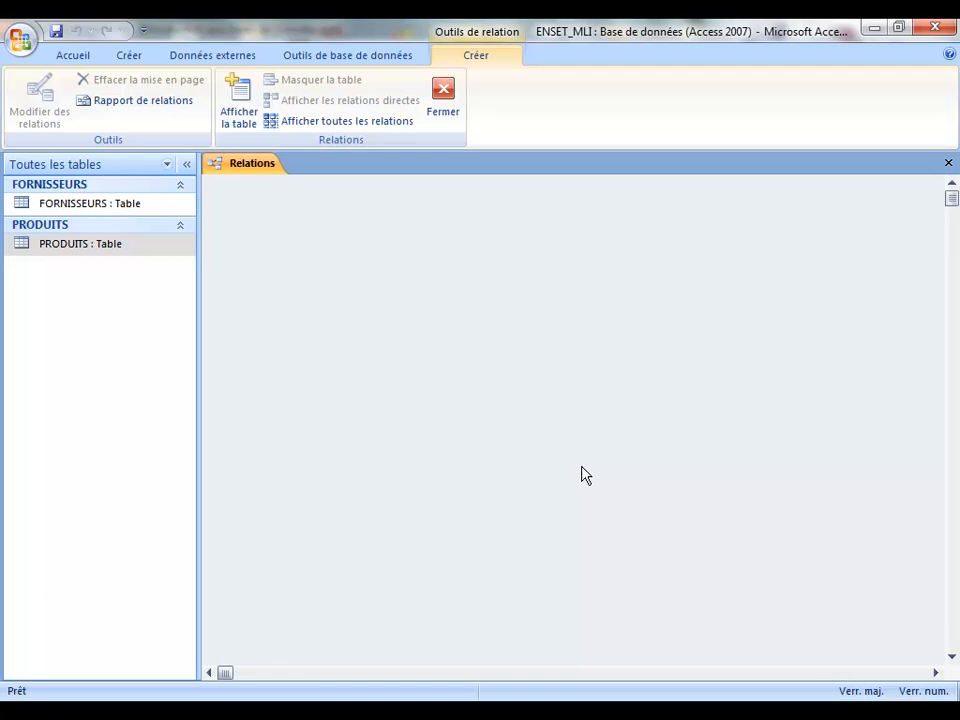
Step: Add FORNISSEURS and PRODUITS back to Relations, placing and enlarging PRODUITS on the right
click(241, 92)
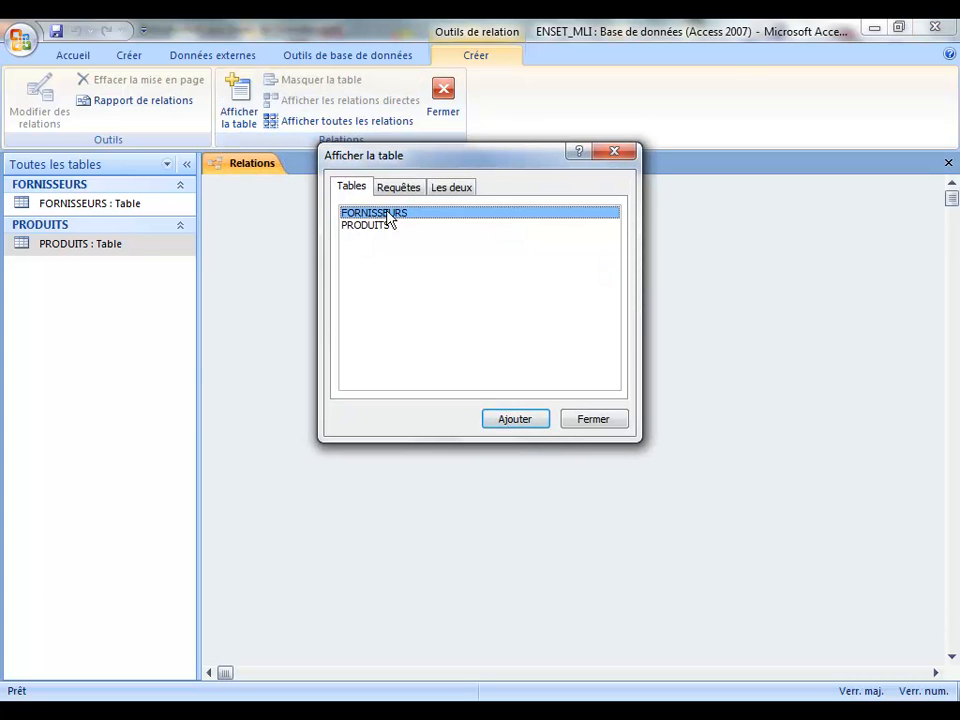
click(515, 422)
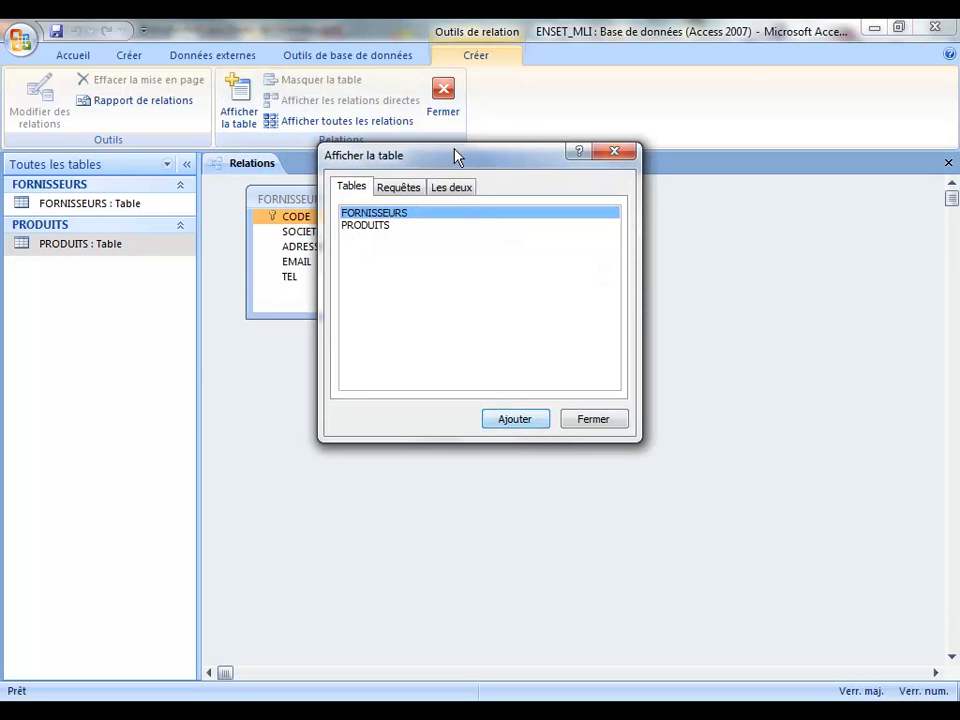
drag(455, 155, 759, 245)
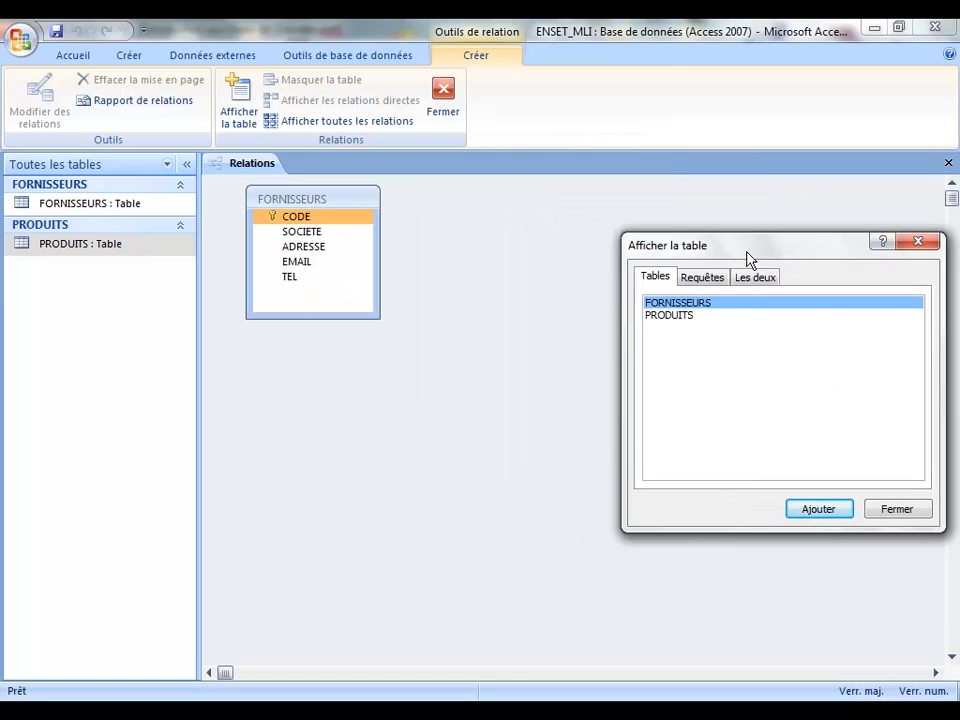
click(689, 317)
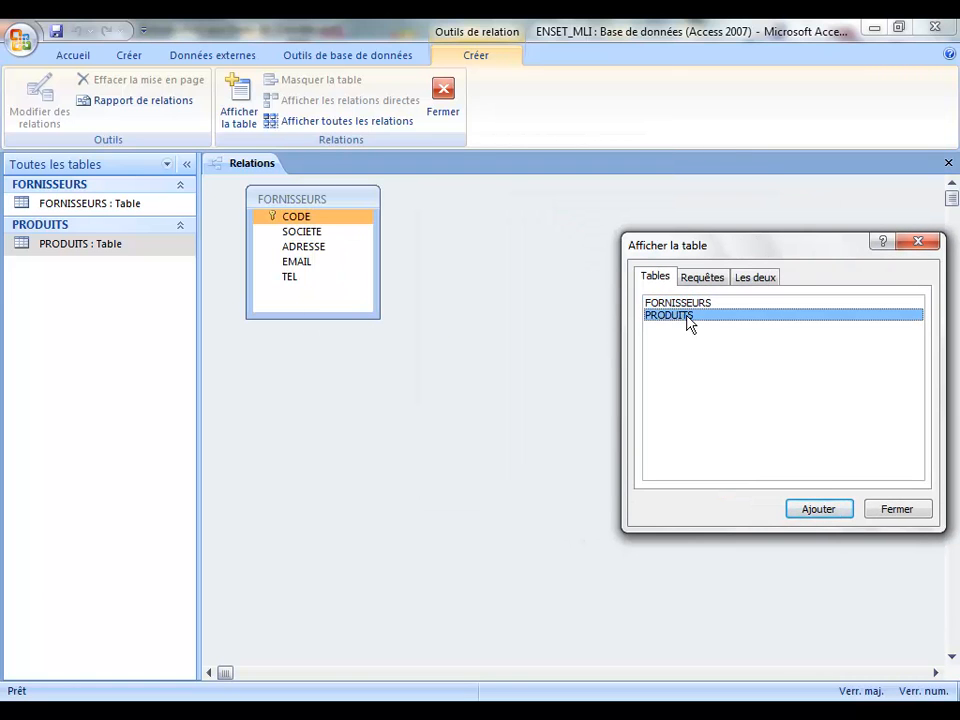
click(819, 511)
click(918, 514)
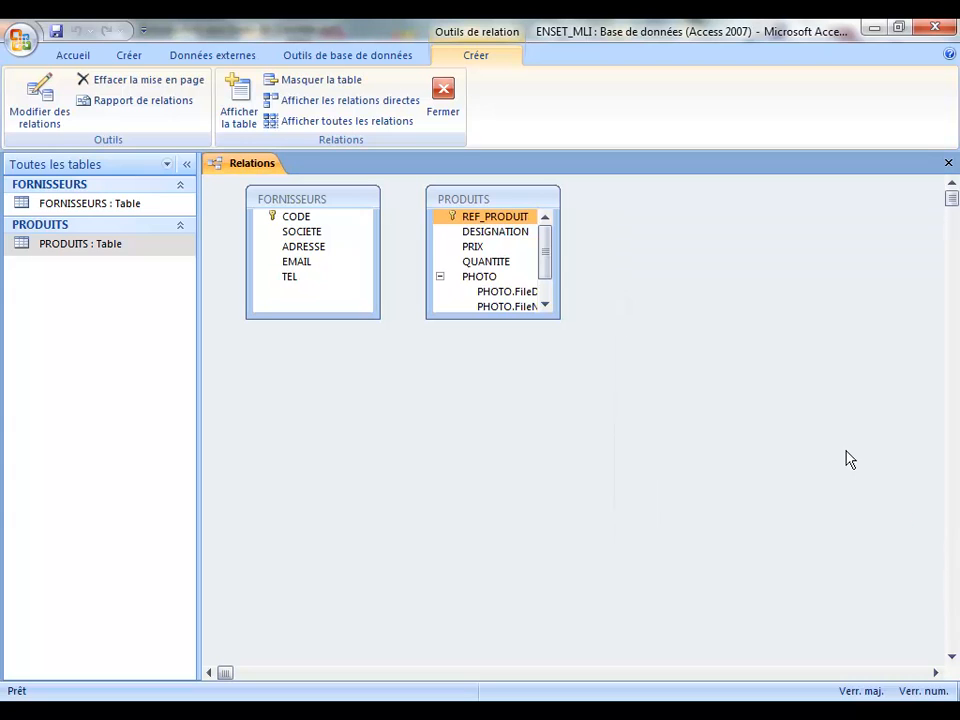
drag(507, 201, 574, 229)
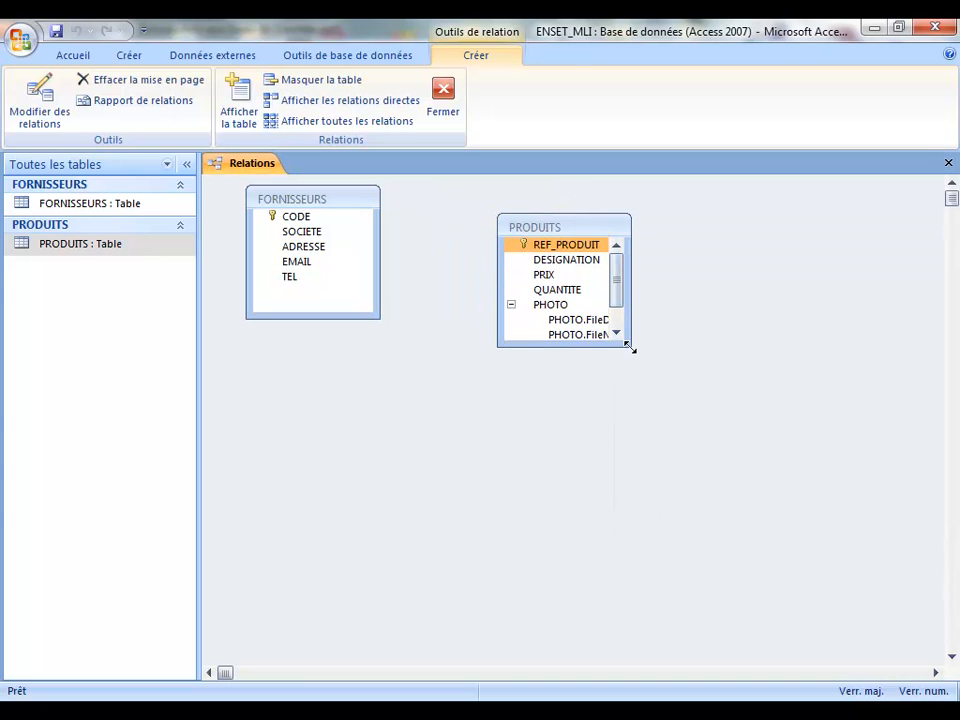
drag(630, 347, 707, 402)
Step: Link FORNISSEURS CODE to PRODUITS CODE_FOURNISSEUR, creating the relationship without referential integrity
click(302, 218)
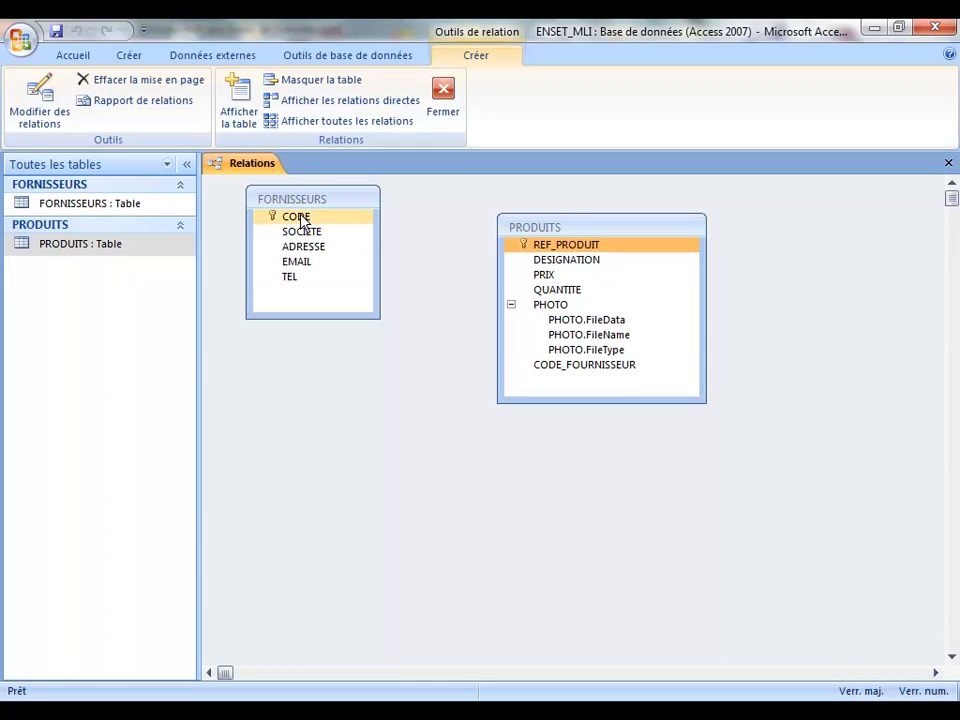
click(302, 218)
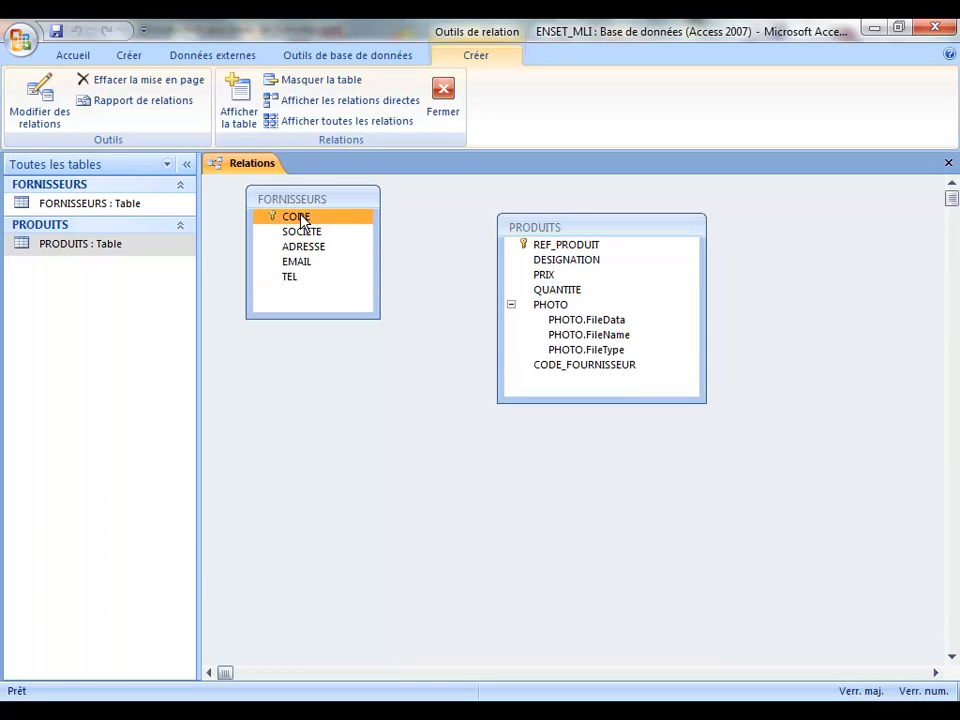
drag(302, 220, 567, 369)
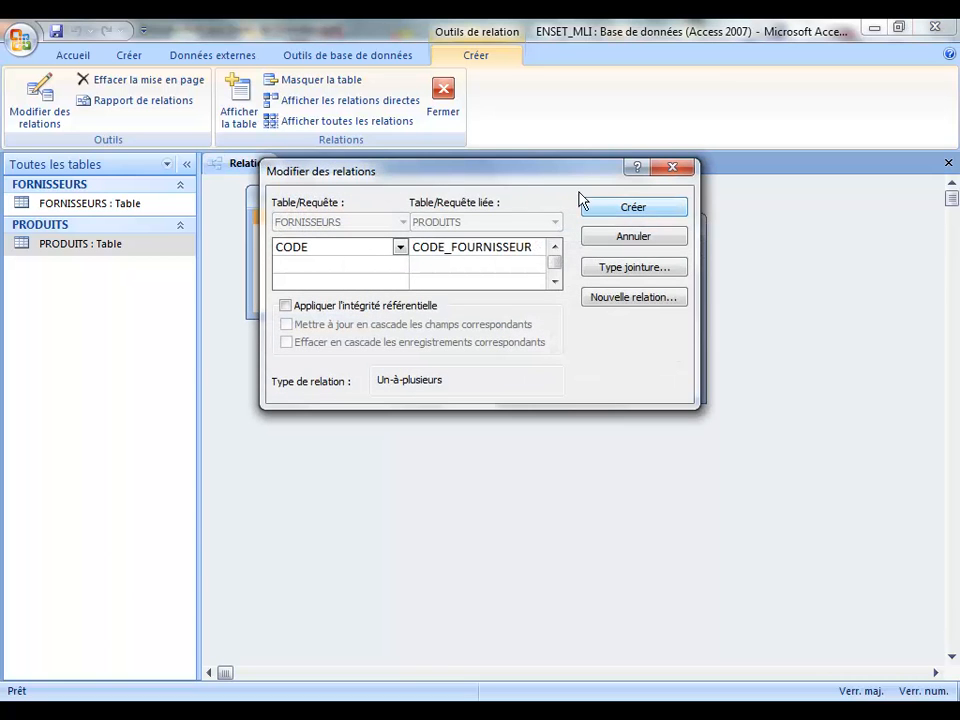
drag(405, 182, 407, 354)
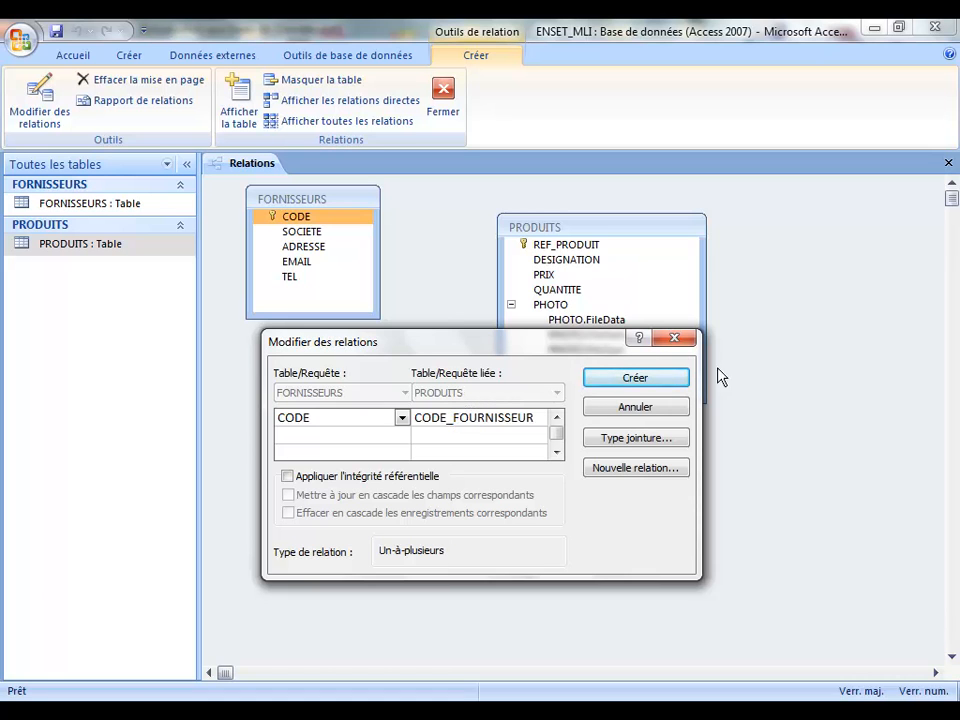
click(666, 380)
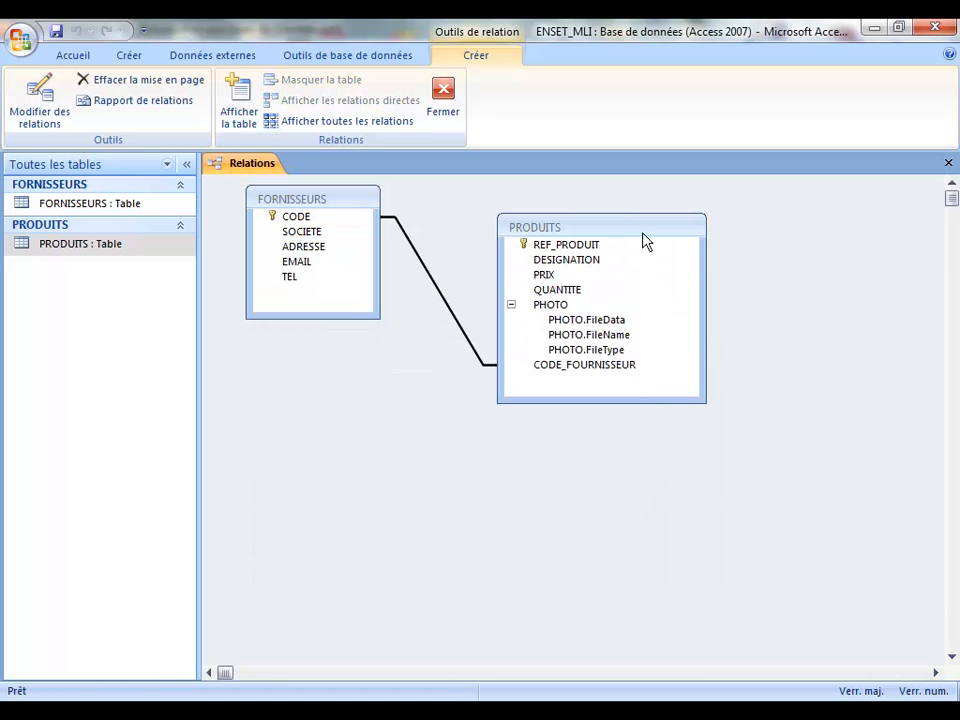
drag(641, 236, 718, 236)
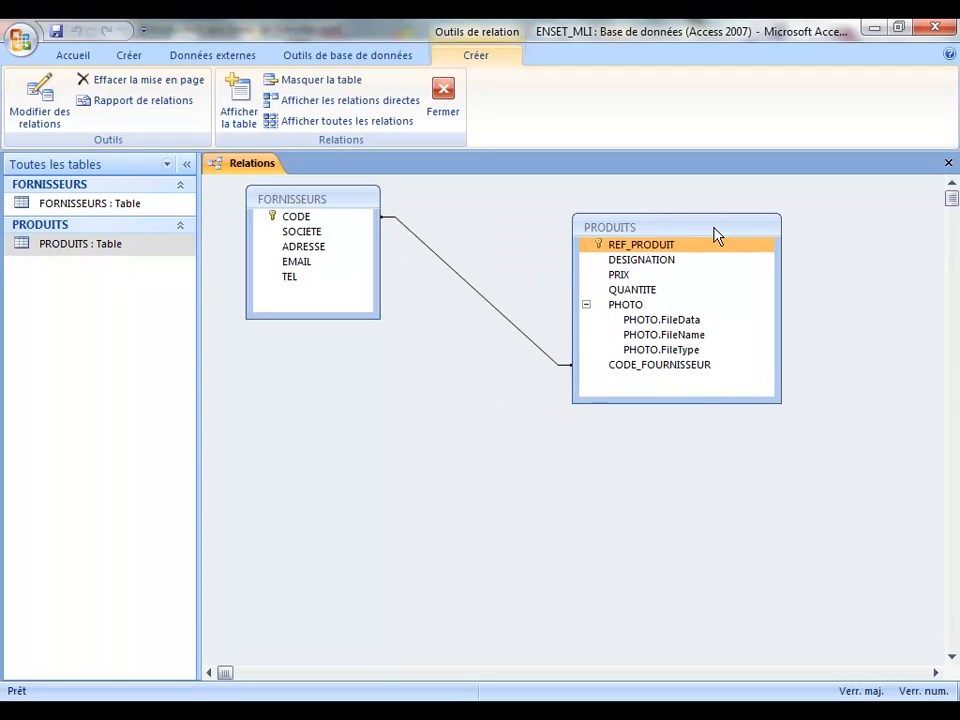
Step: Edit the relationship to apply Appliquer l'intégrité référentielle, making it a 1-to-∞ link
double_click(487, 306)
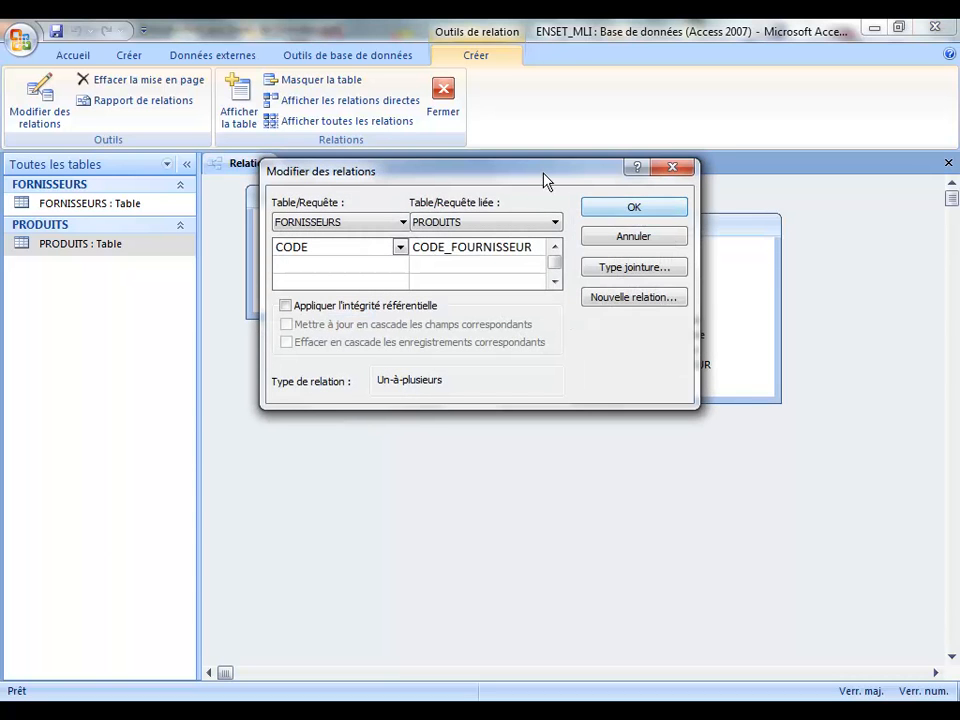
click(671, 170)
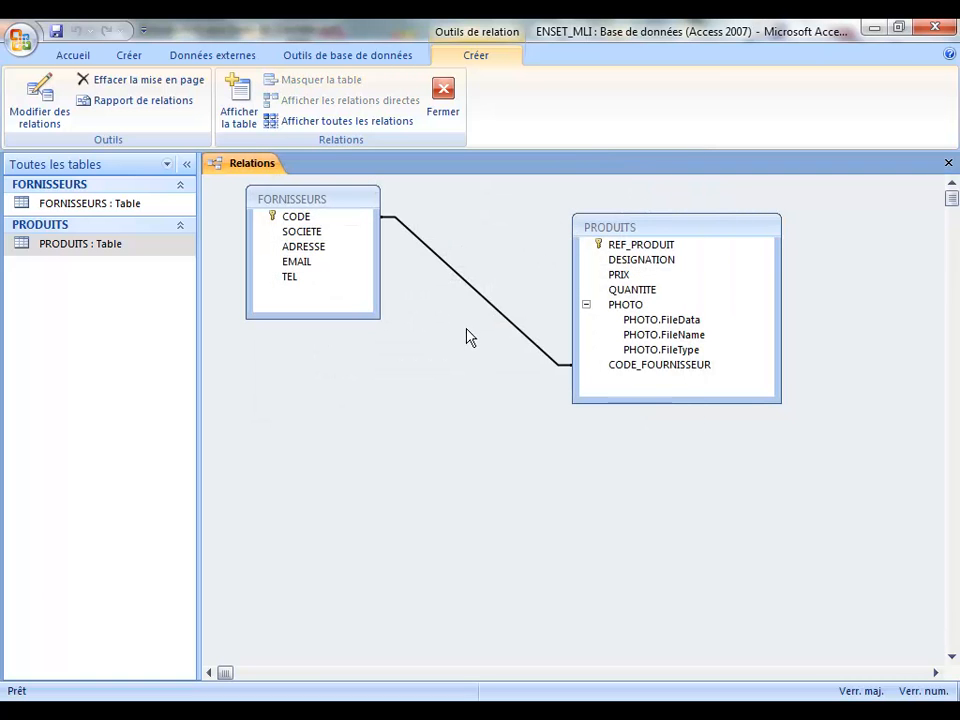
double_click(500, 318)
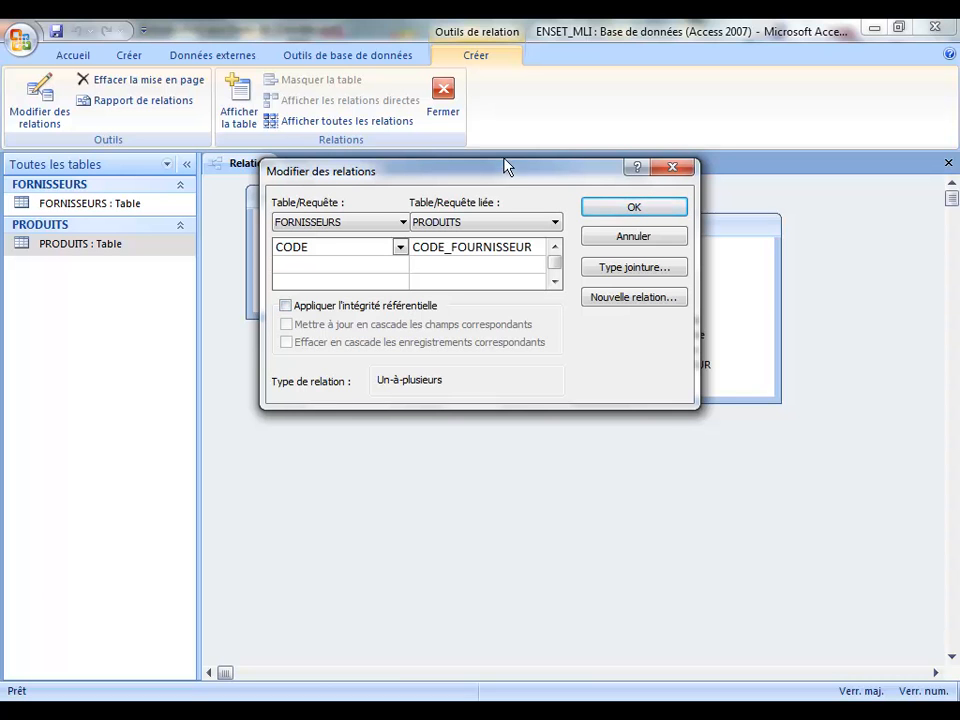
drag(471, 170, 497, 367)
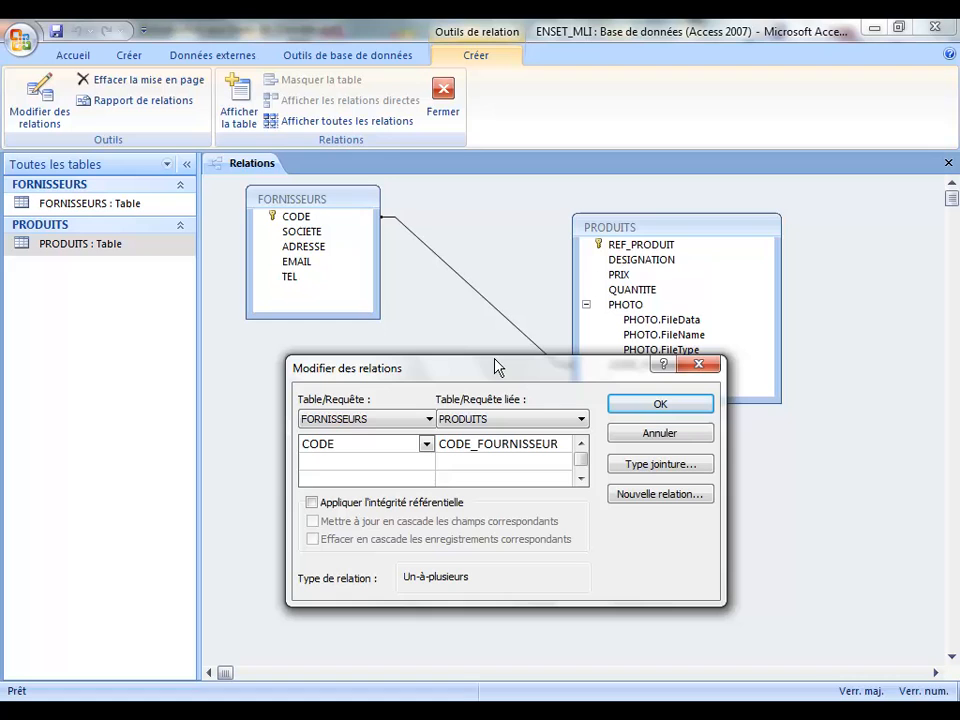
click(312, 503)
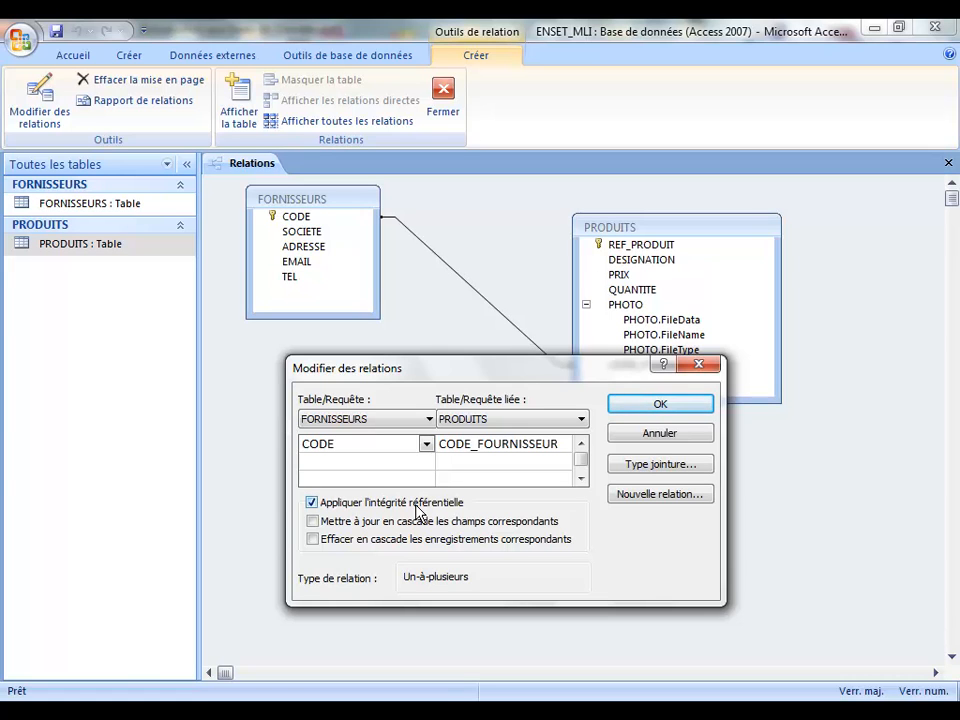
click(668, 406)
Step: Nudge the PRODUITS table slightly further right in the Relations layout
drag(679, 232, 720, 233)
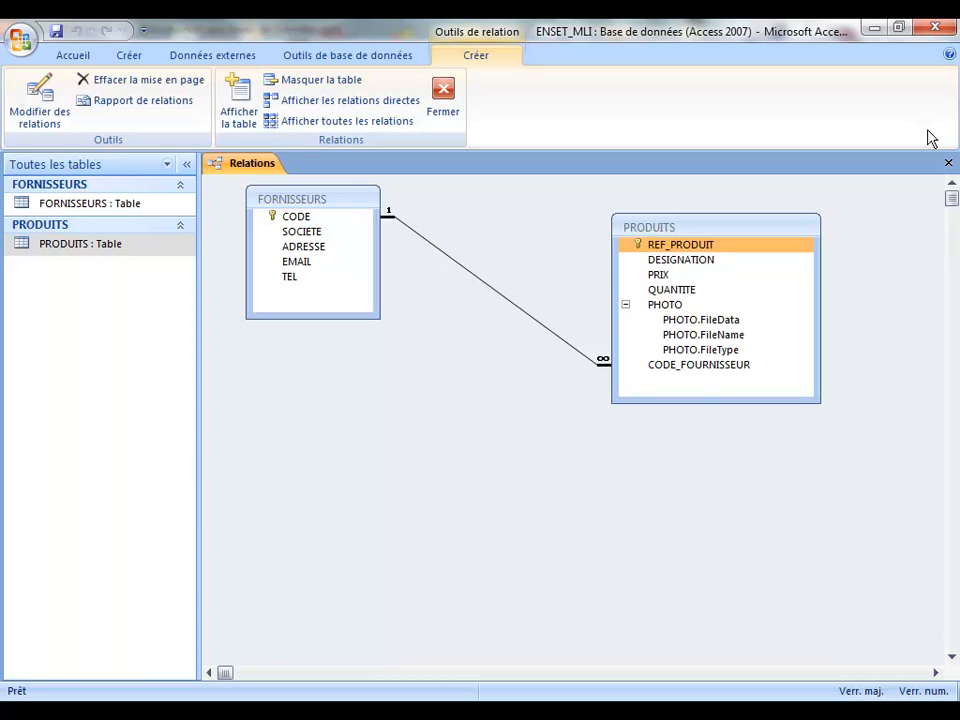
Step: Save and close the relationships layout, then open PRODUITS showing records 3, P1 and P2
click(948, 162)
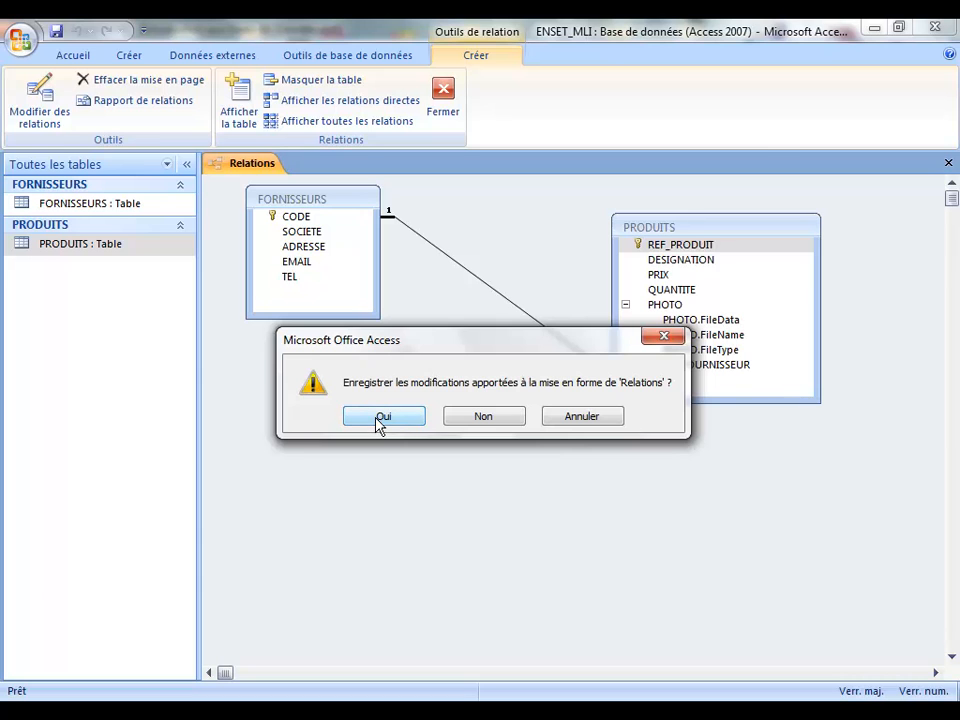
click(378, 417)
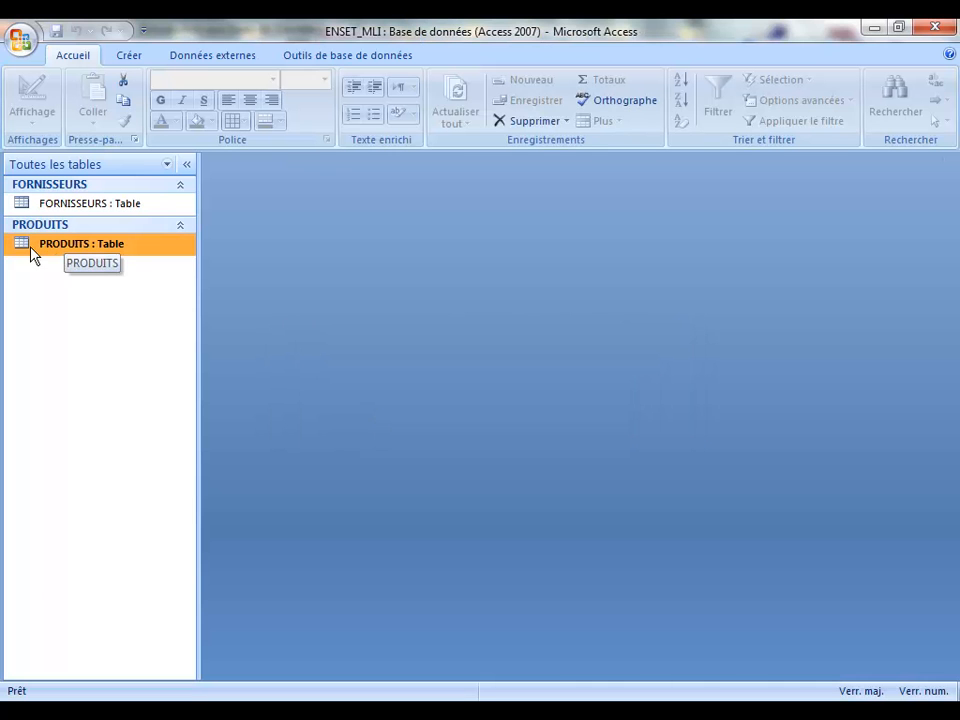
double_click(30, 250)
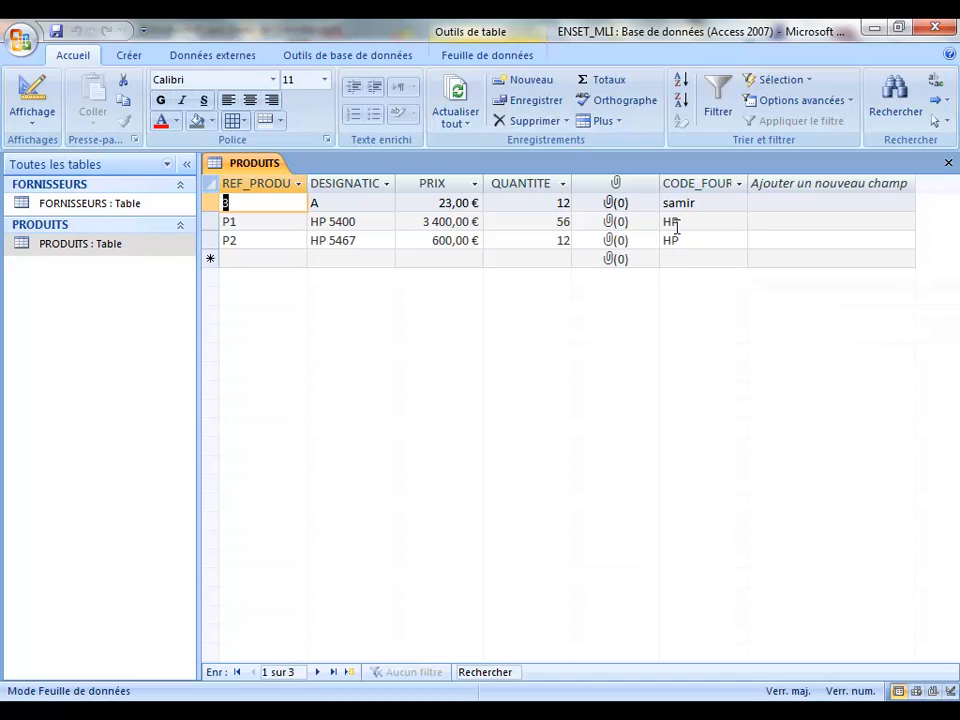
Step: Check the P1 and P2 product records, both supplied by HP, then close the PRODUITS datasheet
click(276, 223)
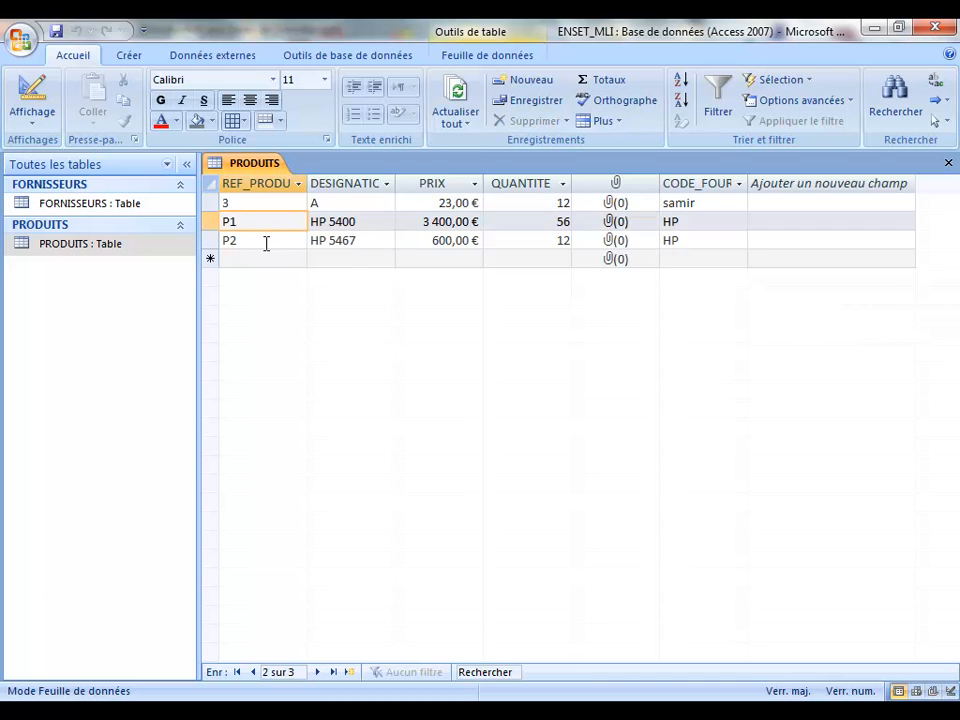
click(266, 242)
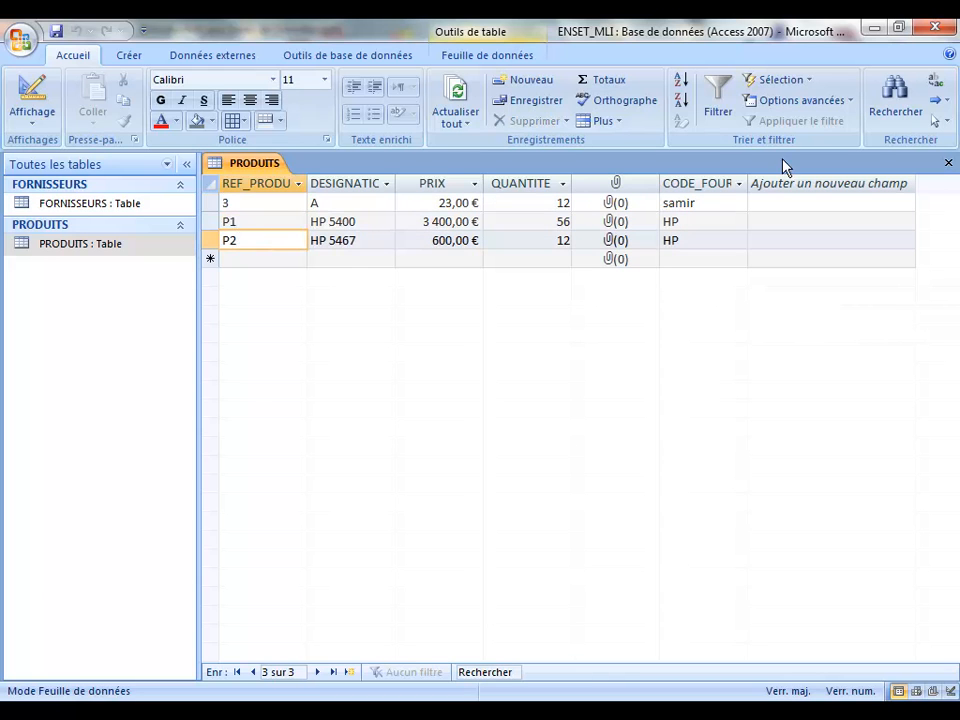
click(951, 164)
Step: Try deleting supplier HP from FORNISSEURS, dismiss the refusal about related PRODUITS records, and close the table
click(30, 206)
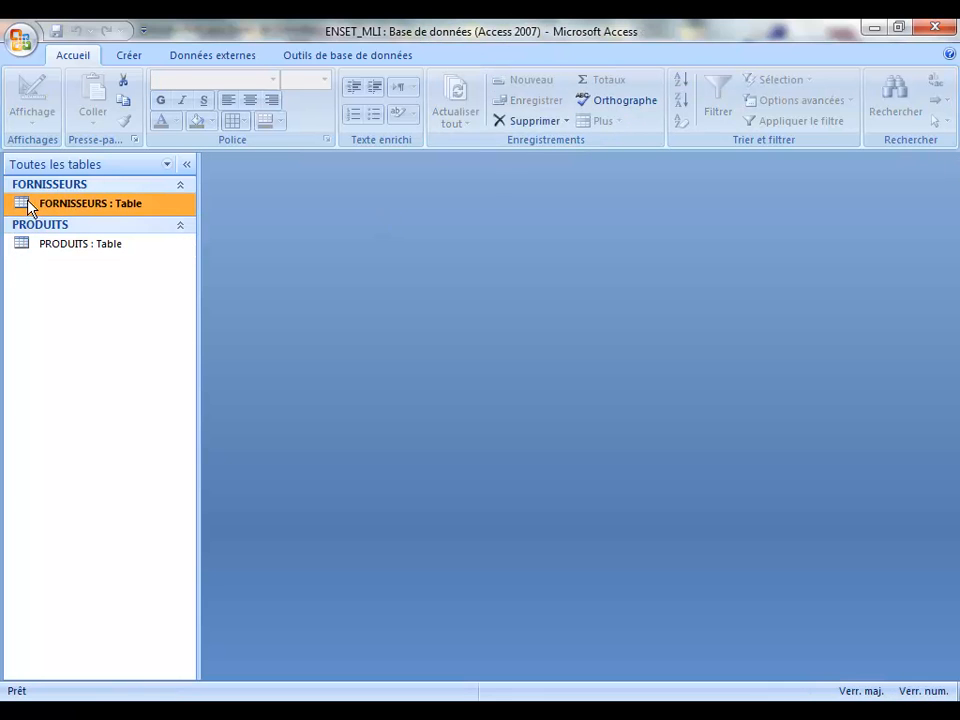
double_click(30, 206)
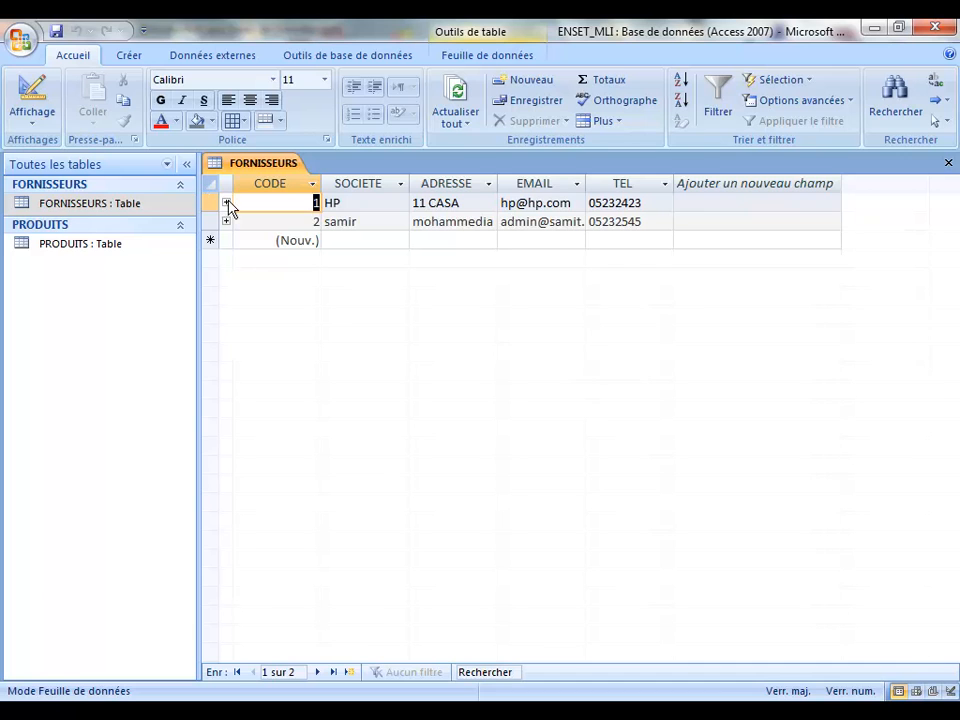
click(215, 201)
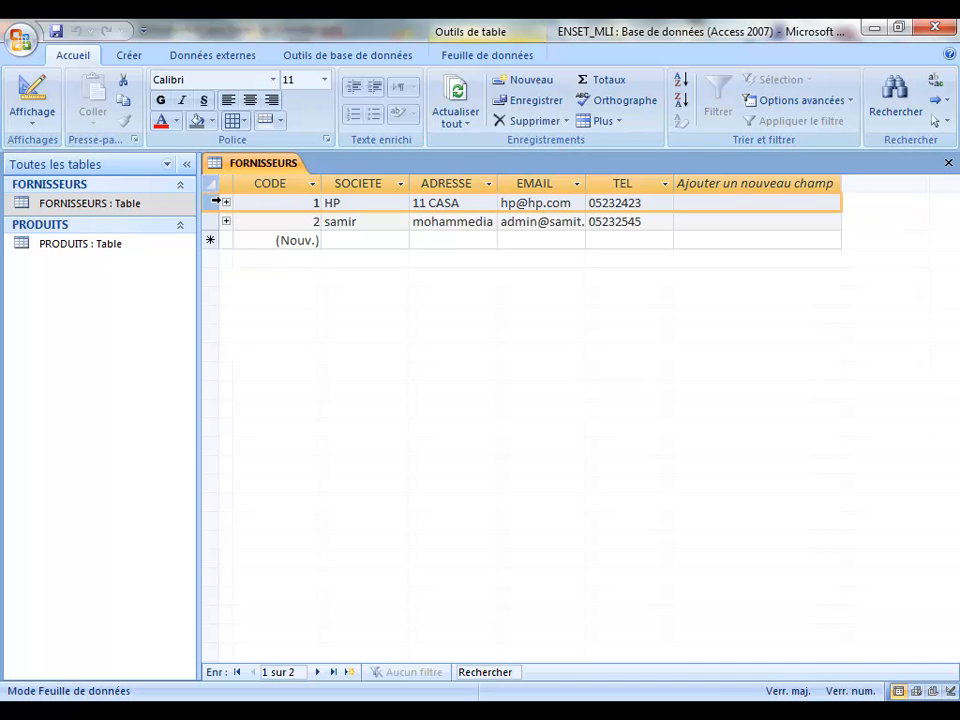
key(Delete)
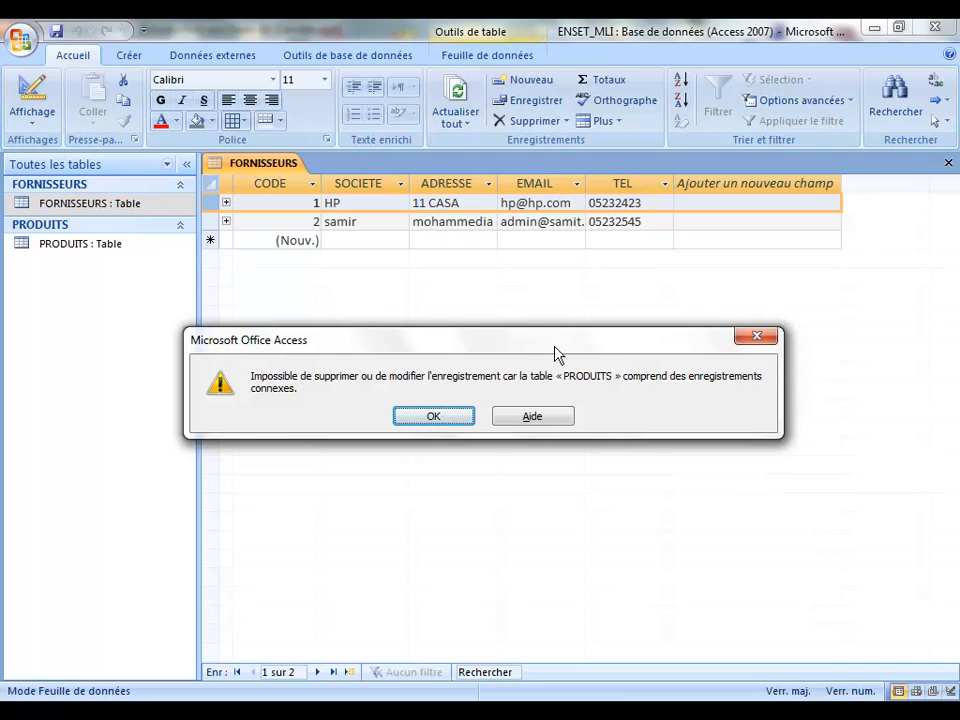
click(463, 418)
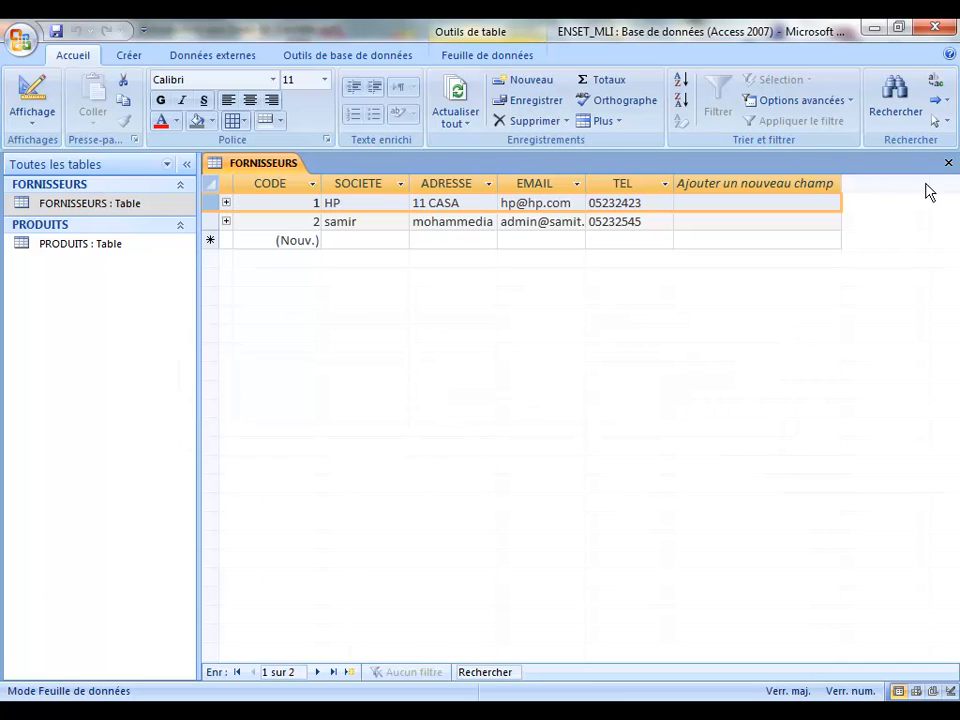
click(949, 163)
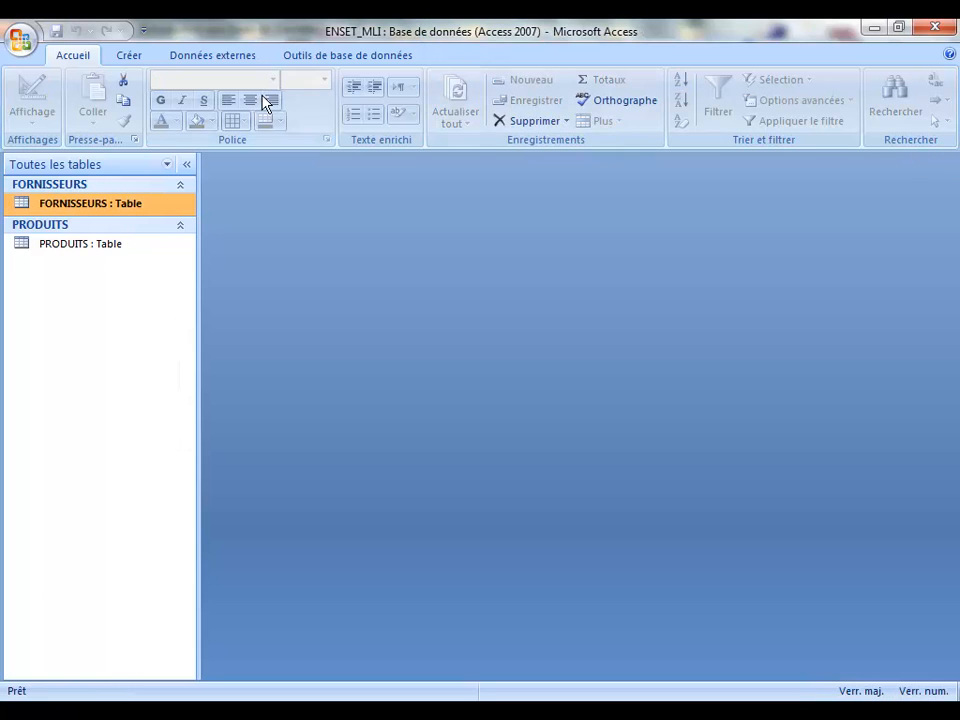
Step: Untick Appliquer l'intégrité référentielle on the FORNISSEURS–PRODUITS relationship, then close the Relations window
click(389, 60)
click(101, 115)
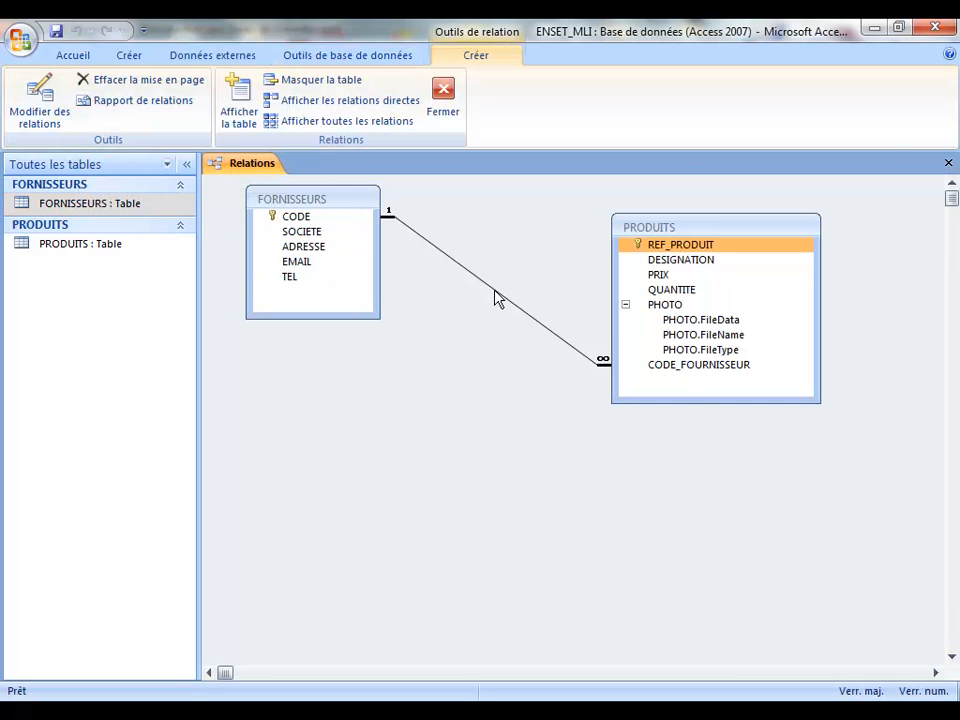
double_click(497, 297)
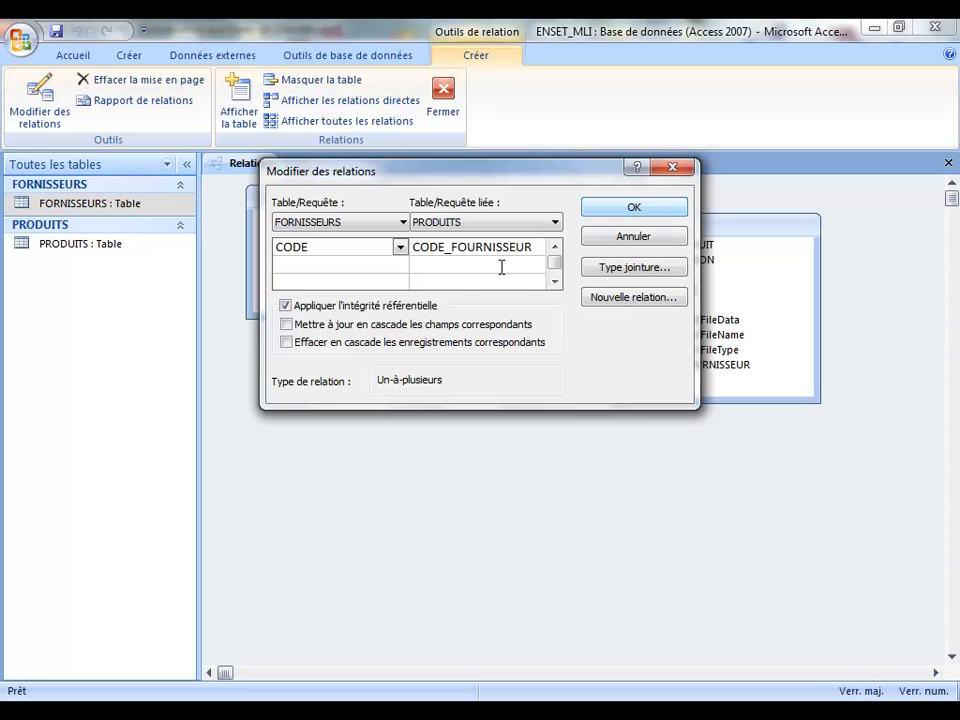
click(287, 343)
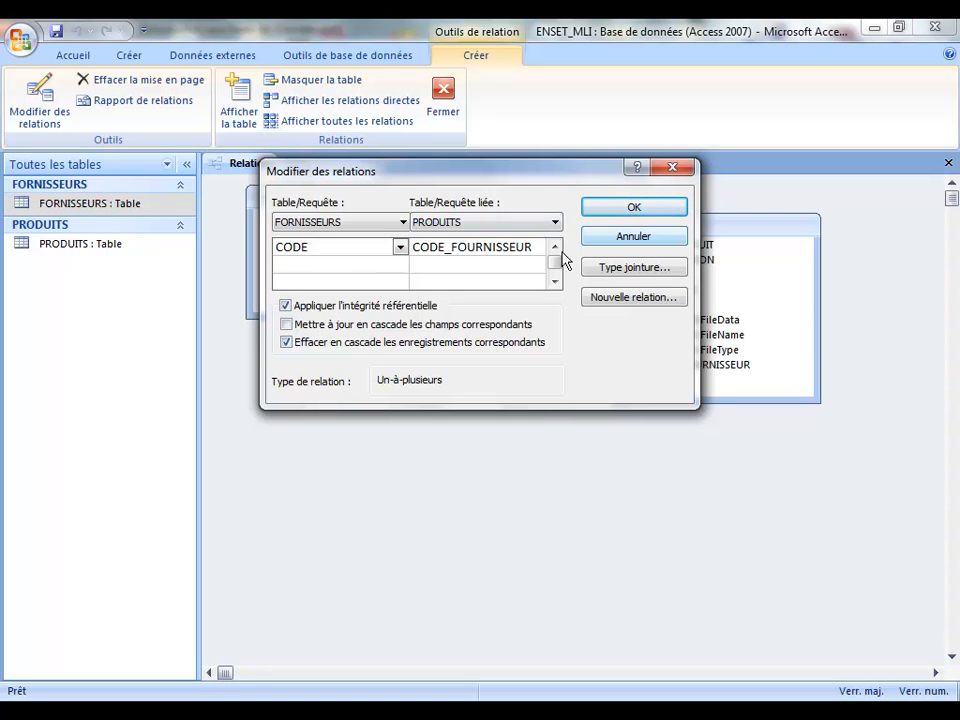
click(286, 306)
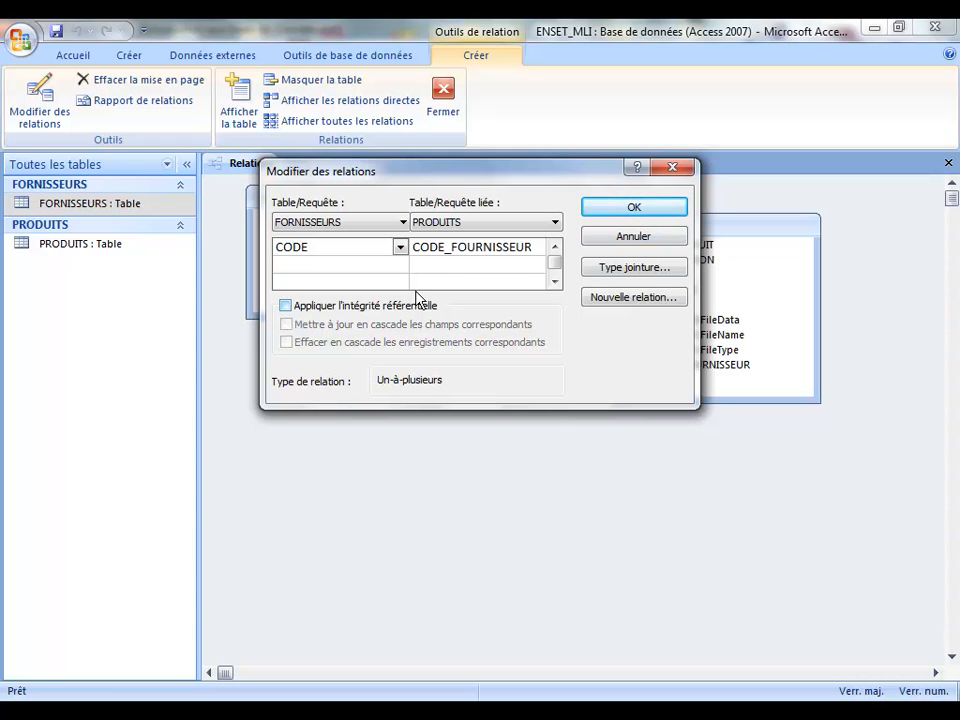
click(647, 211)
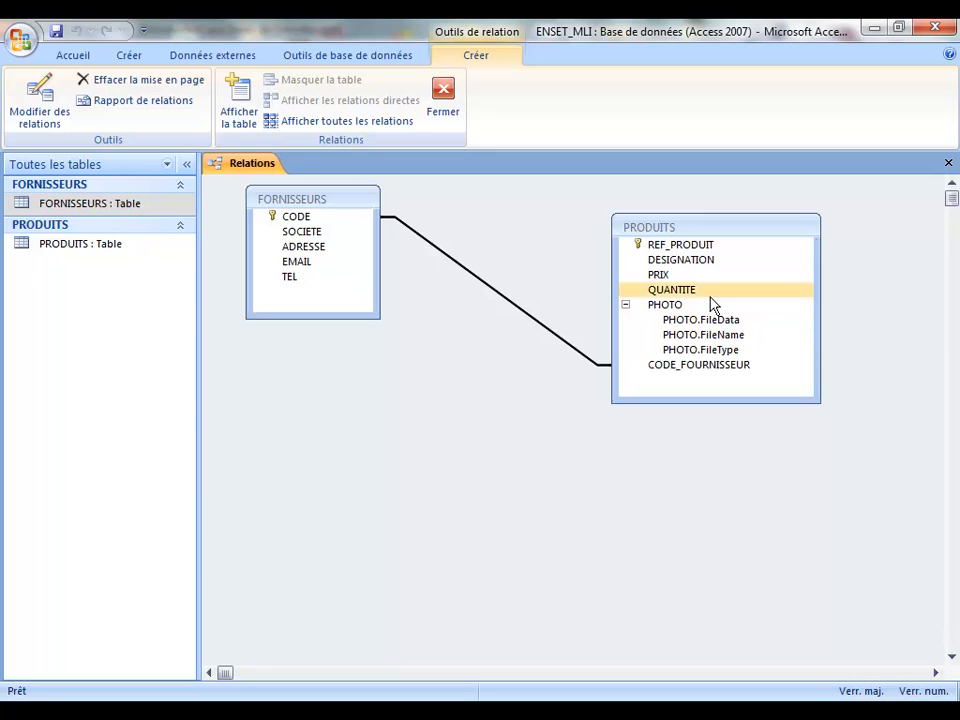
click(949, 165)
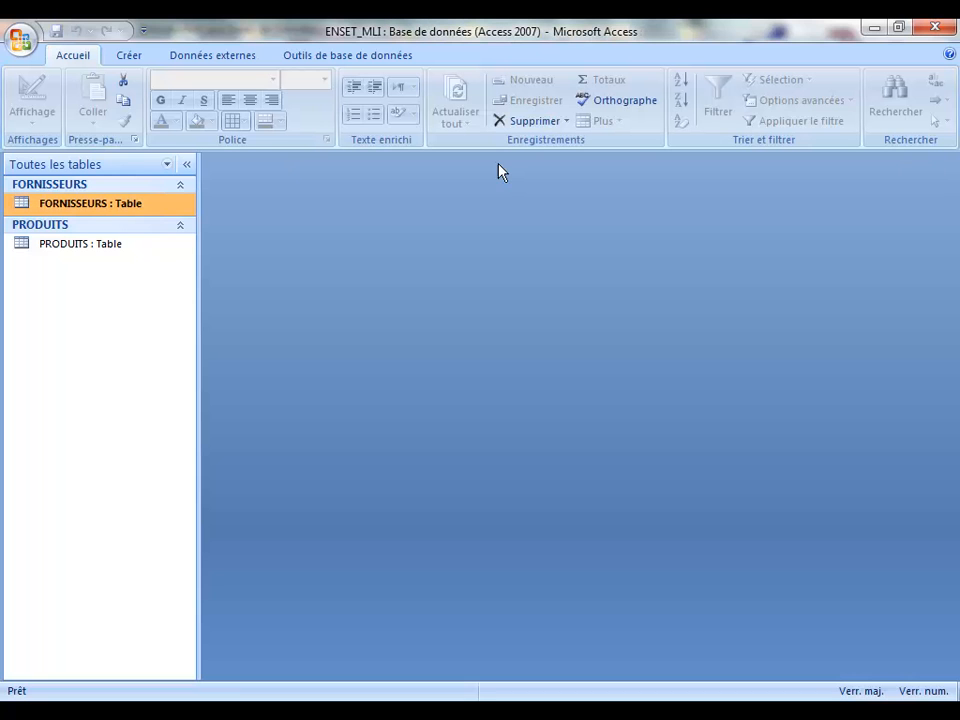
double_click(20, 201)
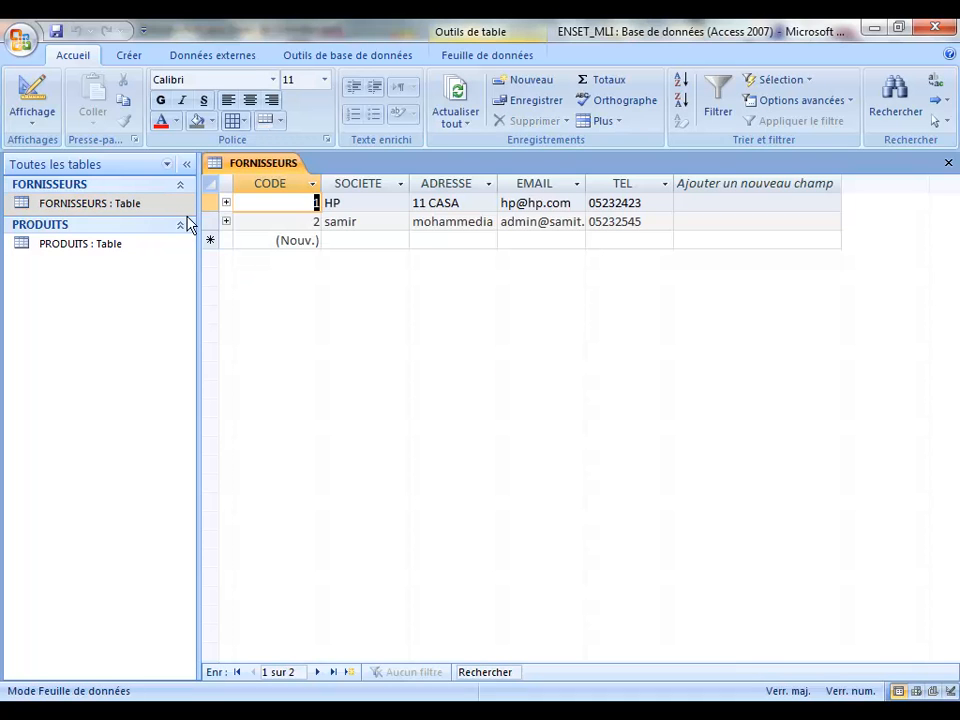
click(210, 202)
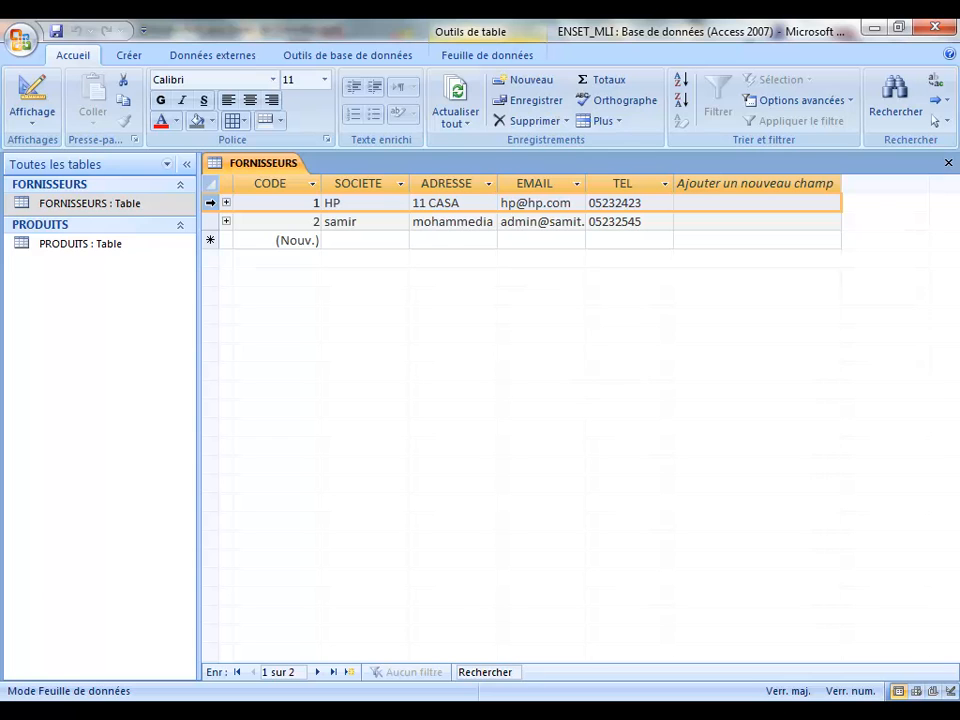
key(Delete)
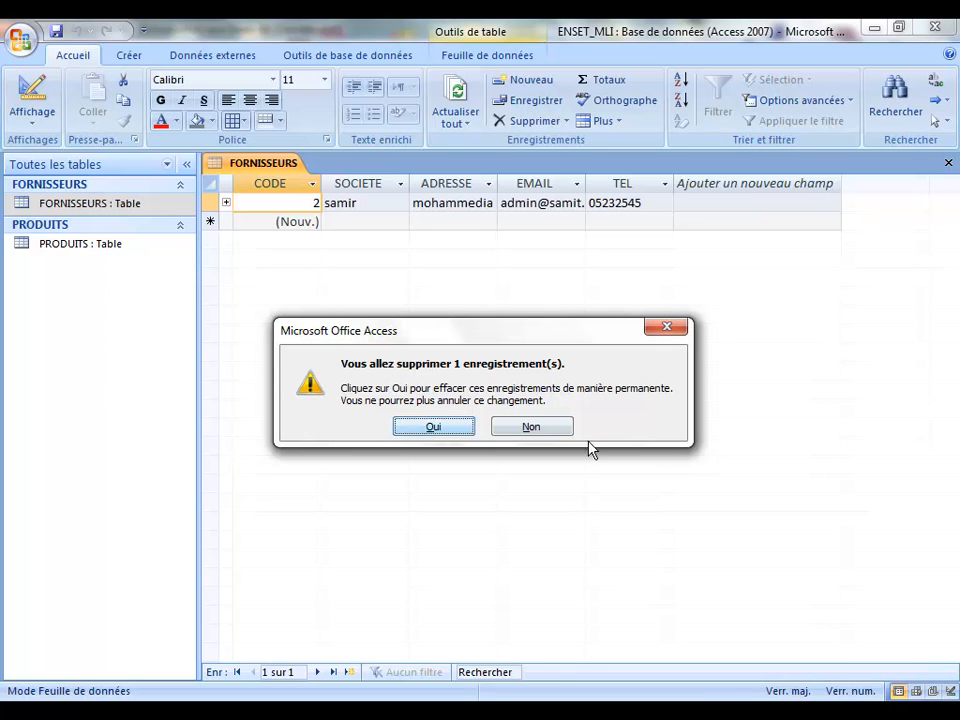
click(555, 433)
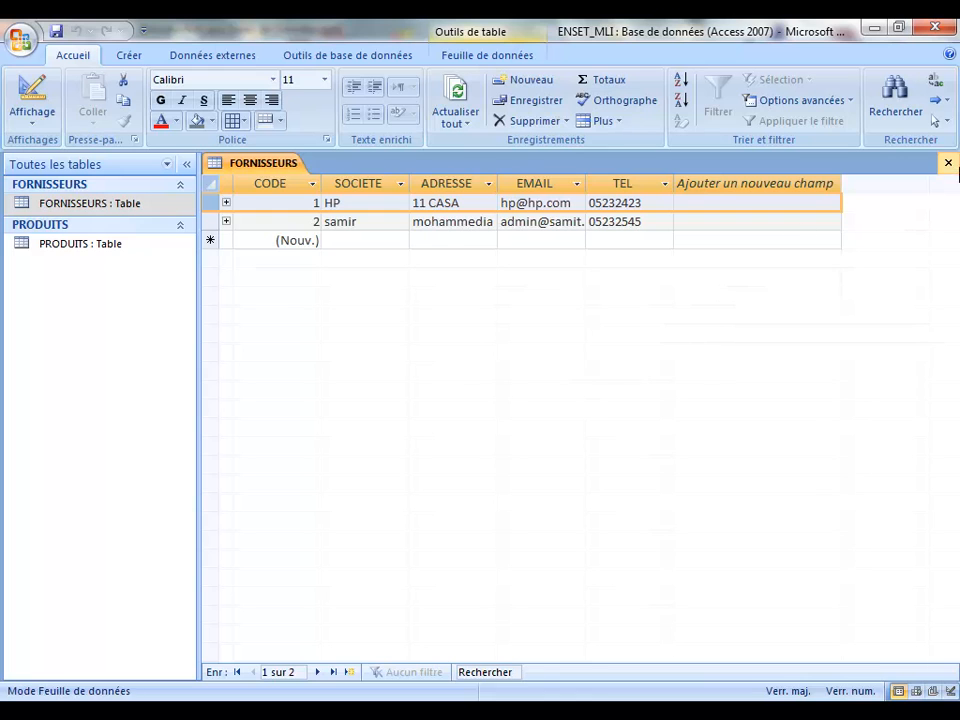
click(948, 162)
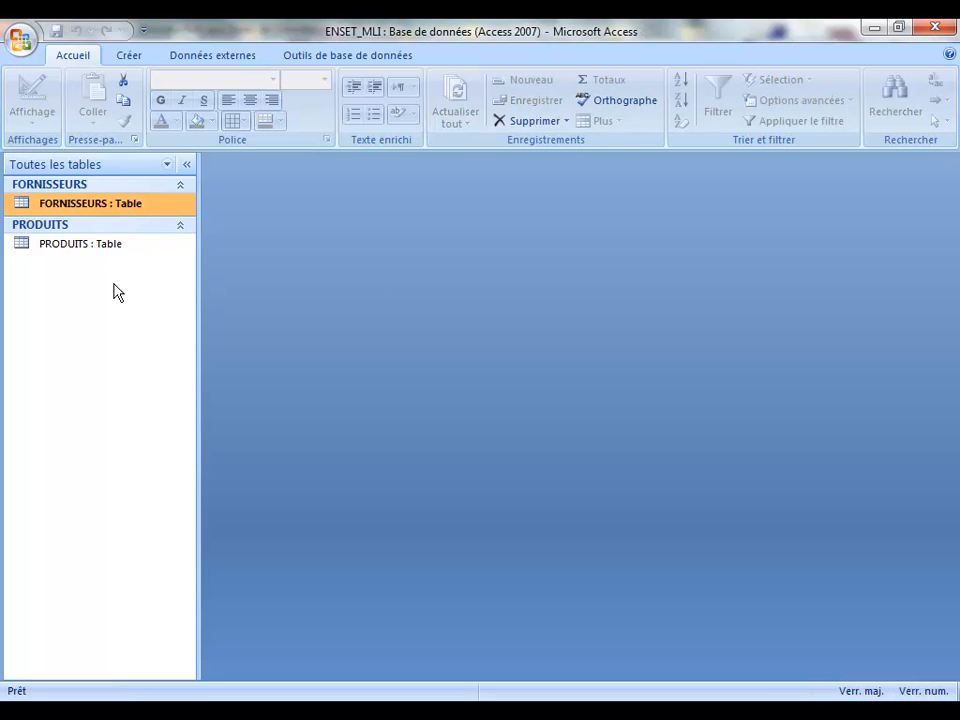
Step: Enable Appliquer l'intégrité référentielle and Effacer en cascade on the FORNISSEURS–PRODUITS link, then close Relations
click(330, 57)
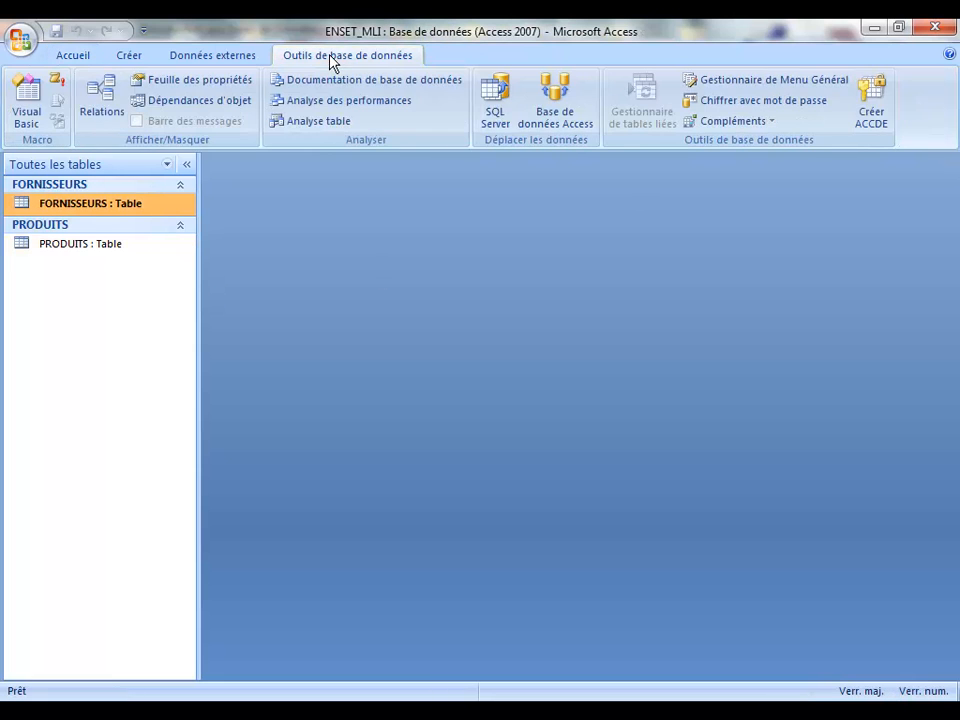
click(101, 94)
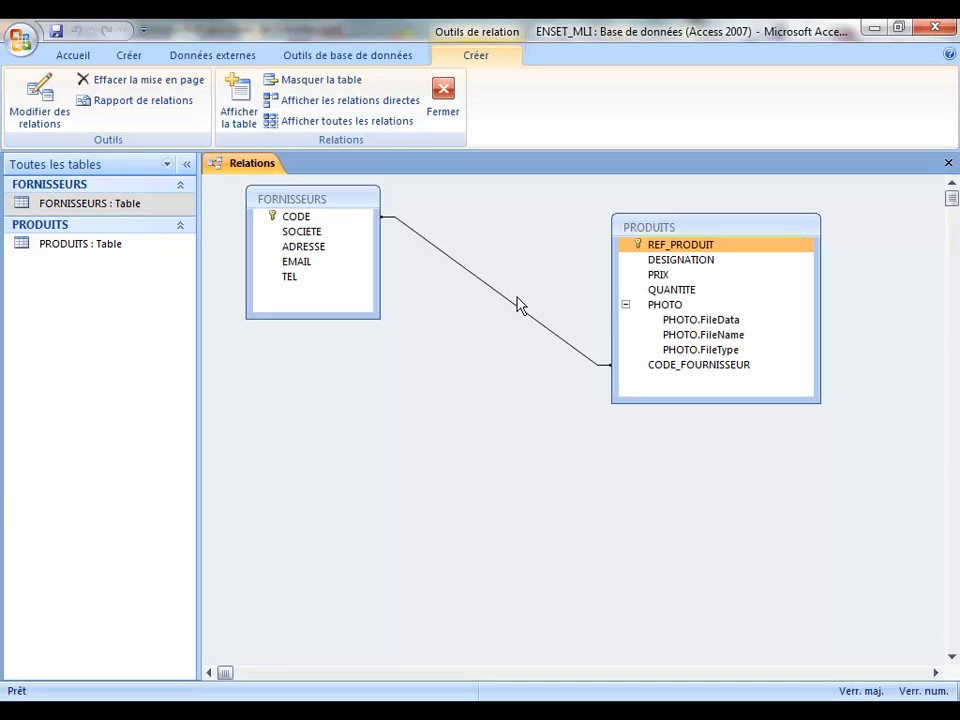
double_click(516, 311)
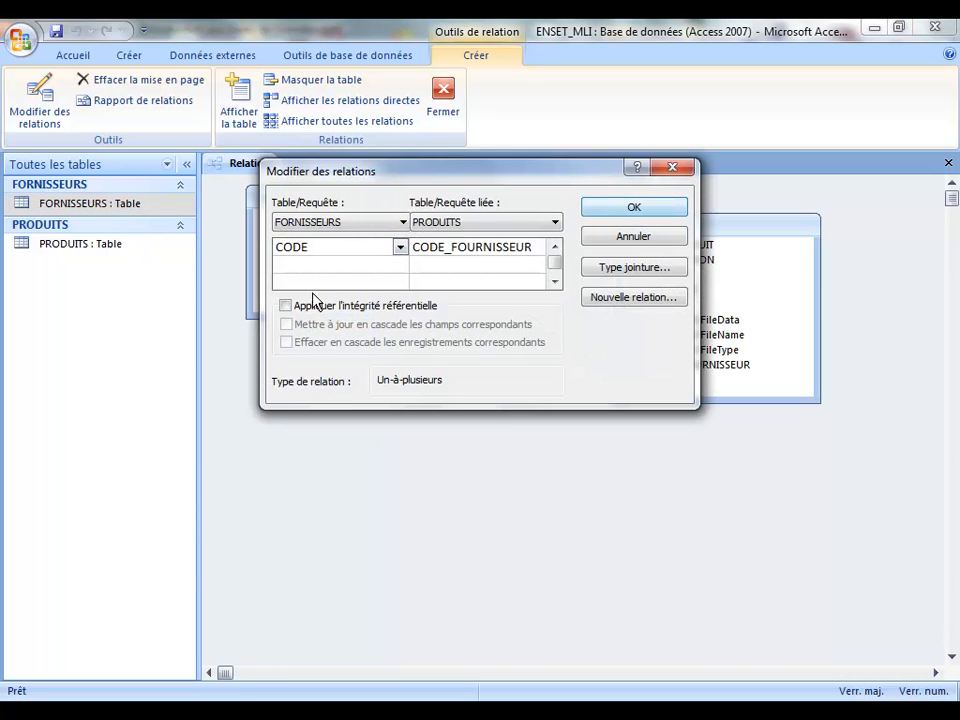
click(286, 306)
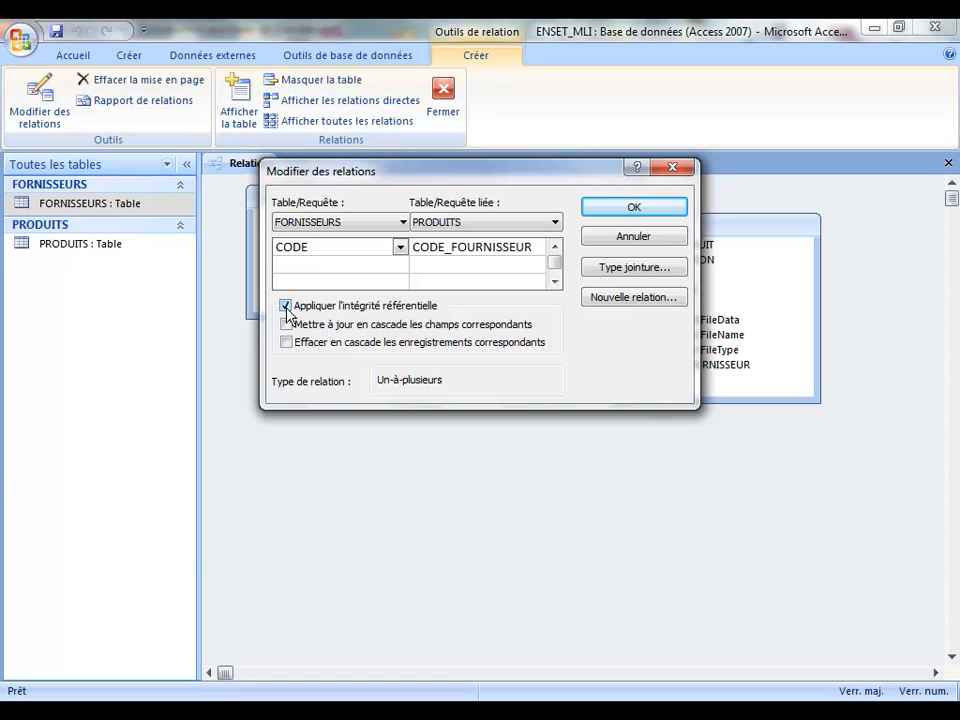
click(287, 343)
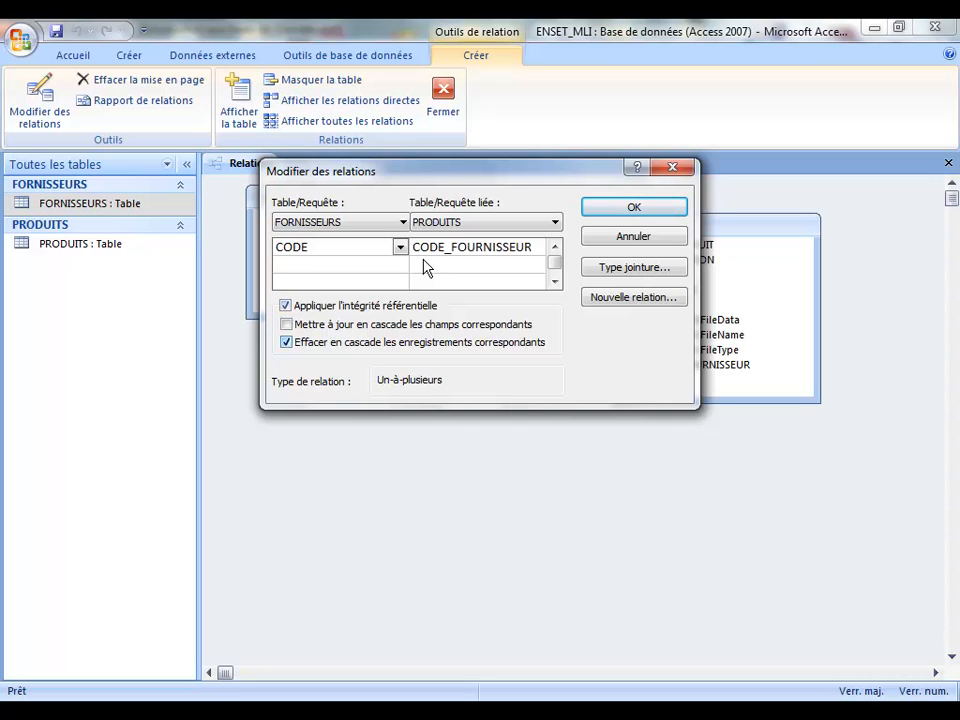
click(625, 212)
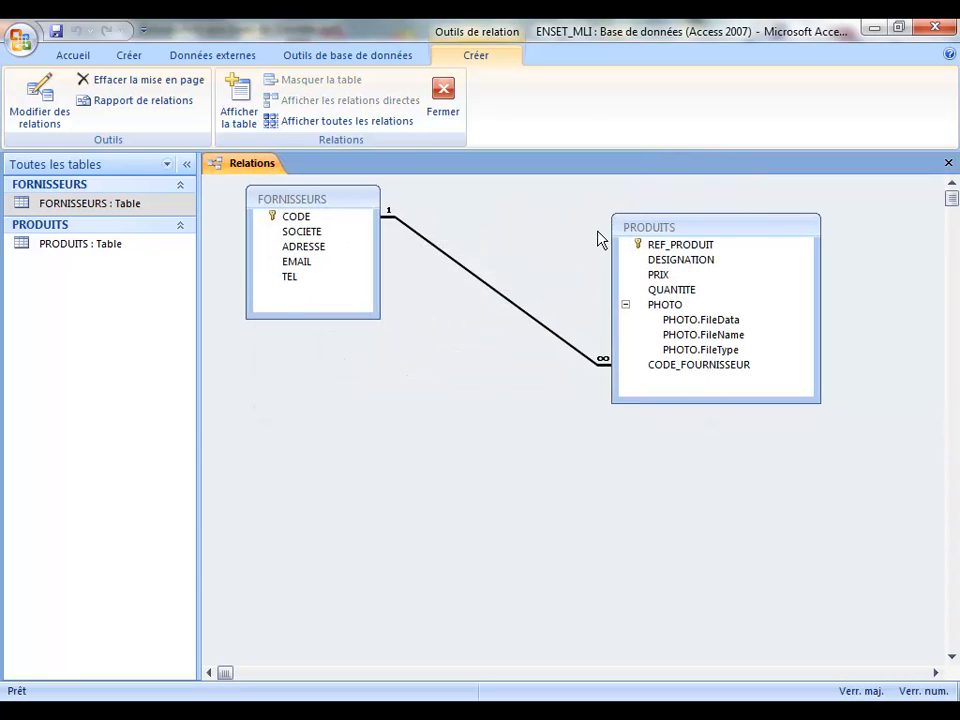
click(948, 162)
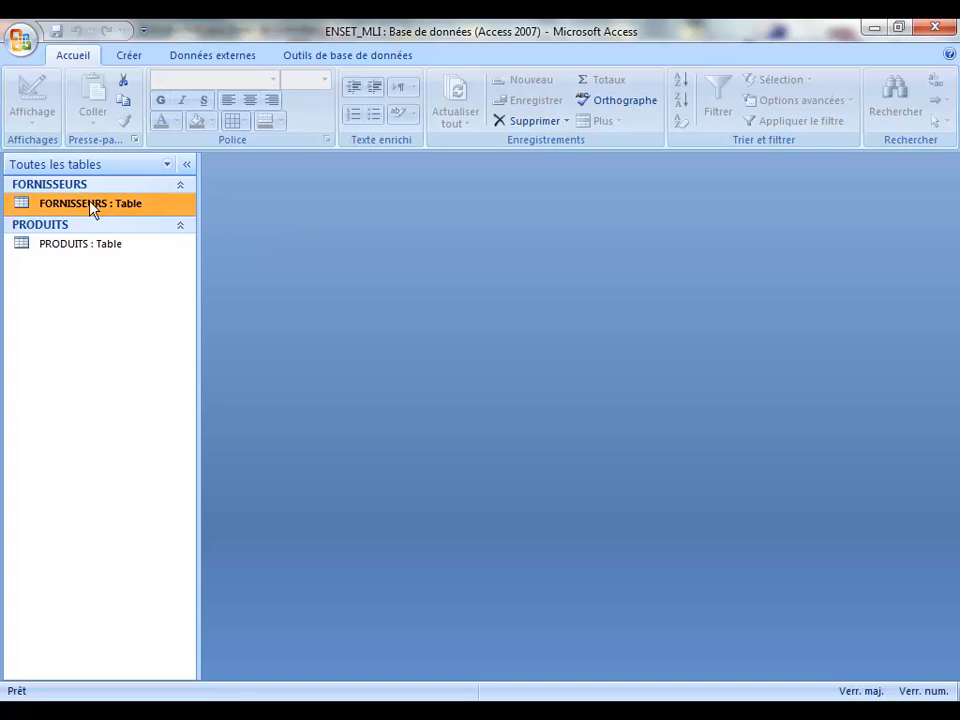
Step: Delete supplier HP from FORNISSEURS, accepting the cascade deletion of its related product, then close the table
double_click(24, 212)
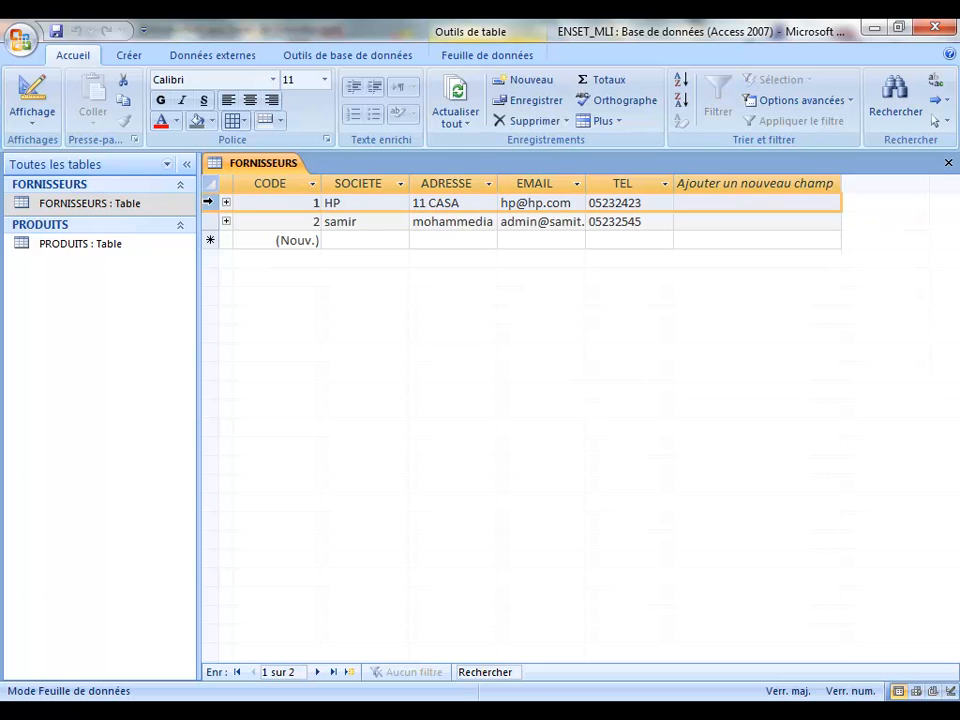
key(Delete)
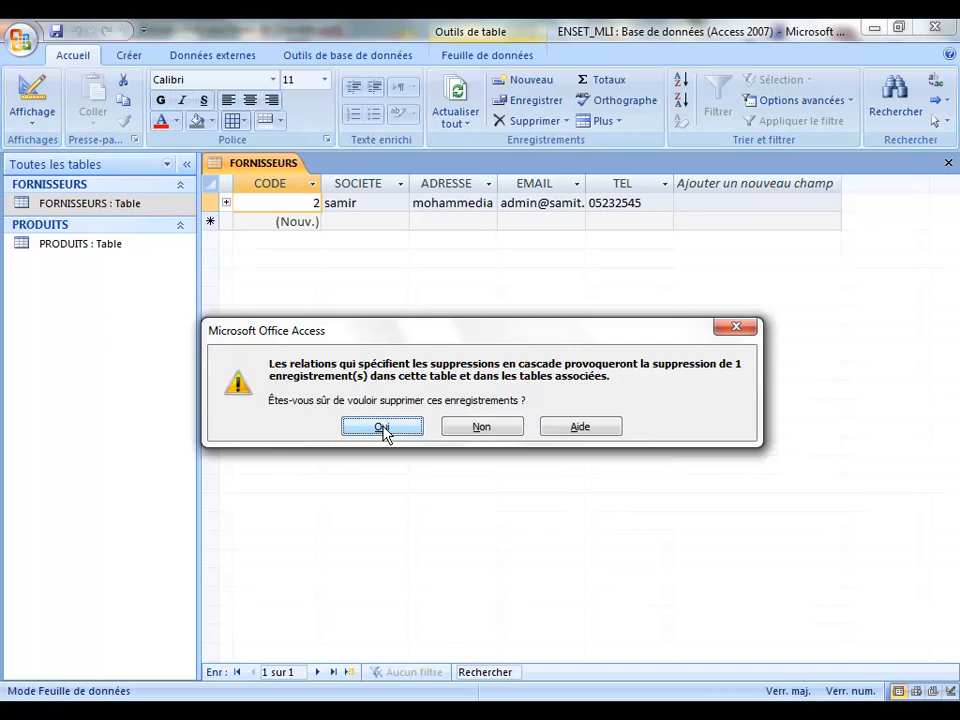
click(383, 428)
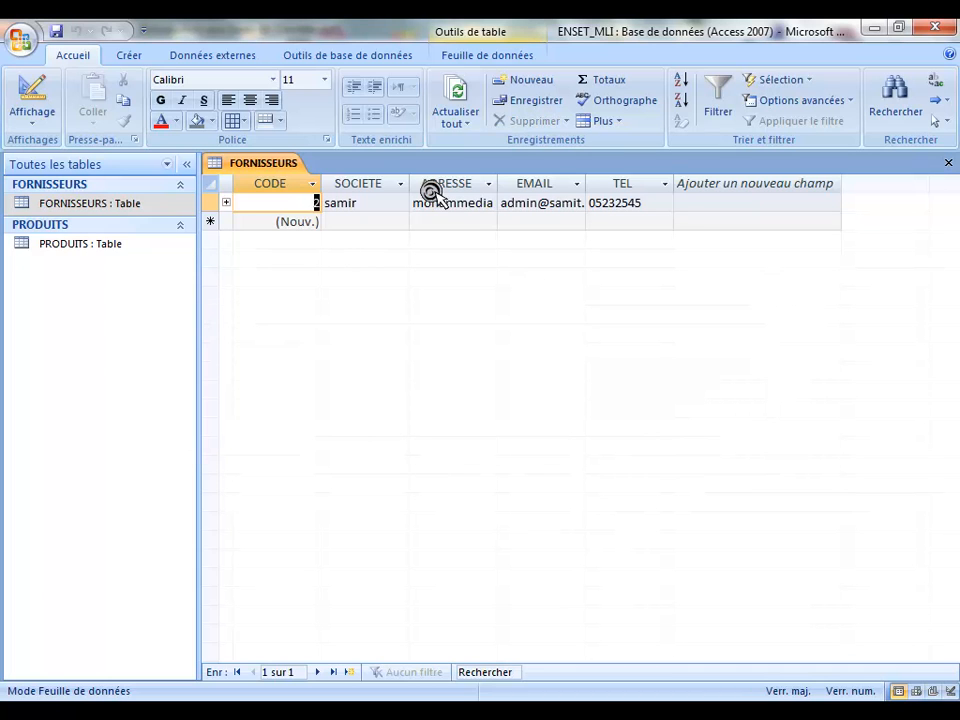
click(948, 163)
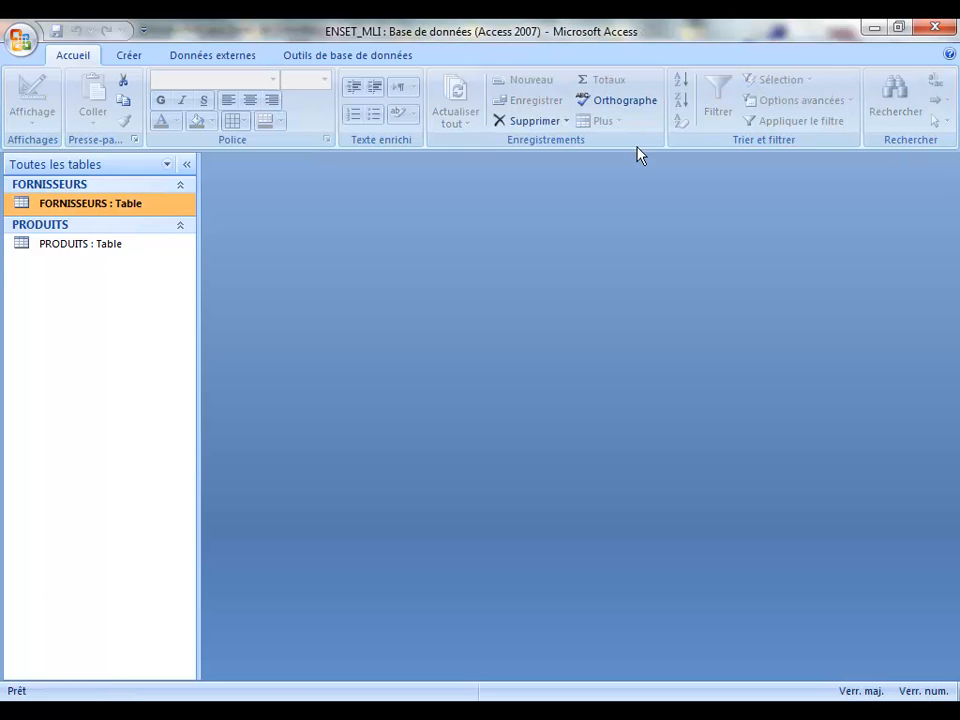
double_click(28, 251)
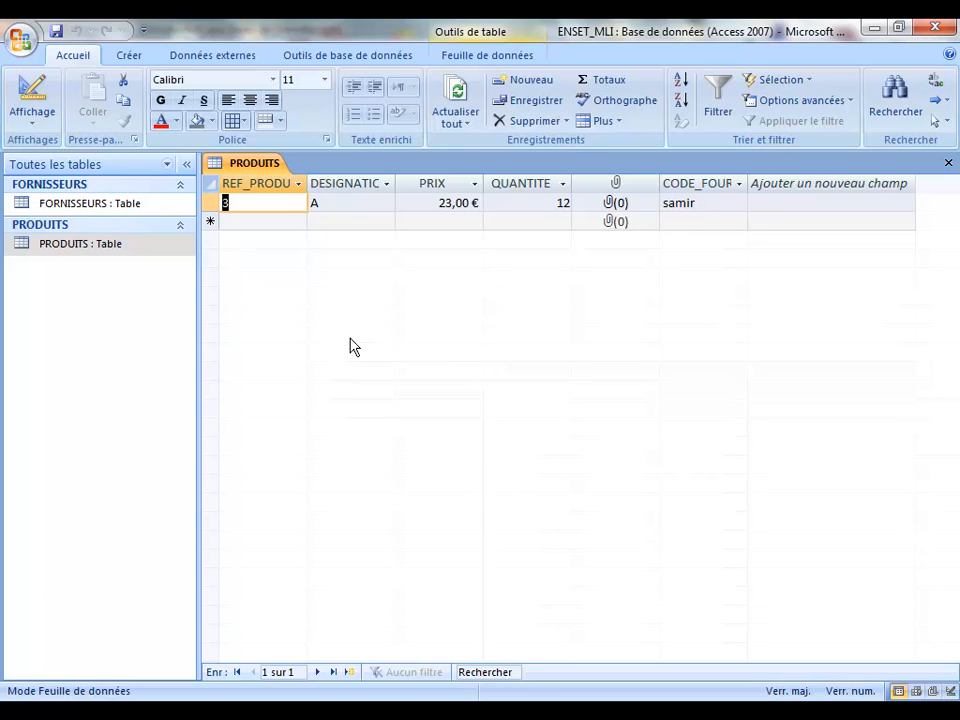
click(948, 163)
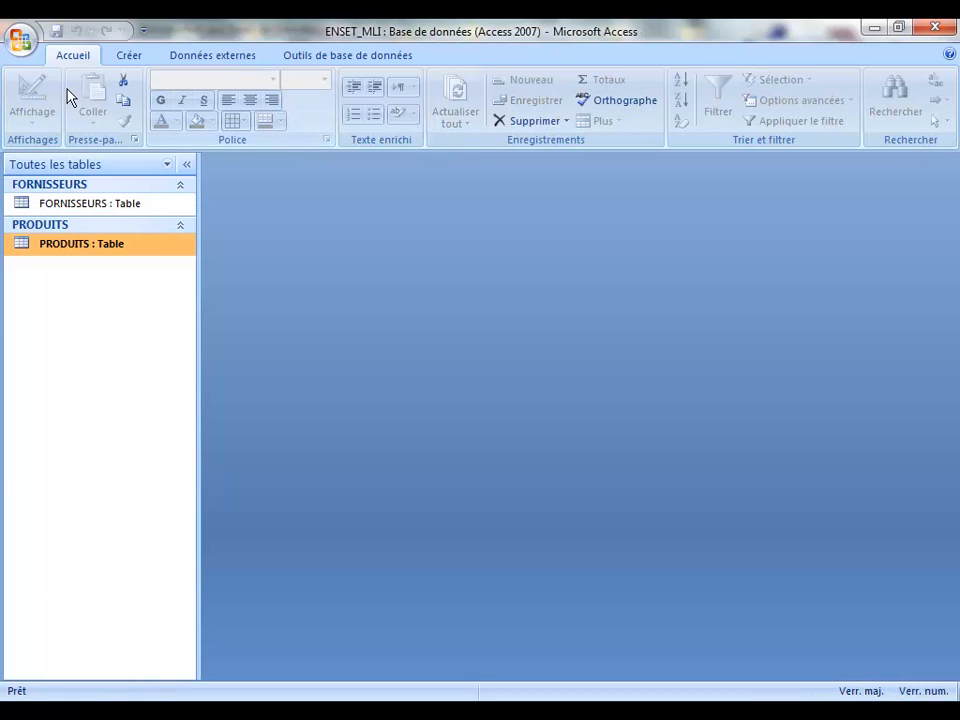
Step: Clear the cascade options and Appliquer l'intégrité référentielle on the FORNISSEURS–PRODUITS relationship in Relations
click(325, 60)
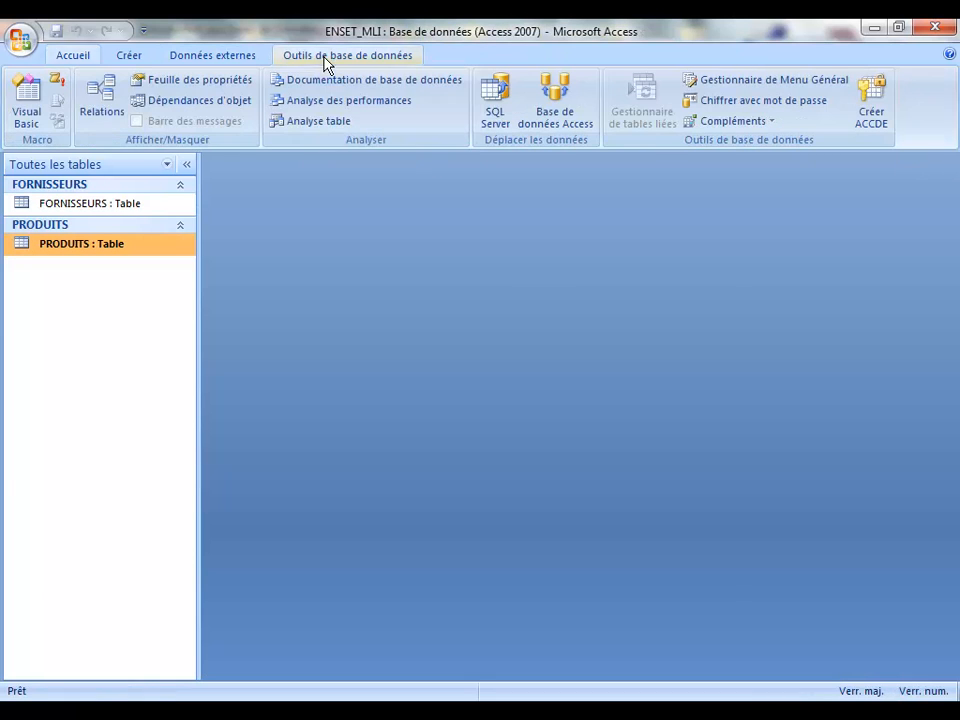
click(101, 100)
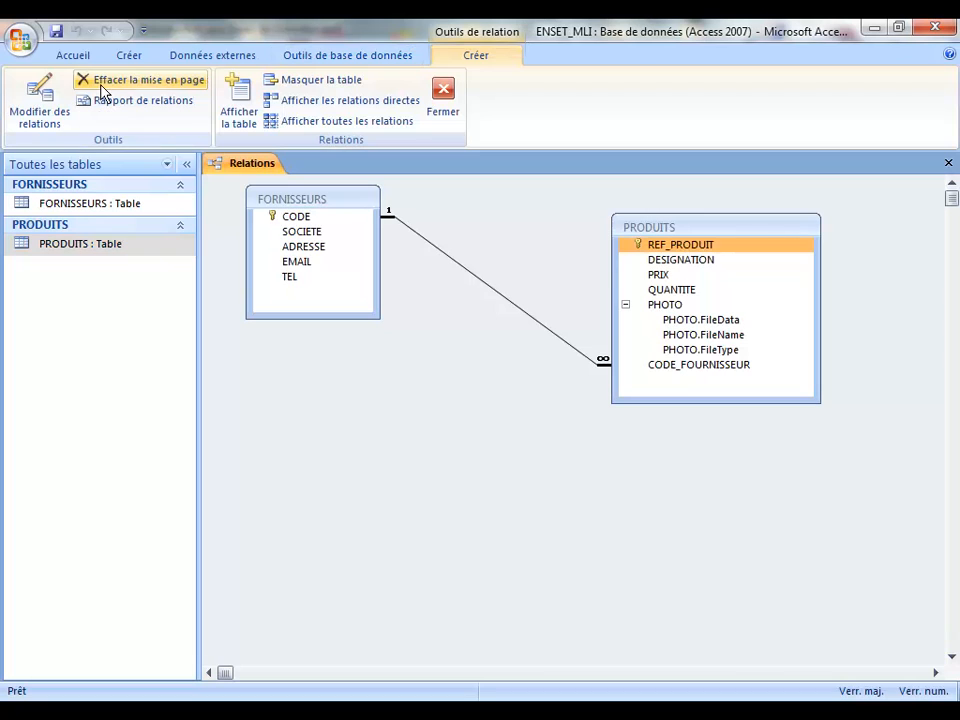
double_click(480, 277)
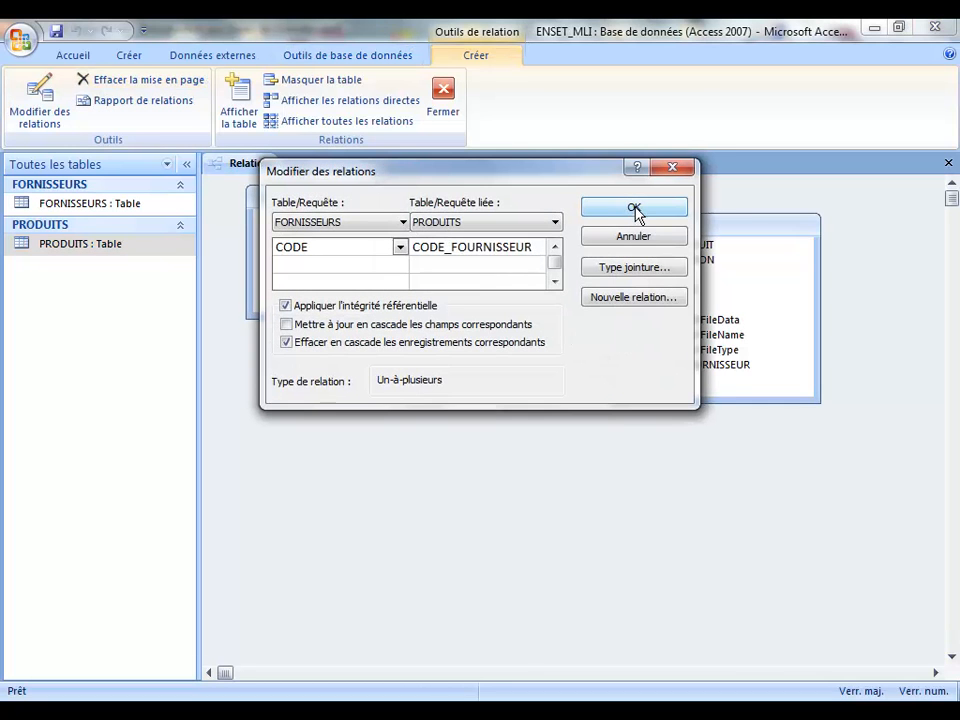
click(287, 343)
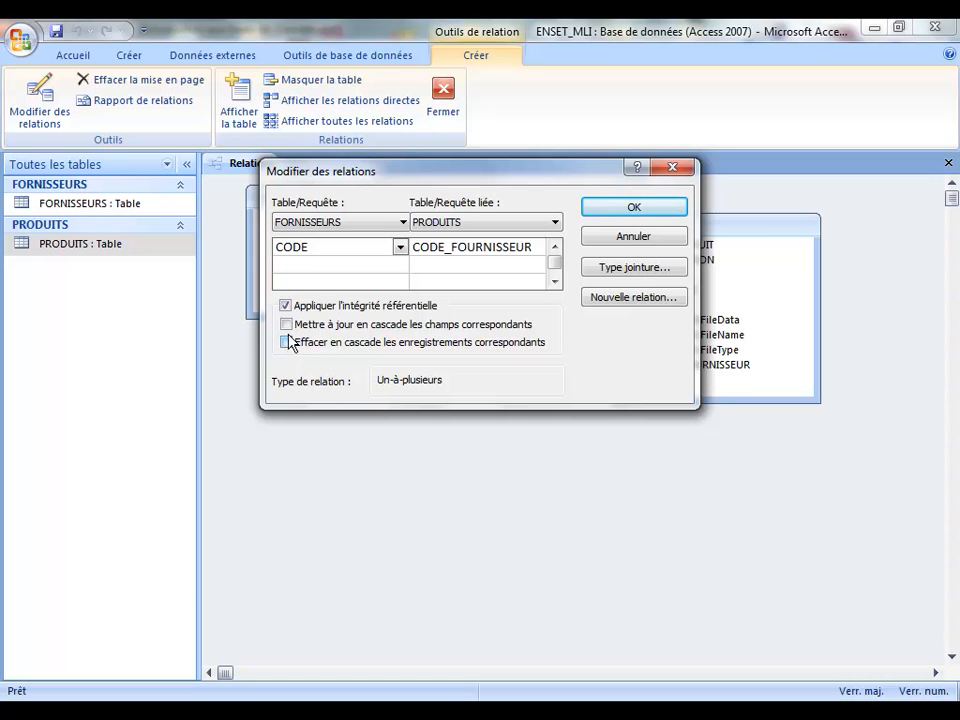
click(287, 325)
click(287, 325)
click(286, 306)
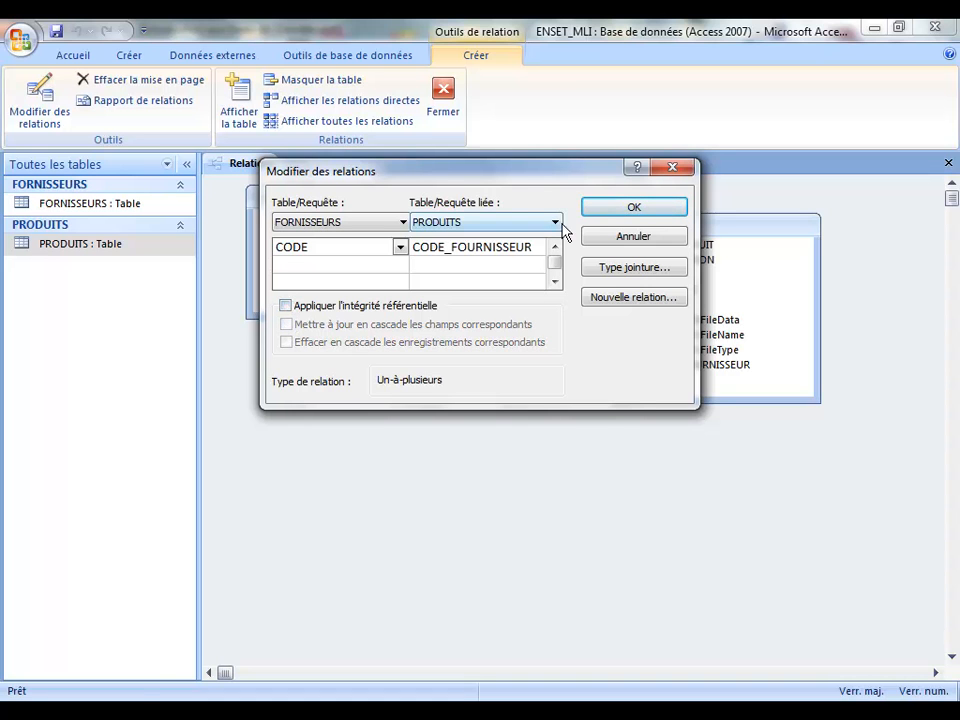
click(610, 213)
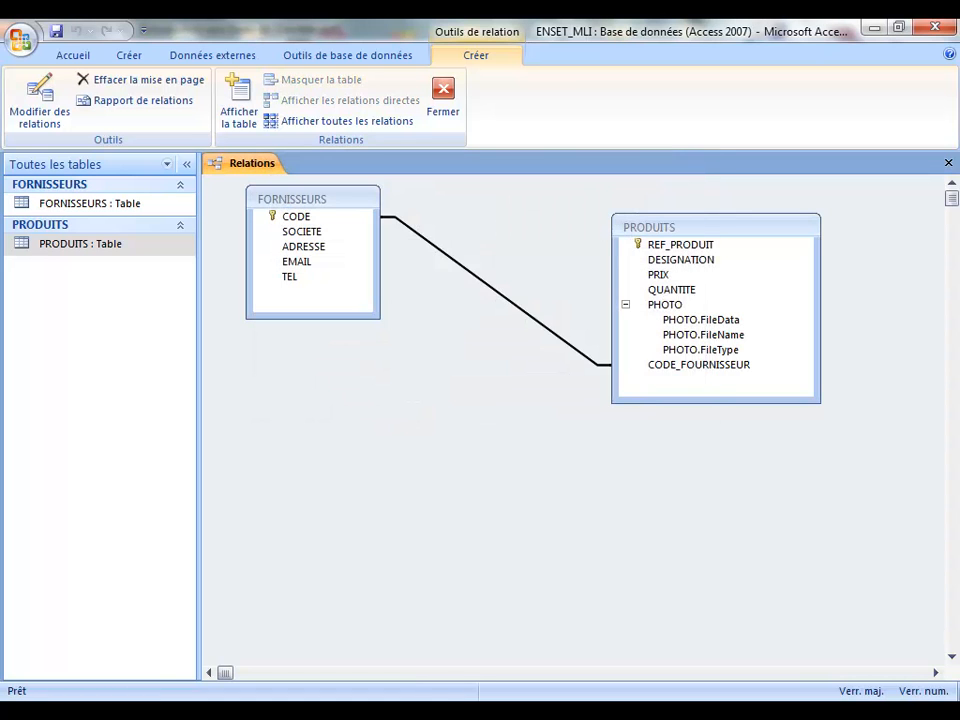
click(788, 712)
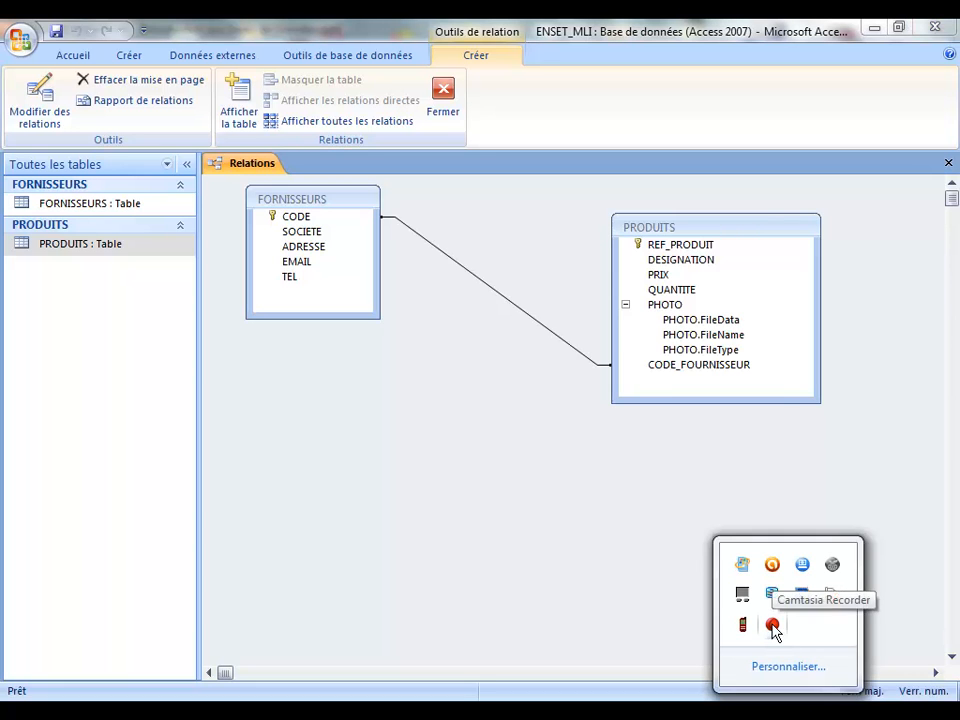
click(772, 624)
click(540, 504)
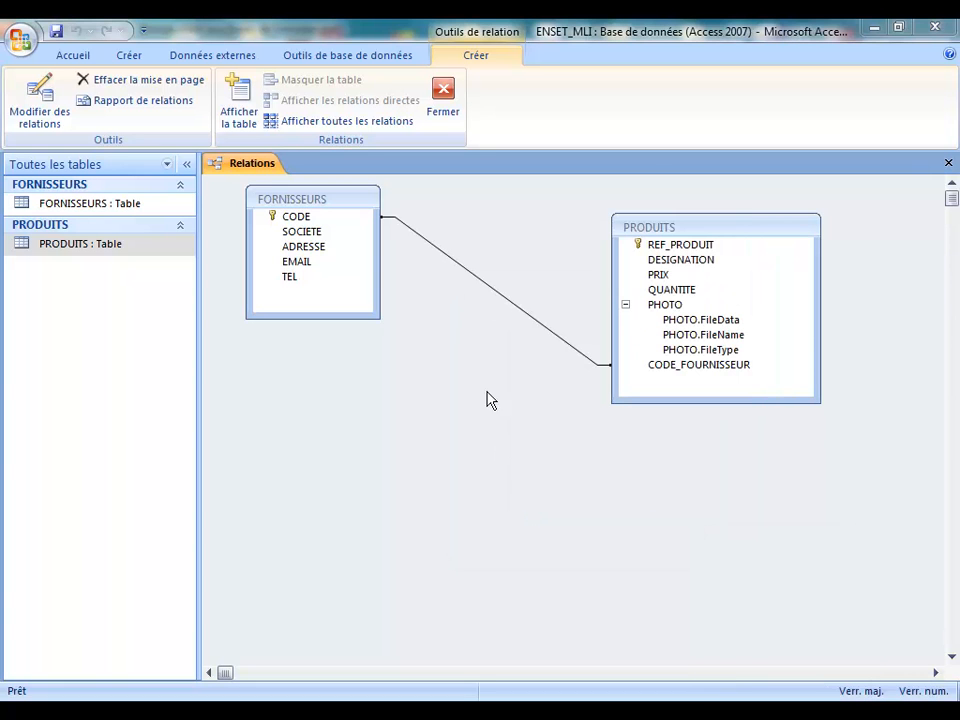
Step: Re-tick Appliquer l'intégrité référentielle on the FORNISSEURS–PRODUITS link, leaving cascading updates and deletes off
double_click(542, 332)
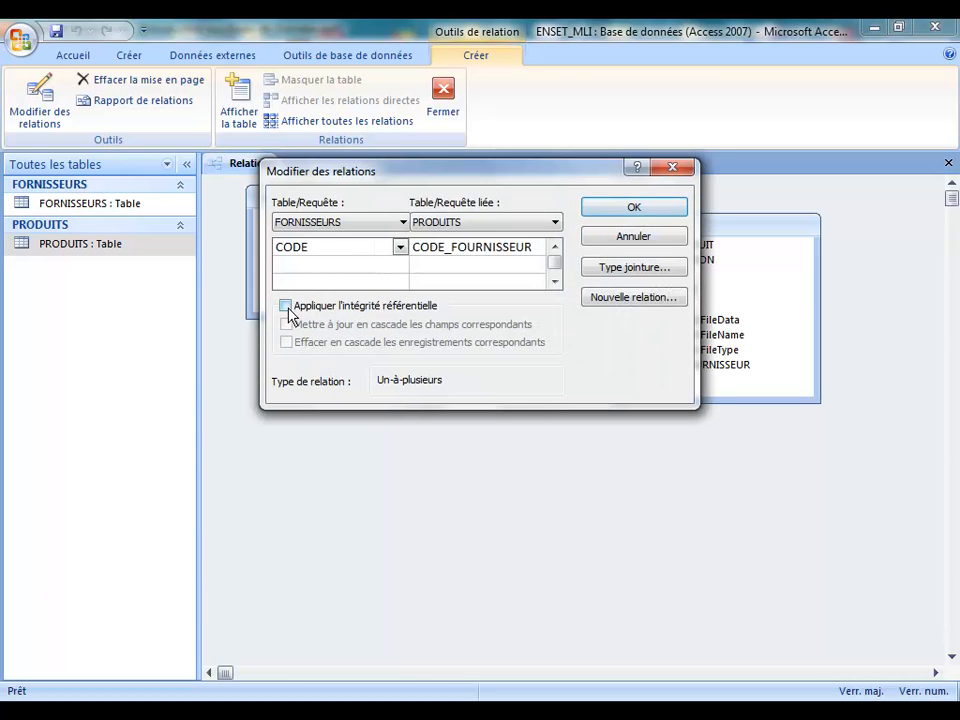
click(286, 306)
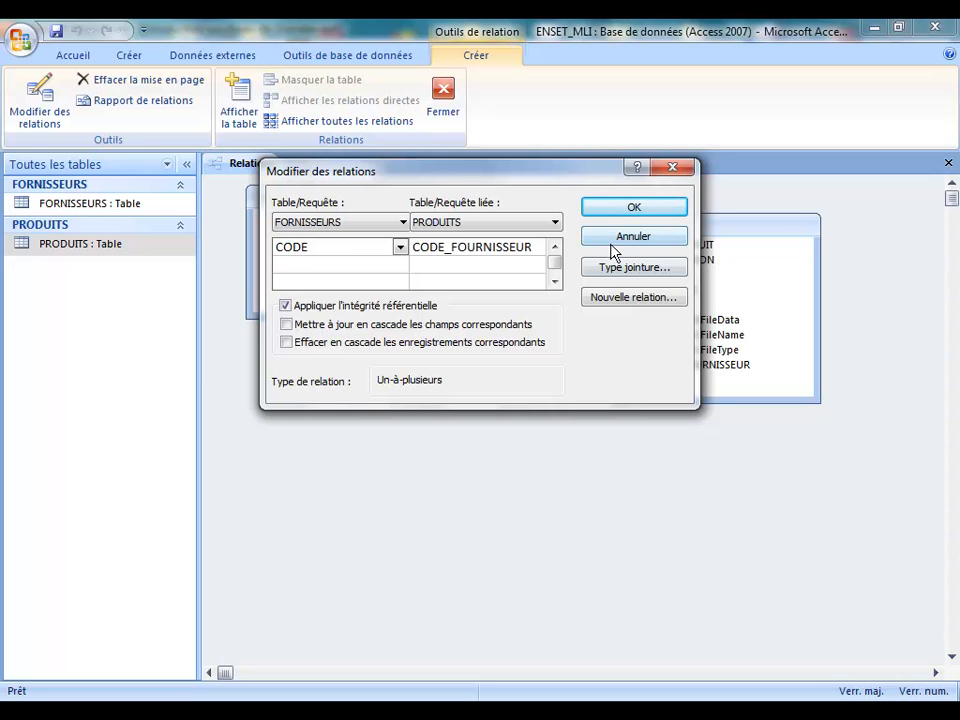
click(615, 216)
Step: Inspect the linked CODE and CODE_FOURNISSEUR fields in the Relations diagram, then close it
click(302, 231)
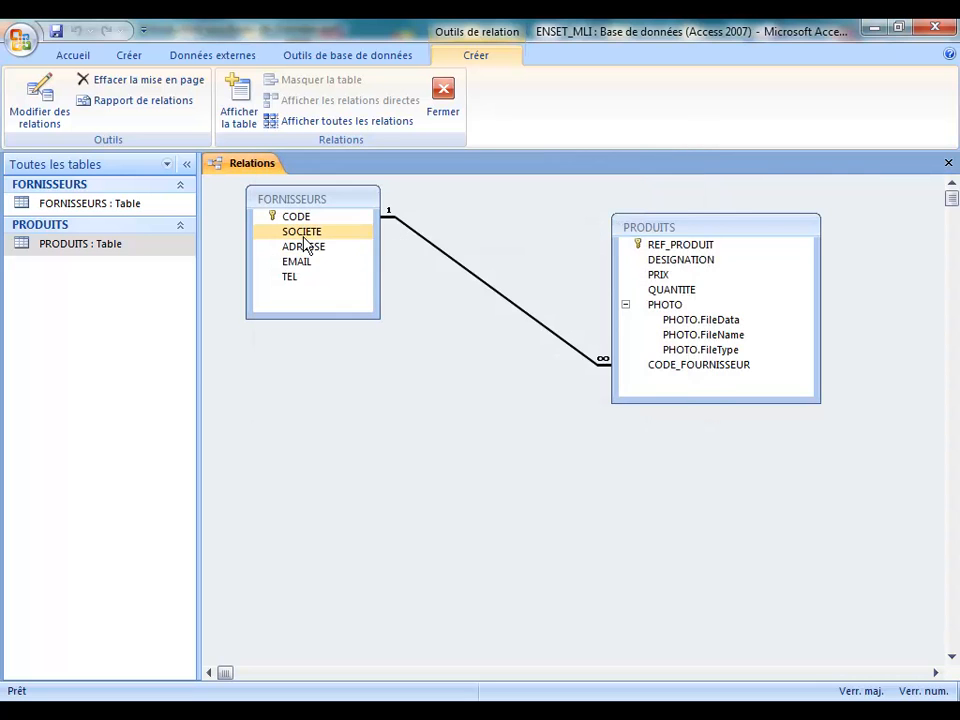
click(296, 216)
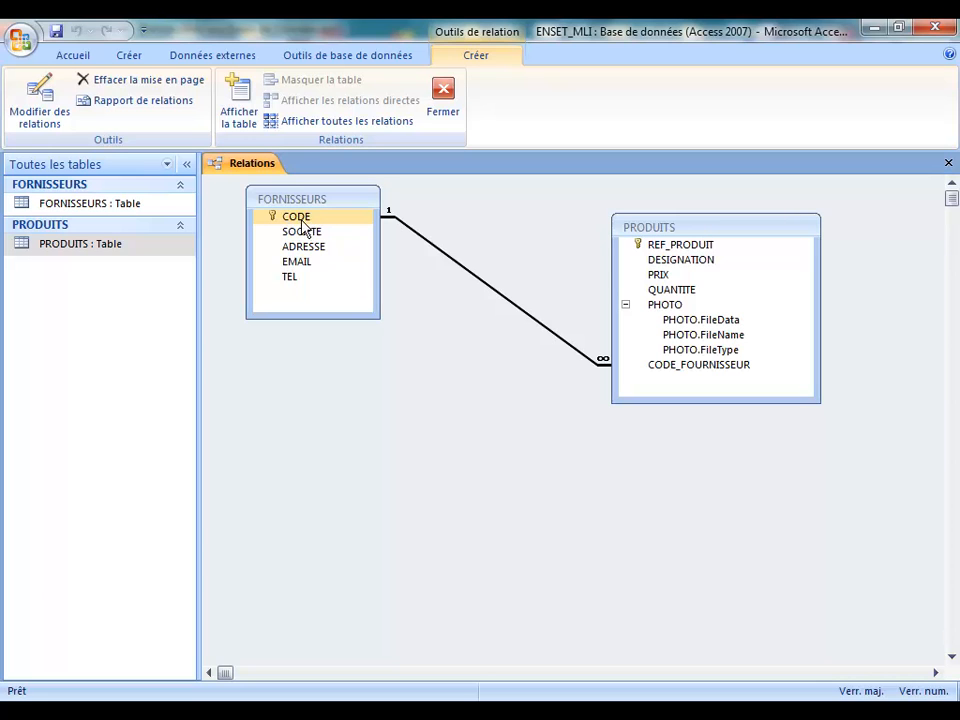
click(300, 207)
click(305, 216)
click(688, 368)
click(686, 368)
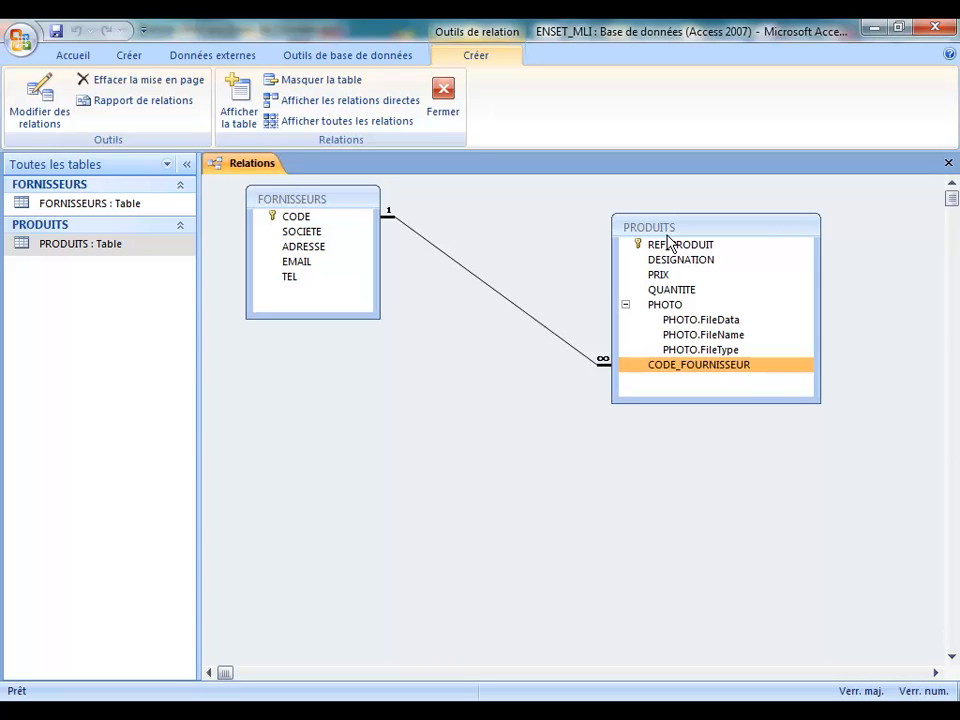
click(665, 262)
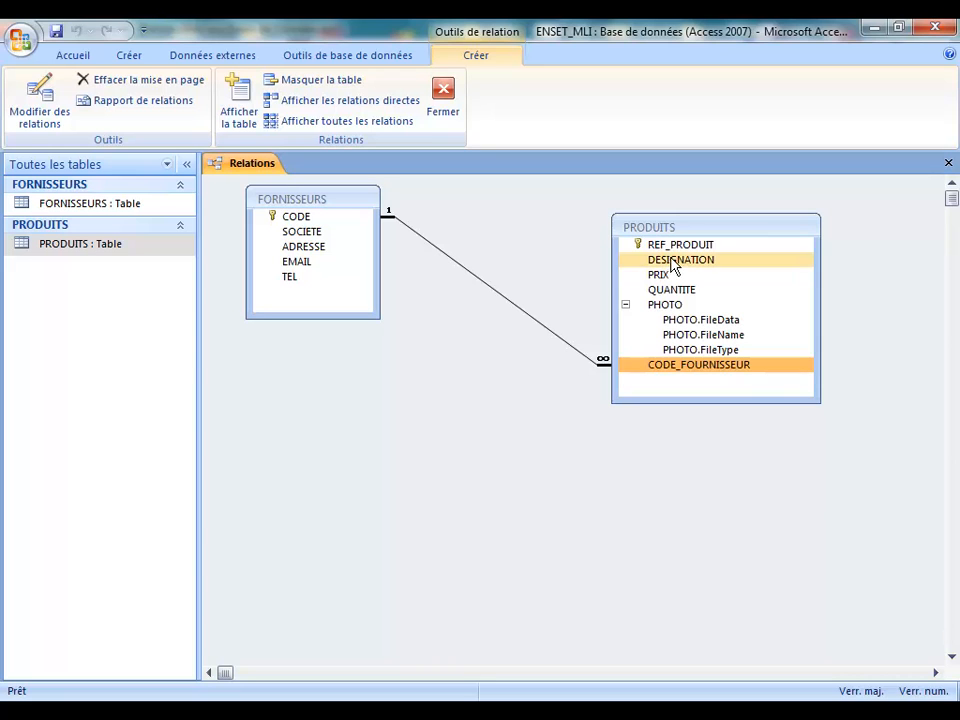
click(675, 305)
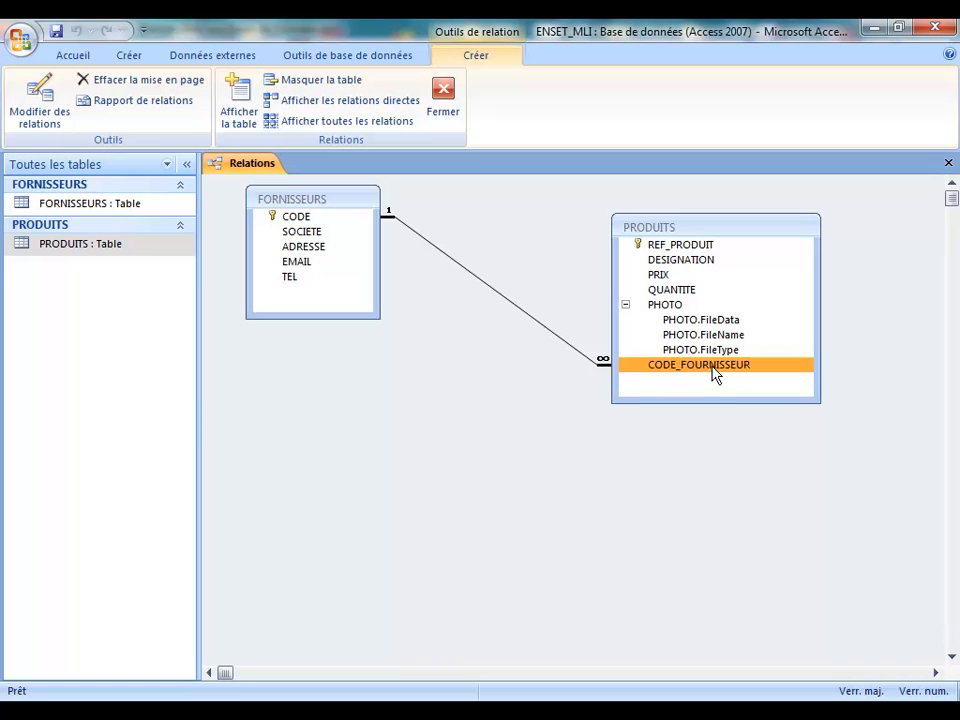
click(948, 165)
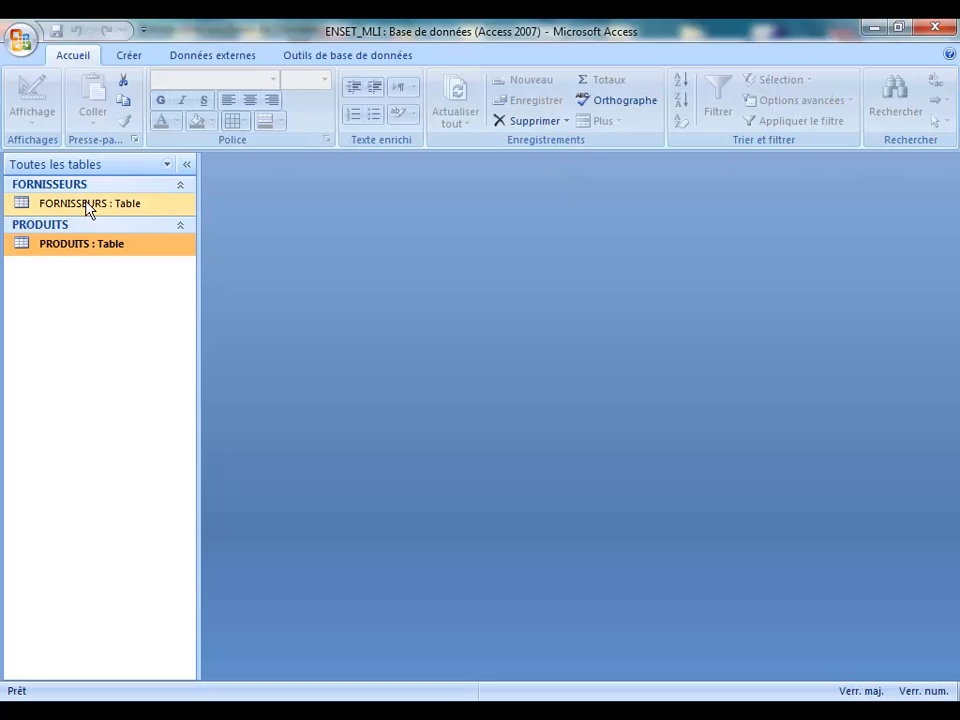
Step: Start a new table in design view, then close it unused
click(130, 60)
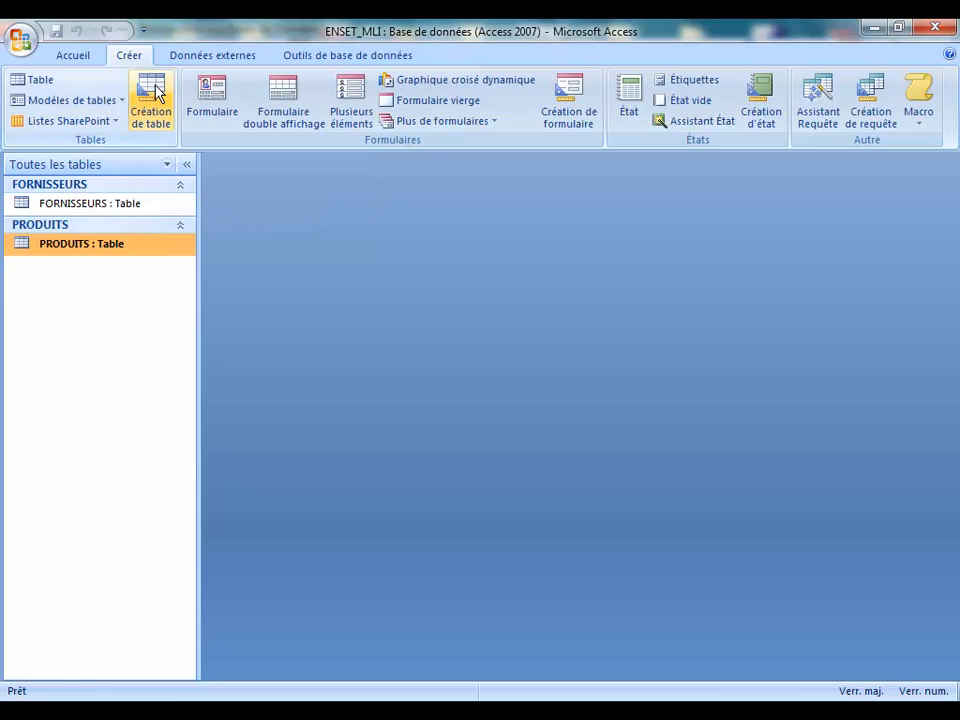
click(155, 100)
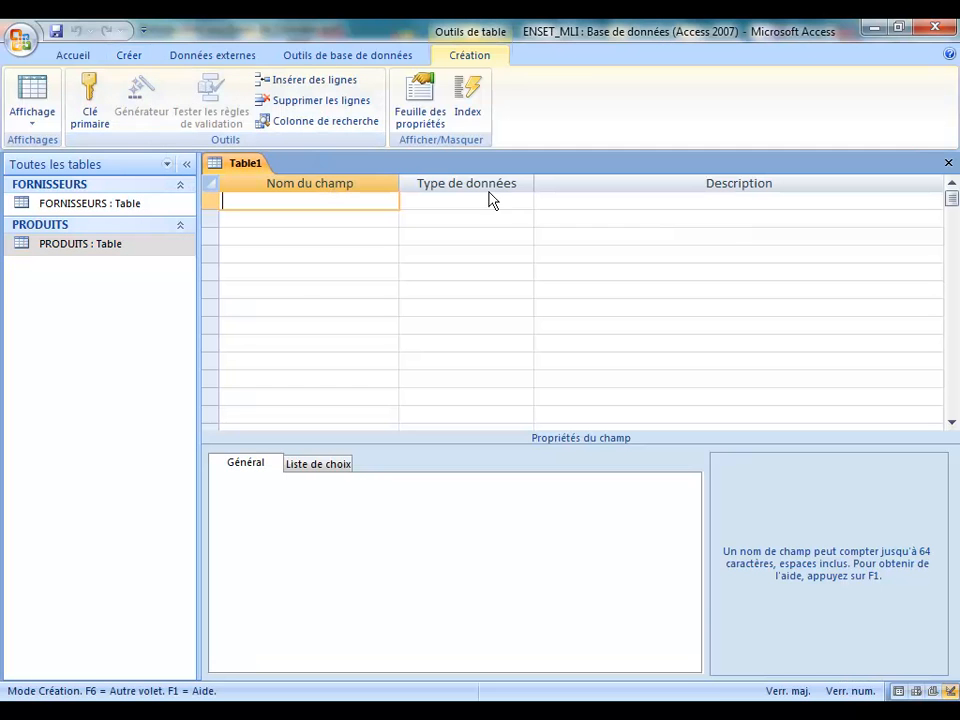
click(949, 161)
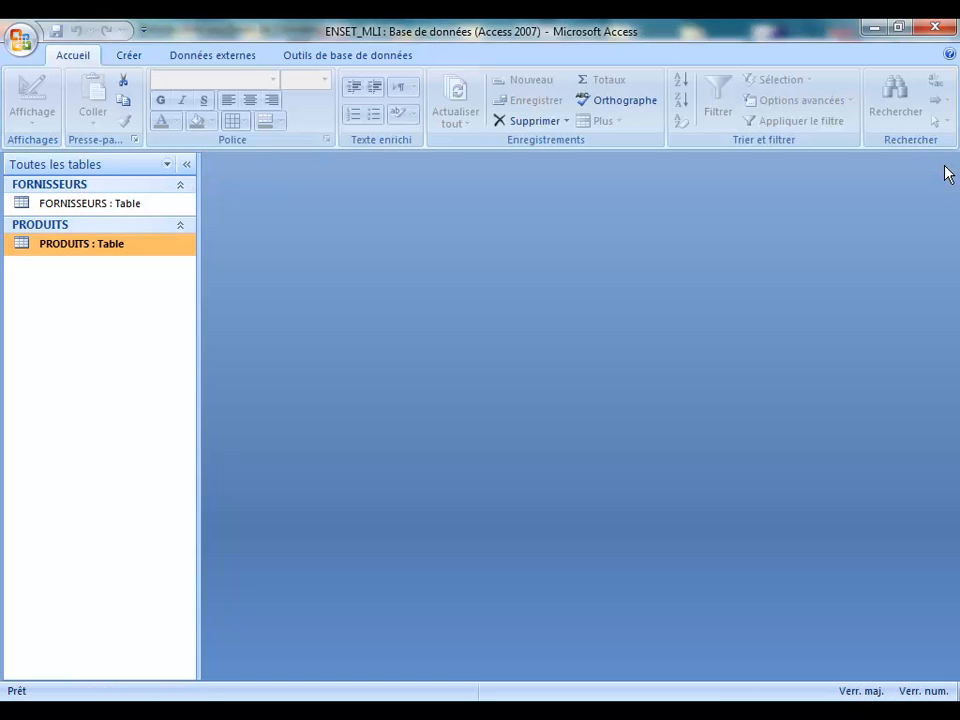
Step: In PRODUITS design, attempt changing PHOTO's data type, keep it as attachment, save, and reopen the datasheet
right_click(55, 252)
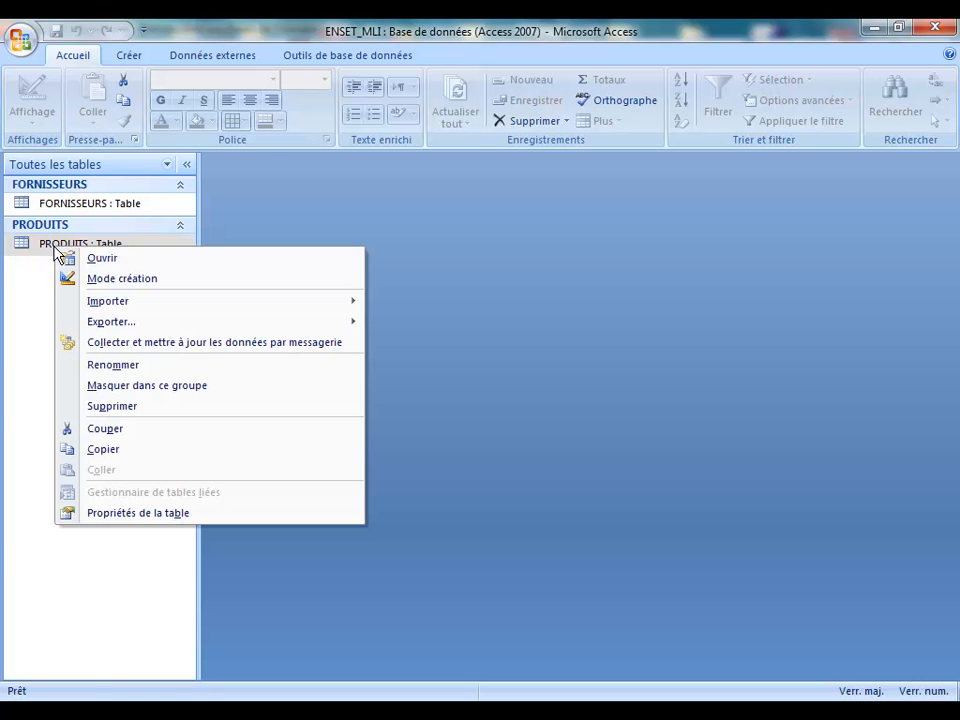
click(141, 279)
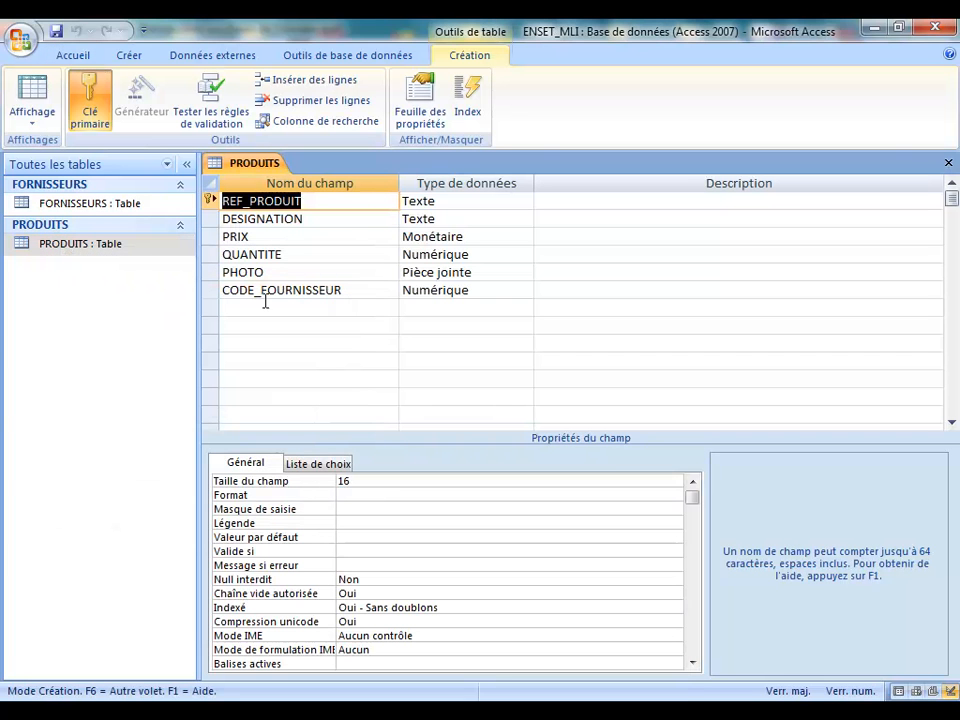
click(307, 277)
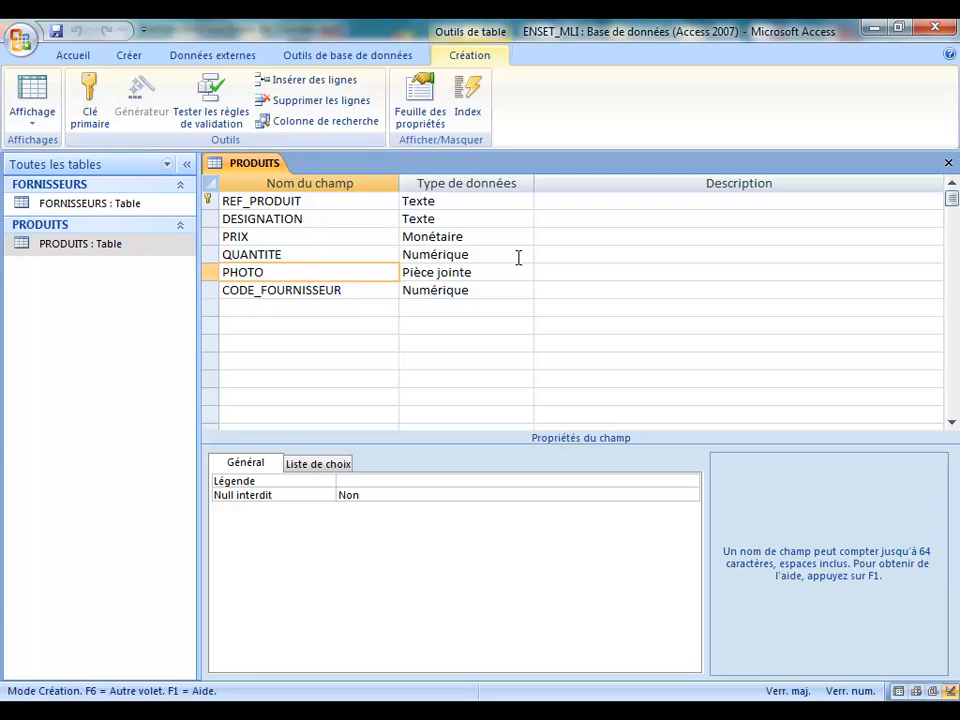
click(514, 274)
click(524, 273)
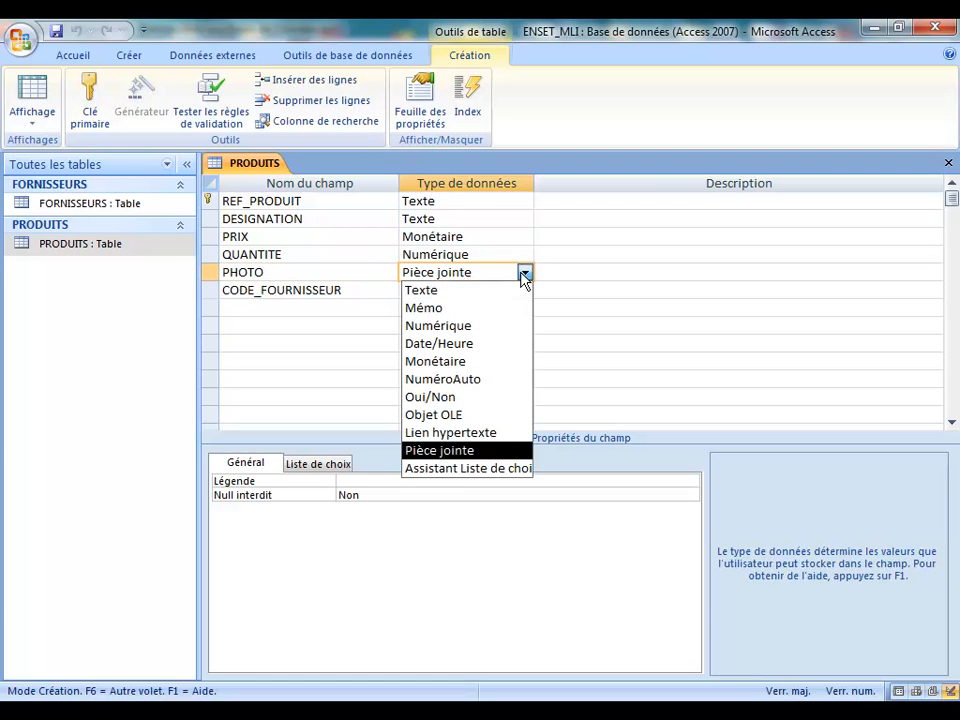
click(468, 415)
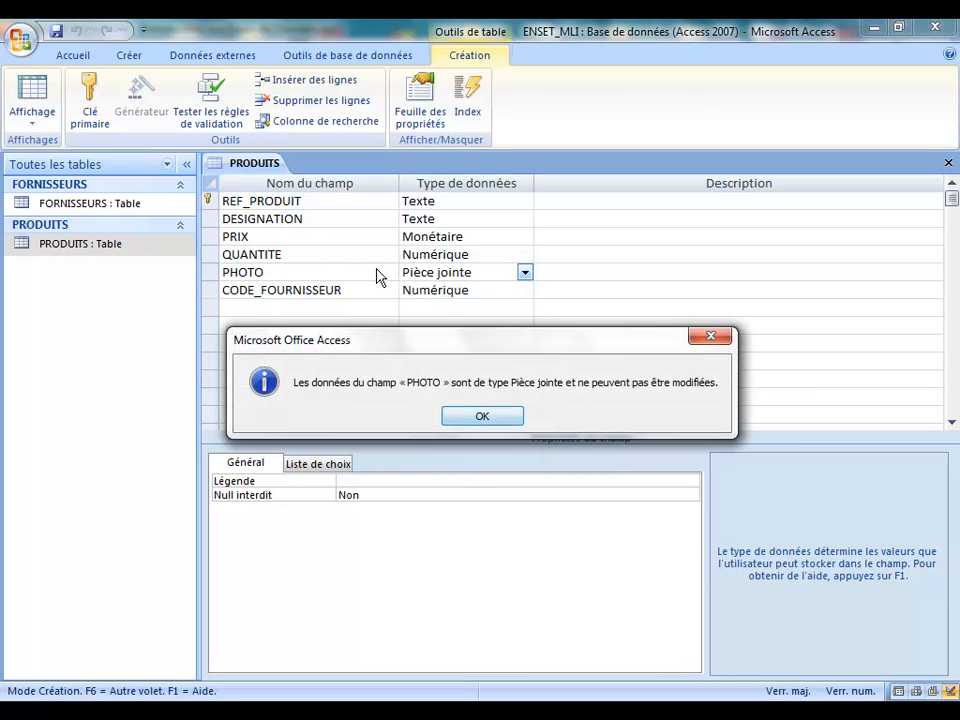
click(483, 418)
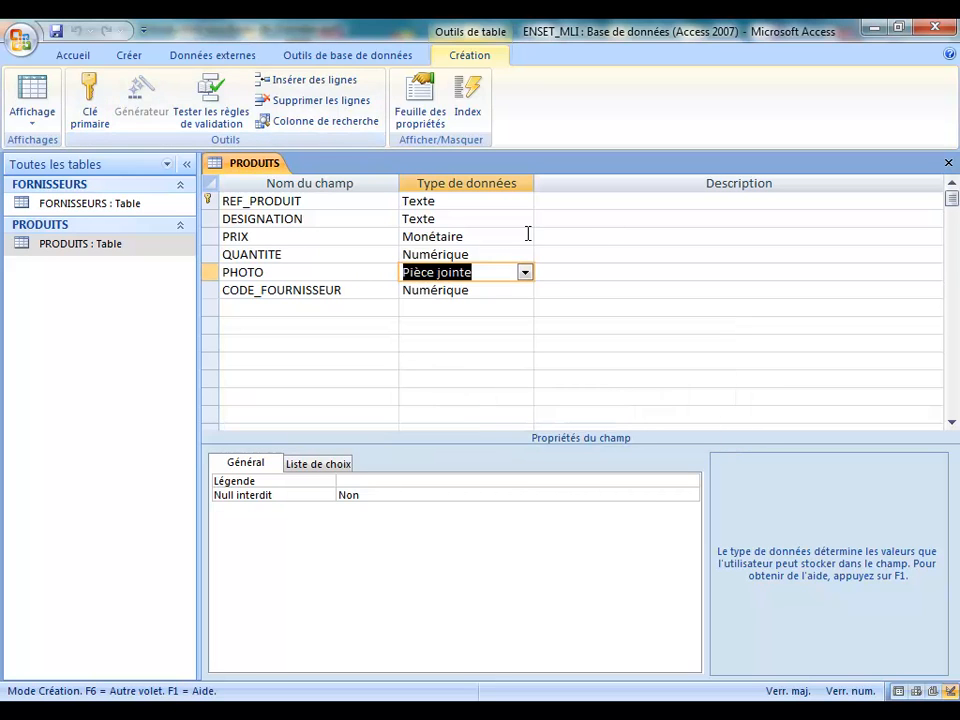
click(525, 273)
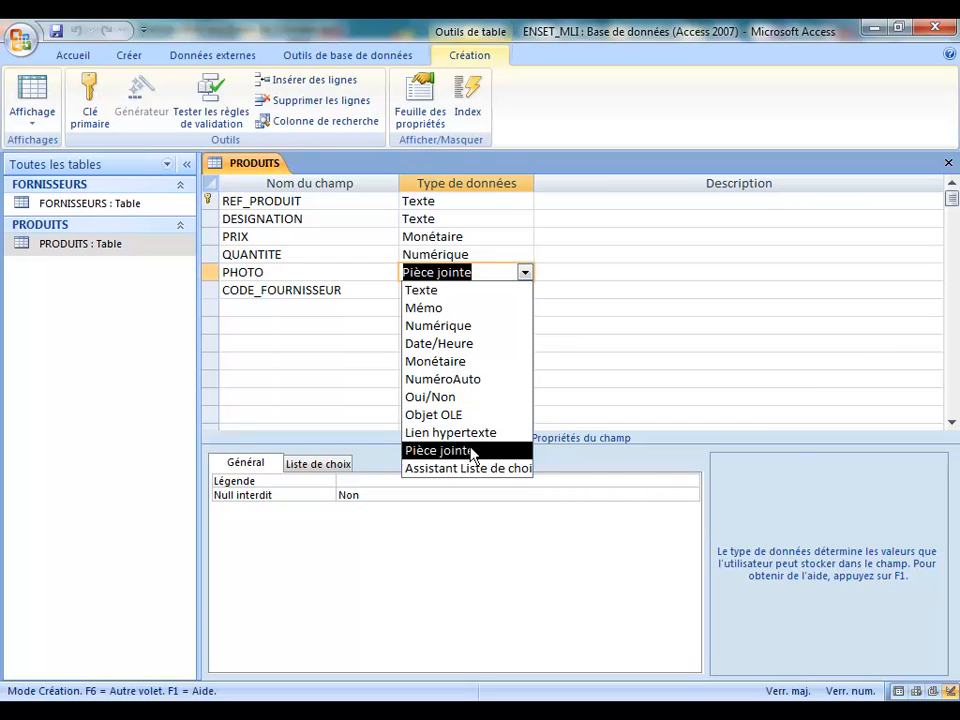
click(473, 452)
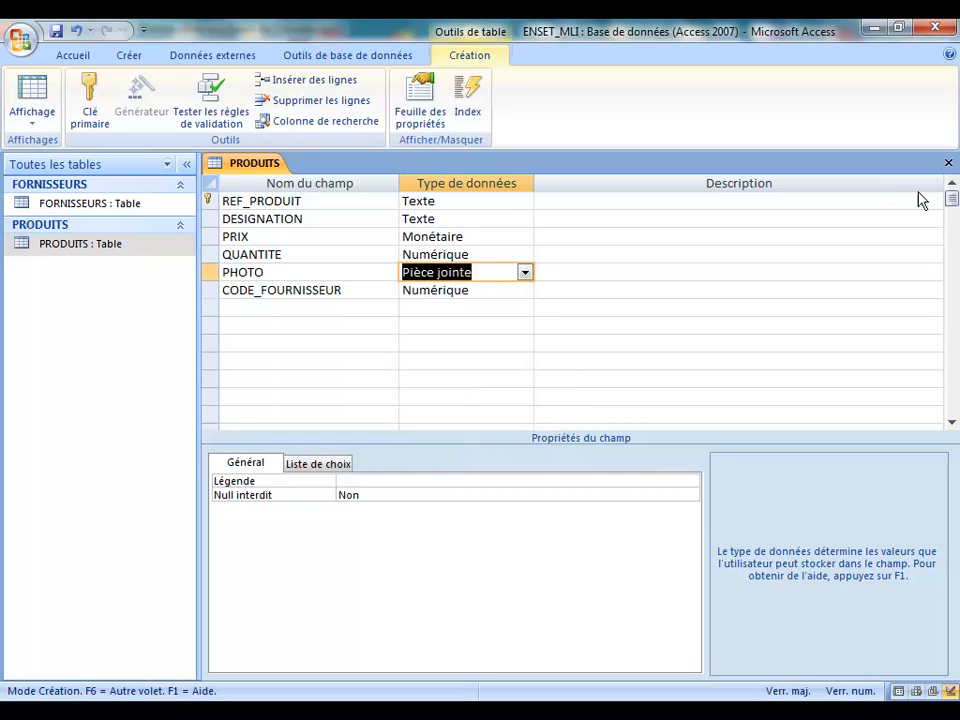
click(948, 163)
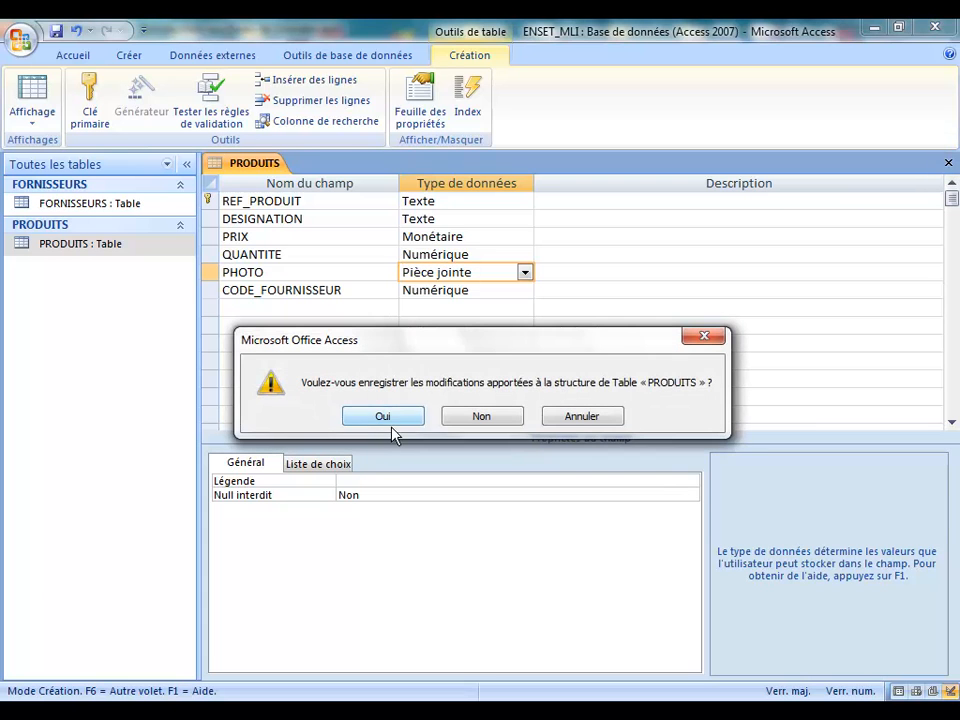
click(382, 418)
double_click(26, 244)
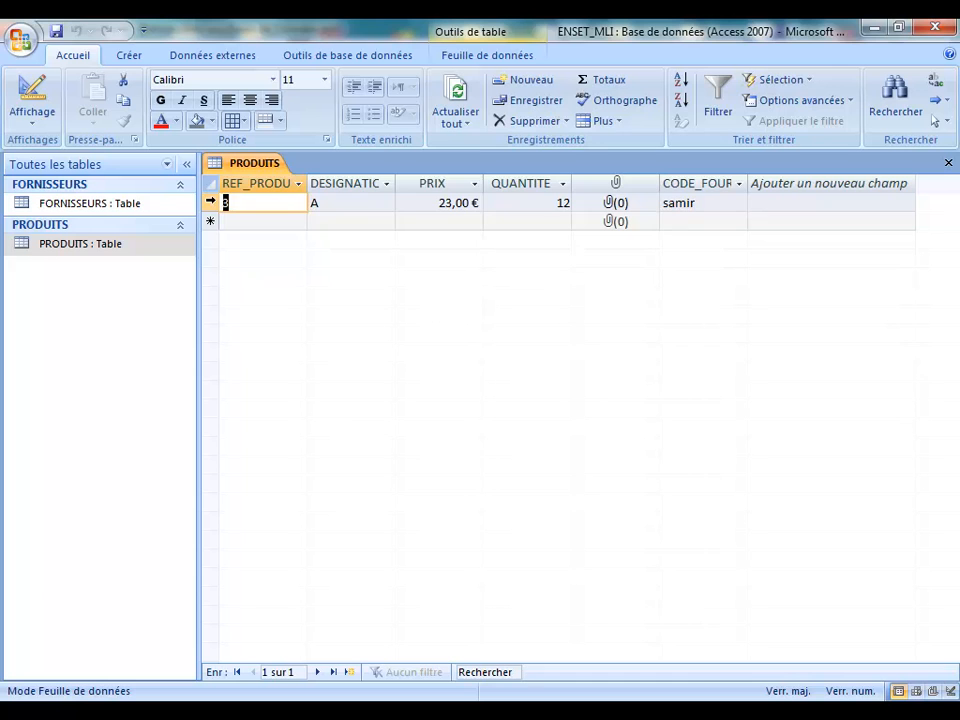
Step: Delete PRODUITS record 3, confirming with Oui, and close the now-empty datasheet
click(210, 202)
key(Delete)
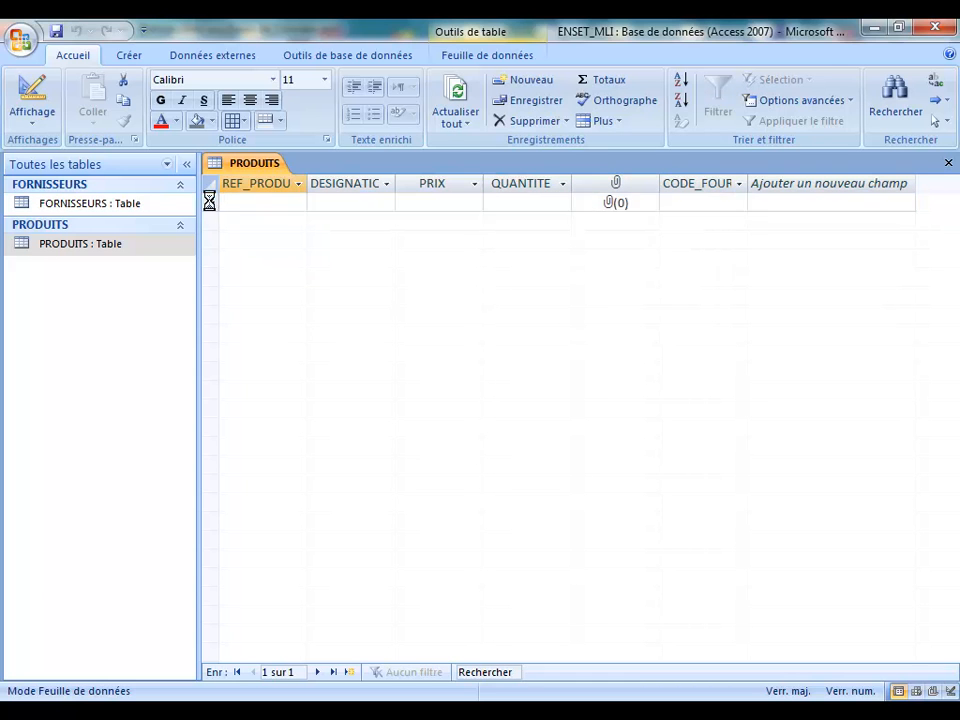
click(433, 427)
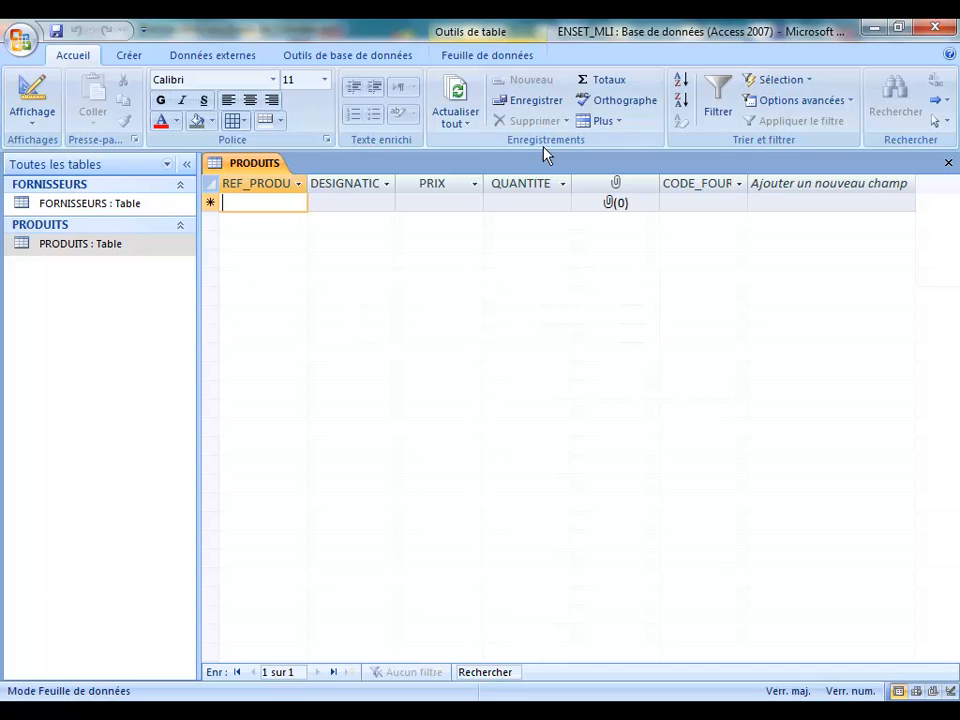
click(948, 163)
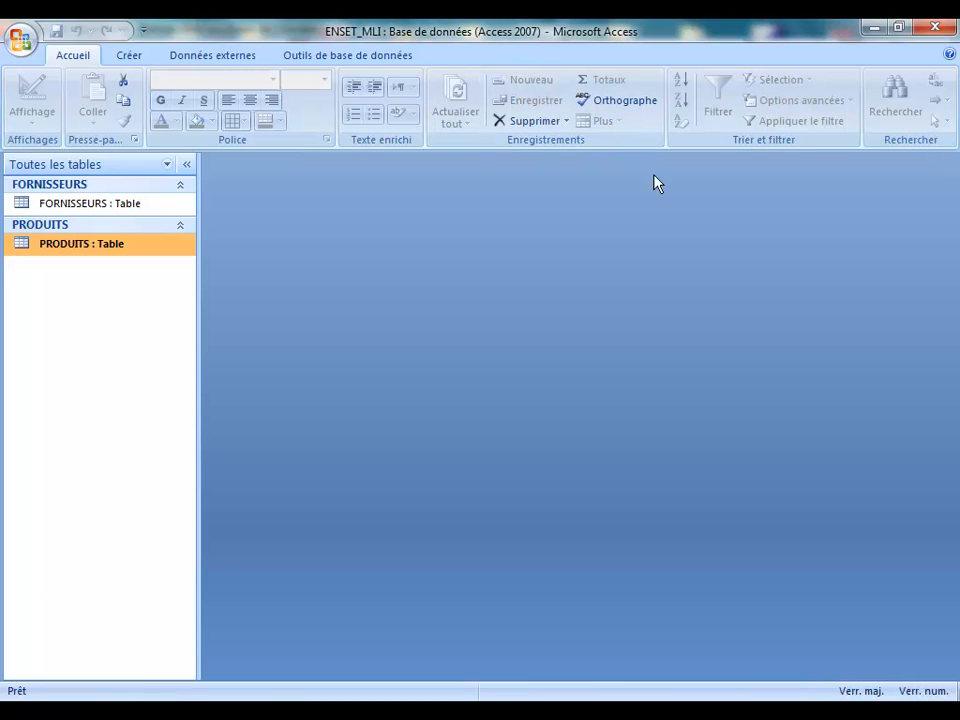
Step: Open PRODUITS in design view, abandon converting PHOTO to Objet OLE, and delete the PHOTO field
right_click(57, 252)
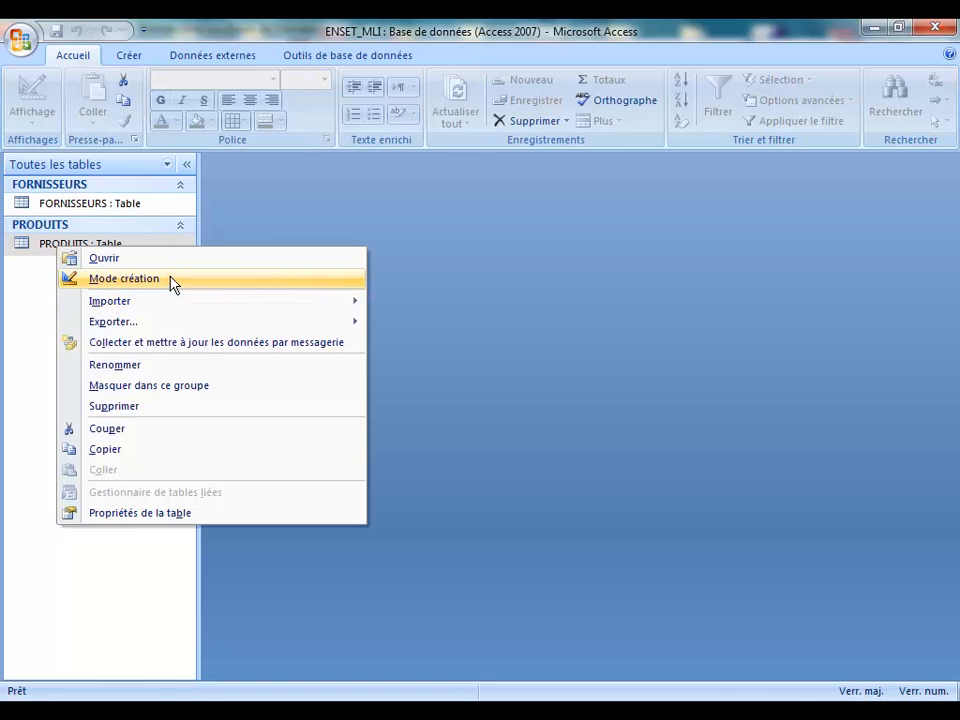
click(171, 281)
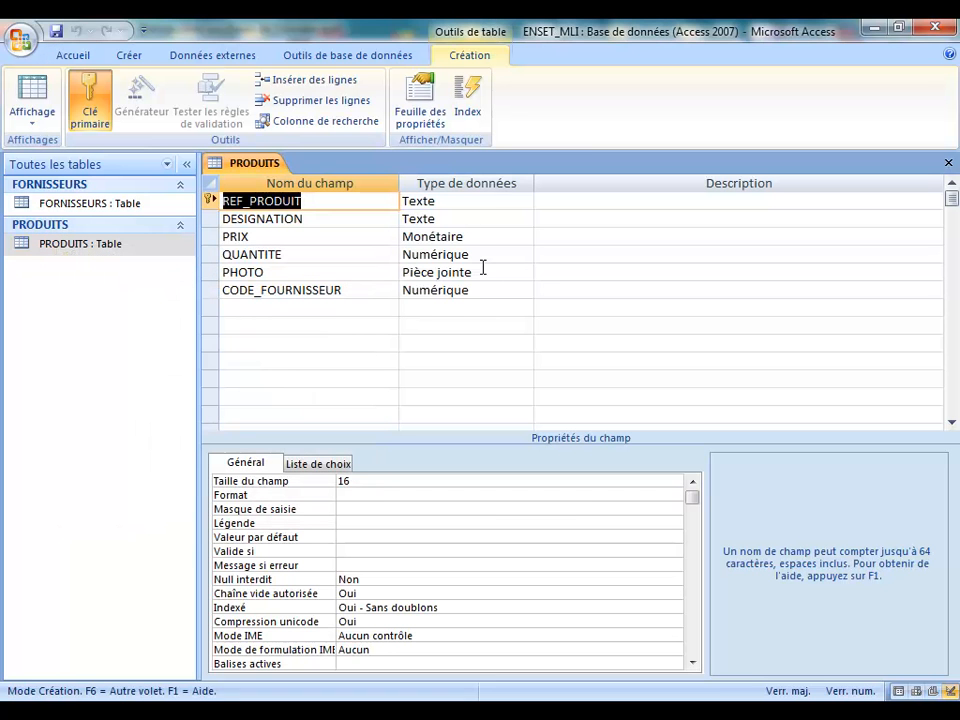
click(505, 270)
click(524, 273)
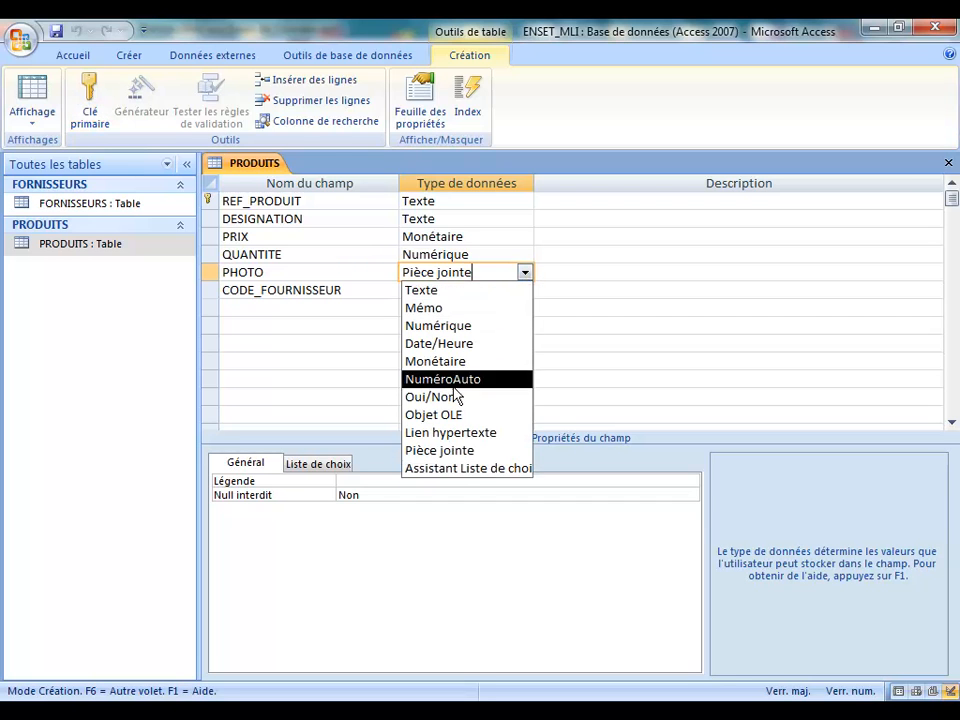
click(474, 414)
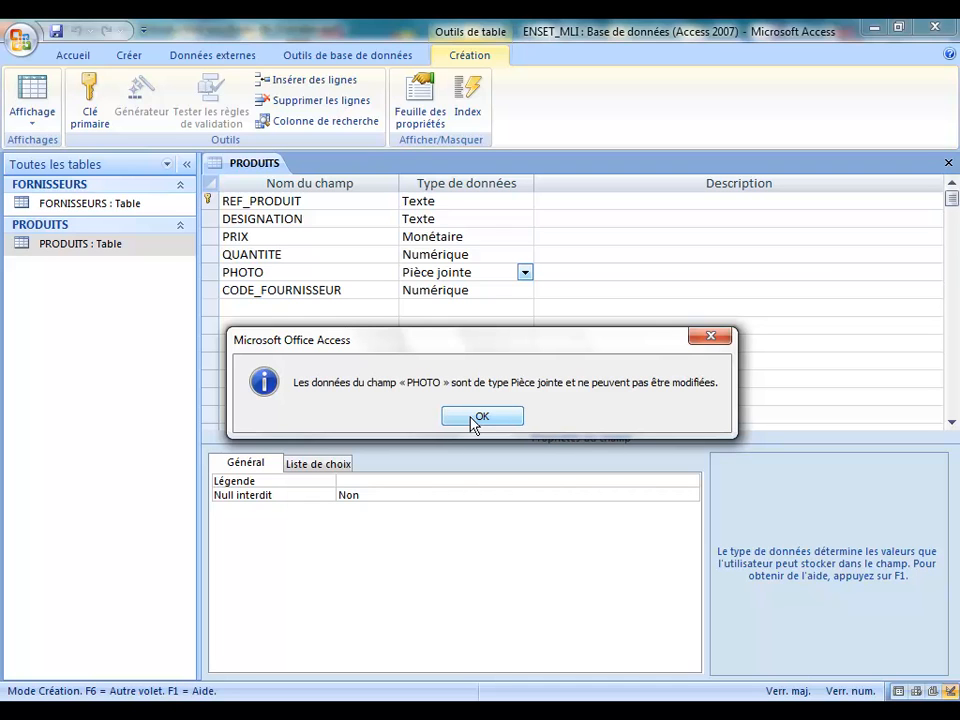
click(474, 416)
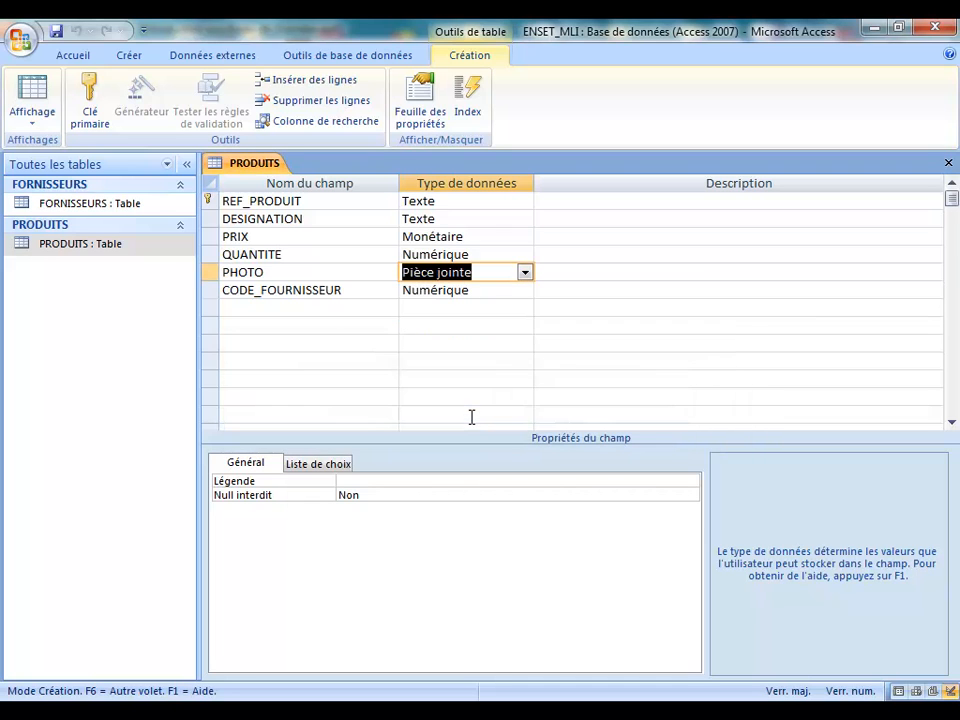
click(213, 273)
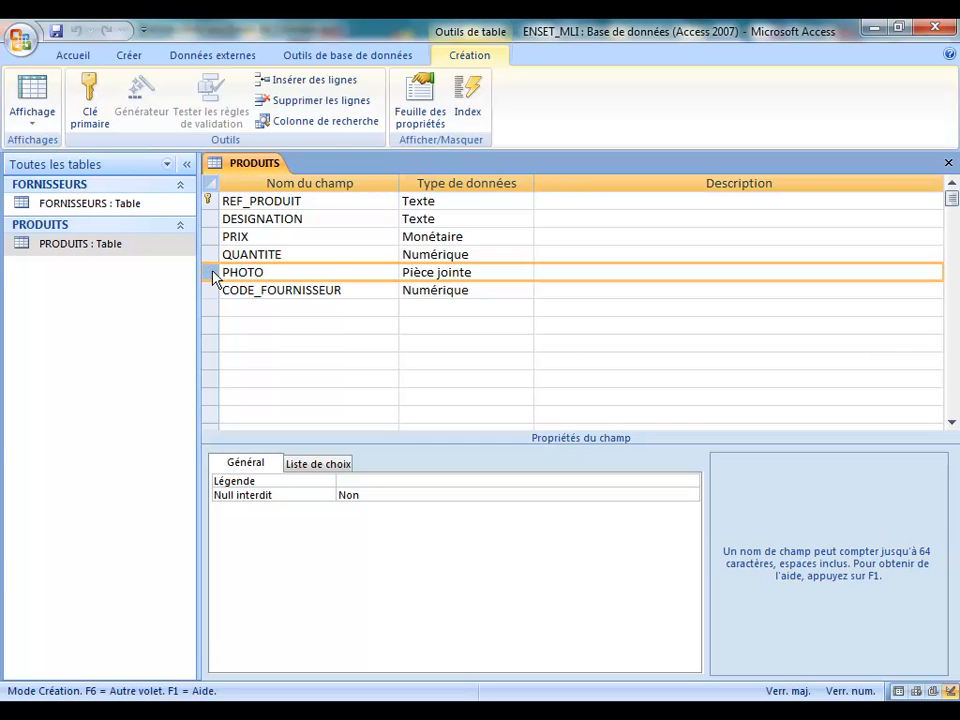
key(Delete)
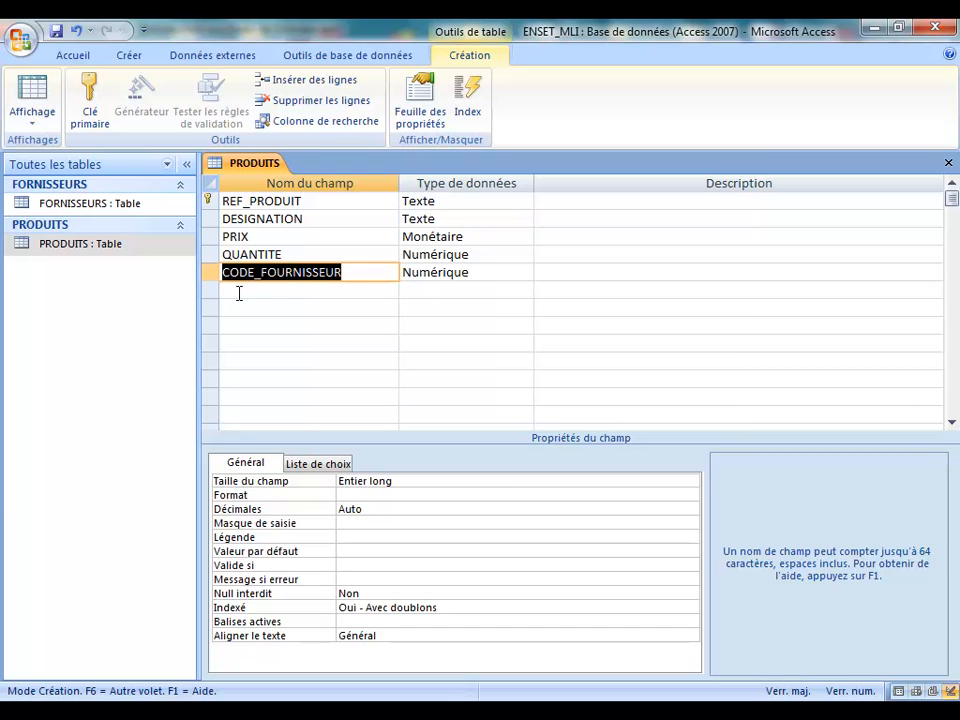
Step: Add a PHOTO field of type Objet OLE below CODE_FOURNISSEUR, then save and close the design
click(239, 293)
click(260, 272)
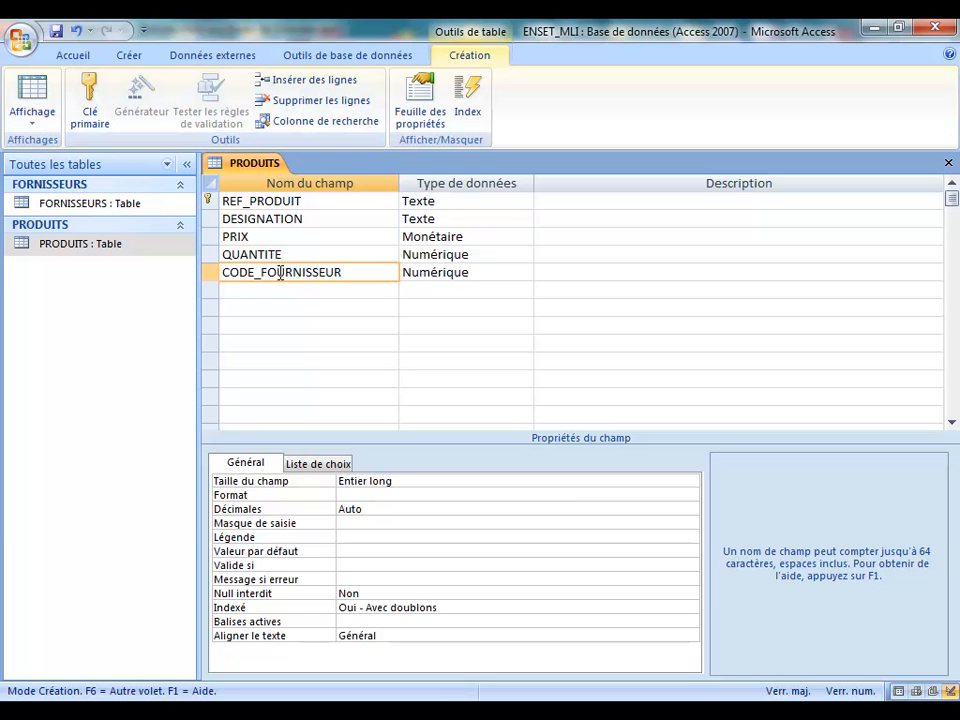
click(250, 299)
text(PHOTO)
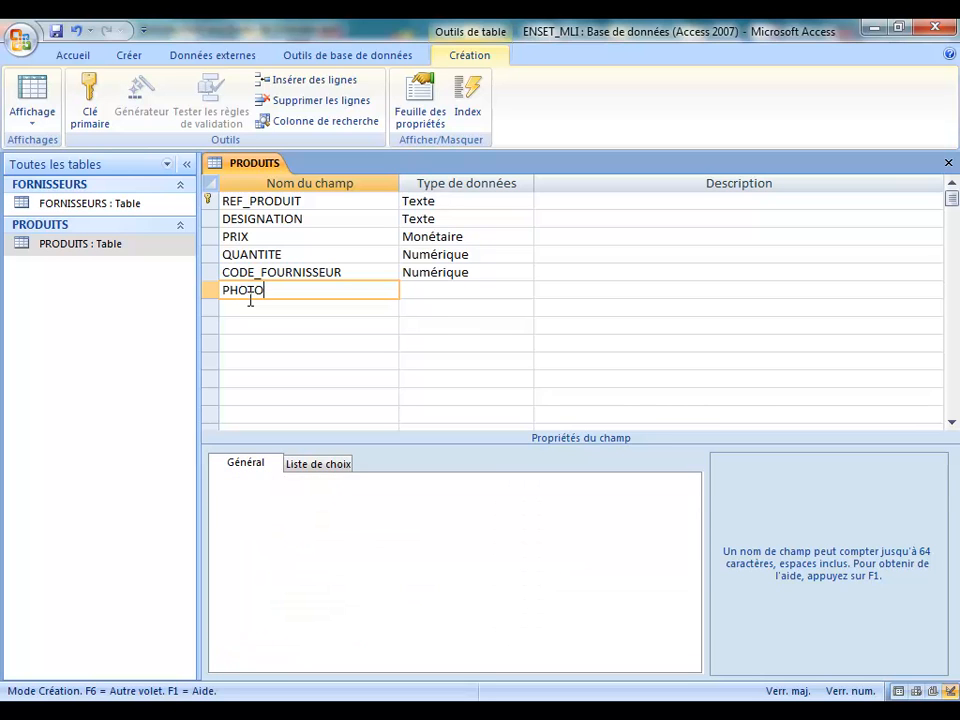
click(452, 290)
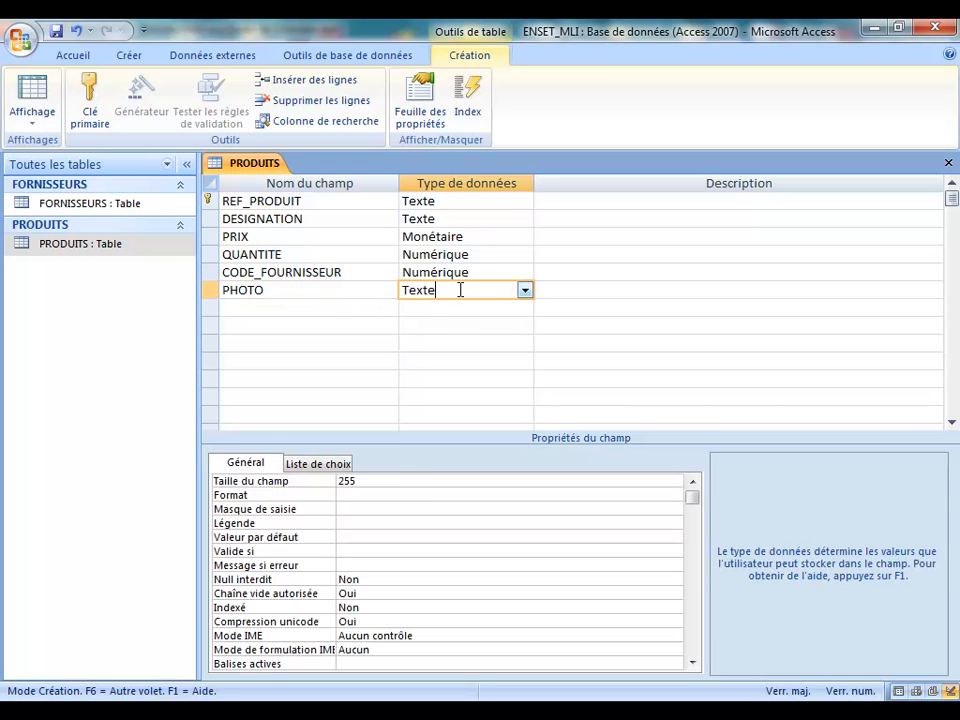
click(524, 291)
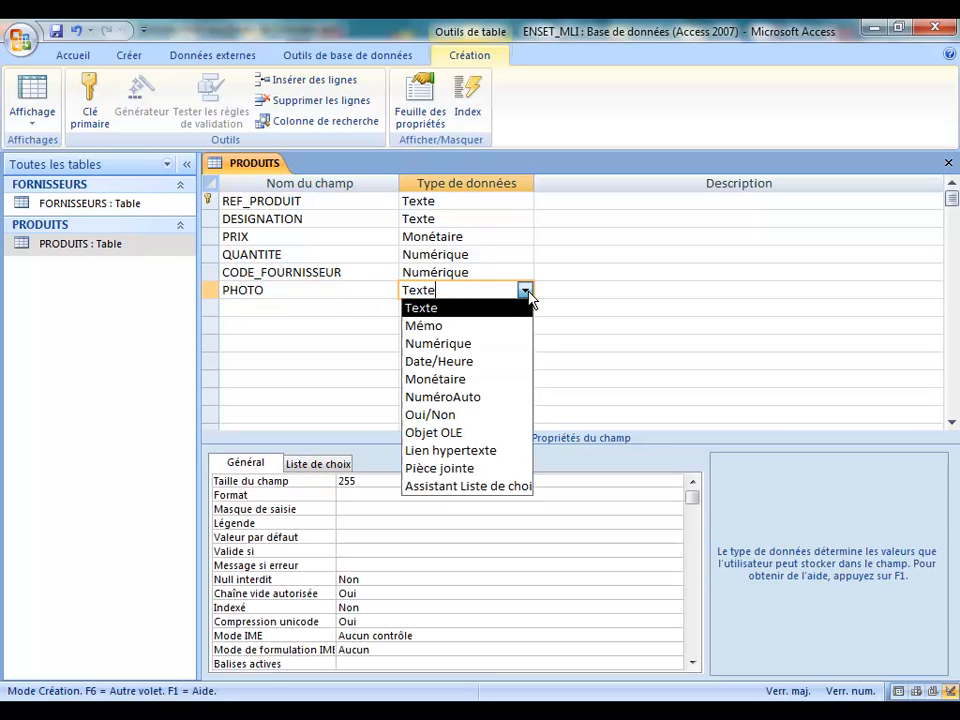
click(476, 433)
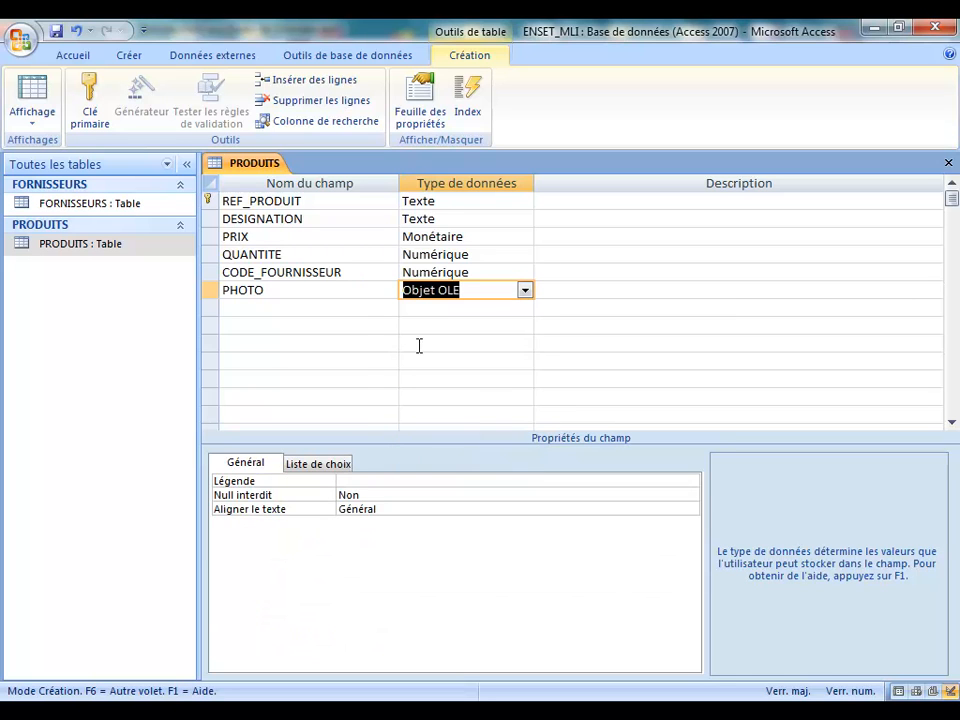
click(57, 33)
click(949, 163)
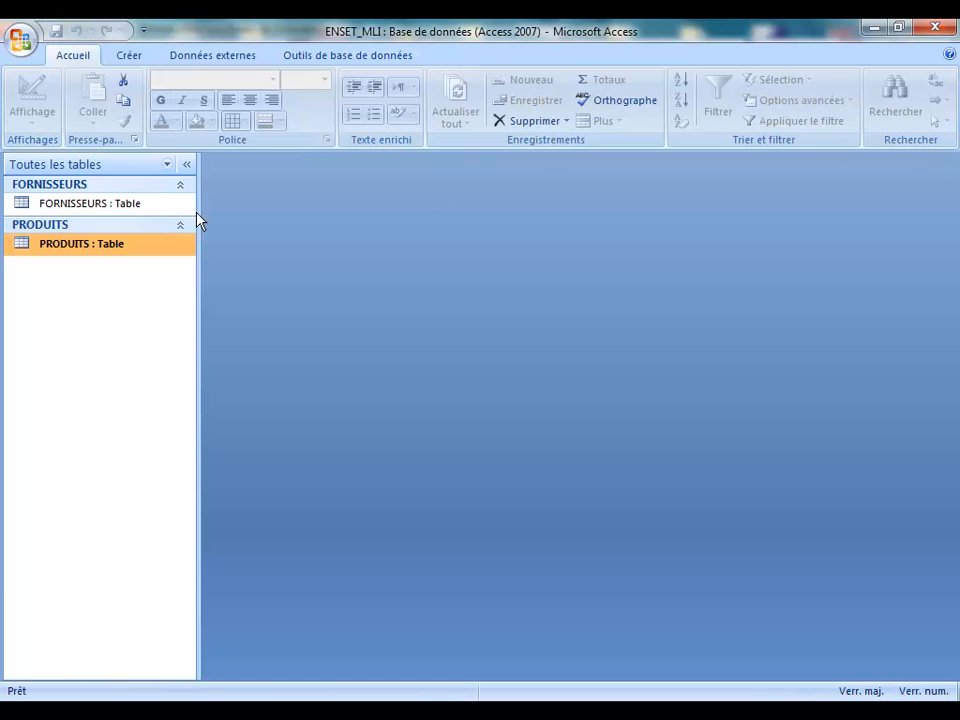
Step: Open the FORNISSEURS and PRODUITS datasheets, then close PRODUITS after checking its new PHOTO column
double_click(92, 206)
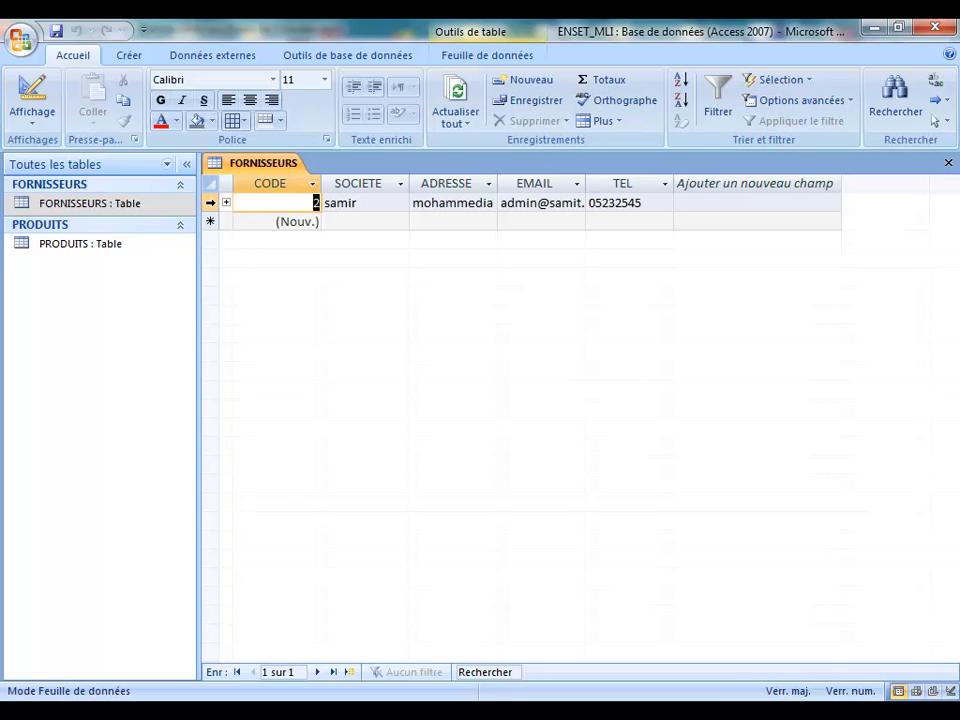
double_click(62, 248)
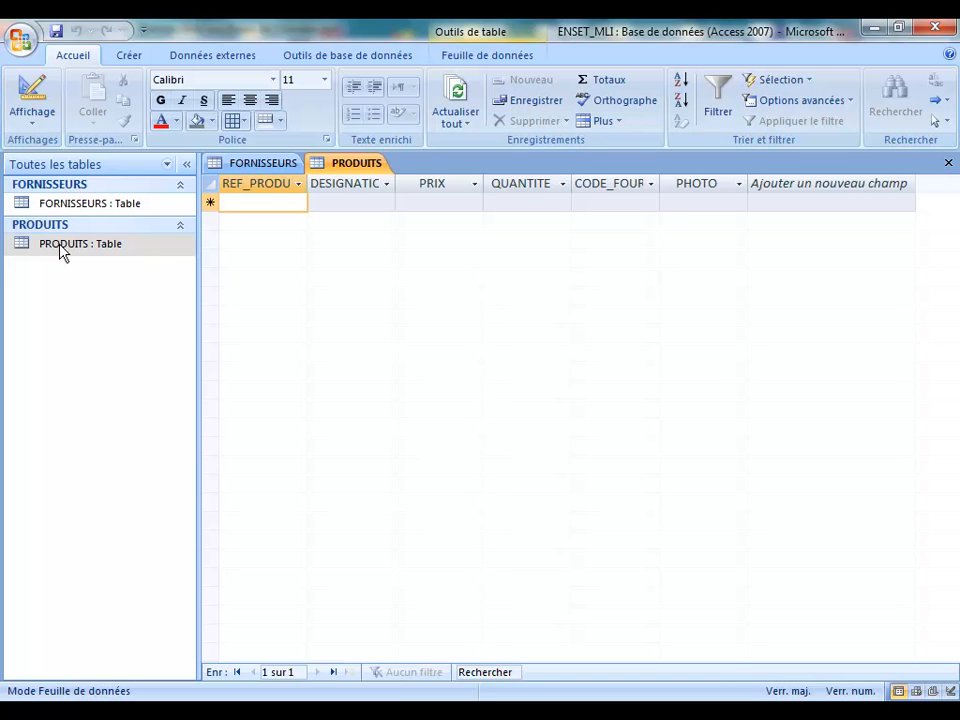
click(947, 165)
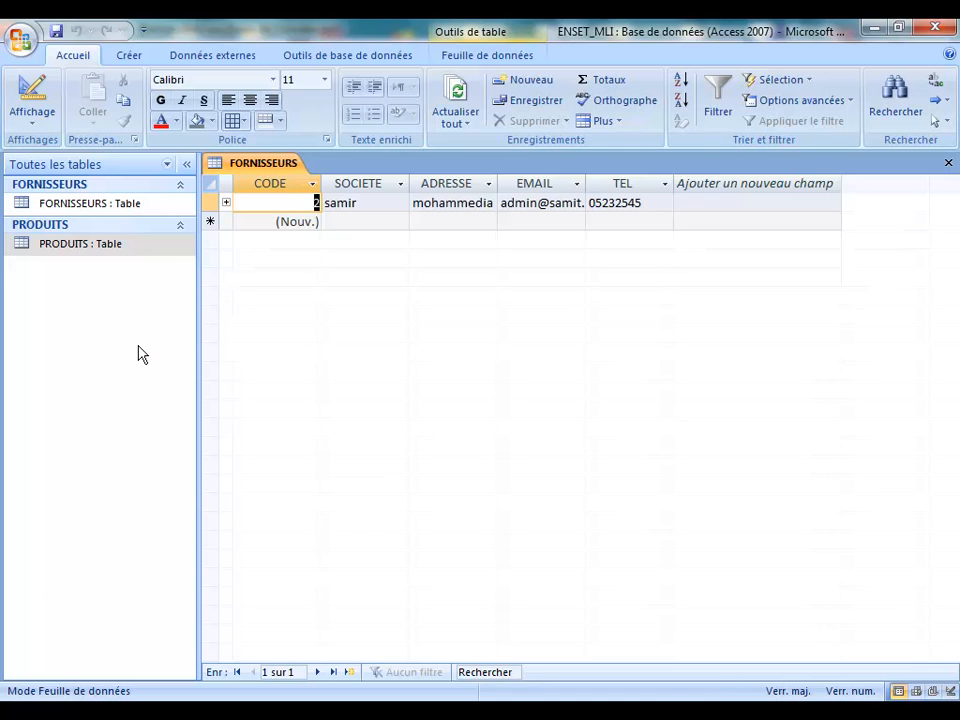
click(128, 58)
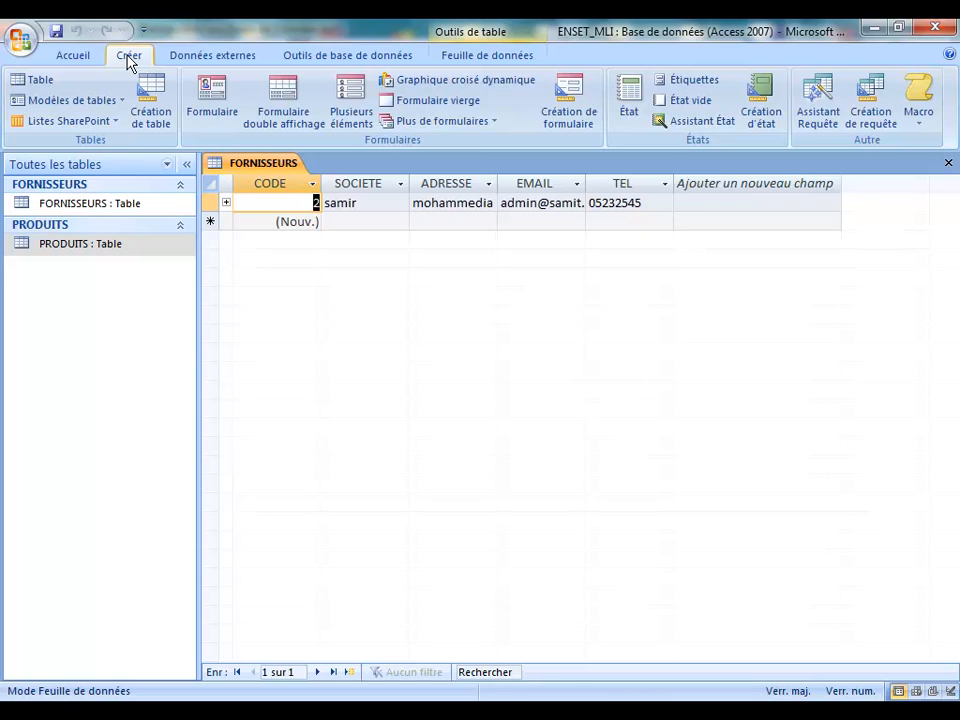
click(215, 95)
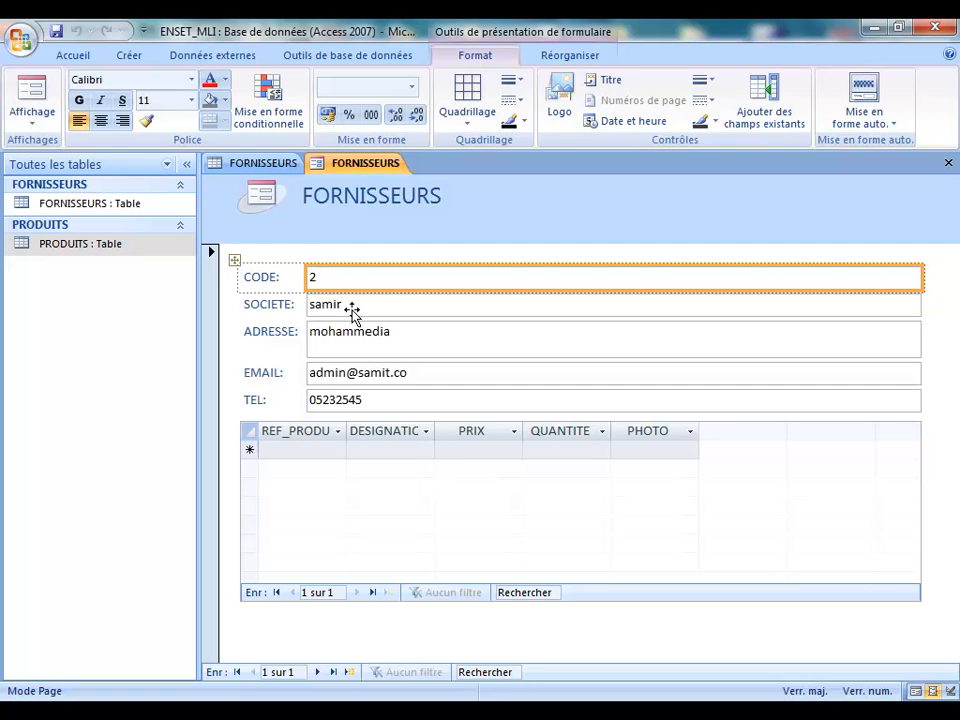
click(30, 108)
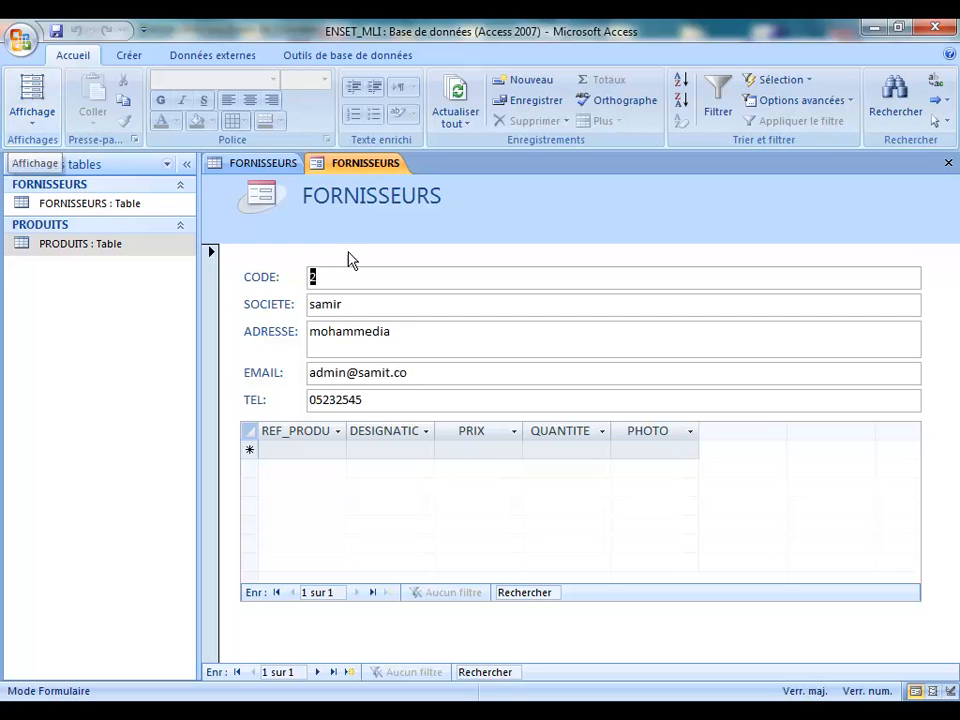
click(366, 279)
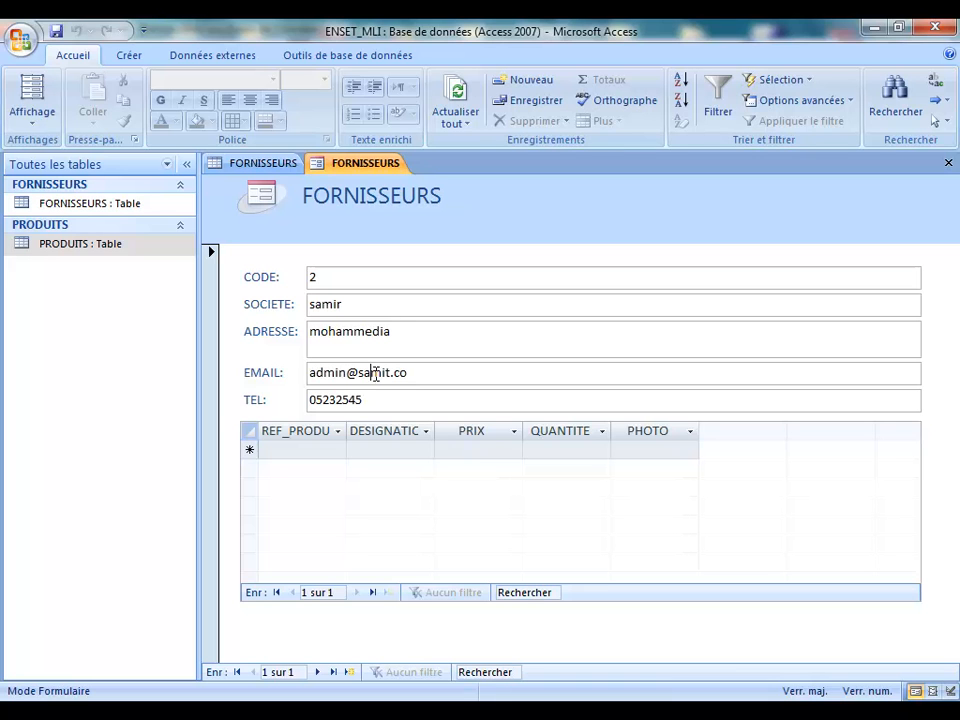
click(948, 163)
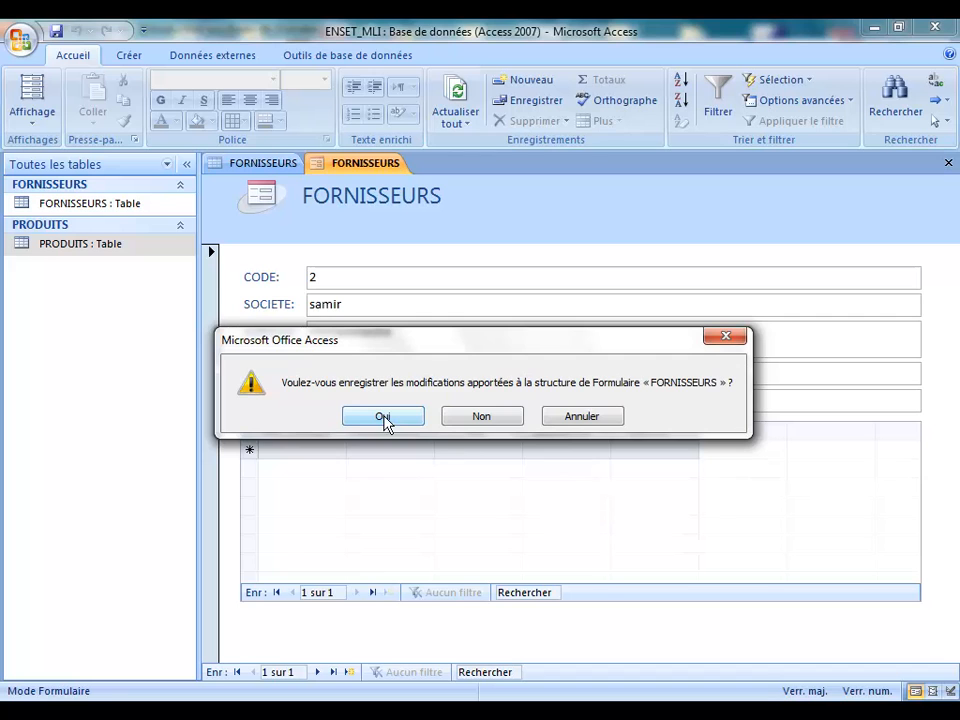
click(503, 424)
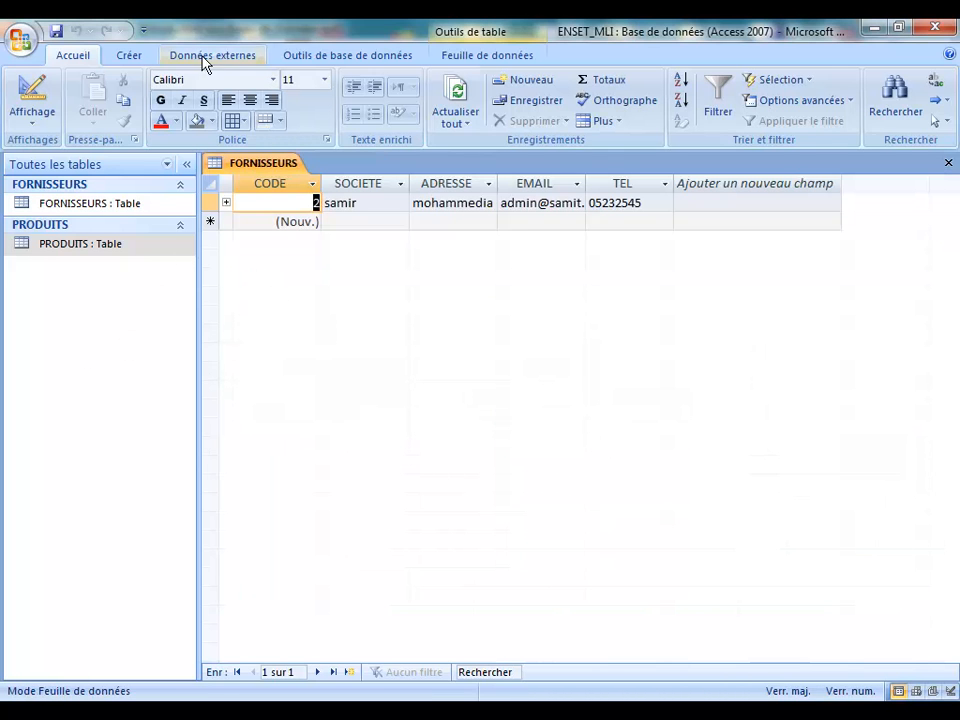
Step: Start the Form Wizard on the FORNISSEURS table and add all five of its fields
click(141, 58)
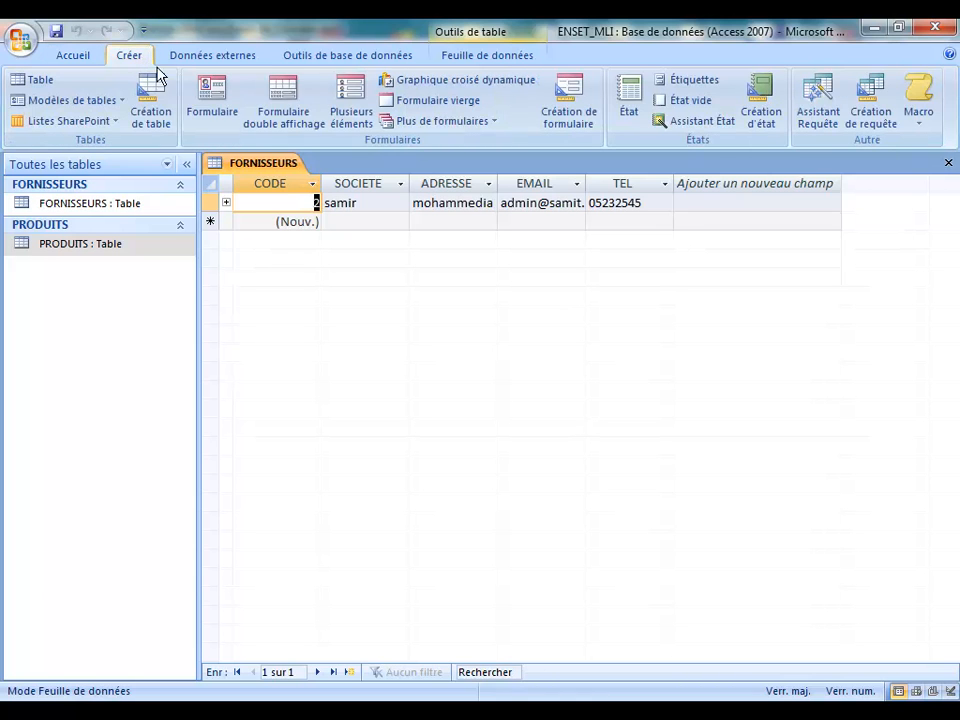
click(494, 124)
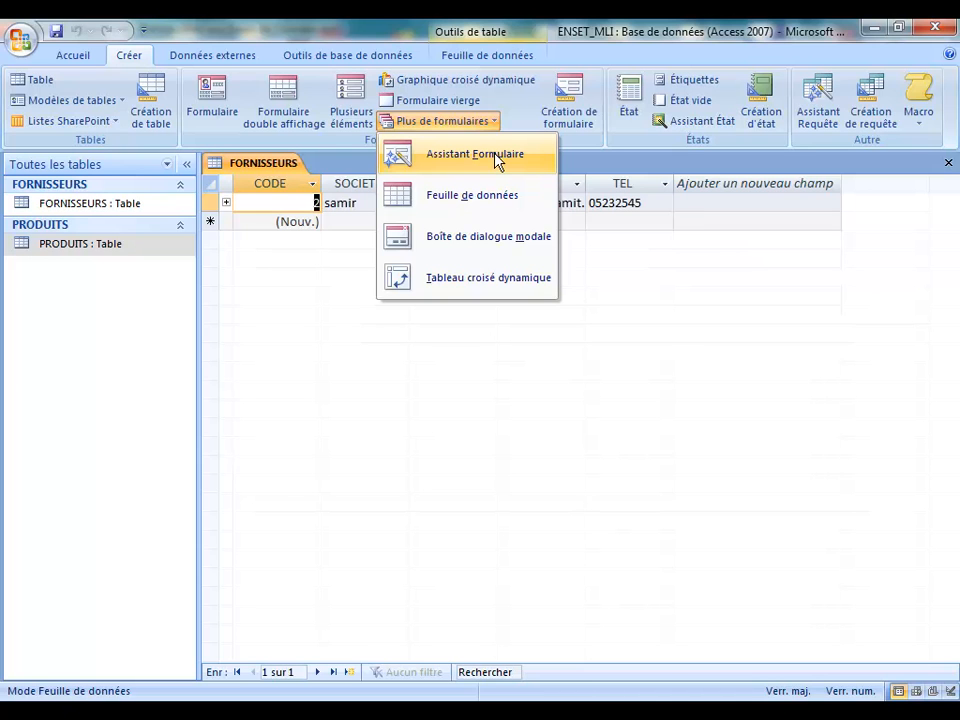
click(497, 157)
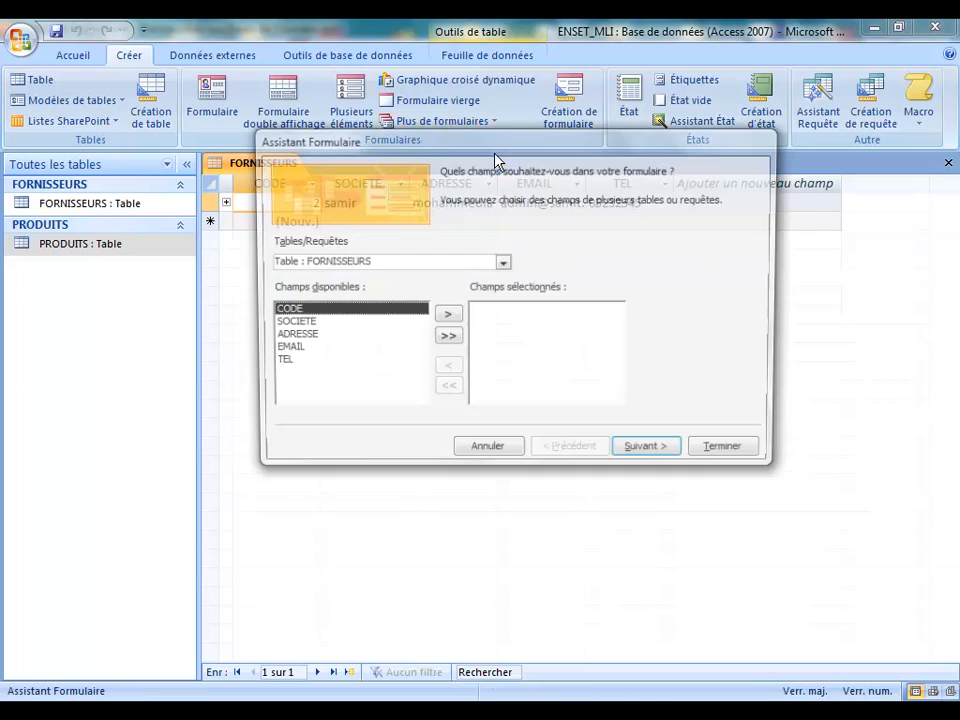
click(503, 262)
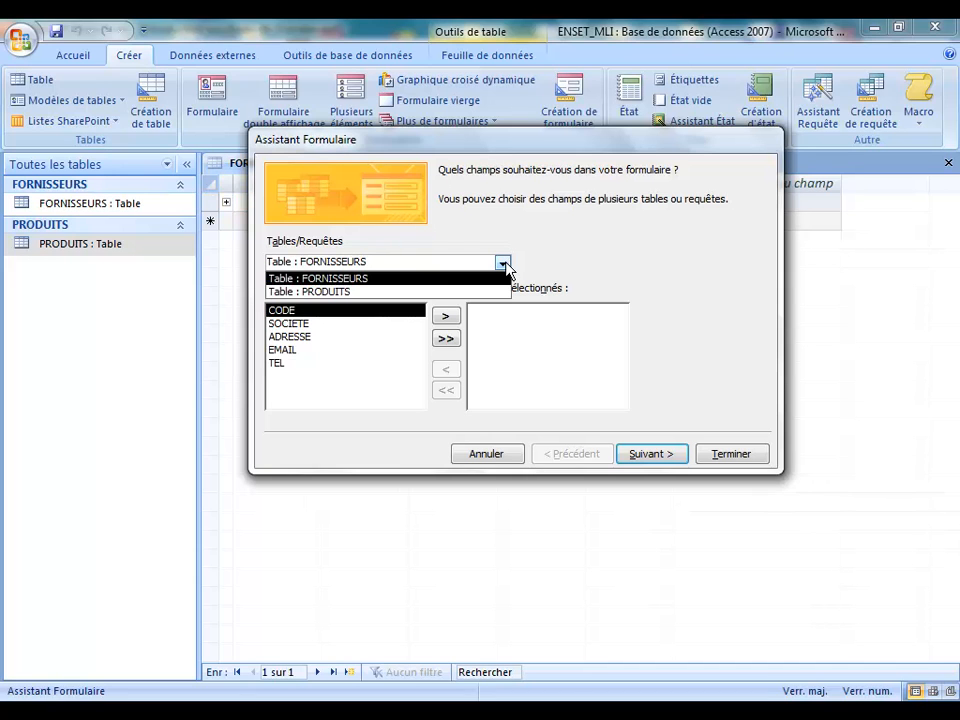
click(382, 279)
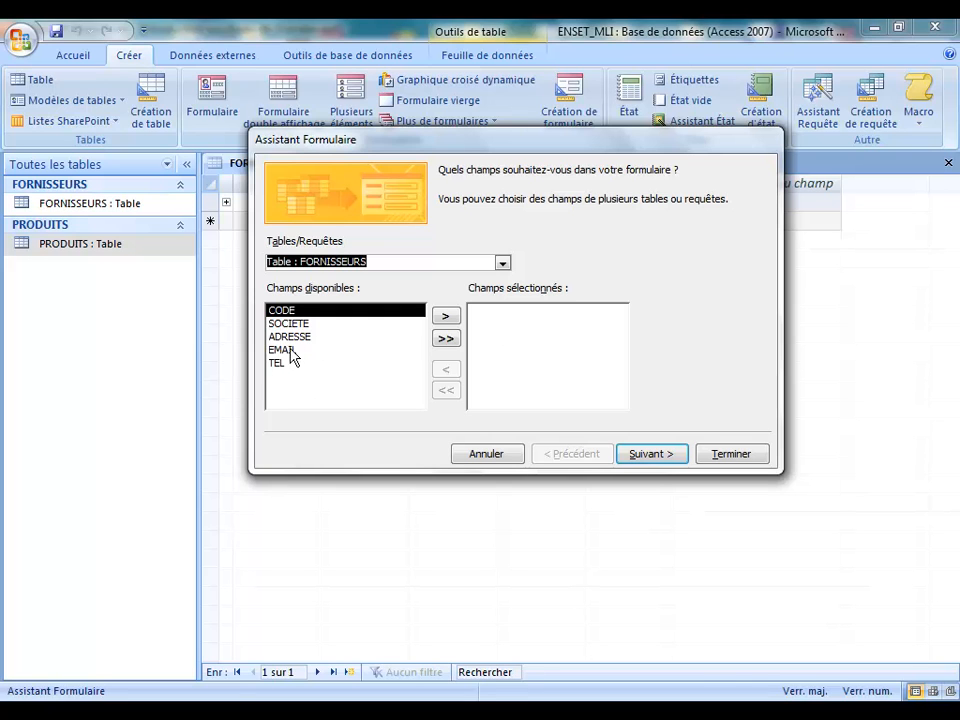
click(446, 339)
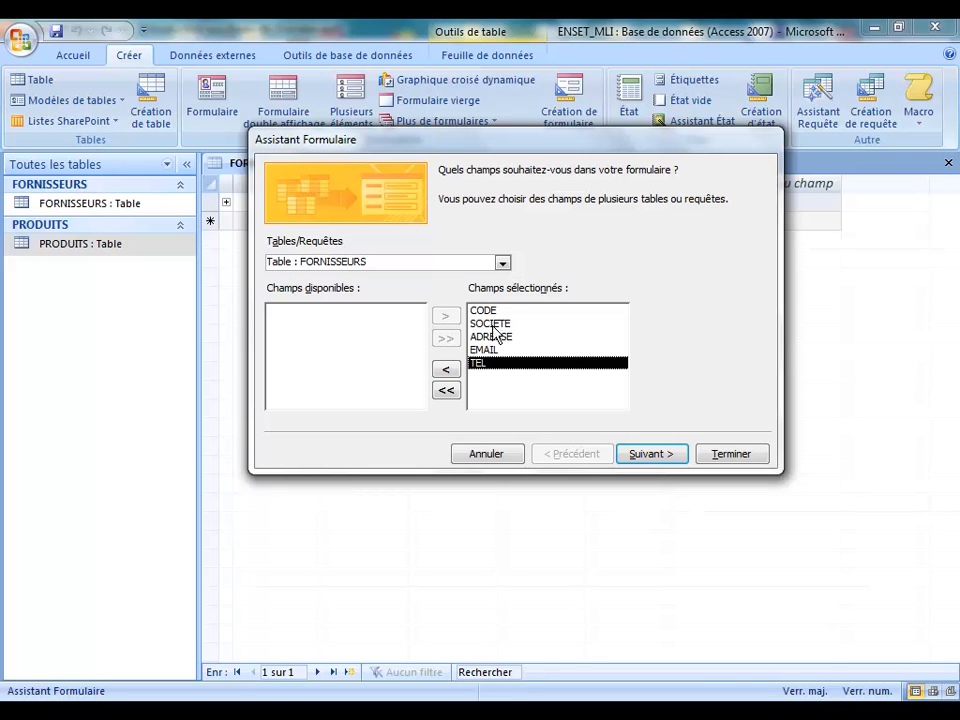
click(651, 455)
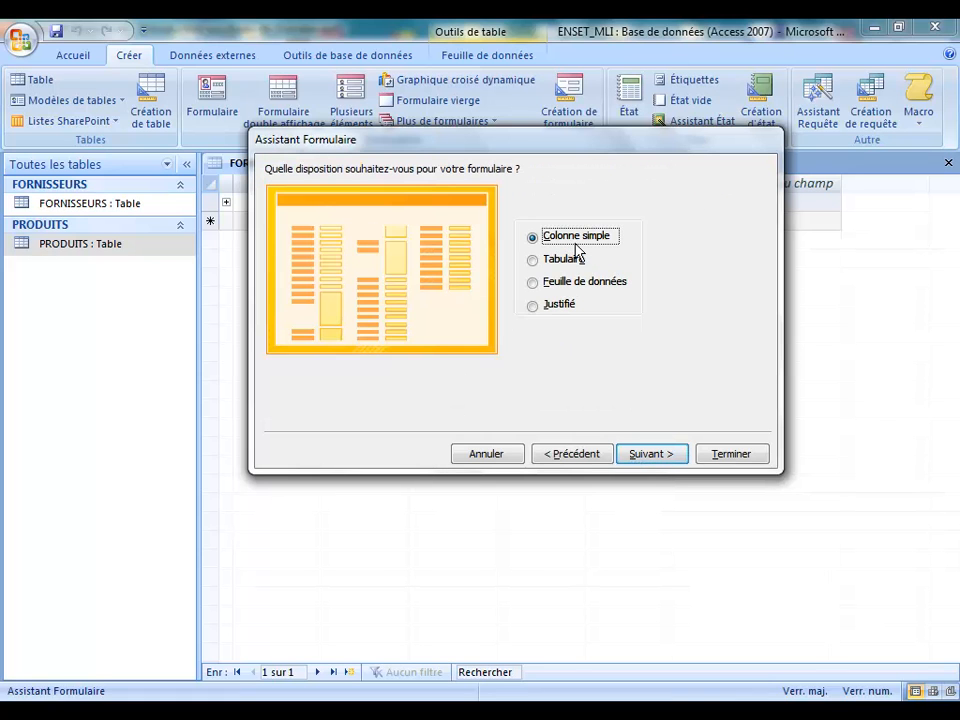
Step: Preview the Tabulaire, Feuille de données and Justifié layouts, then choose Colonne simple
click(534, 262)
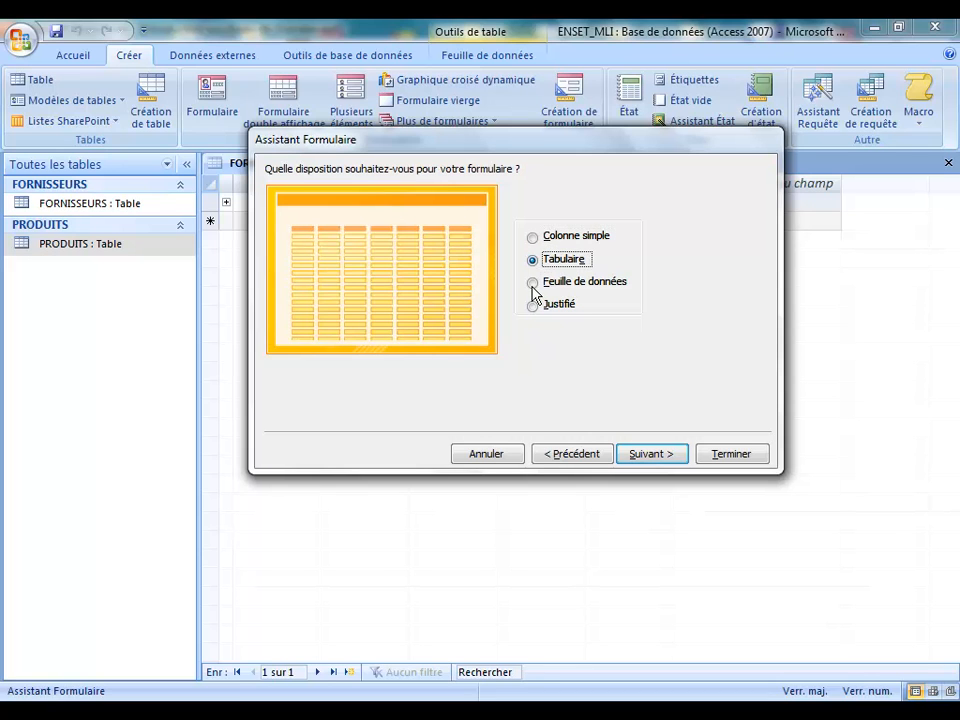
click(534, 287)
click(533, 308)
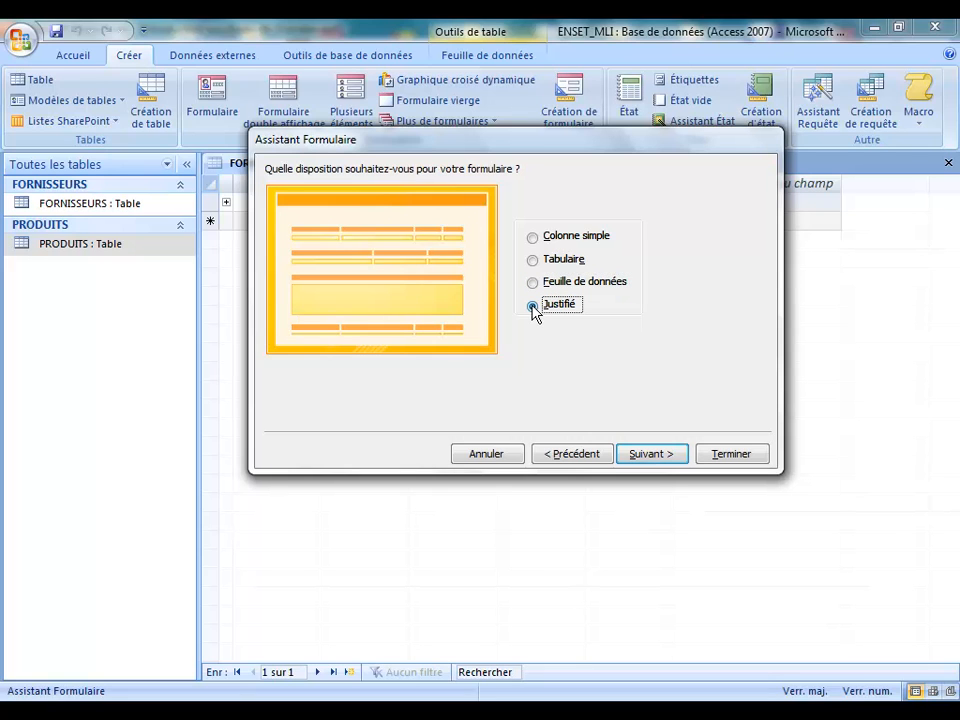
click(534, 241)
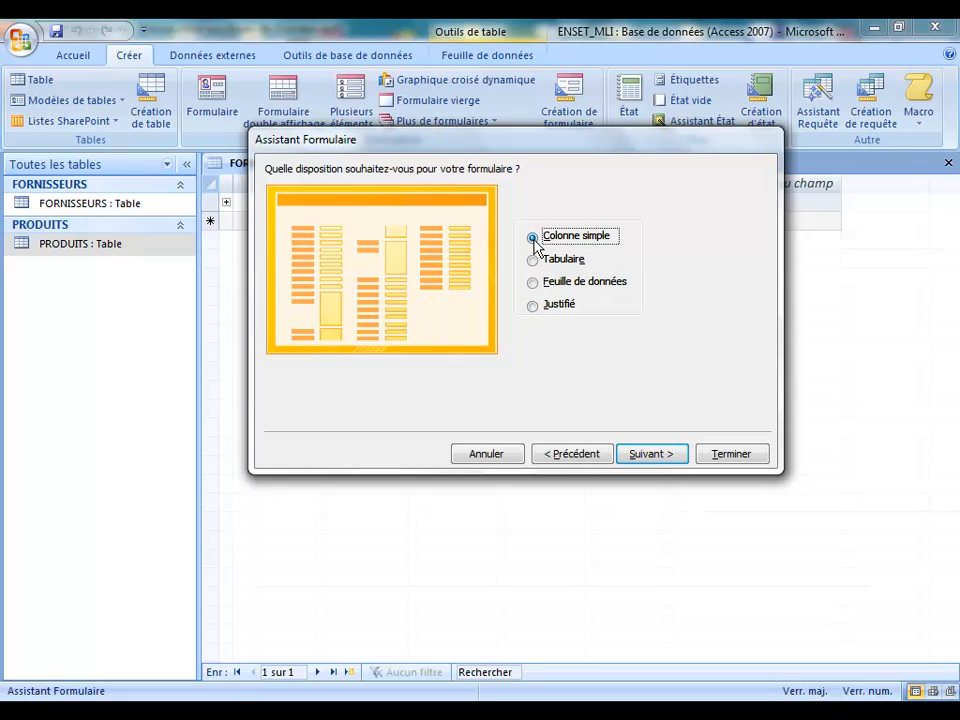
Step: Compare the form styles, keep Les Comptoirs, and finish with the title FORNISSEURS
click(650, 453)
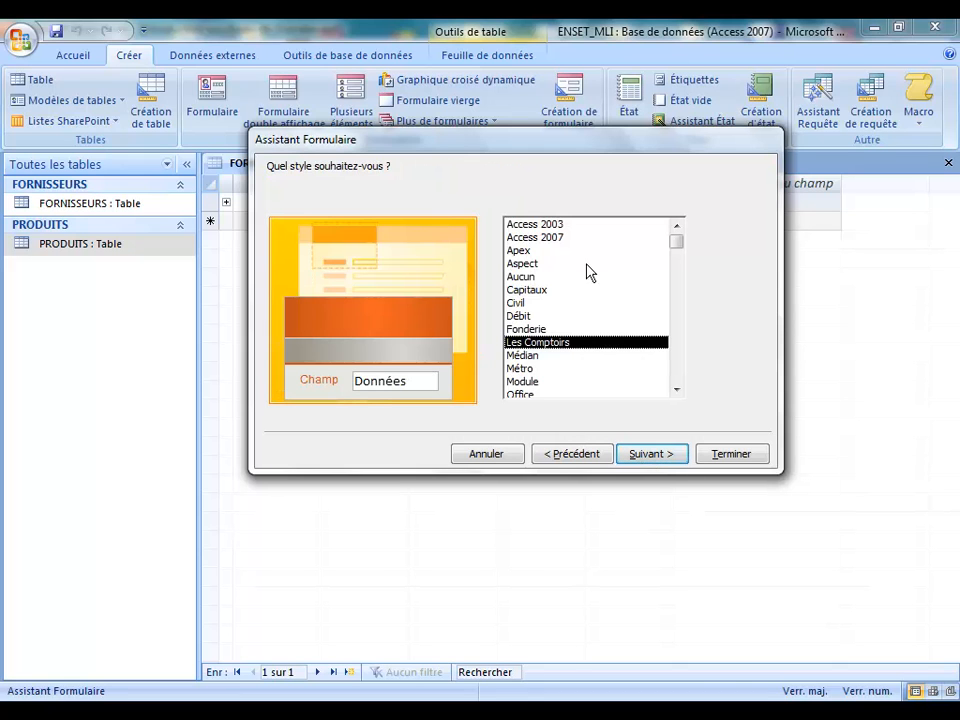
click(533, 225)
key(Down)
key(Down)
key(Down)
key(Down)
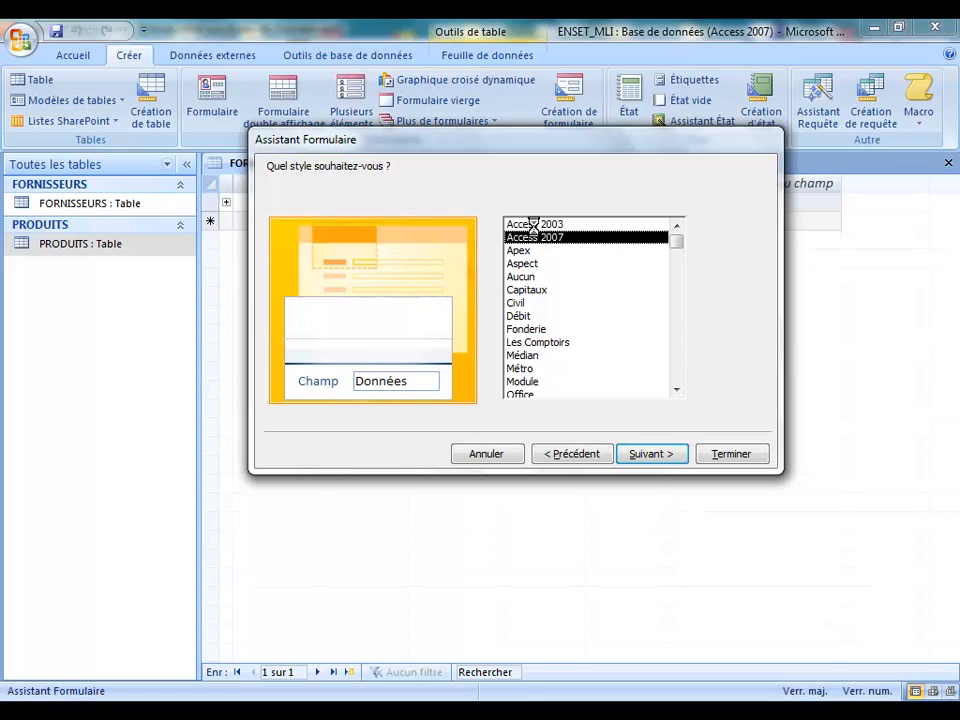
key(Down)
key(Down)
key(Down)
key(Down)
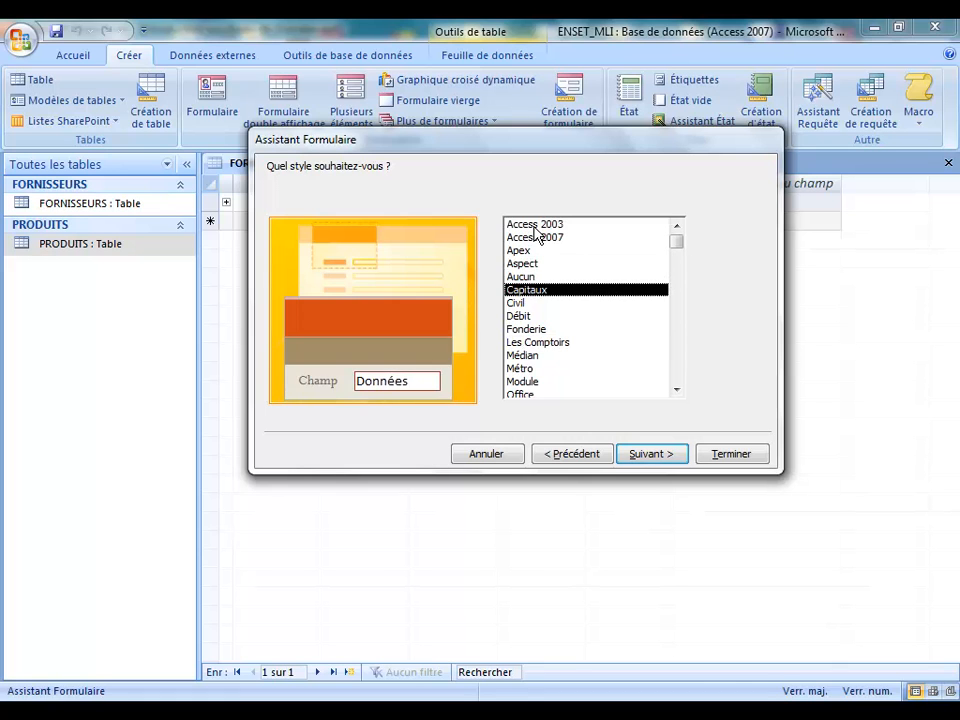
key(Down)
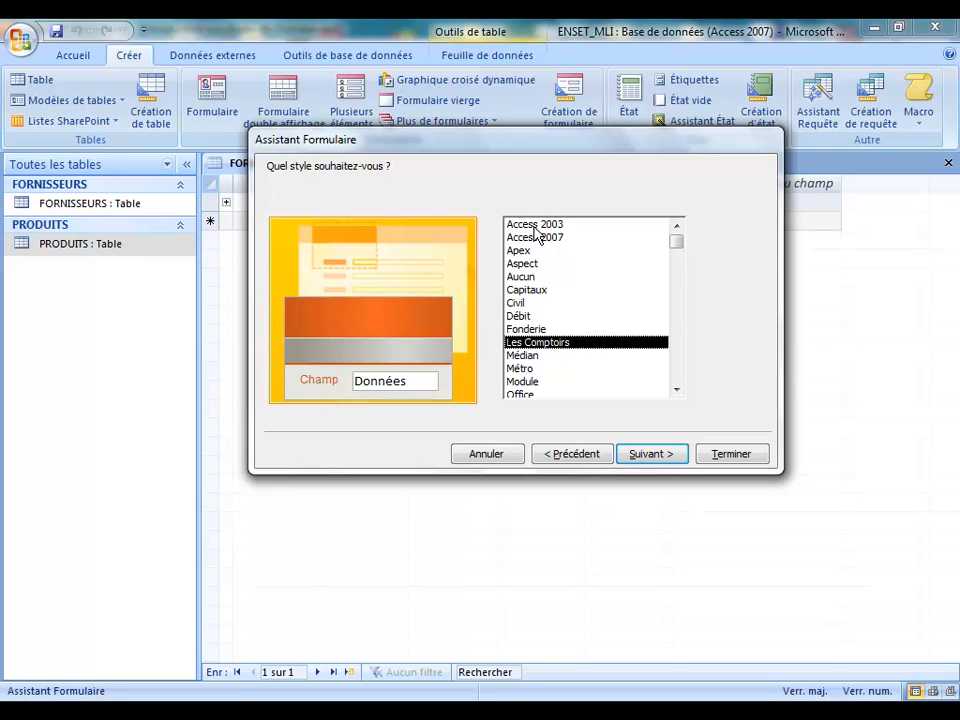
key(Down)
key(Down)
key(Down)
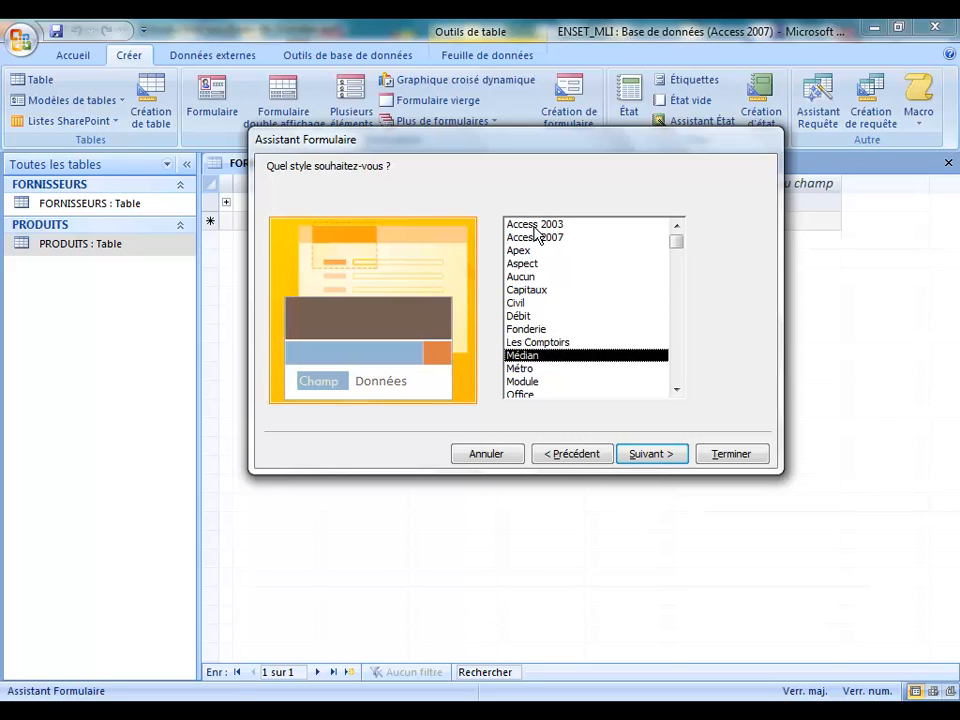
key(Up)
key(Up)
key(Up)
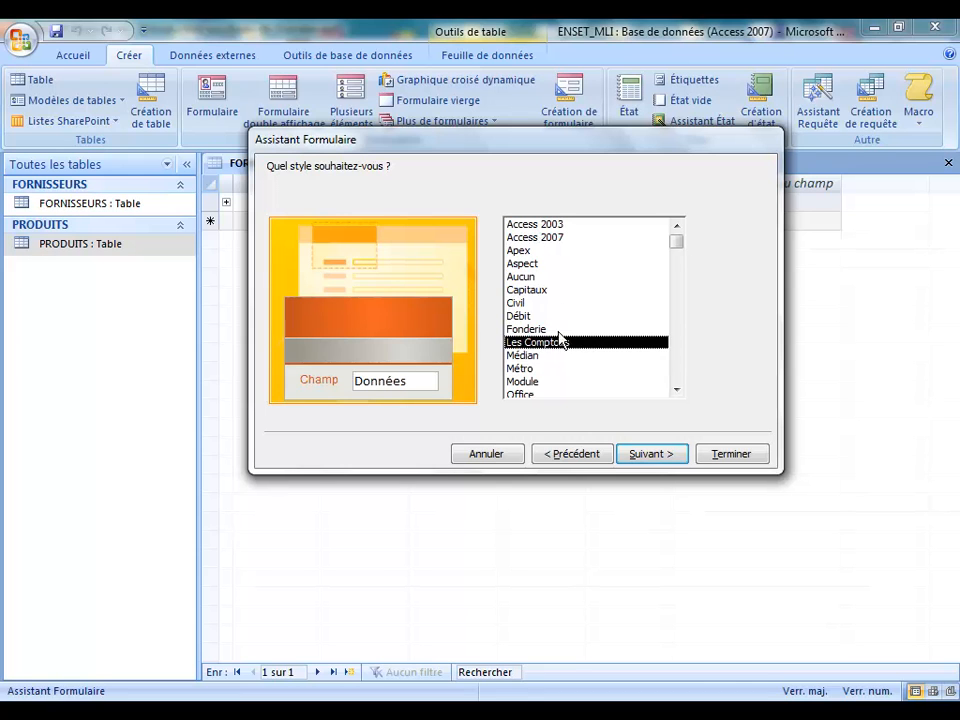
click(652, 455)
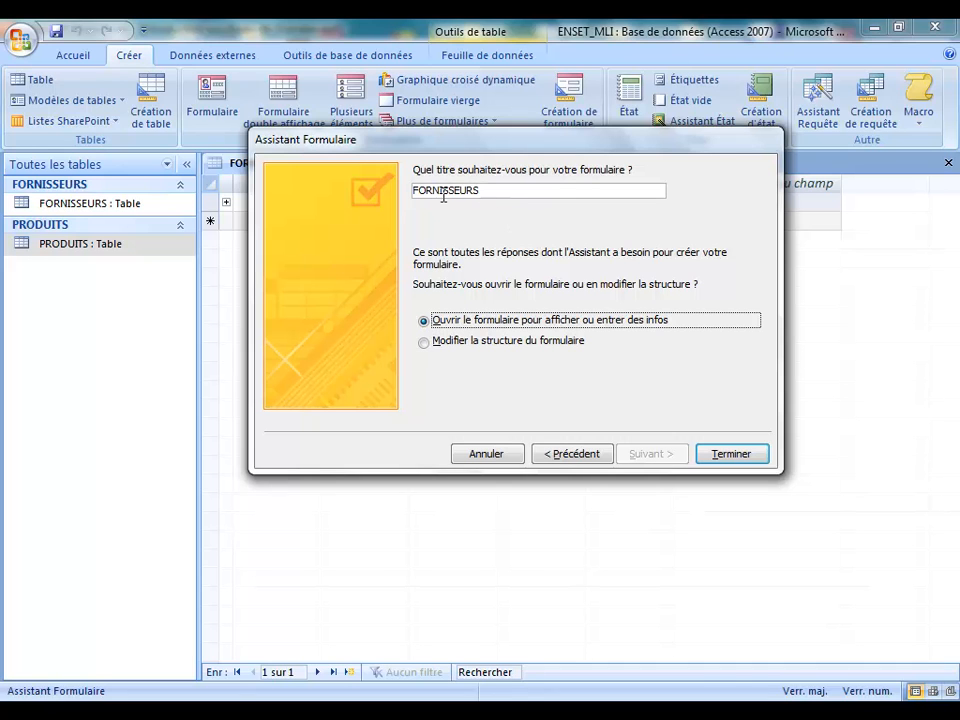
click(729, 453)
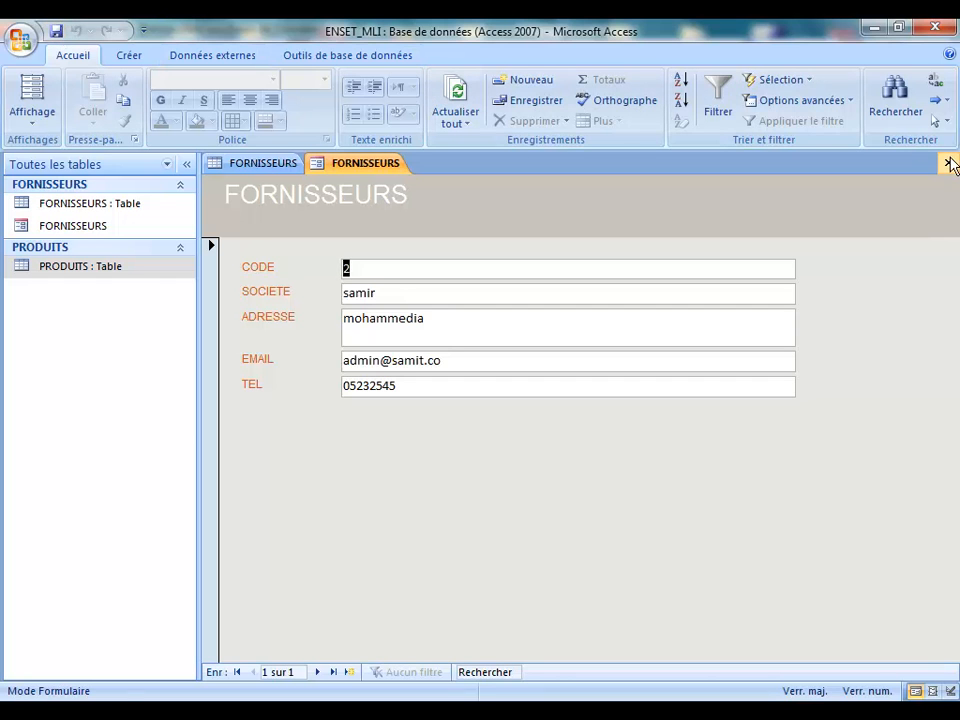
Step: Close the new FORNISSEURS form and reopen it in Form view from the navigation pane
click(948, 162)
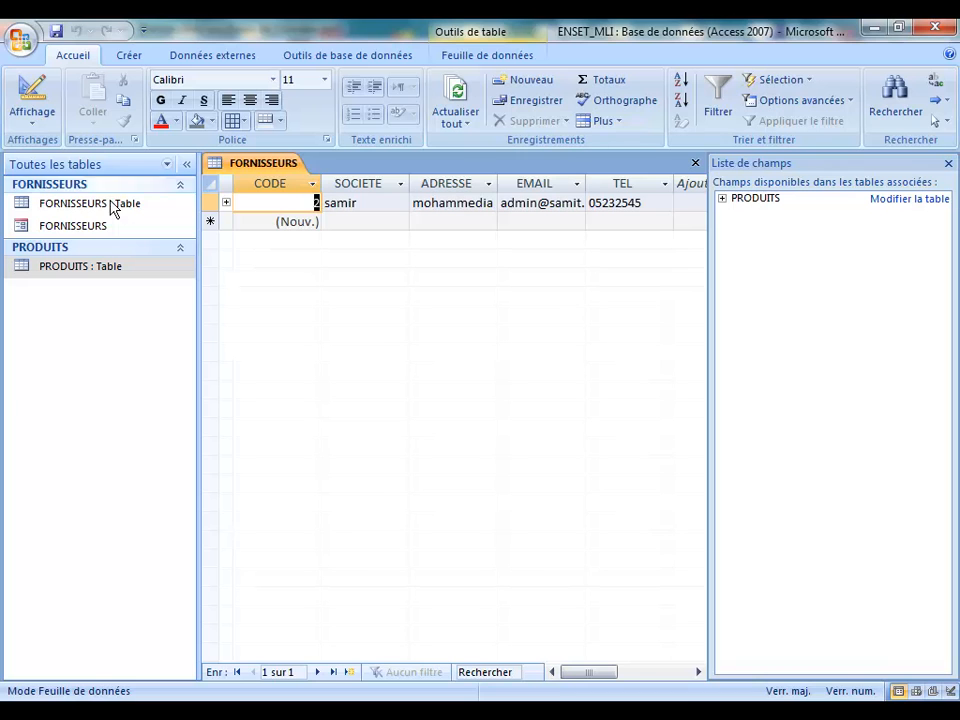
click(68, 207)
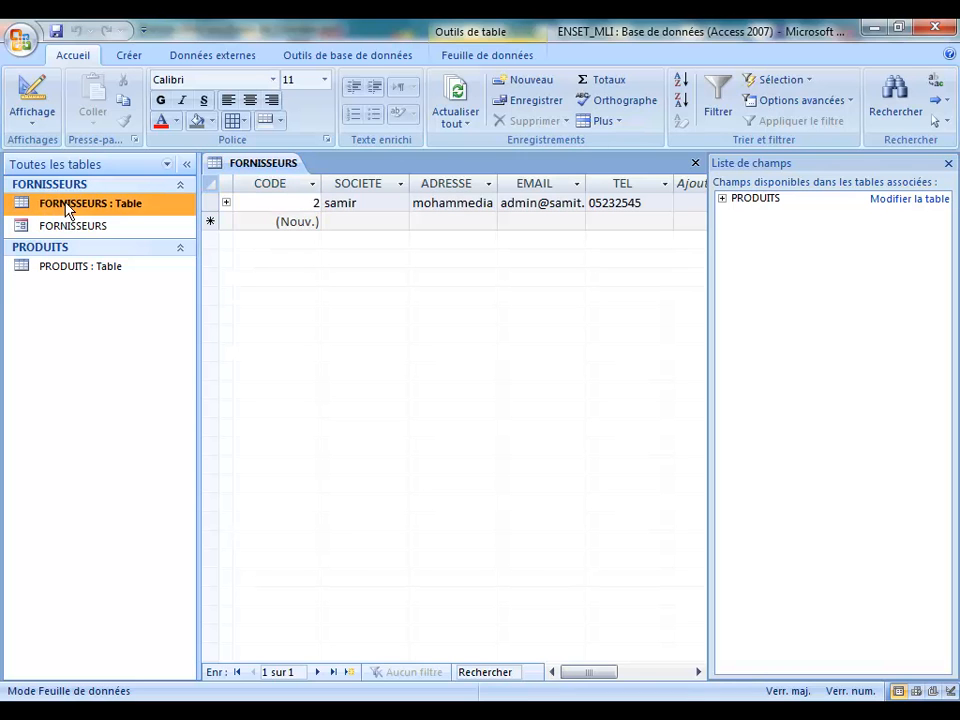
click(88, 228)
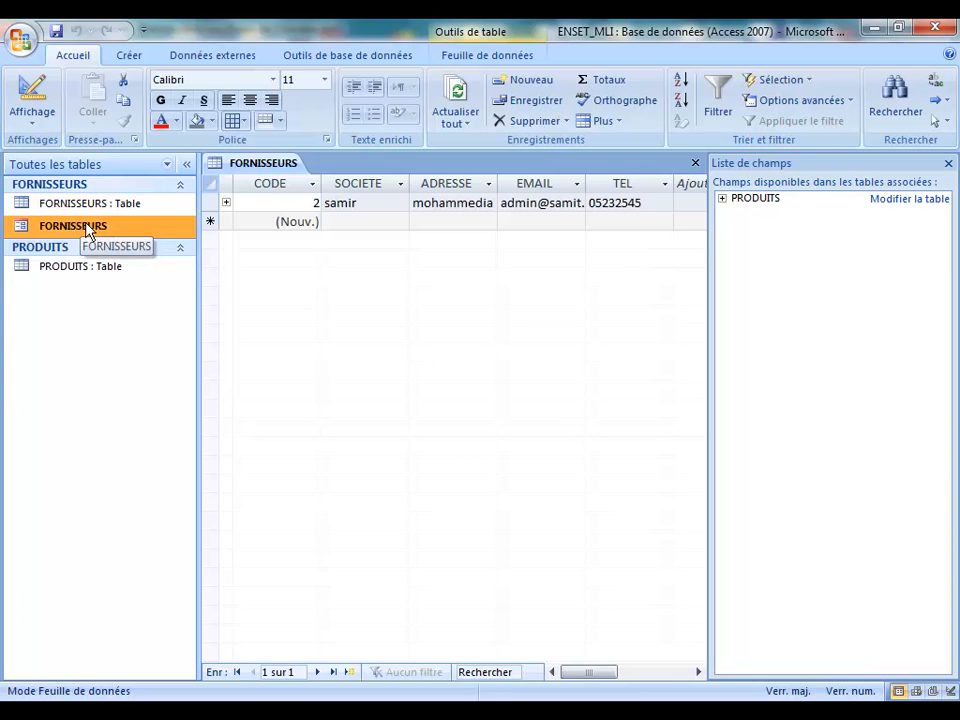
double_click(33, 231)
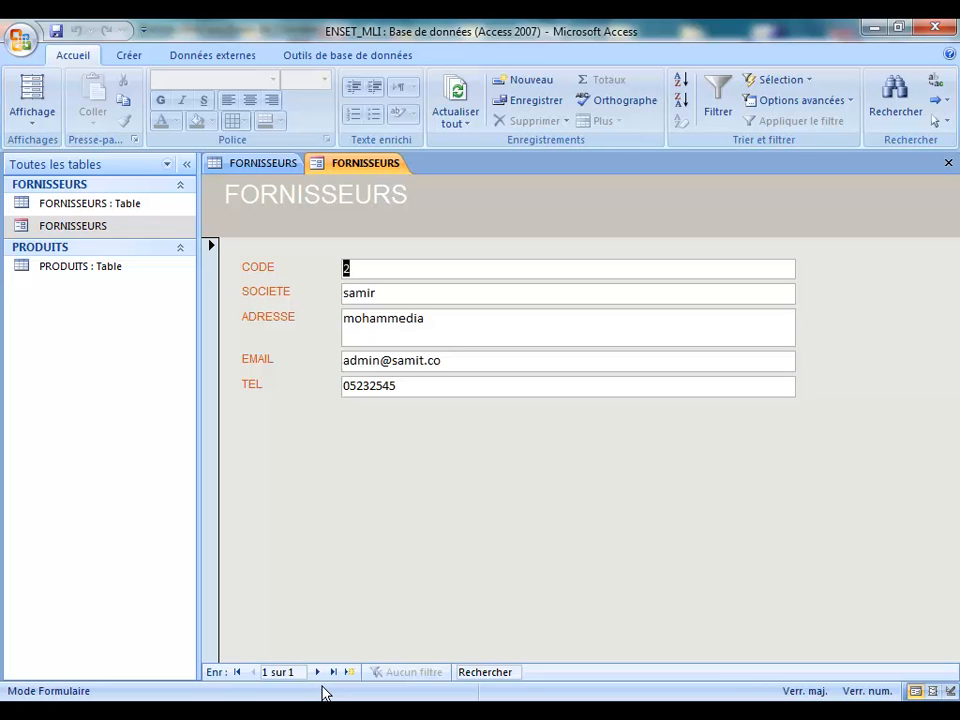
Step: Go to a new supplier record and enter company HP with address CASA
click(318, 672)
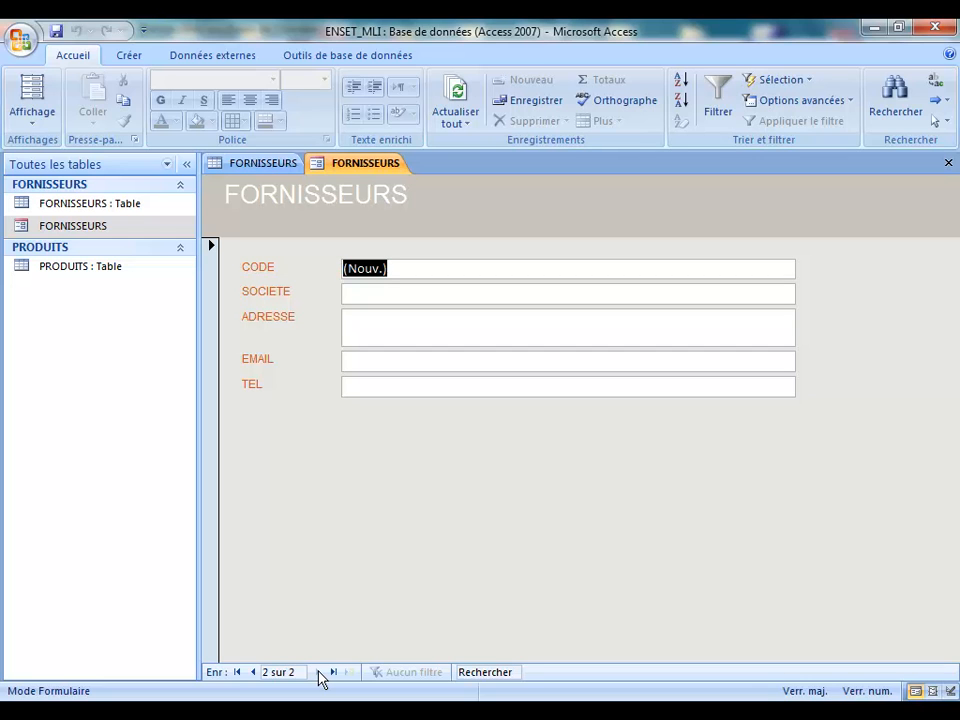
click(253, 672)
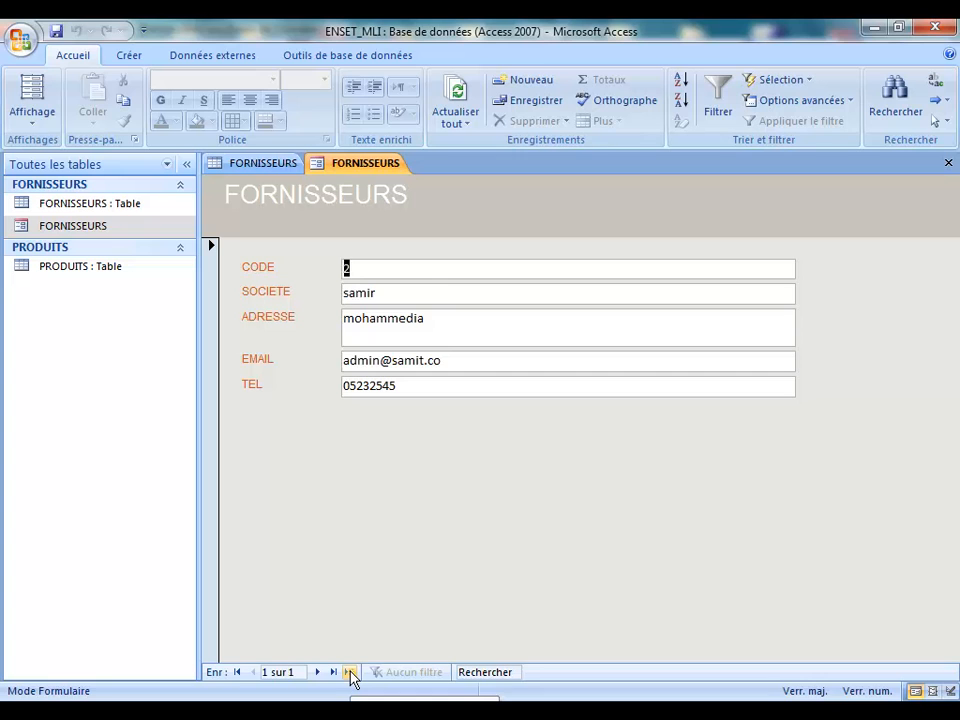
click(350, 672)
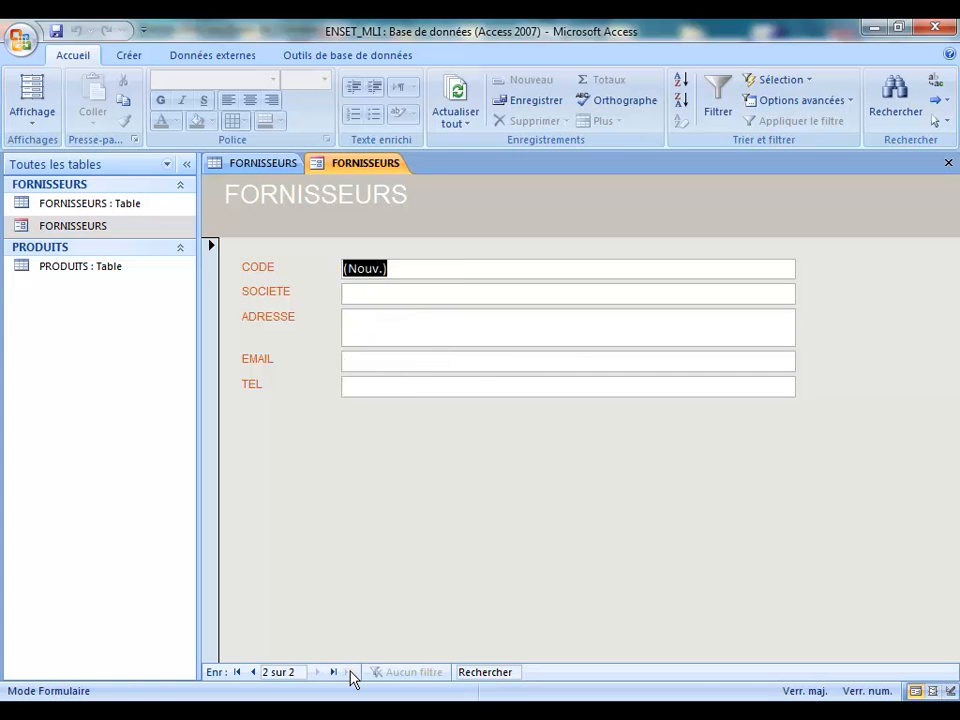
click(387, 299)
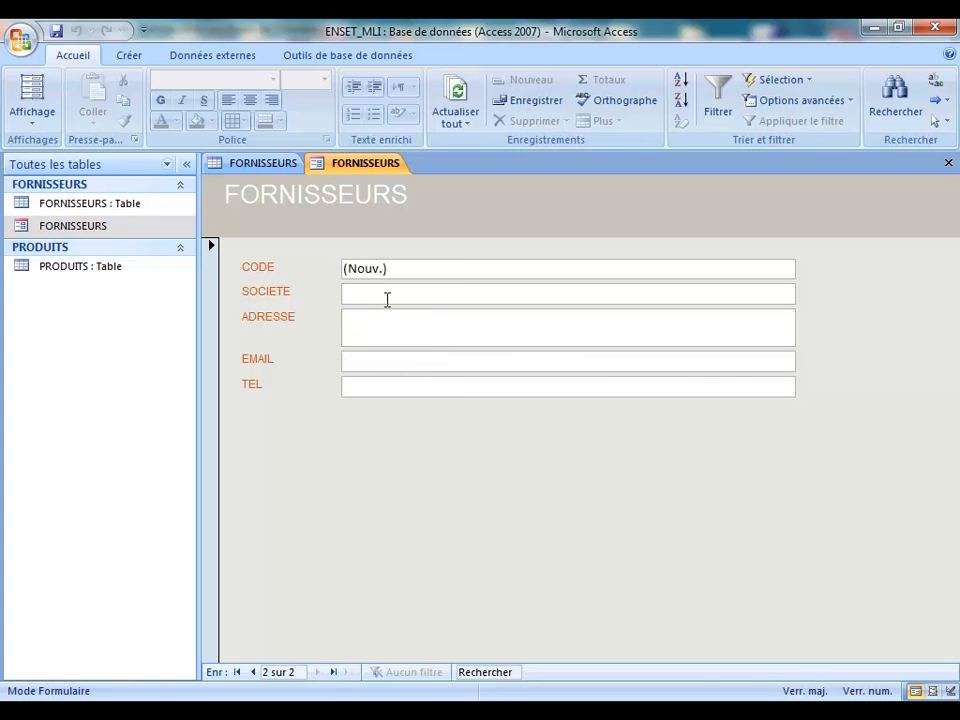
text(HP)
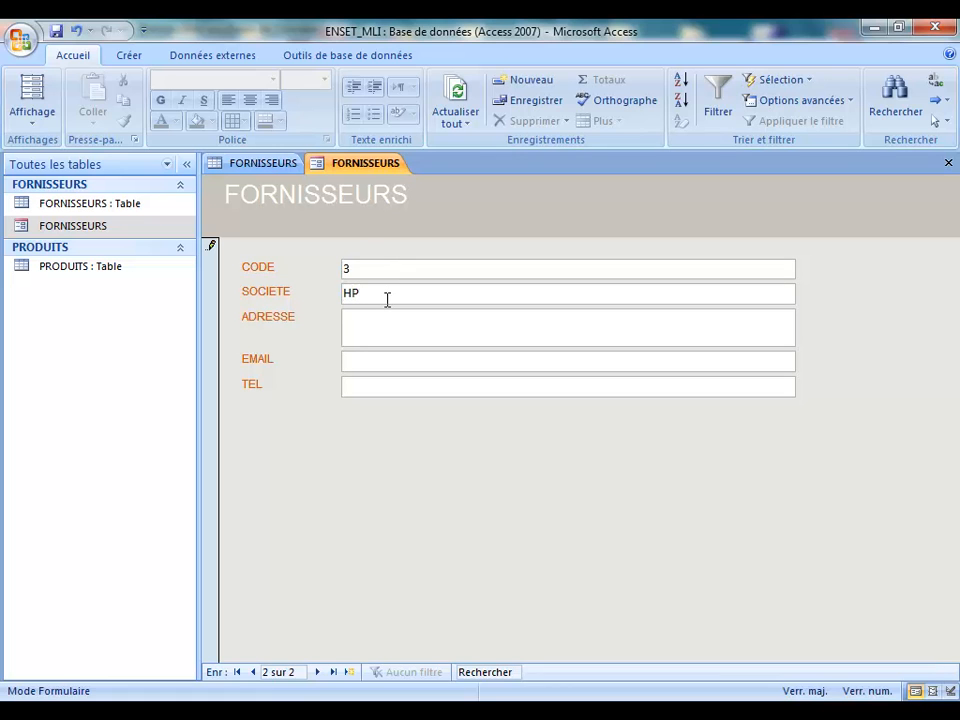
key(Tab)
text(CASA)
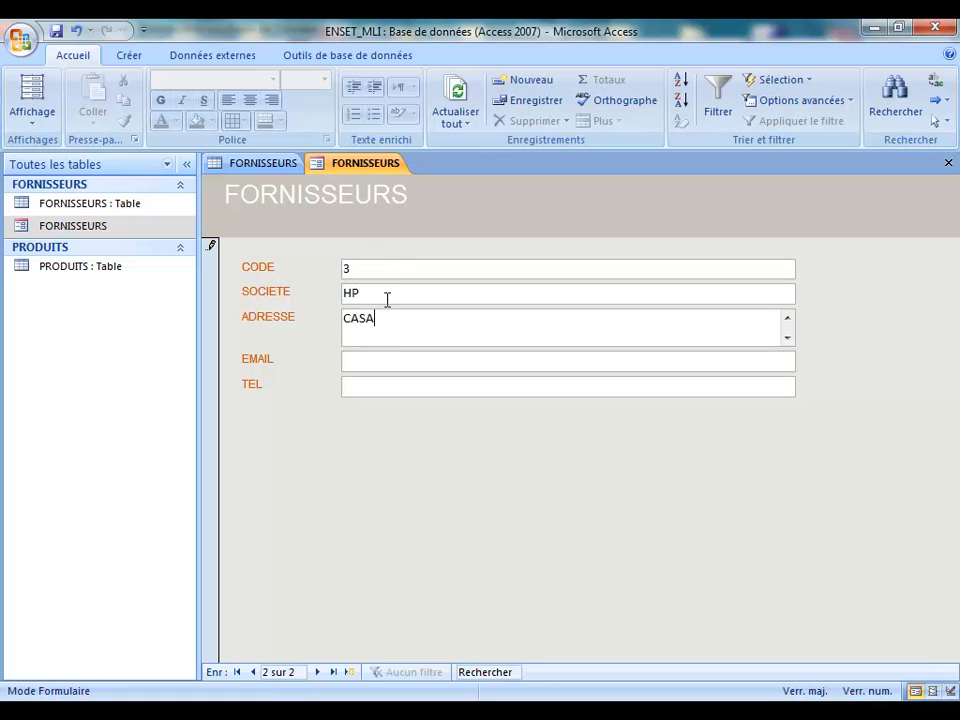
Step: Fill in HP's e-mail and phone number, then save it and start a blank record
click(376, 361)
key(Caps_Lock)
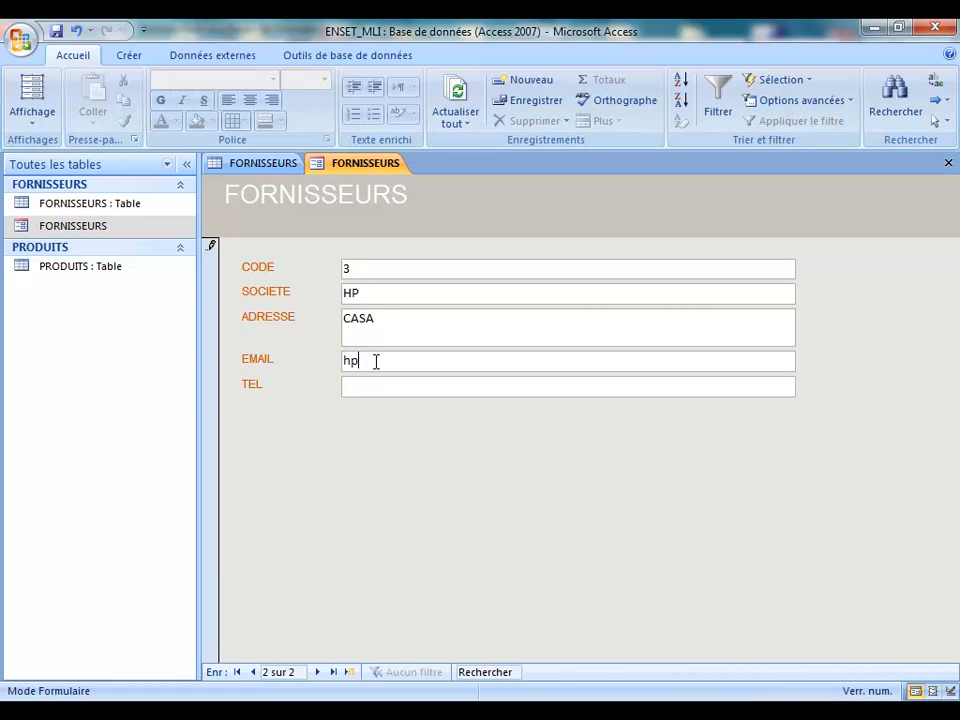
click(376, 387)
key(Caps_Lock)
text(0)
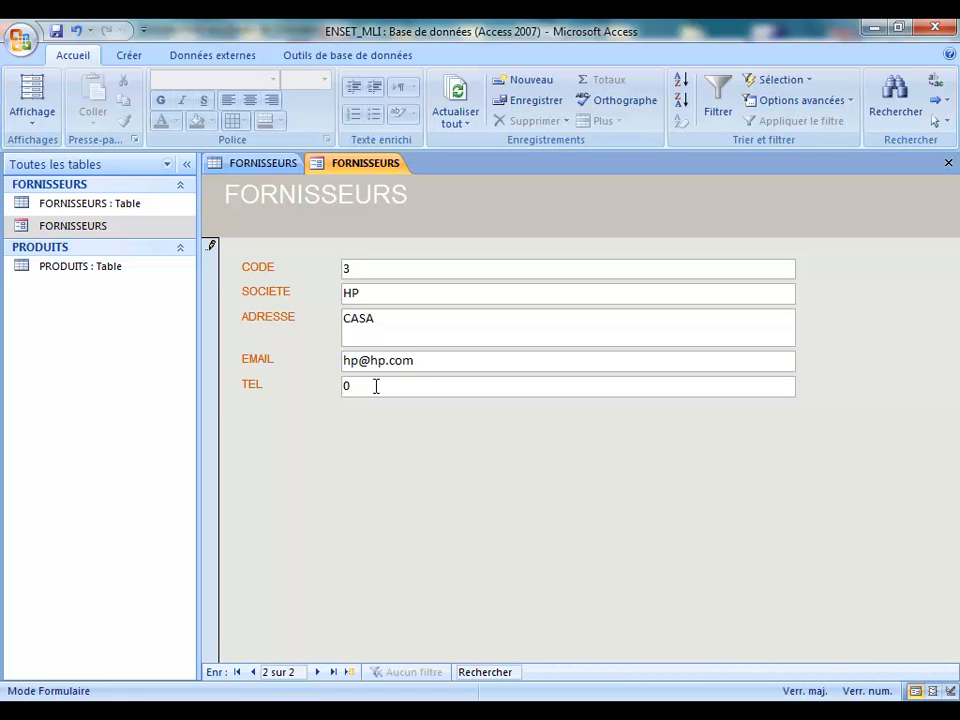
text(5123456)
click(352, 676)
click(383, 295)
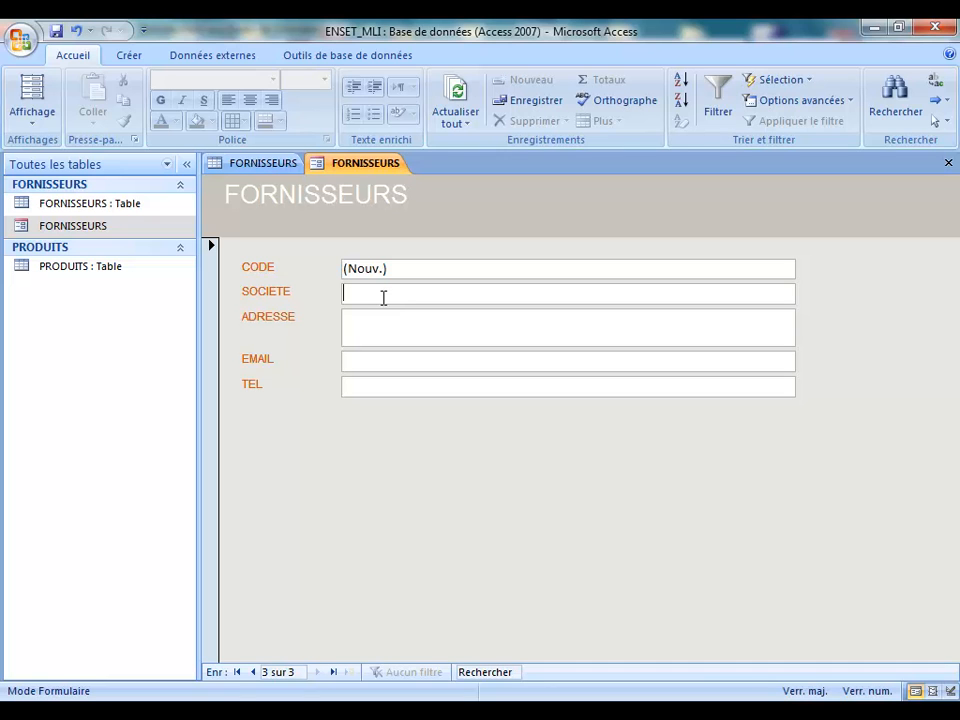
Step: Enter supplier IBM with address CASA and a phone number, no e-mail, then close the form
text(IBM)
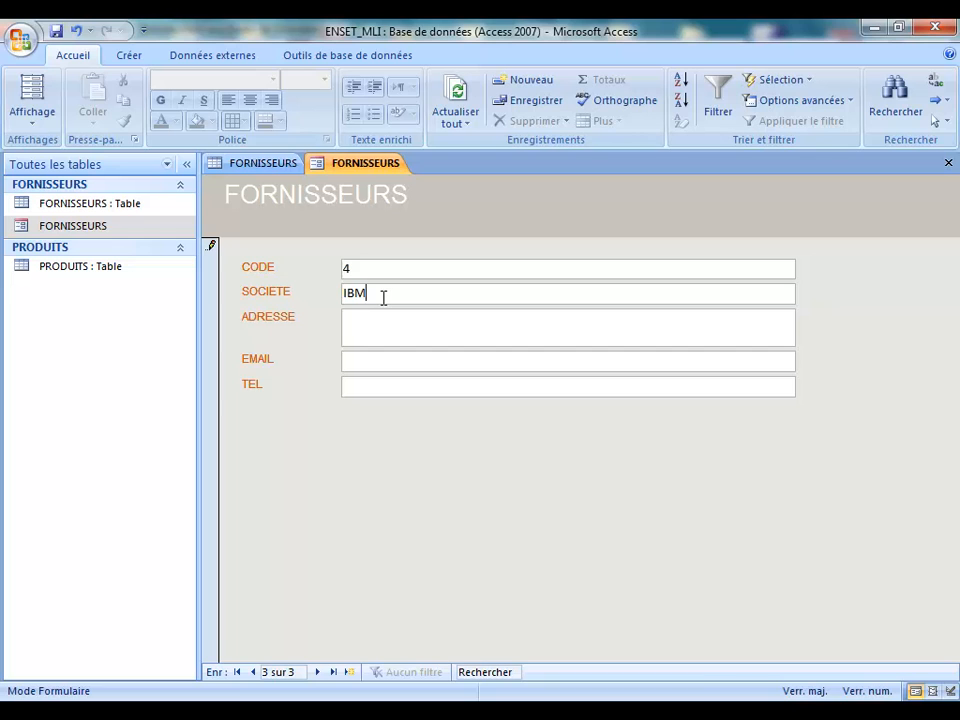
click(393, 332)
text(CASA)
click(417, 357)
click(388, 388)
key(Caps_Lock)
text(05341234)
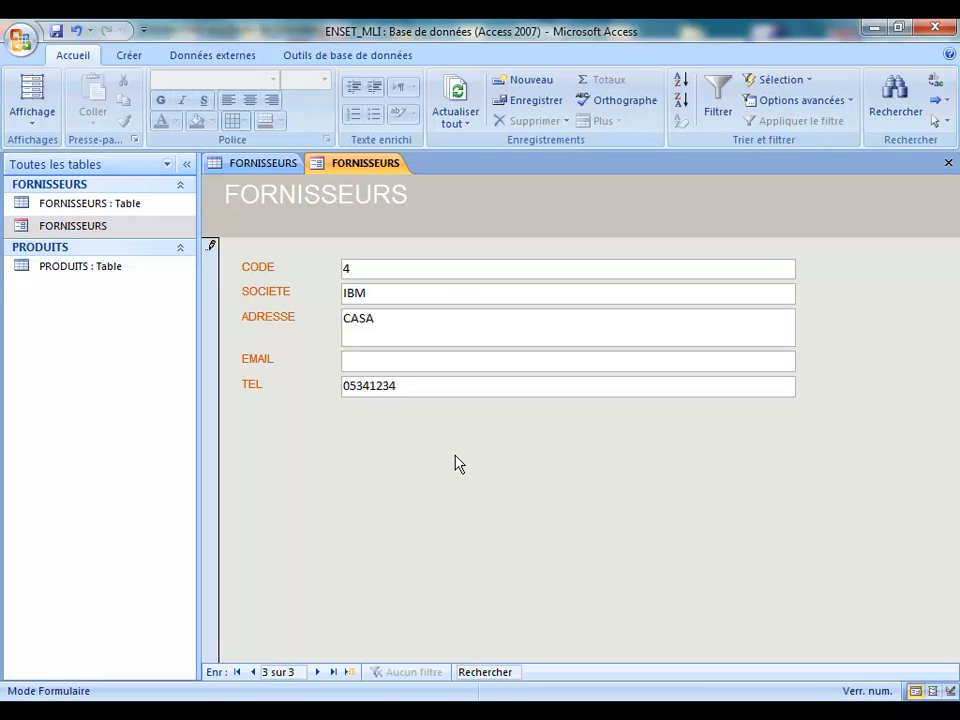
click(350, 672)
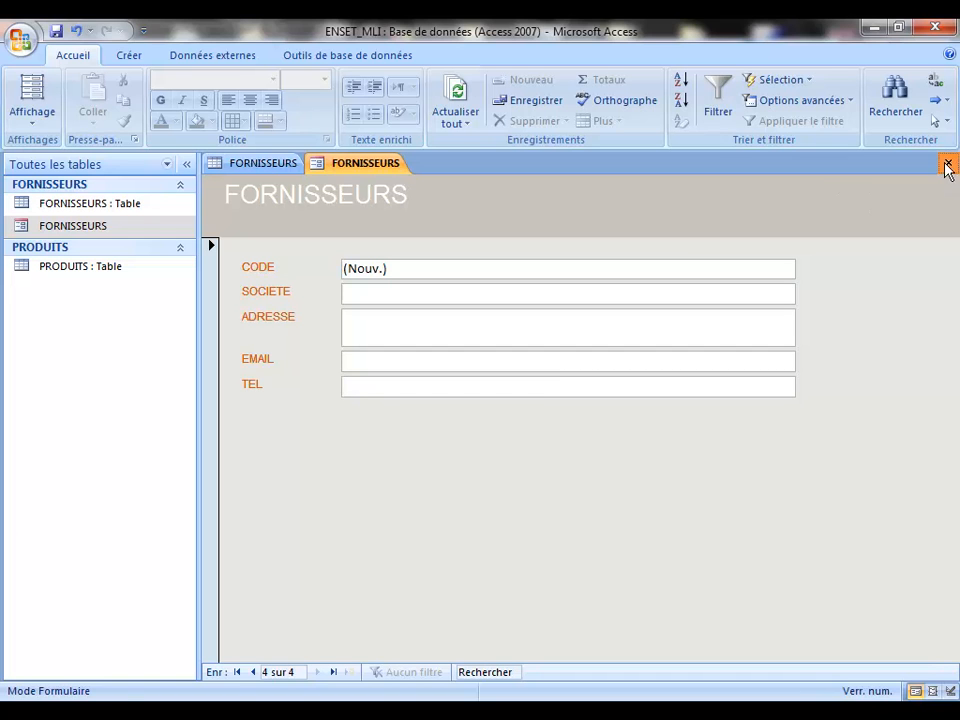
click(947, 165)
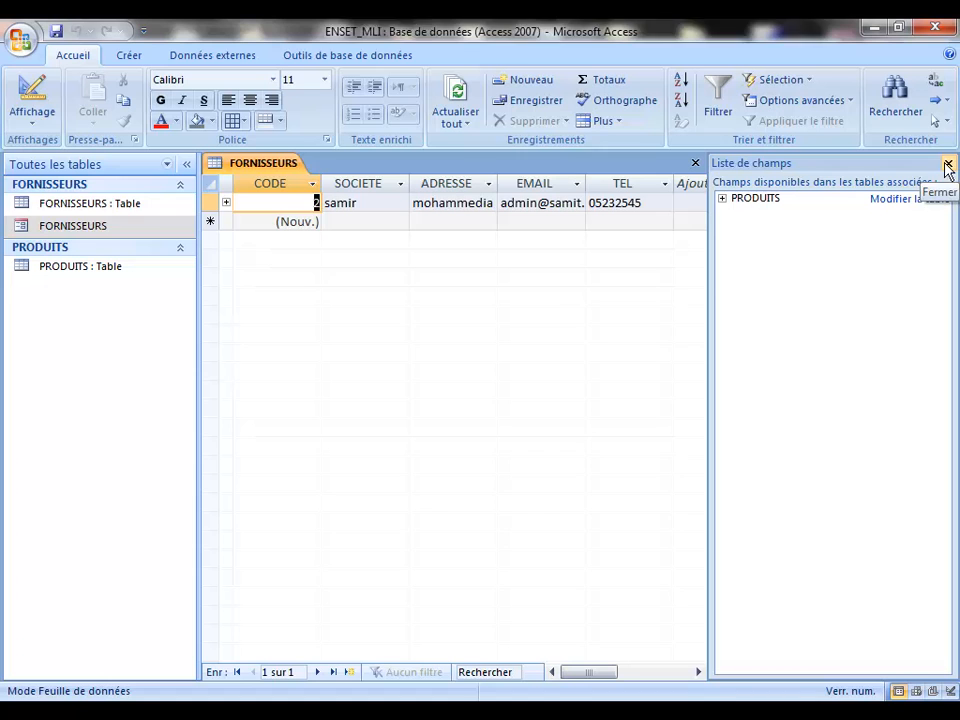
Step: Open the FORNISSEURS table, confirm it lists three suppliers including HP and IBM, and close it
double_click(26, 204)
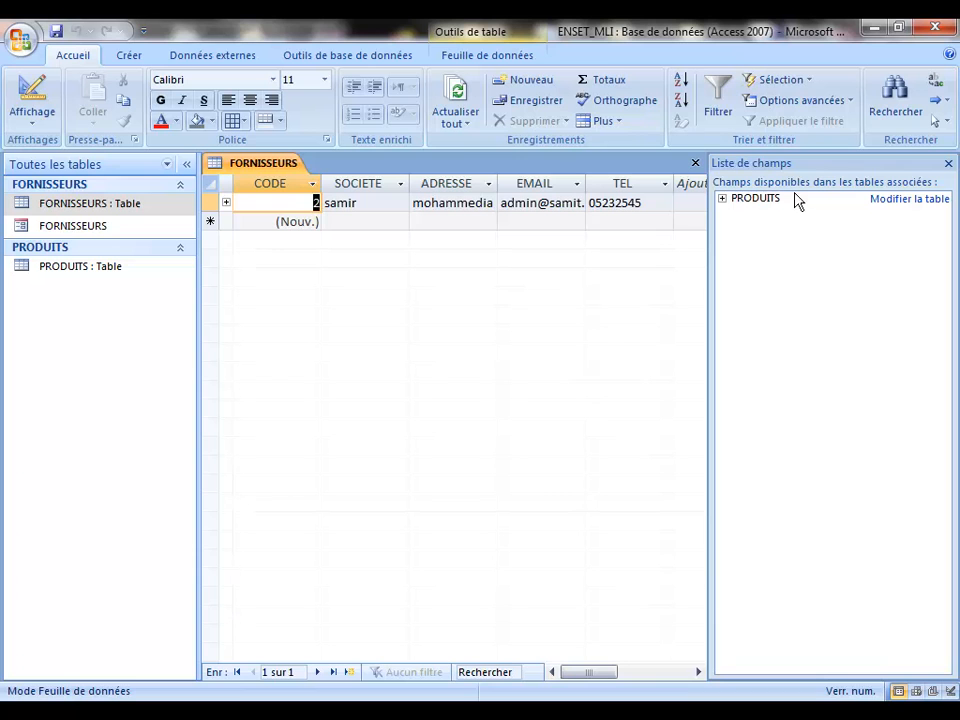
right_click(256, 166)
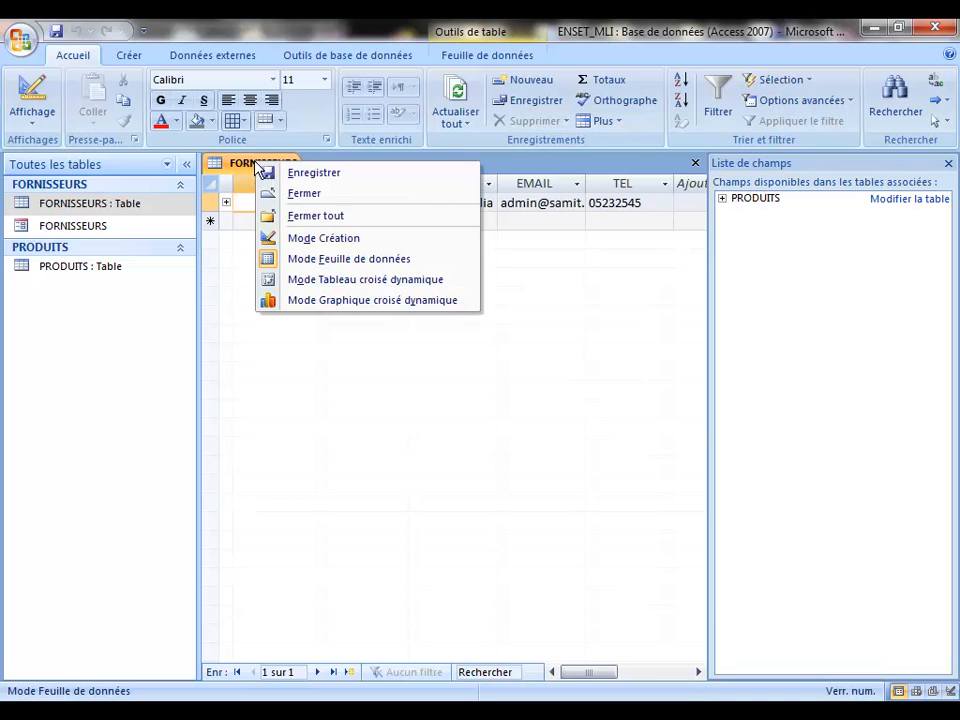
click(311, 193)
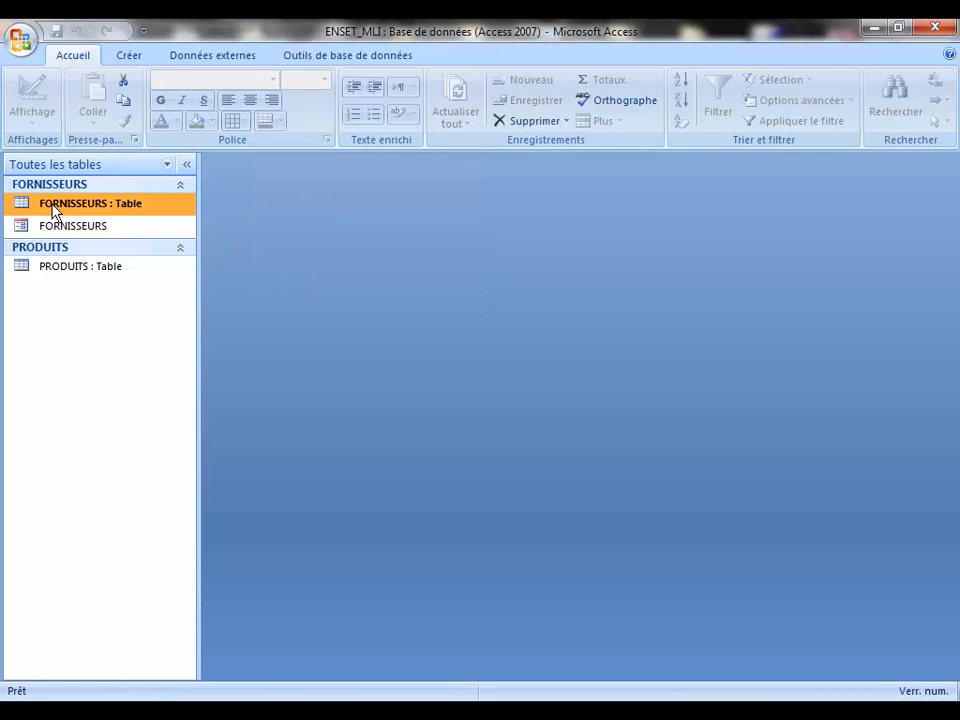
double_click(33, 207)
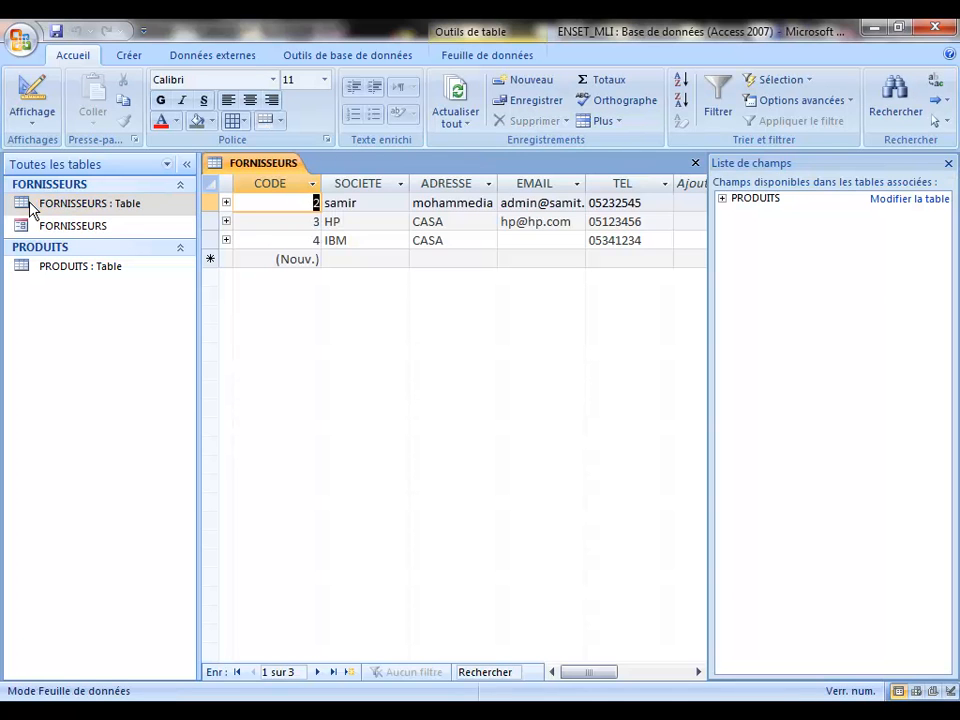
click(948, 164)
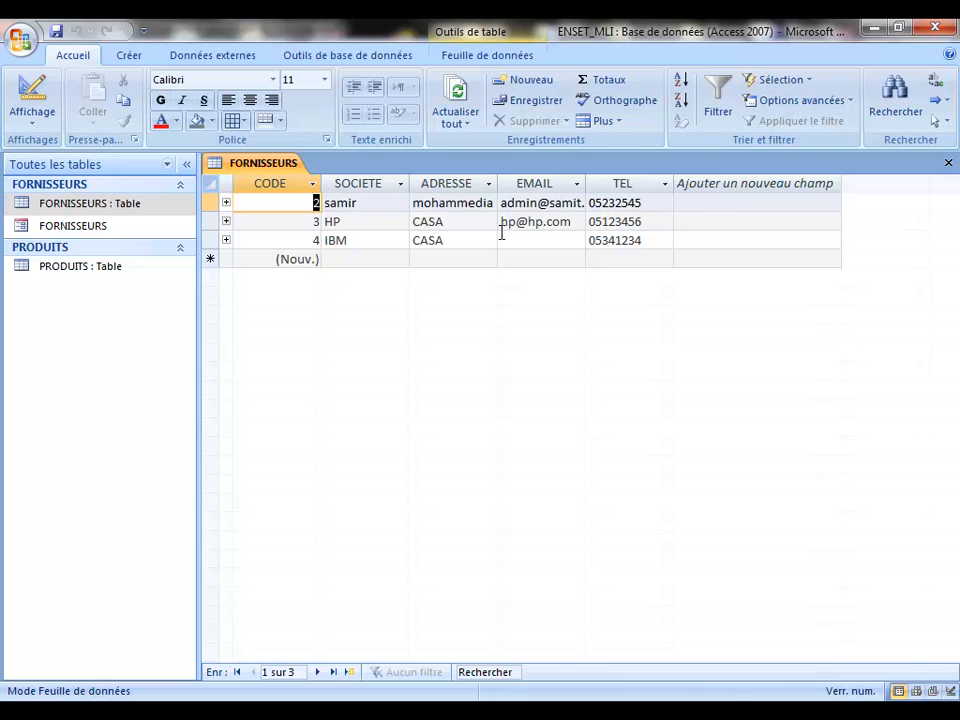
right_click(284, 167)
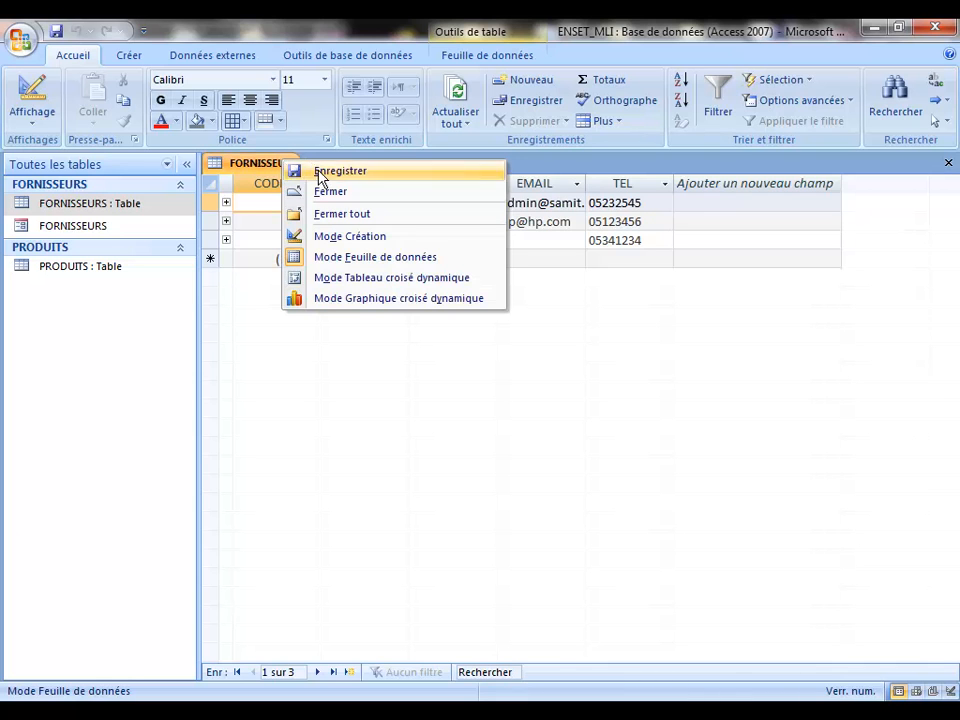
click(365, 203)
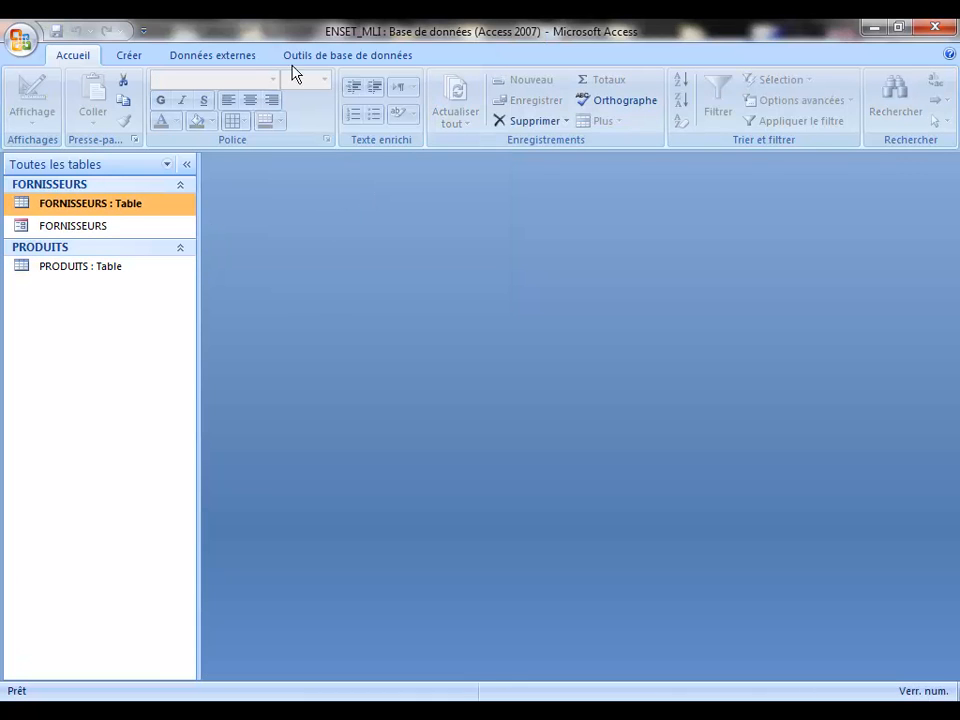
Step: Run the Form Wizard on PRODUITS with all six fields, keeping Colonne simple and Les Comptoirs
click(130, 56)
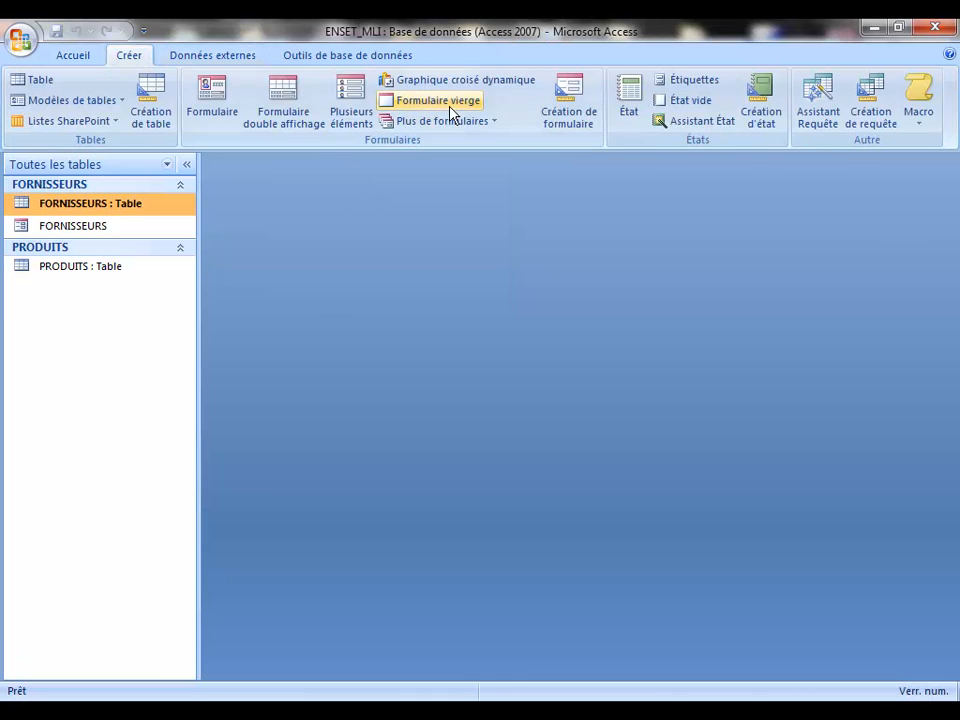
click(496, 124)
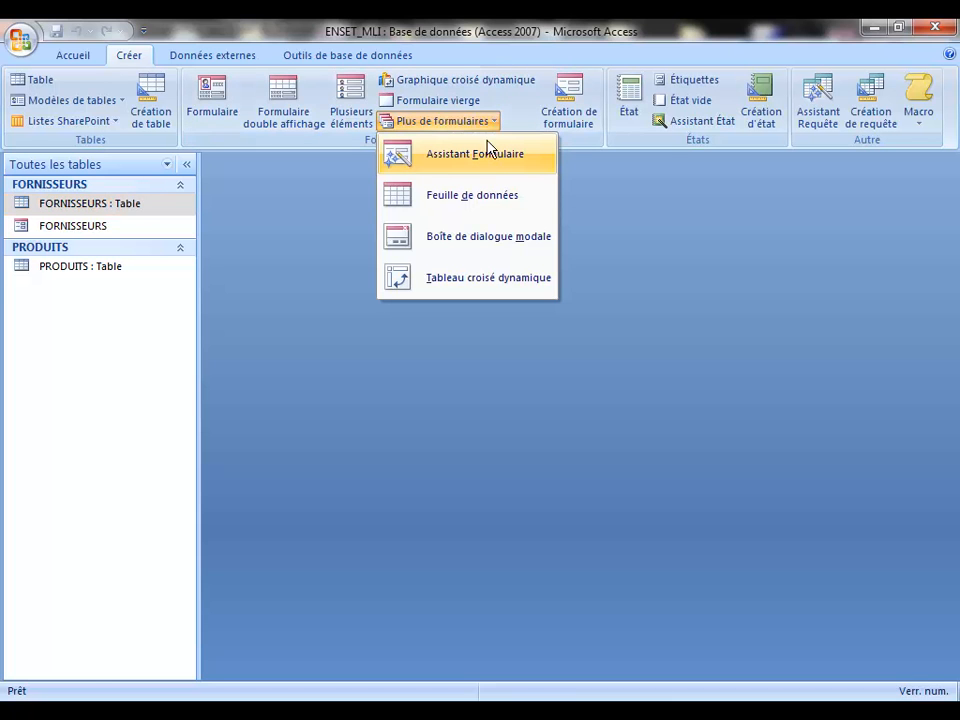
click(489, 158)
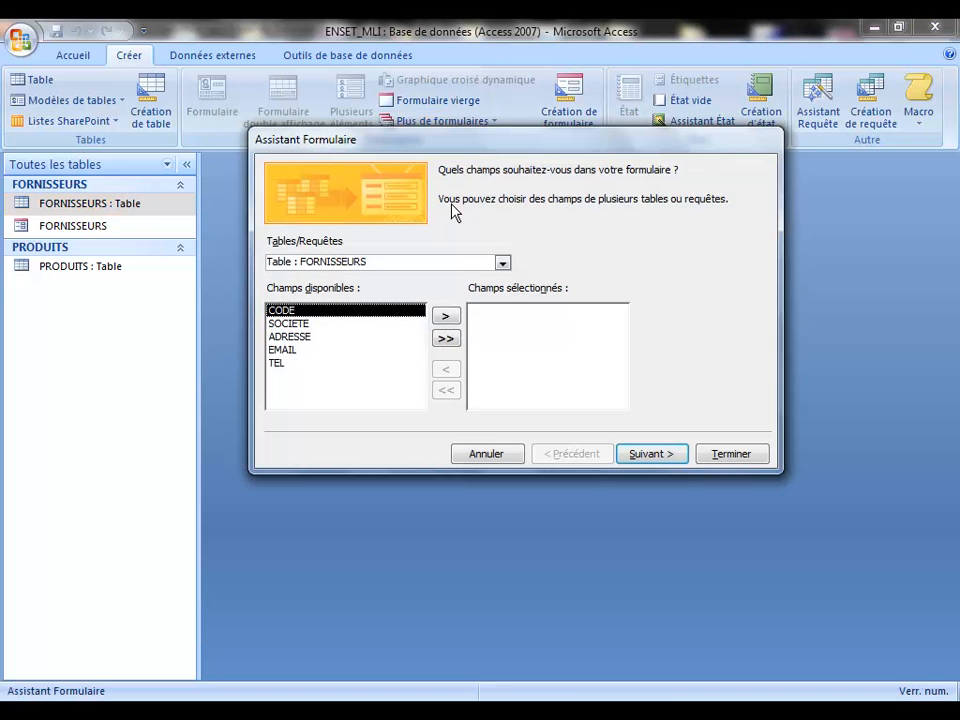
click(502, 262)
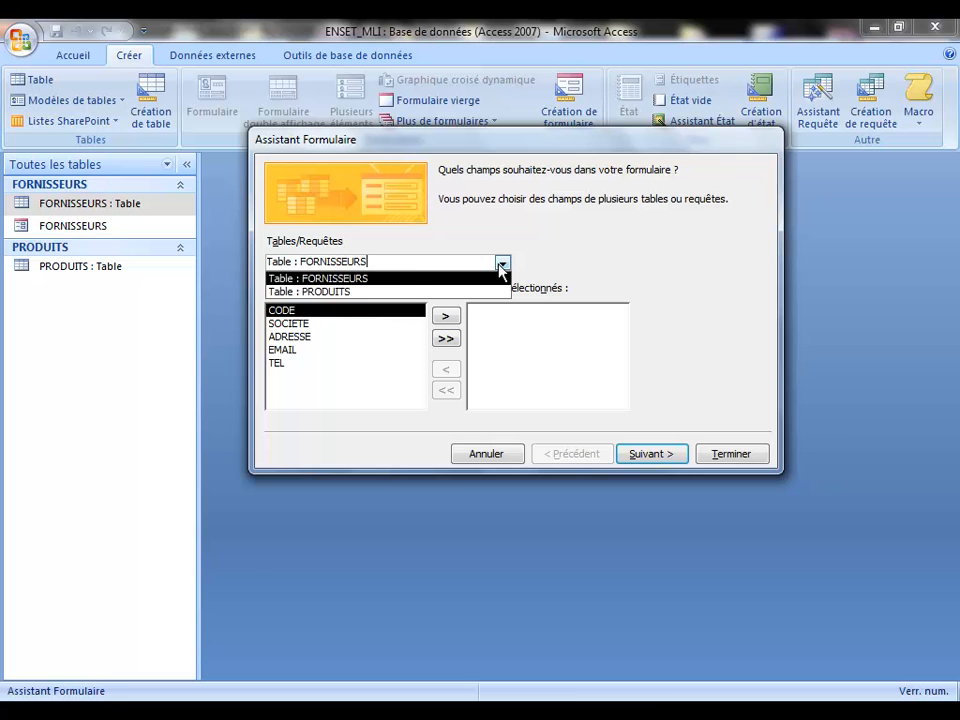
click(333, 292)
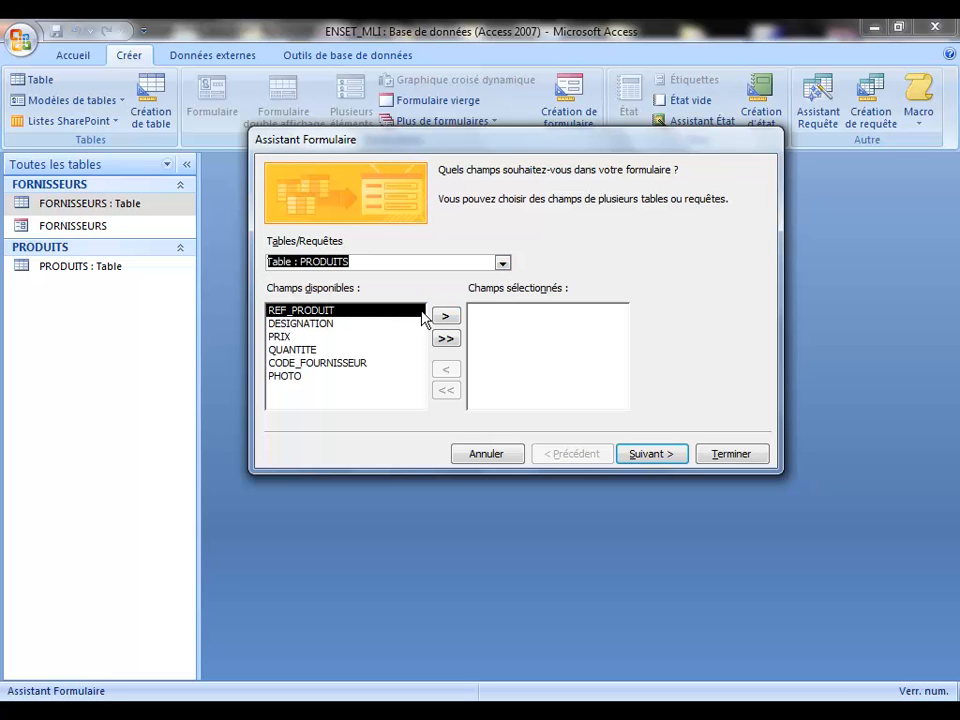
click(446, 339)
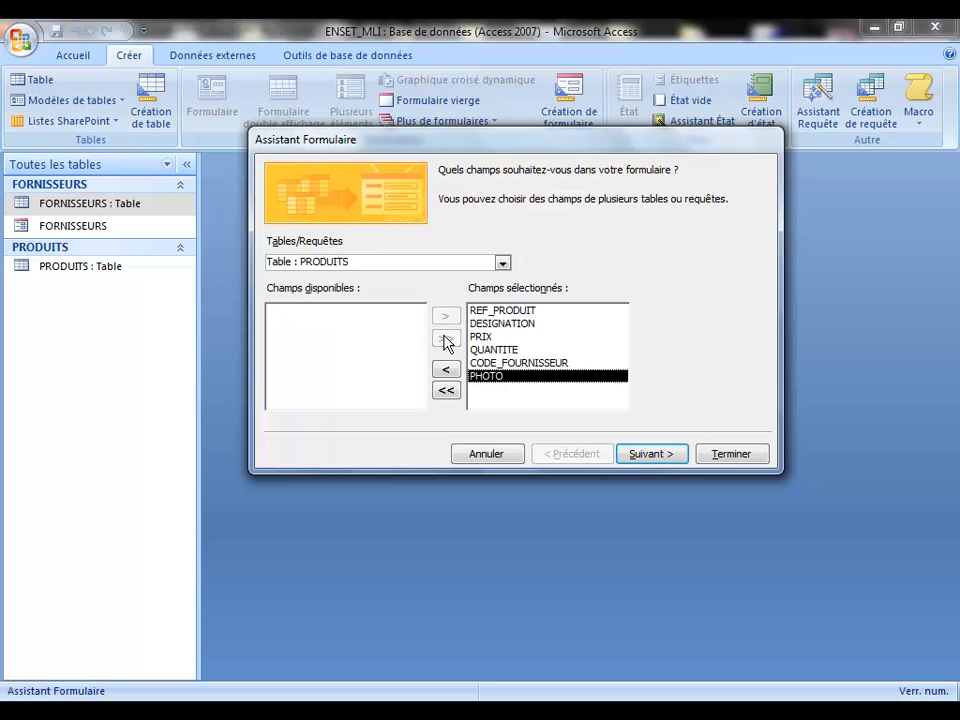
click(642, 455)
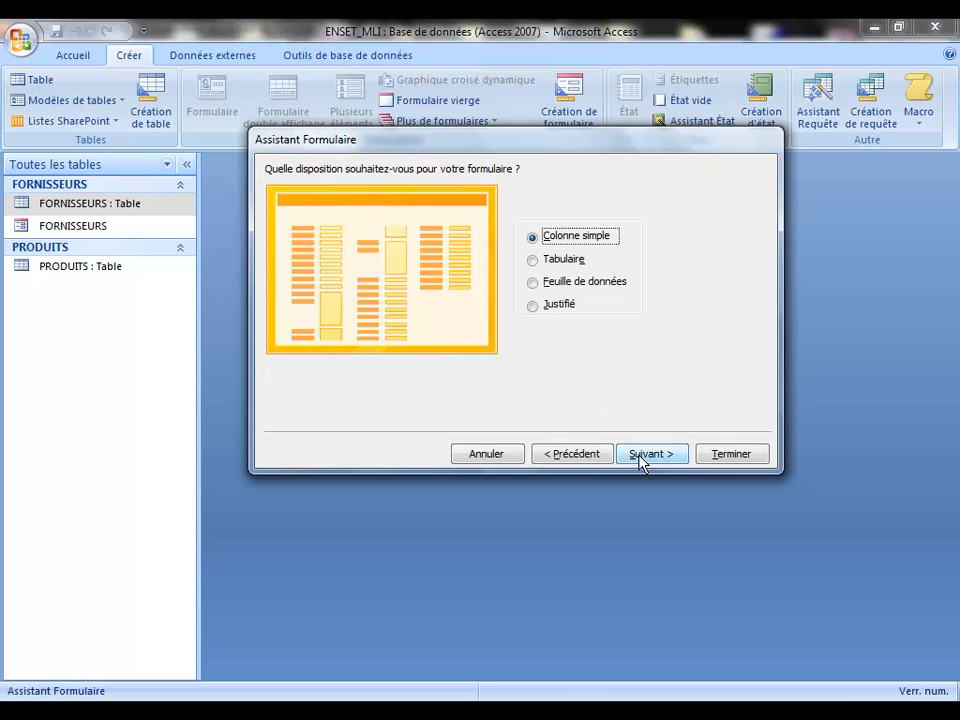
click(642, 455)
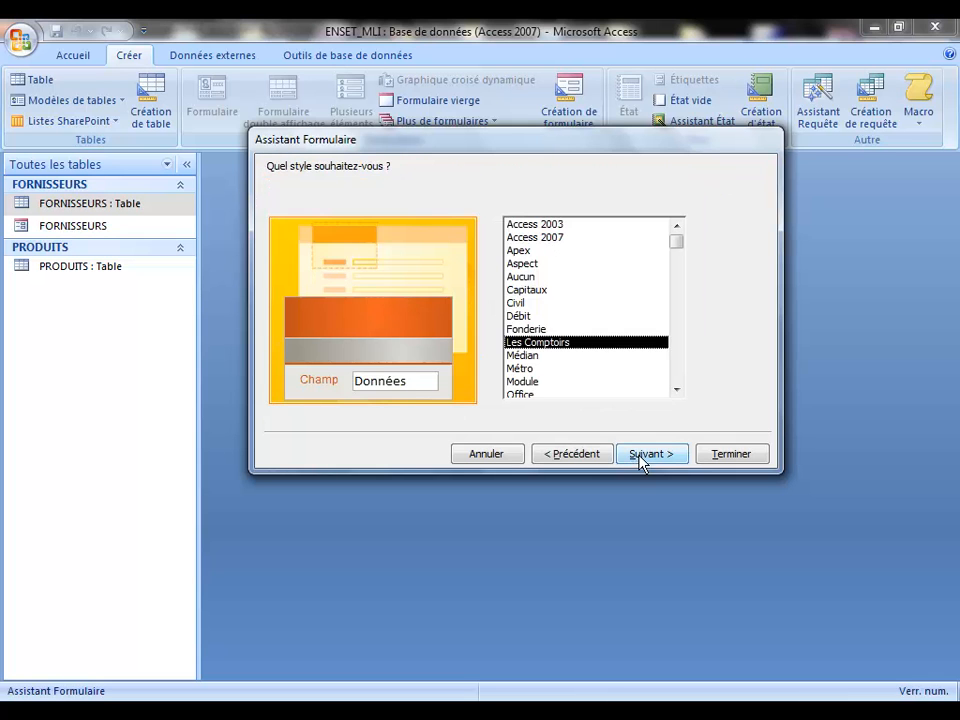
click(640, 456)
click(716, 452)
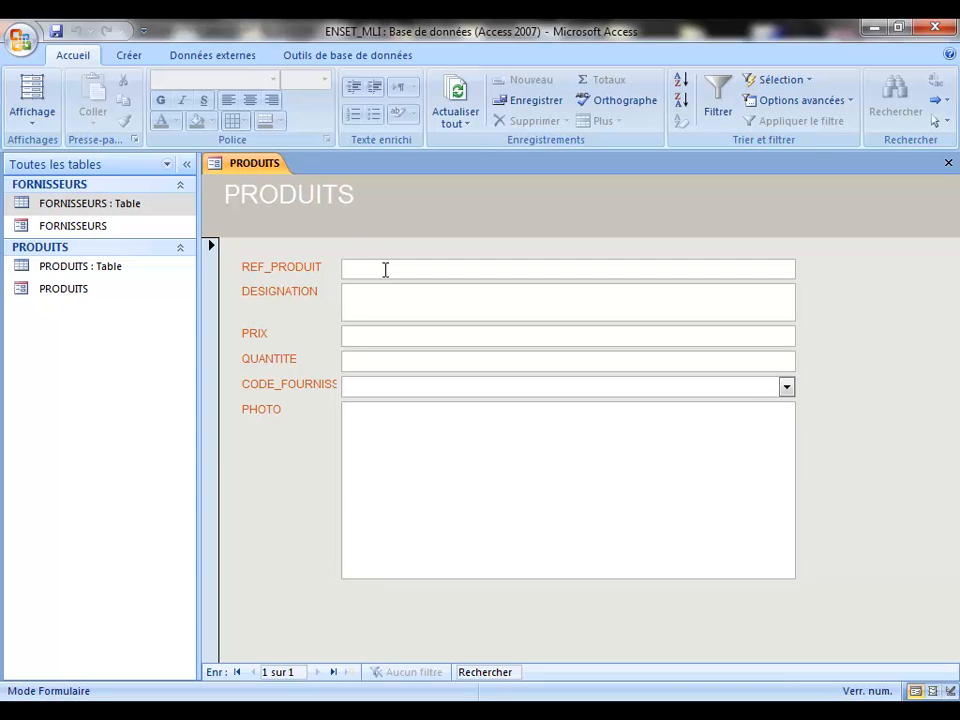
Step: Enter product P2, designation hp 4567, price 67, quantity 5, with supplier HP
text(P2)
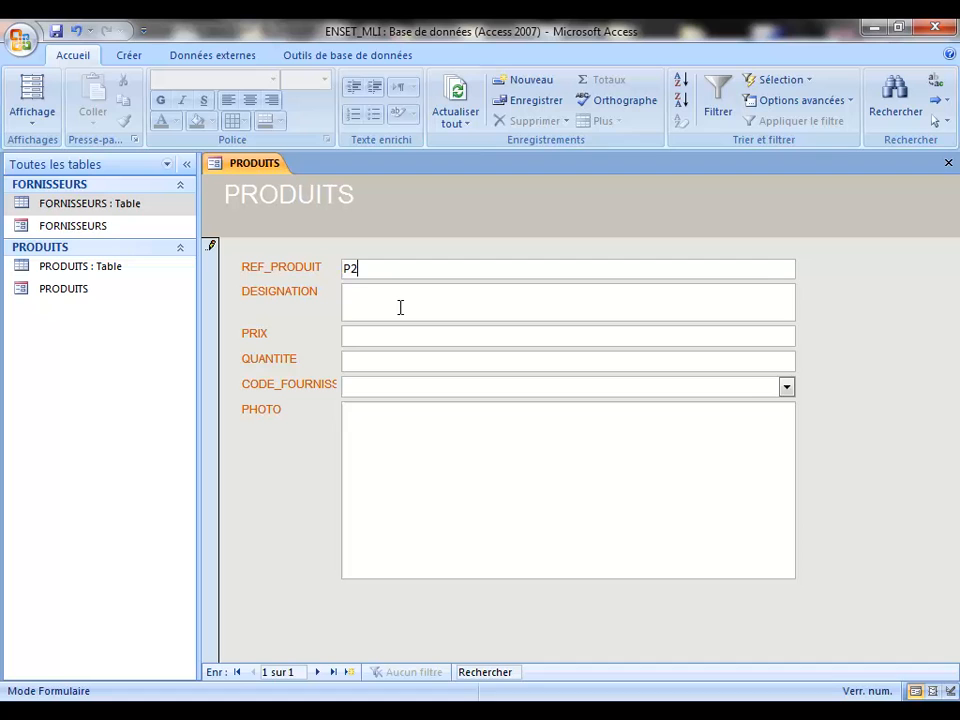
click(400, 307)
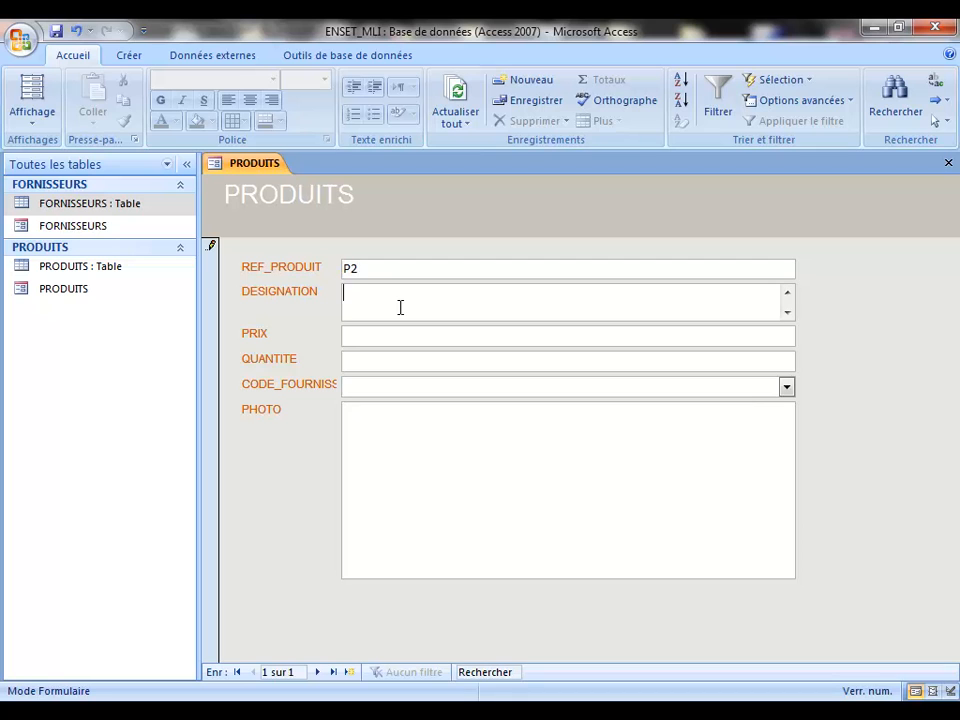
text(hp 4567)
click(408, 339)
key(Caps_Lock)
text(67)
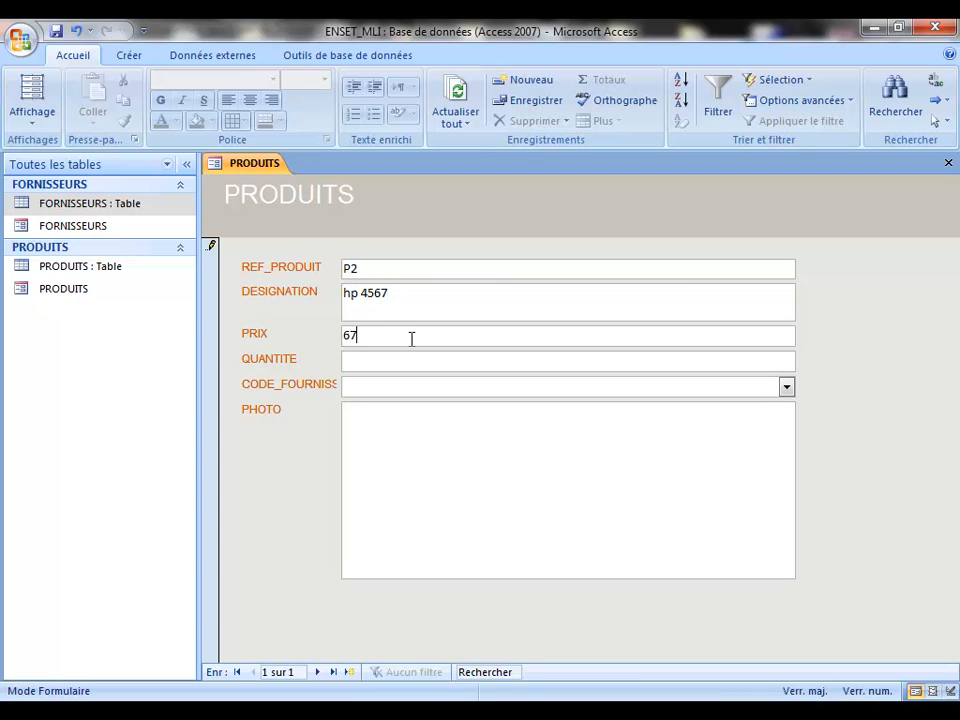
click(389, 361)
text(5)
key(Tab)
click(785, 388)
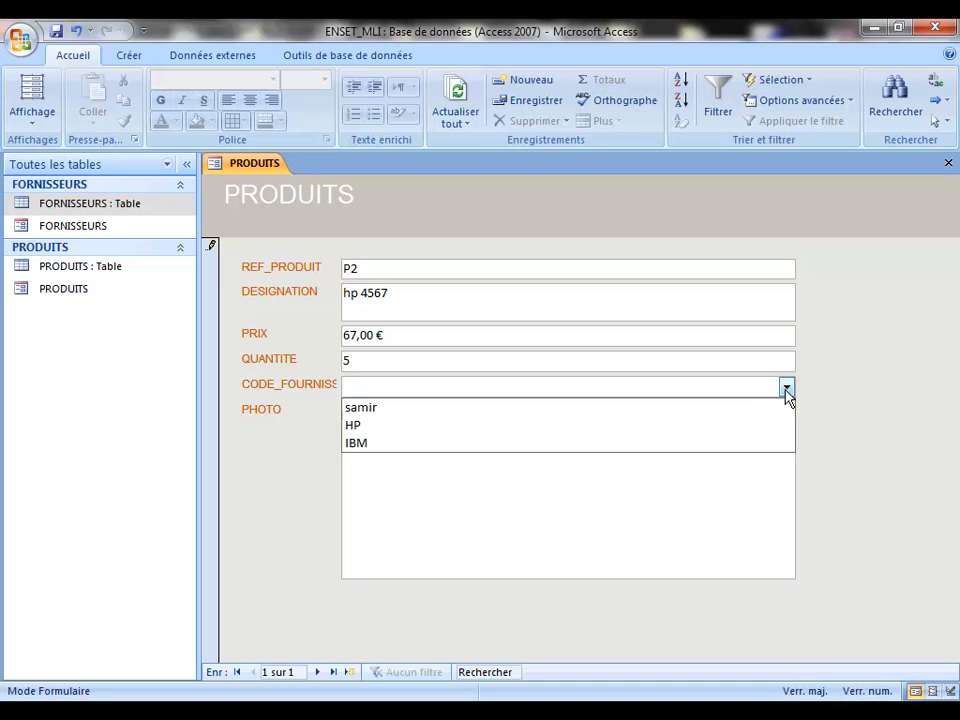
click(509, 426)
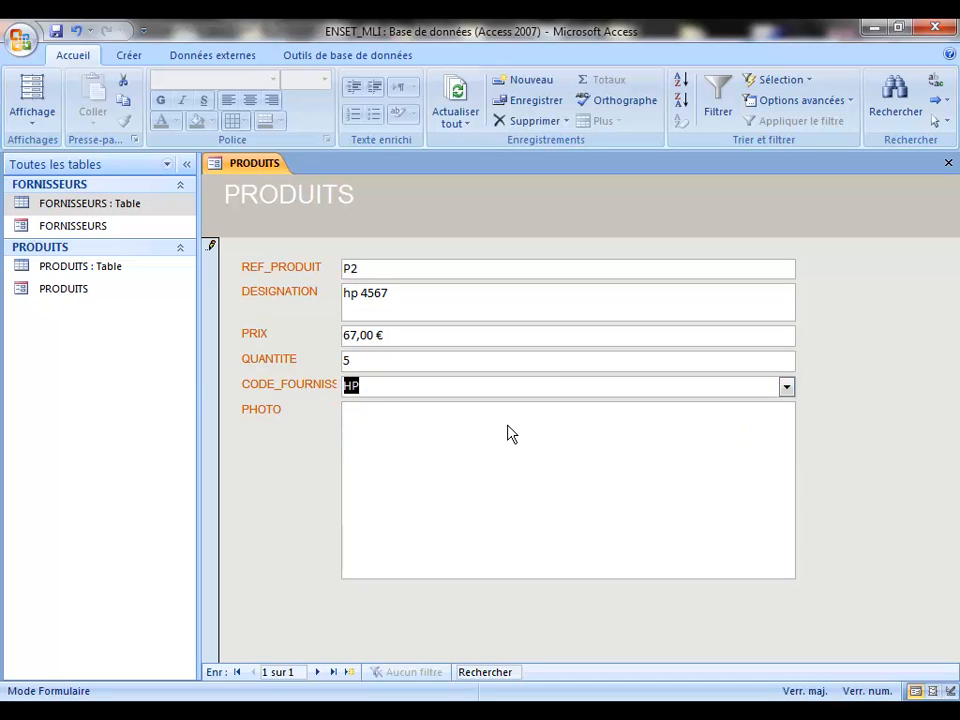
click(507, 440)
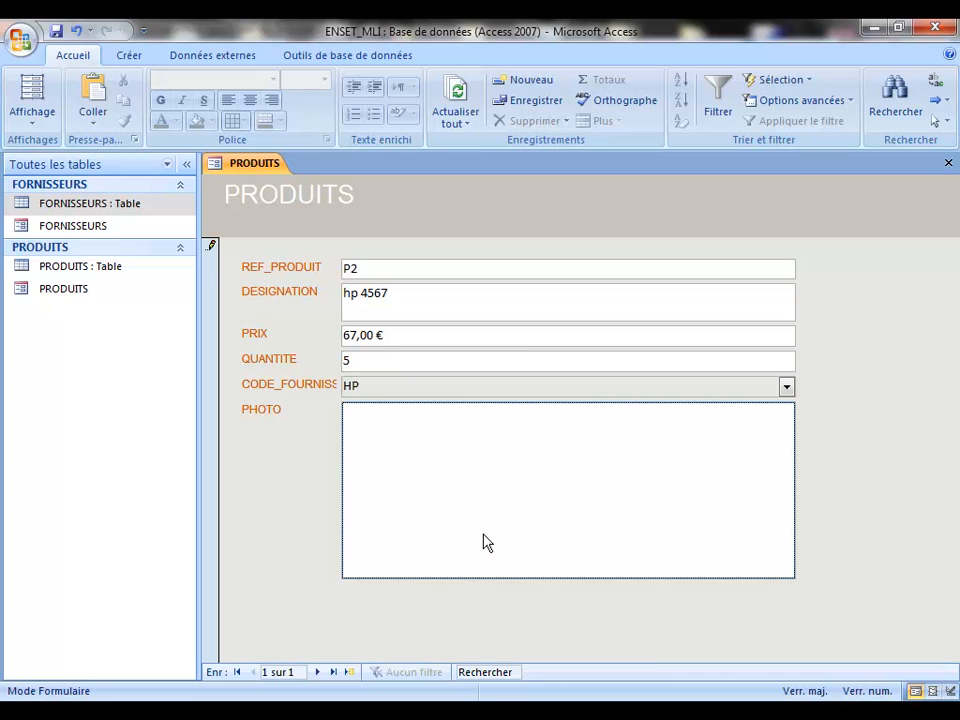
Step: Begin inserting an object from an existing file into the P2 record's PHOTO field
right_click(545, 482)
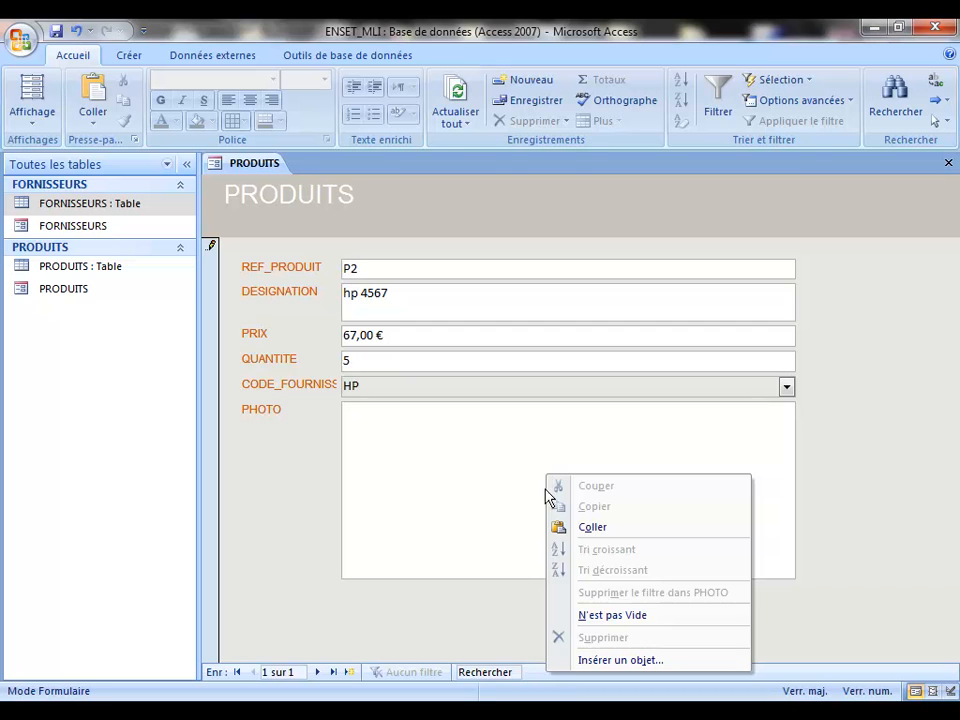
click(636, 662)
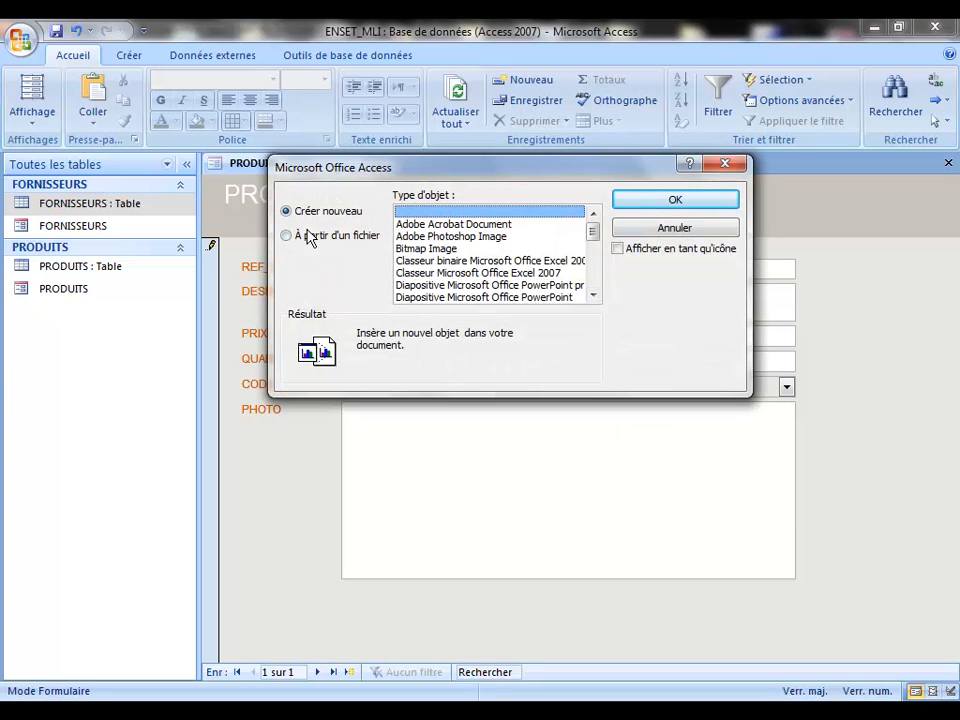
click(288, 238)
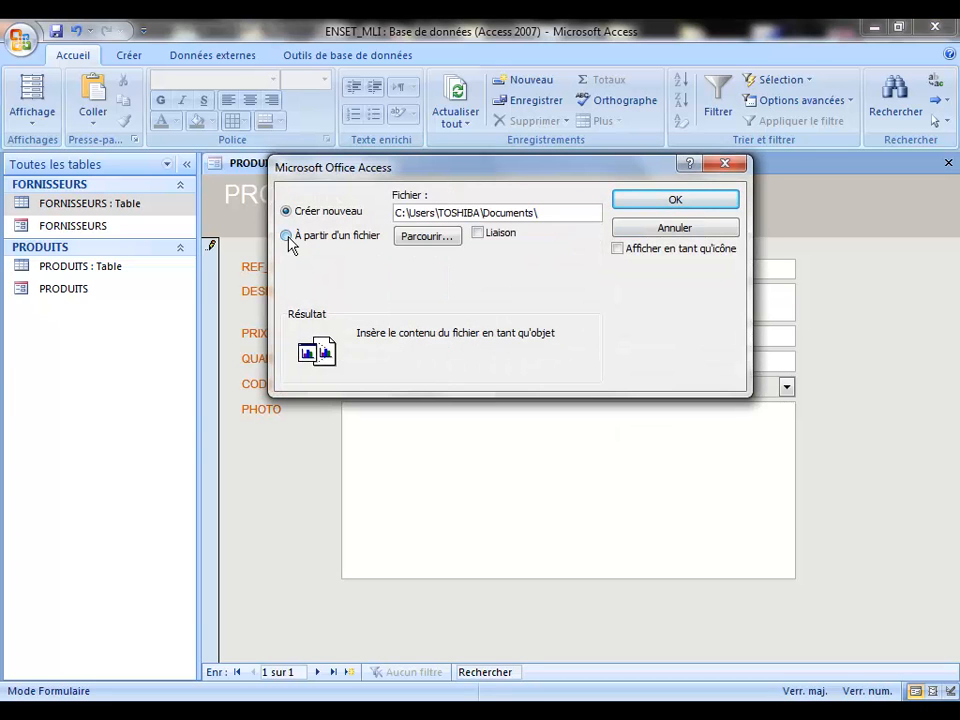
click(433, 238)
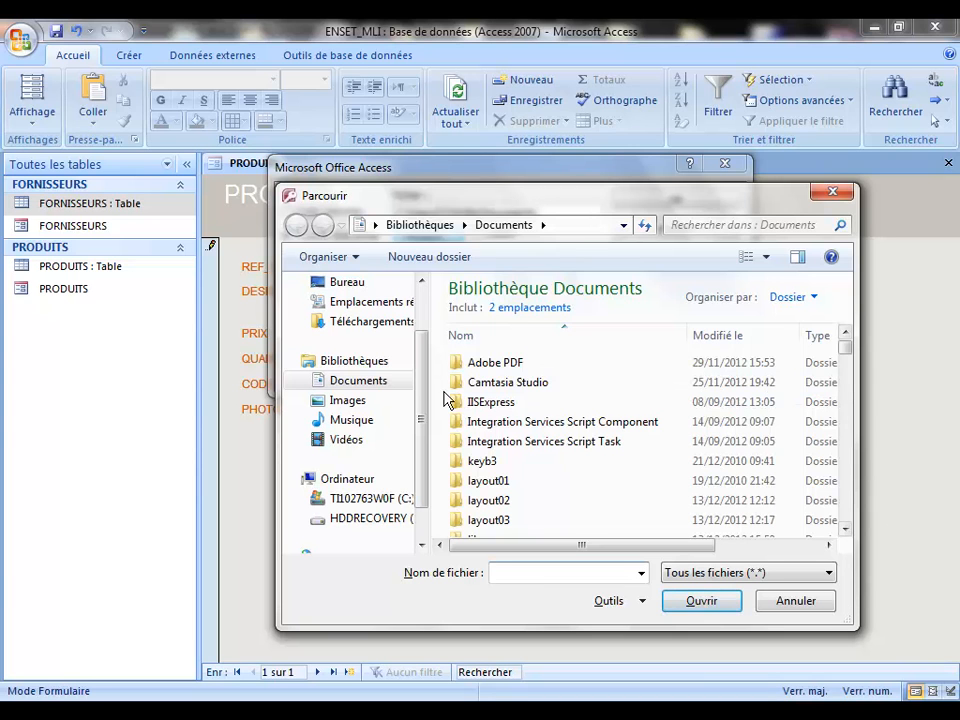
Step: Select C:\Windows\Web\Wallpaper\Architecture\img14.jpg and embed it as the photo
click(378, 498)
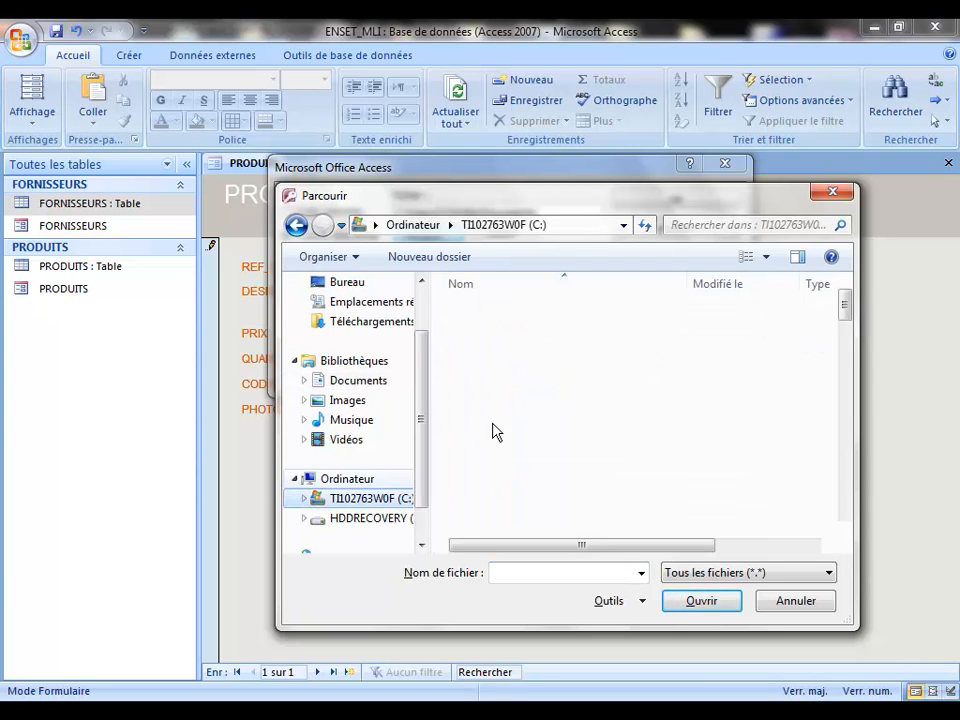
click(467, 373)
key(w)
key(w)
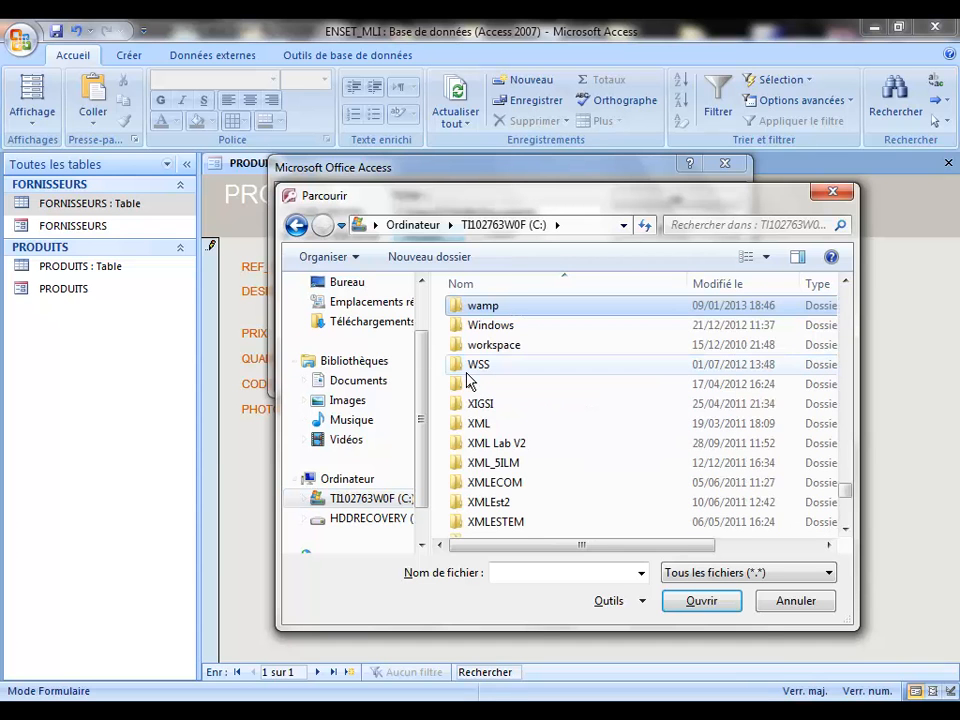
key(Return)
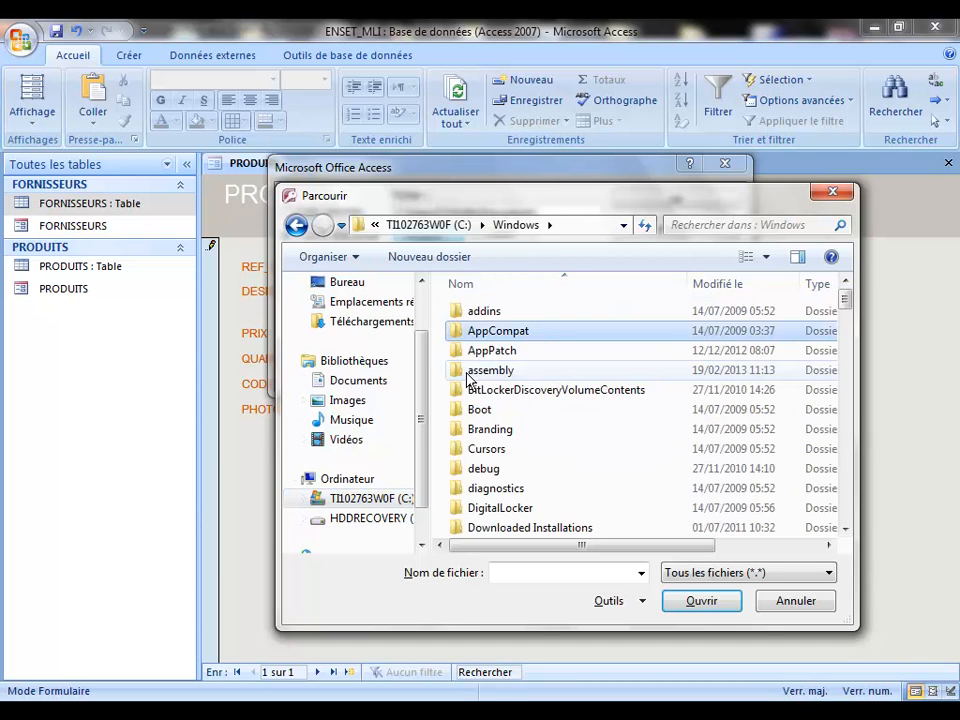
key(w)
key(Return)
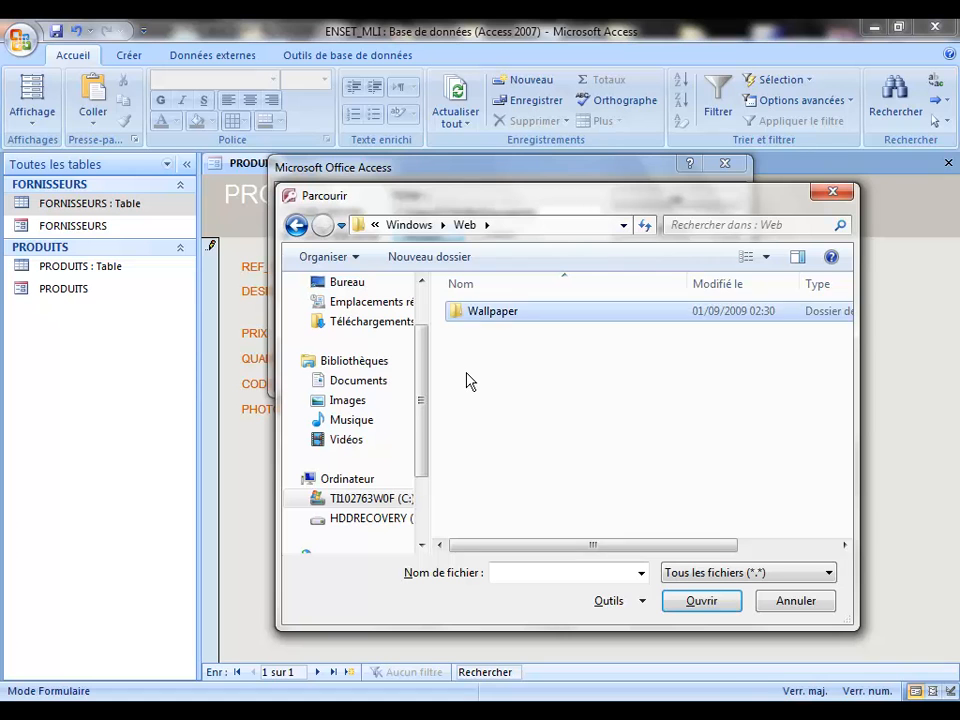
key(Return)
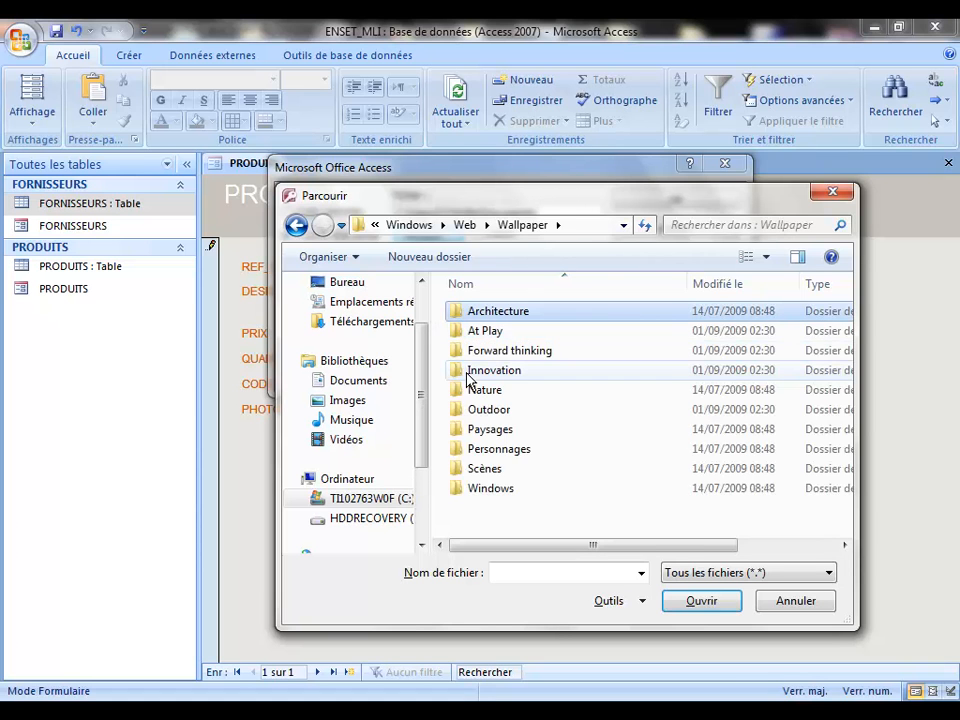
key(Return)
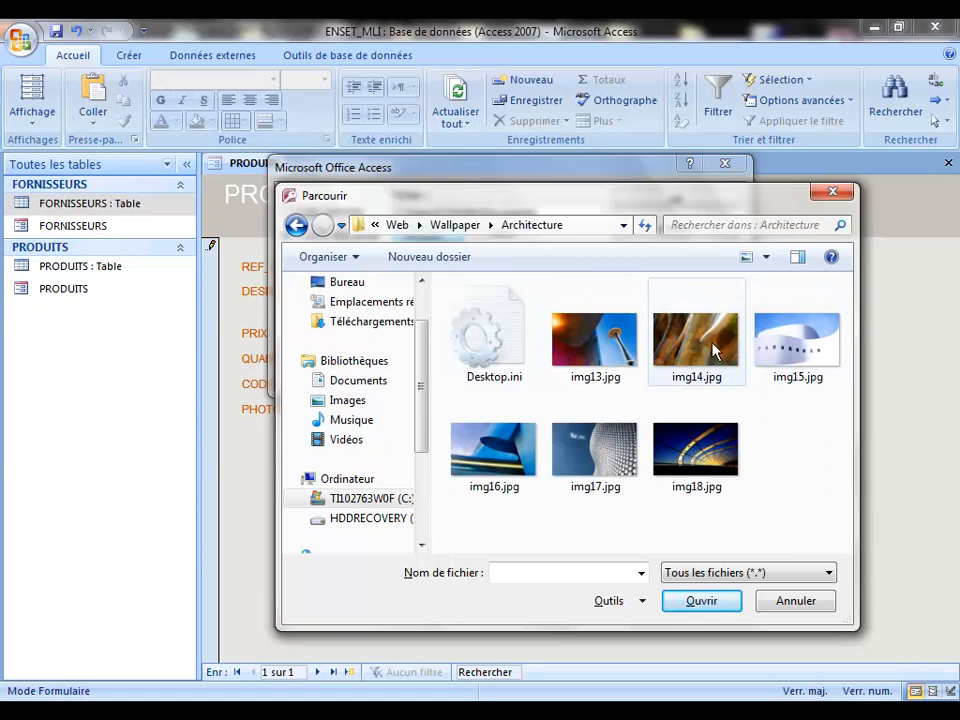
double_click(716, 345)
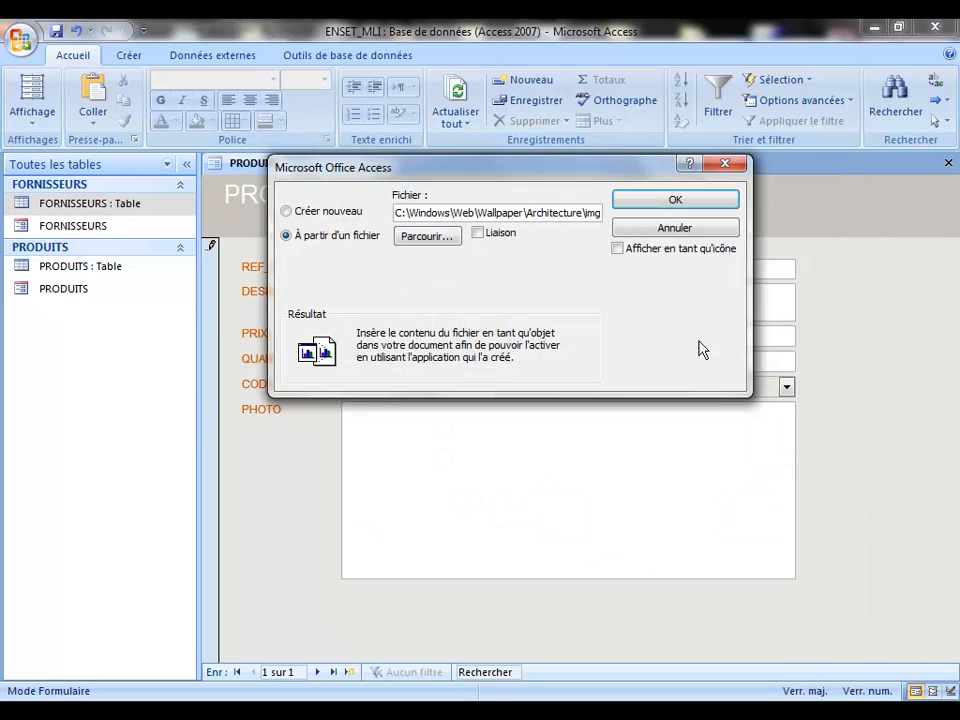
click(675, 201)
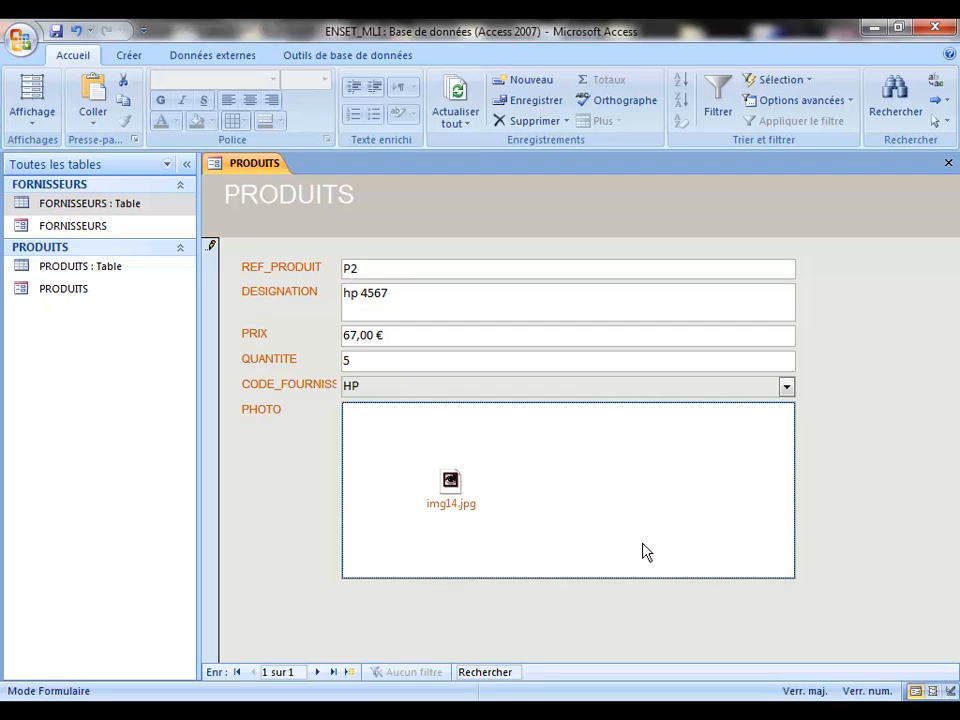
Step: Close the PRODUITS form, then use the Windows Start menu
click(948, 163)
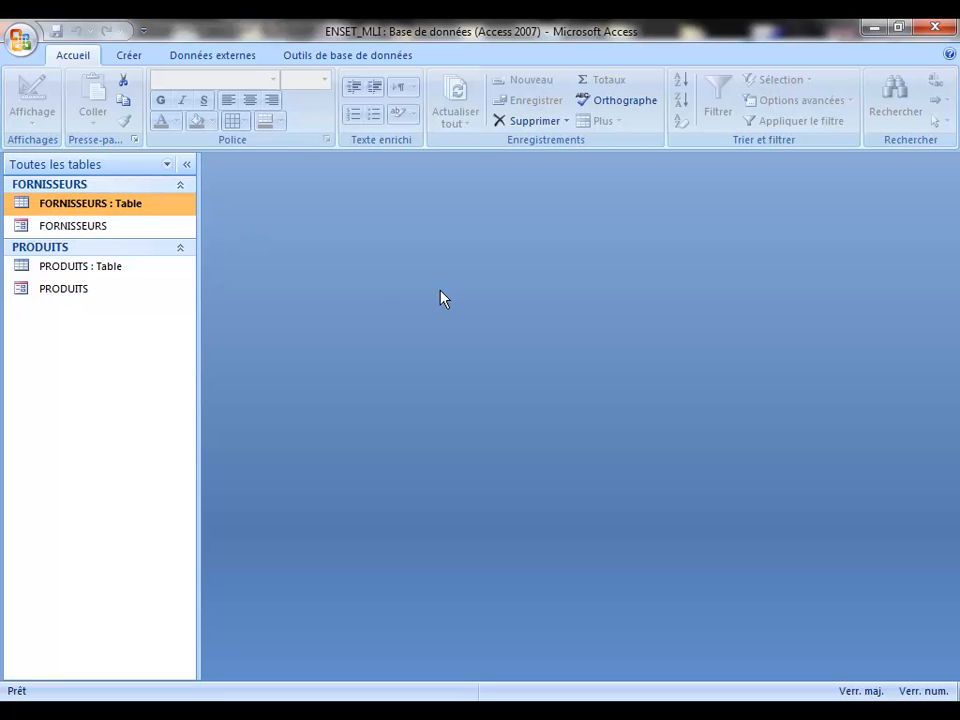
key(super)
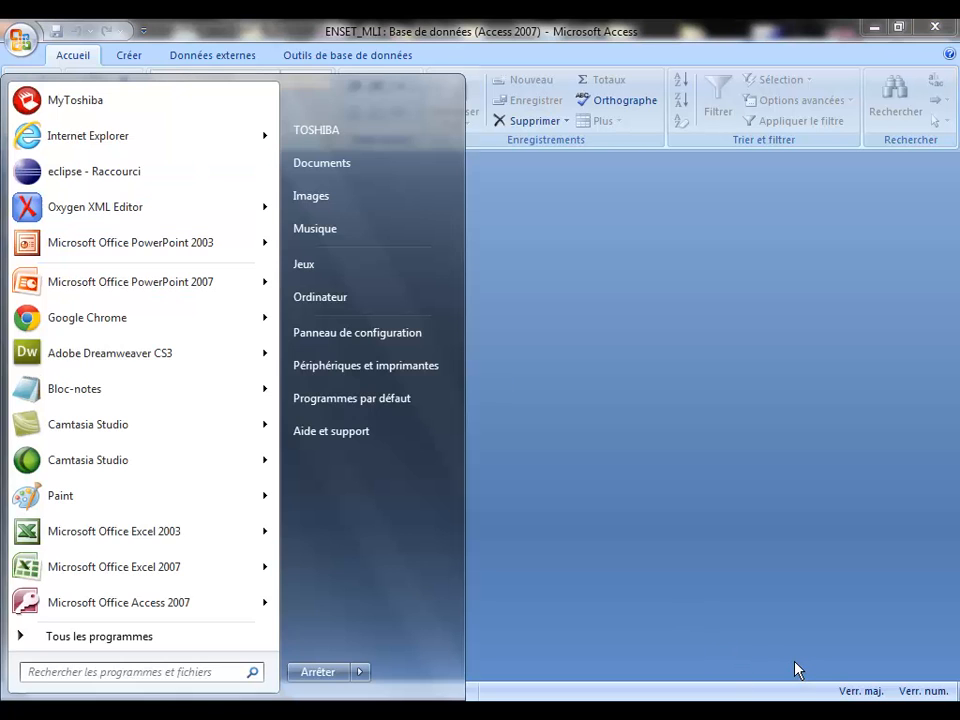
click(794, 692)
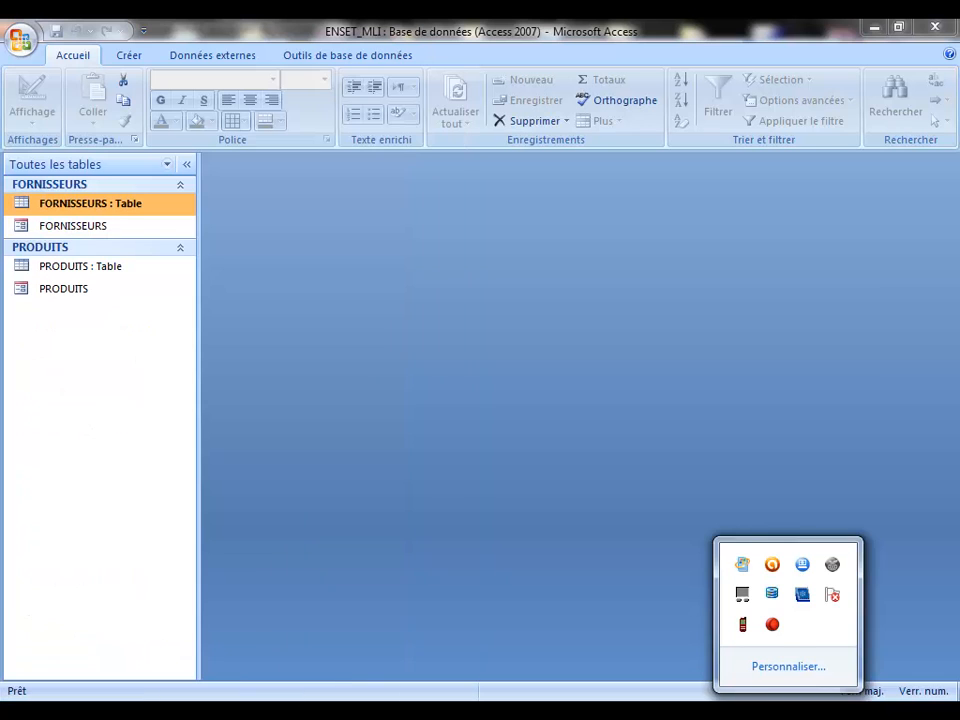
click(776, 627)
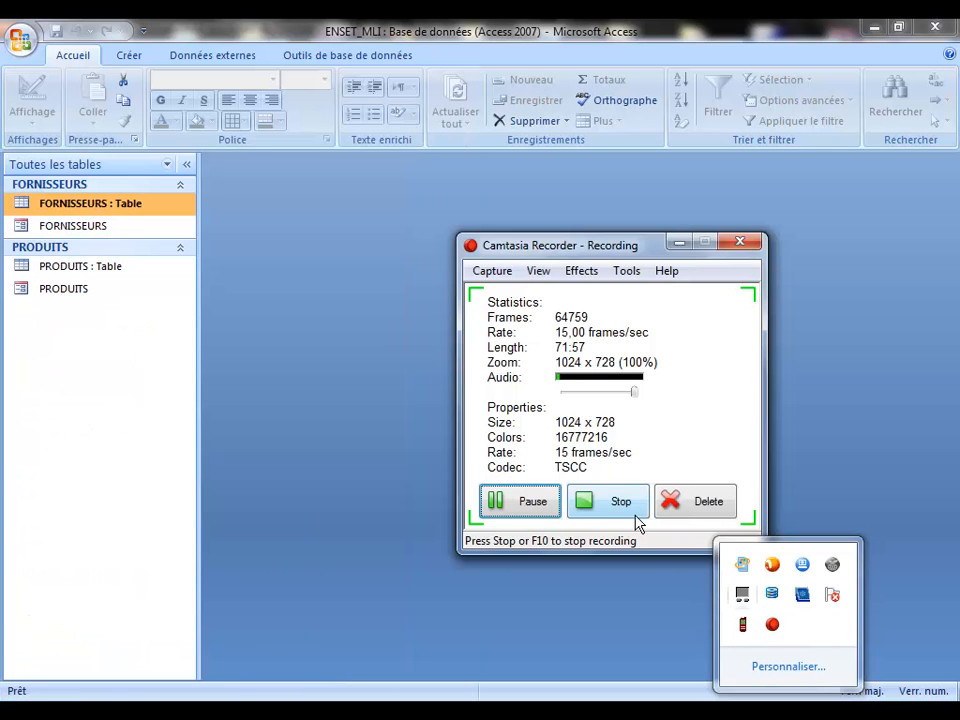